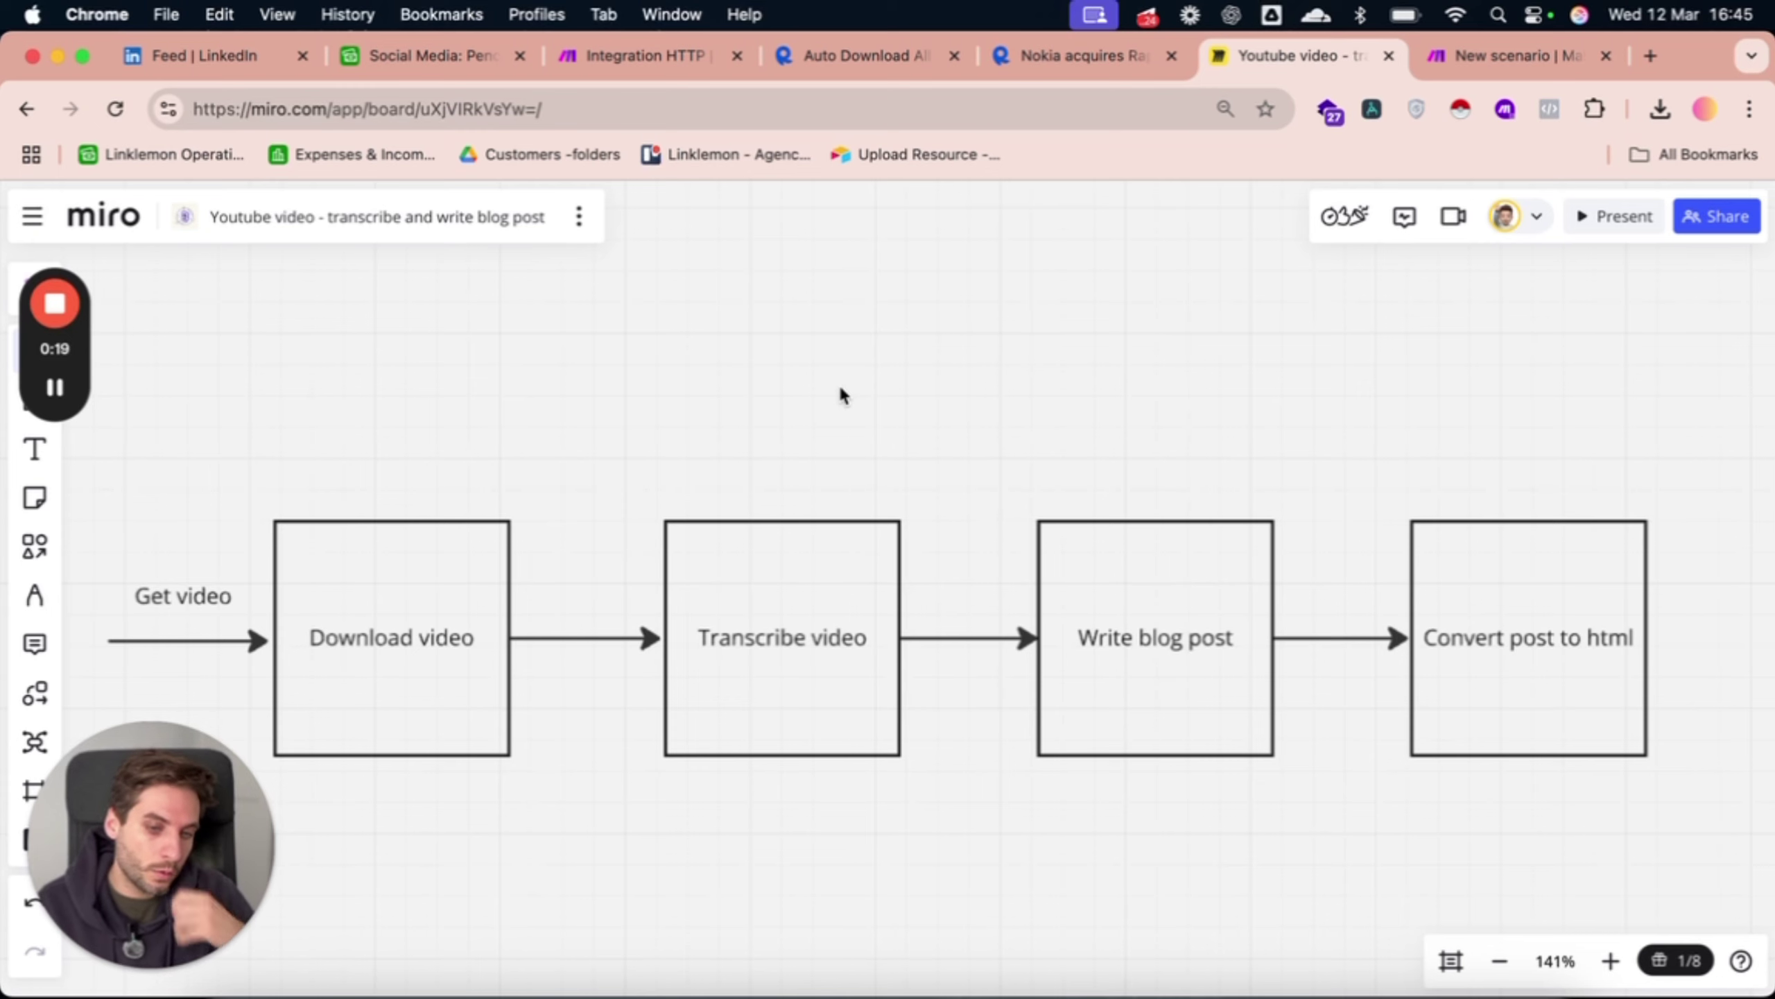
# Review the video-to-blog-post workflow diagram and open the Auto Download All In One API overview on RapidAPI.
pyautogui.hscroll(3, 586, 387)
pyautogui.scroll(-2, 585, 387)
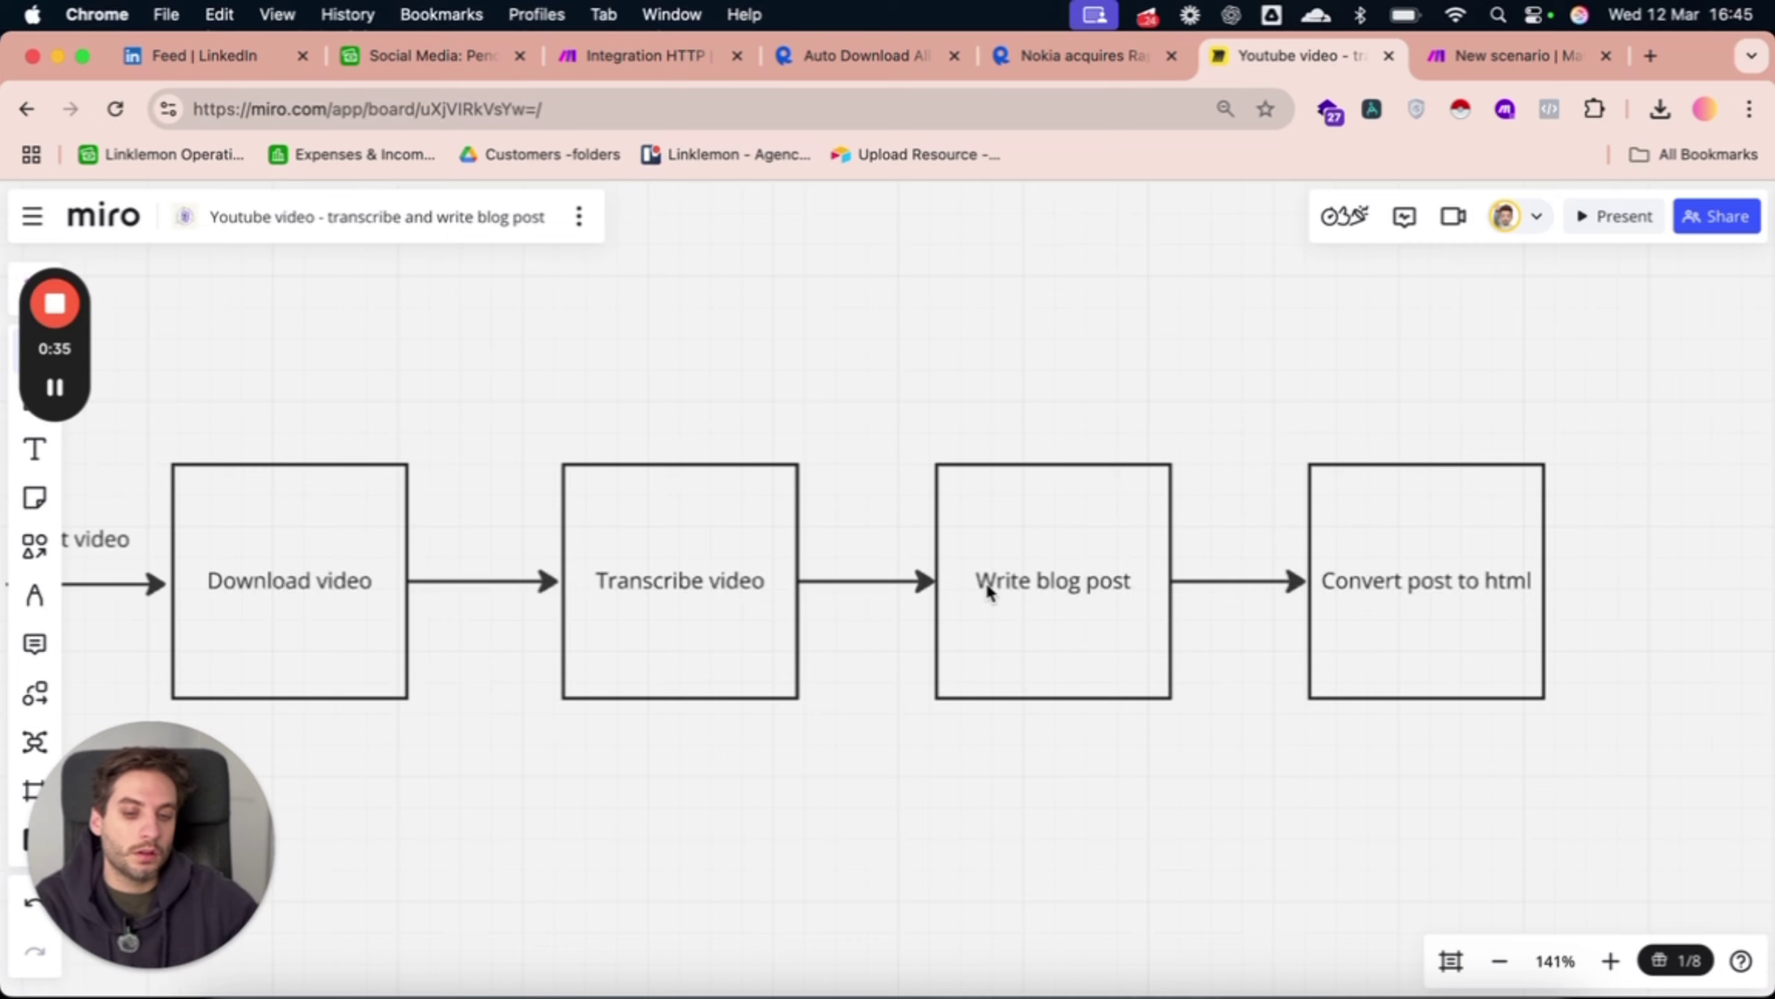
pyautogui.click(1075, 65)
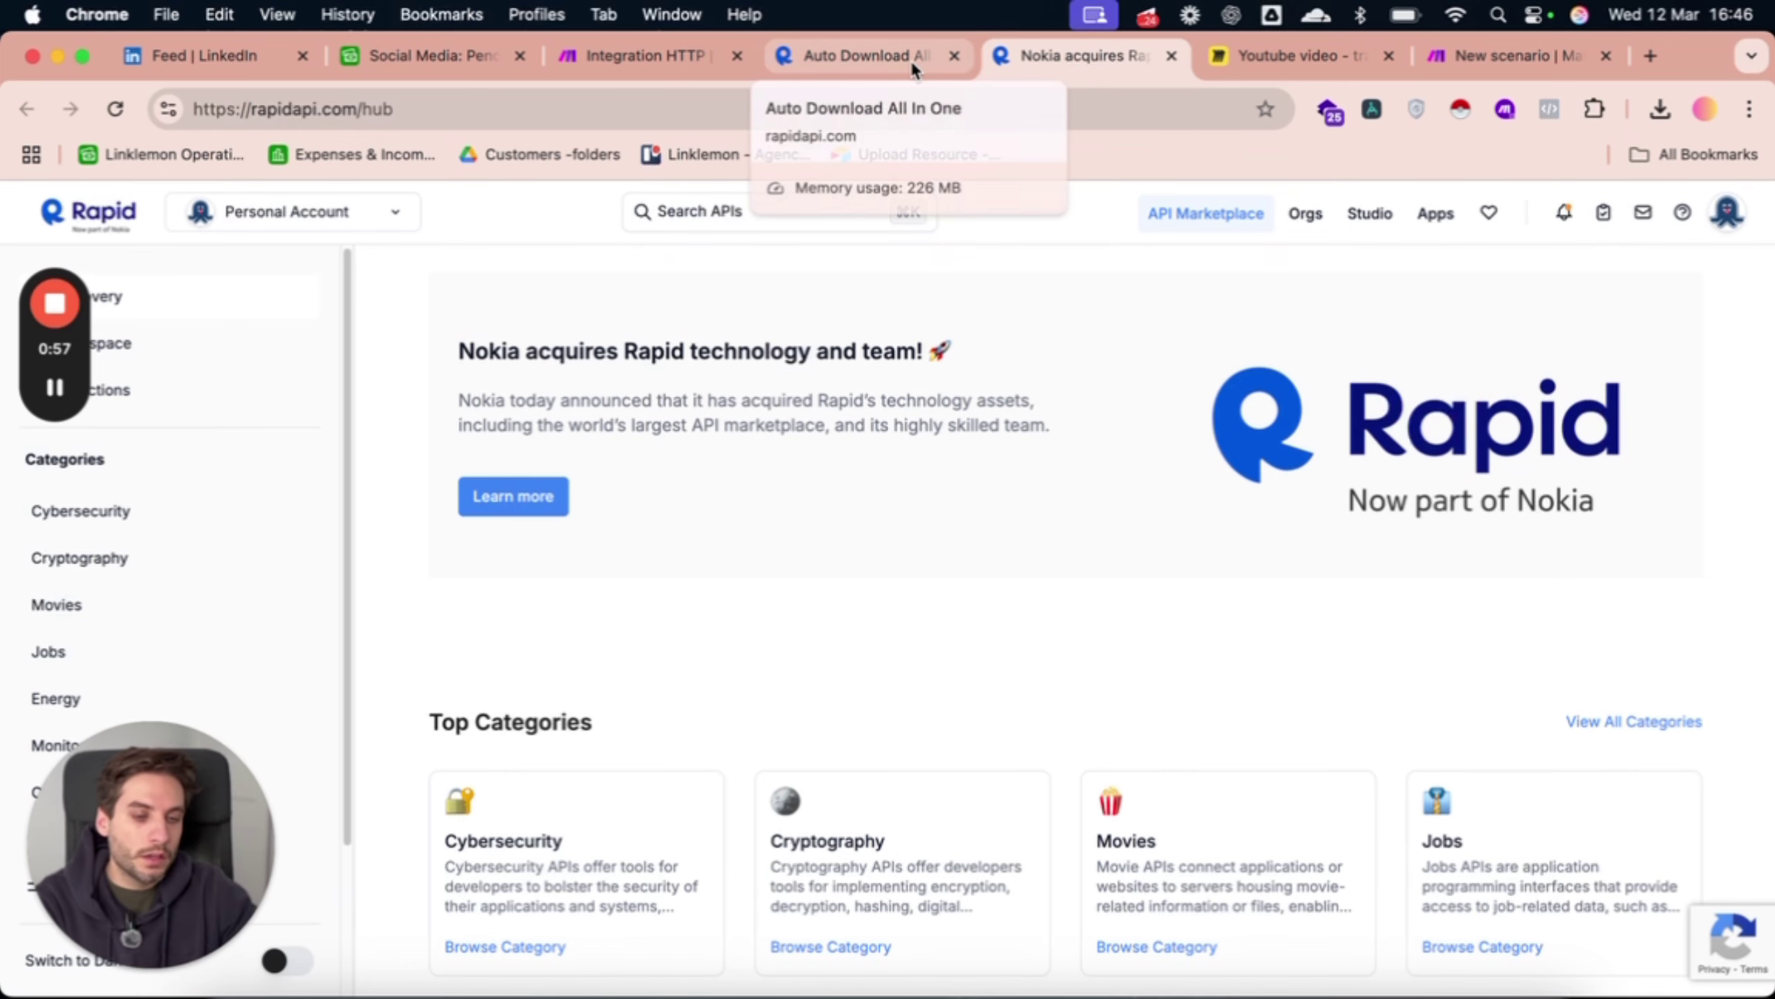
pyautogui.click(905, 58)
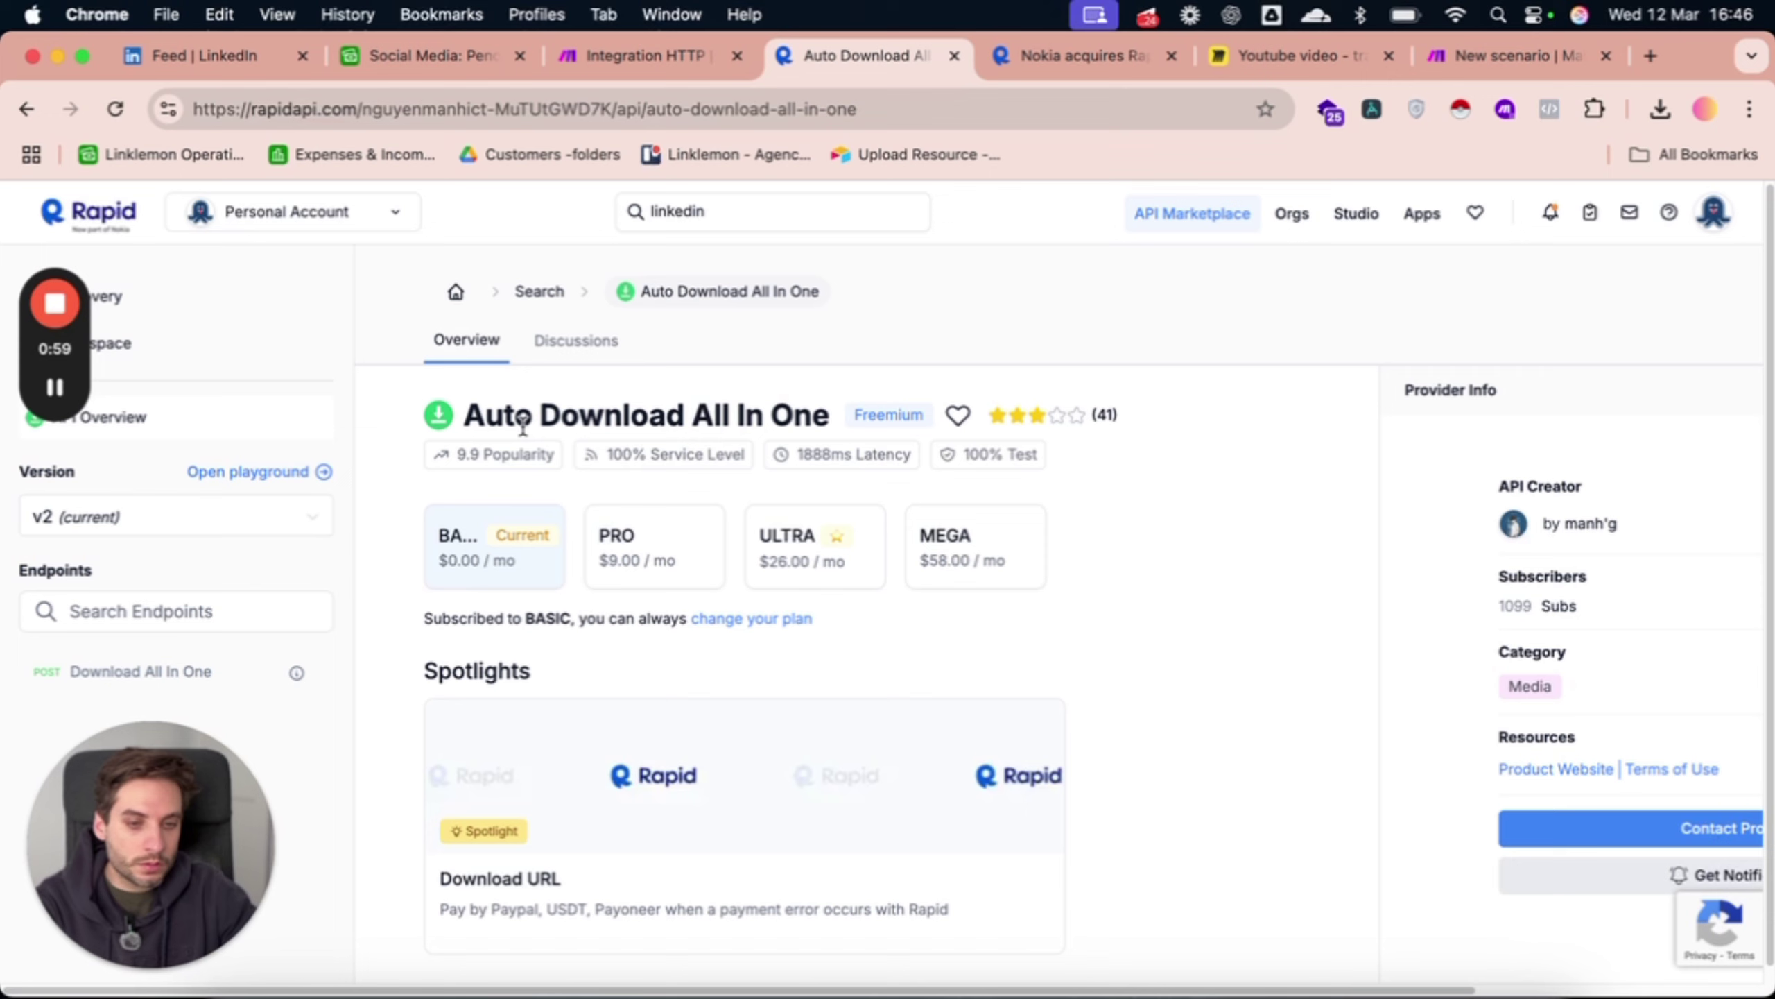
pyautogui.moveTo(465, 420); pyautogui.dragTo(762, 421)
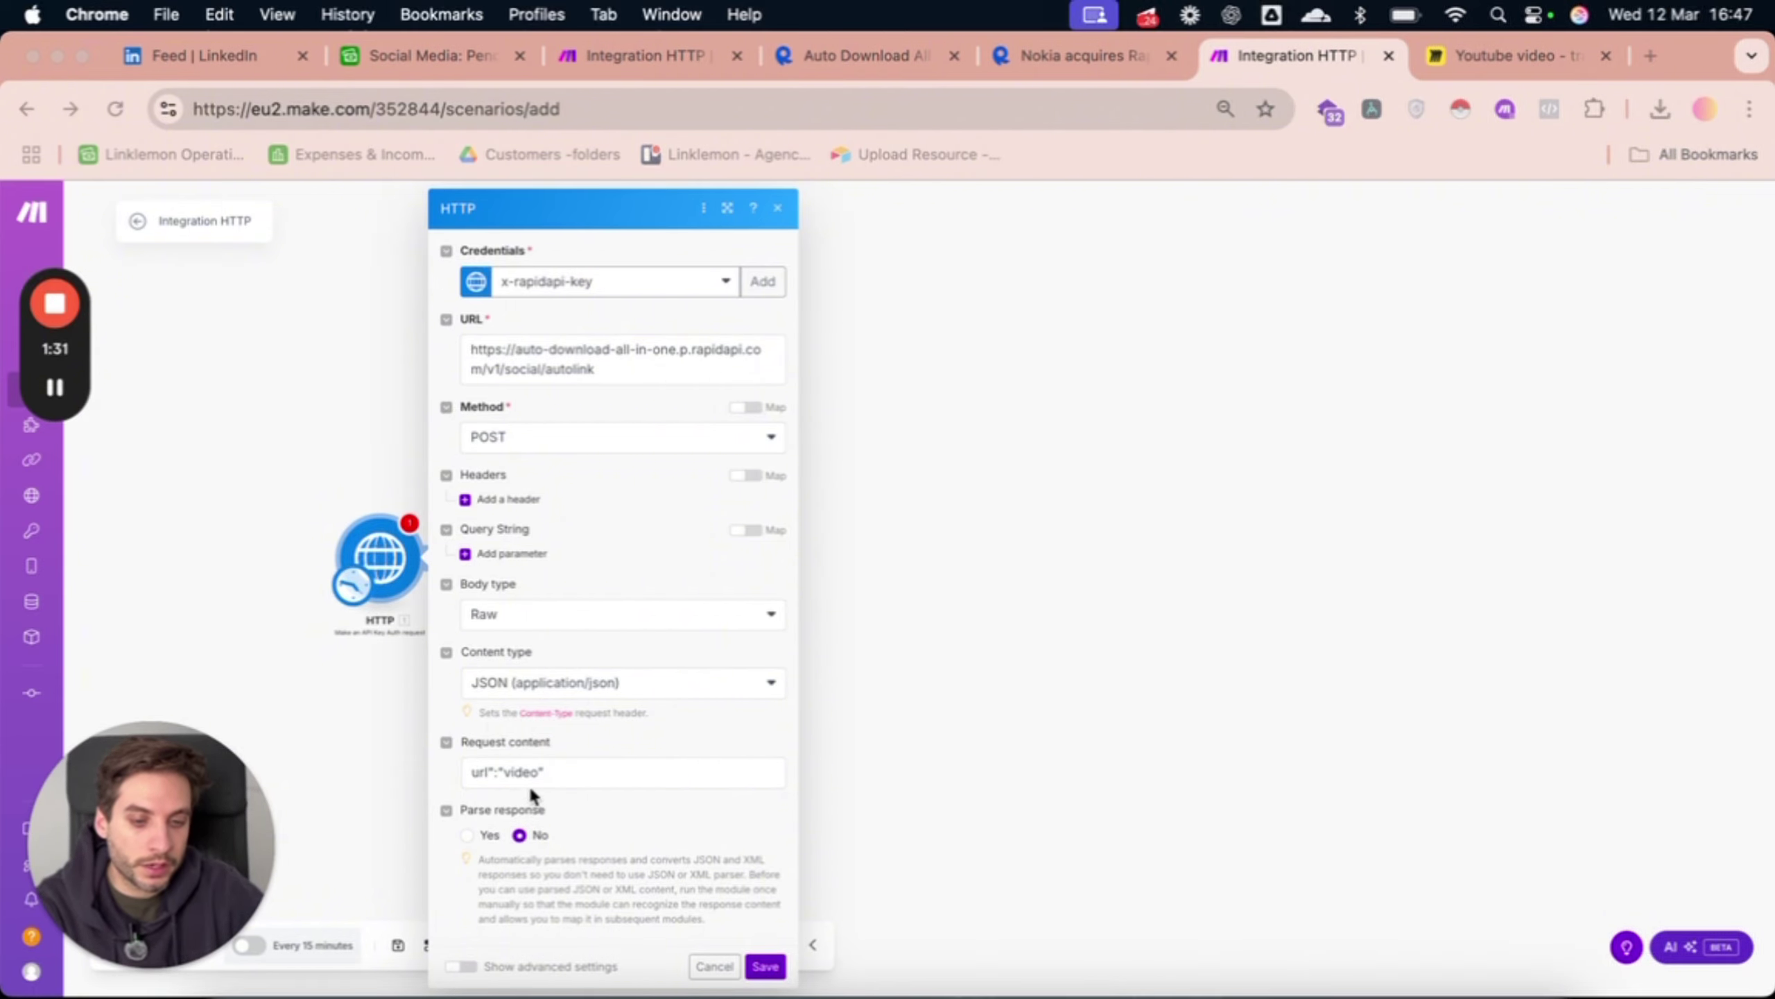
pyautogui.click(475, 767)
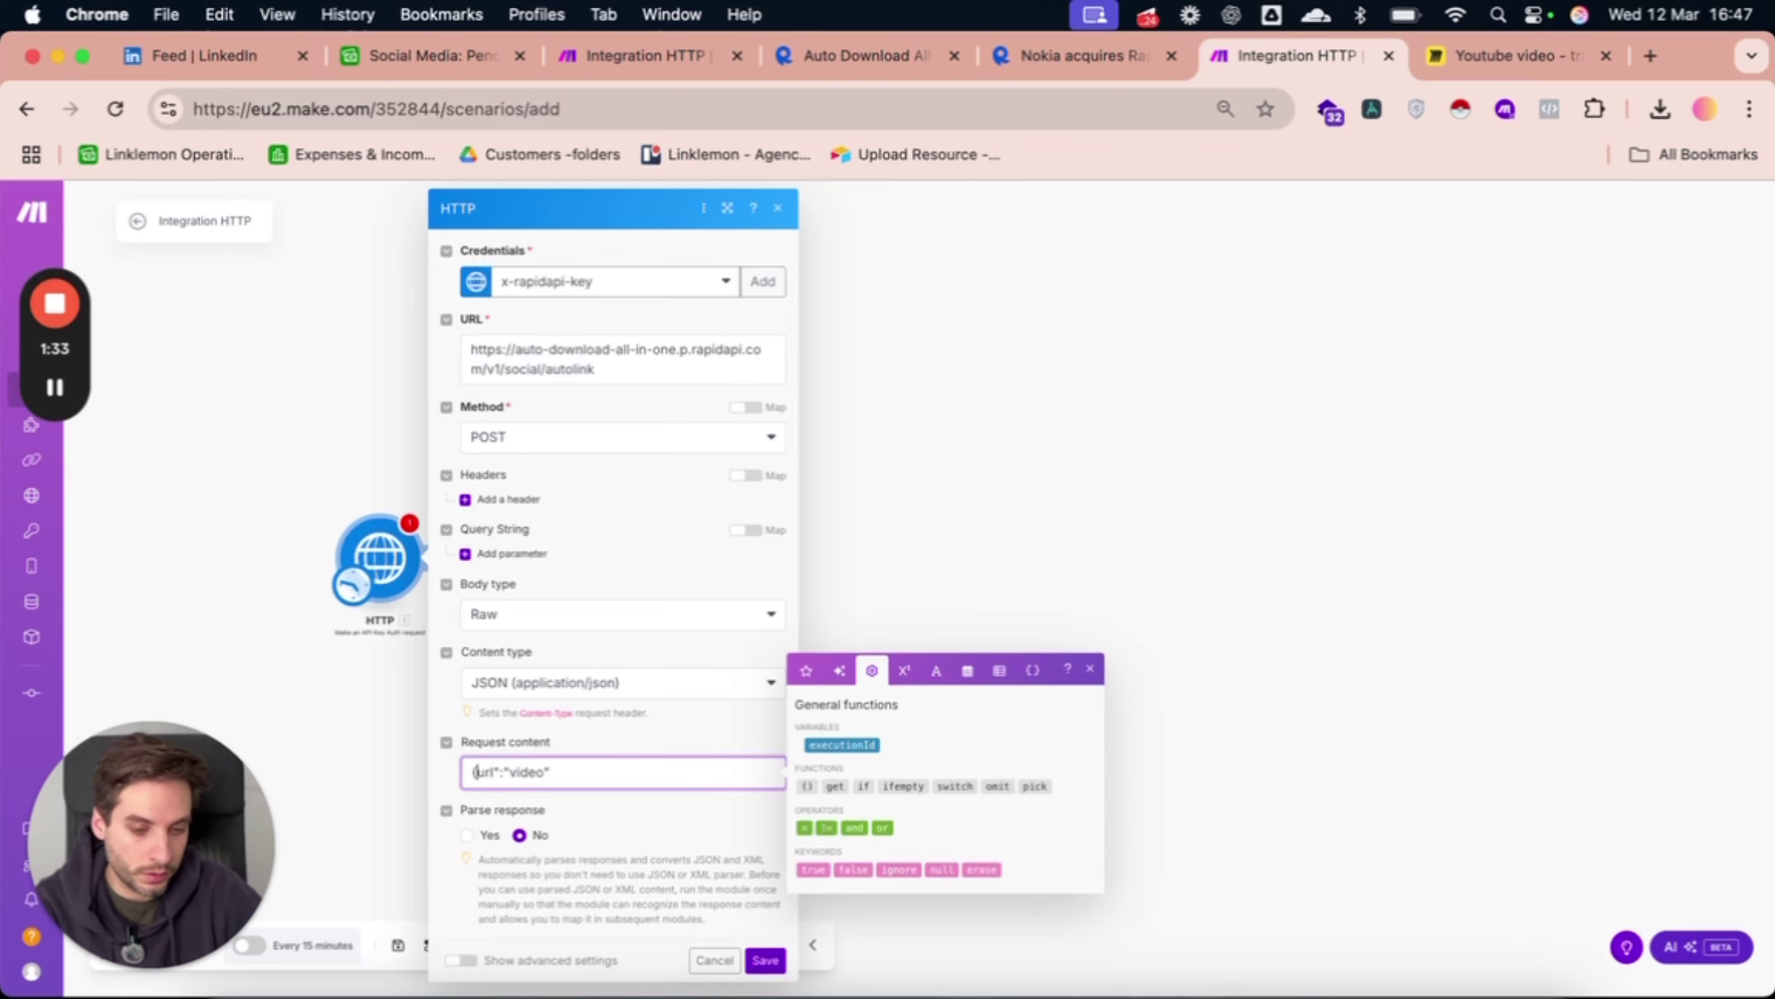
pyautogui.write('}')
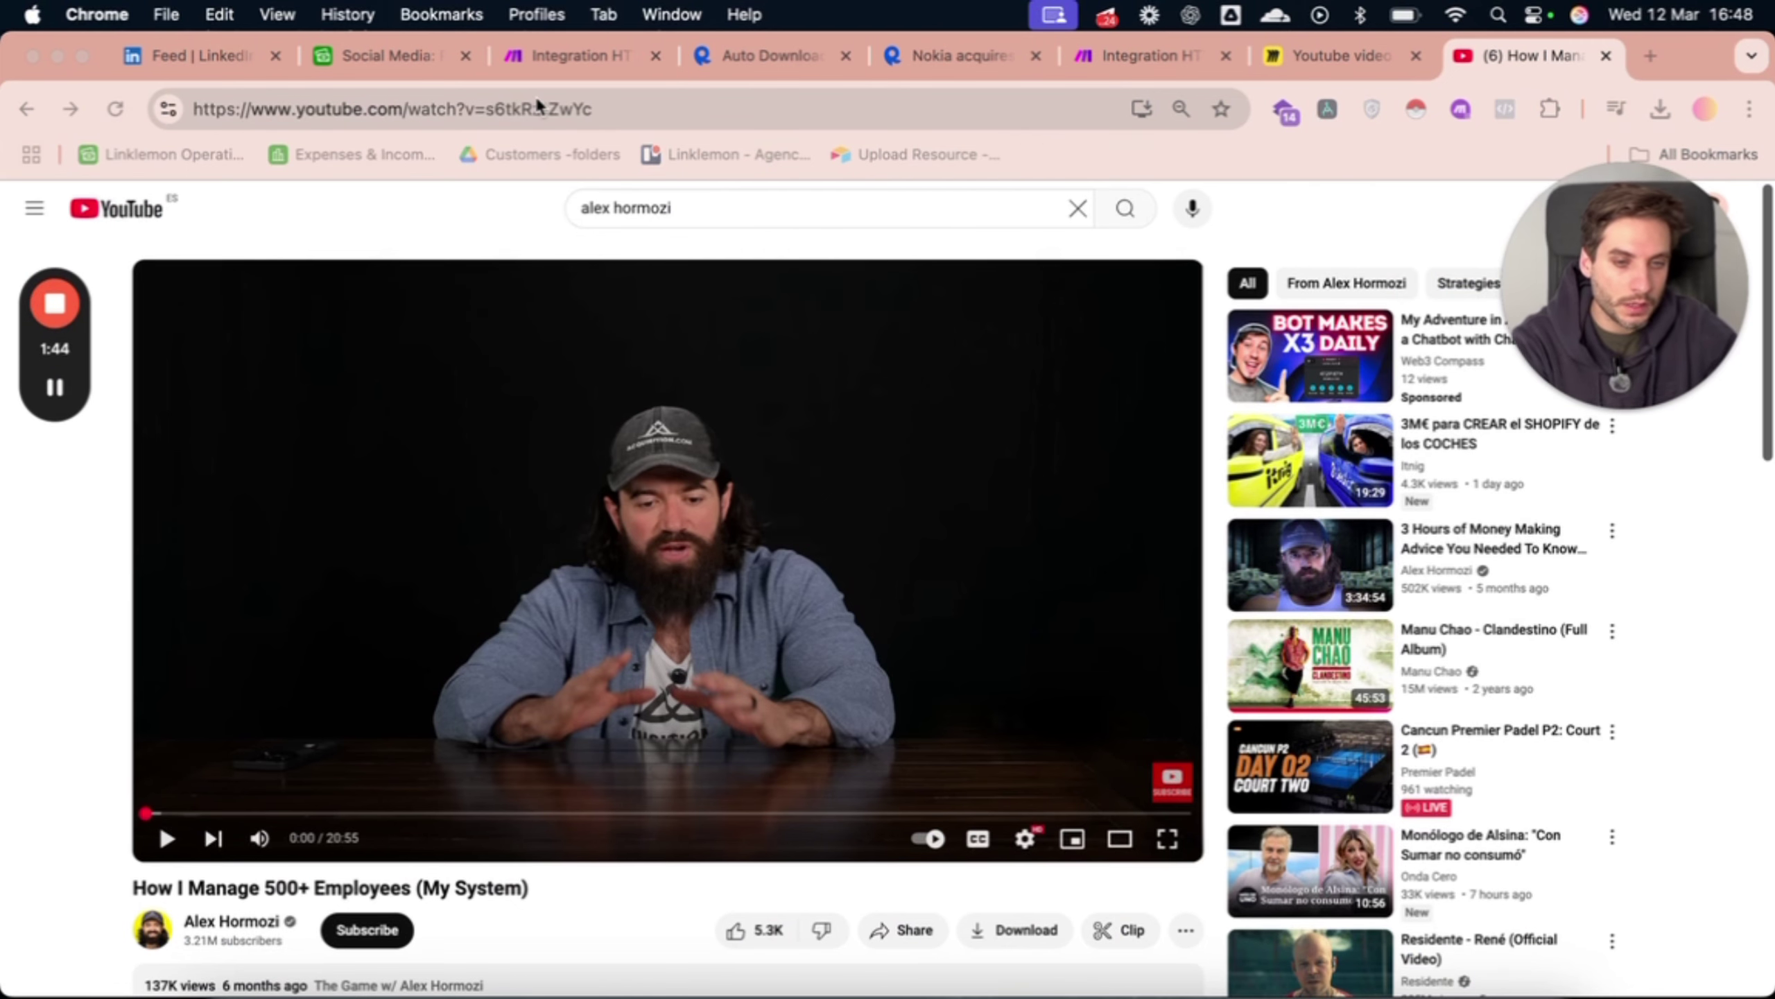
pyautogui.click(538, 109)
pyautogui.press('super+c')
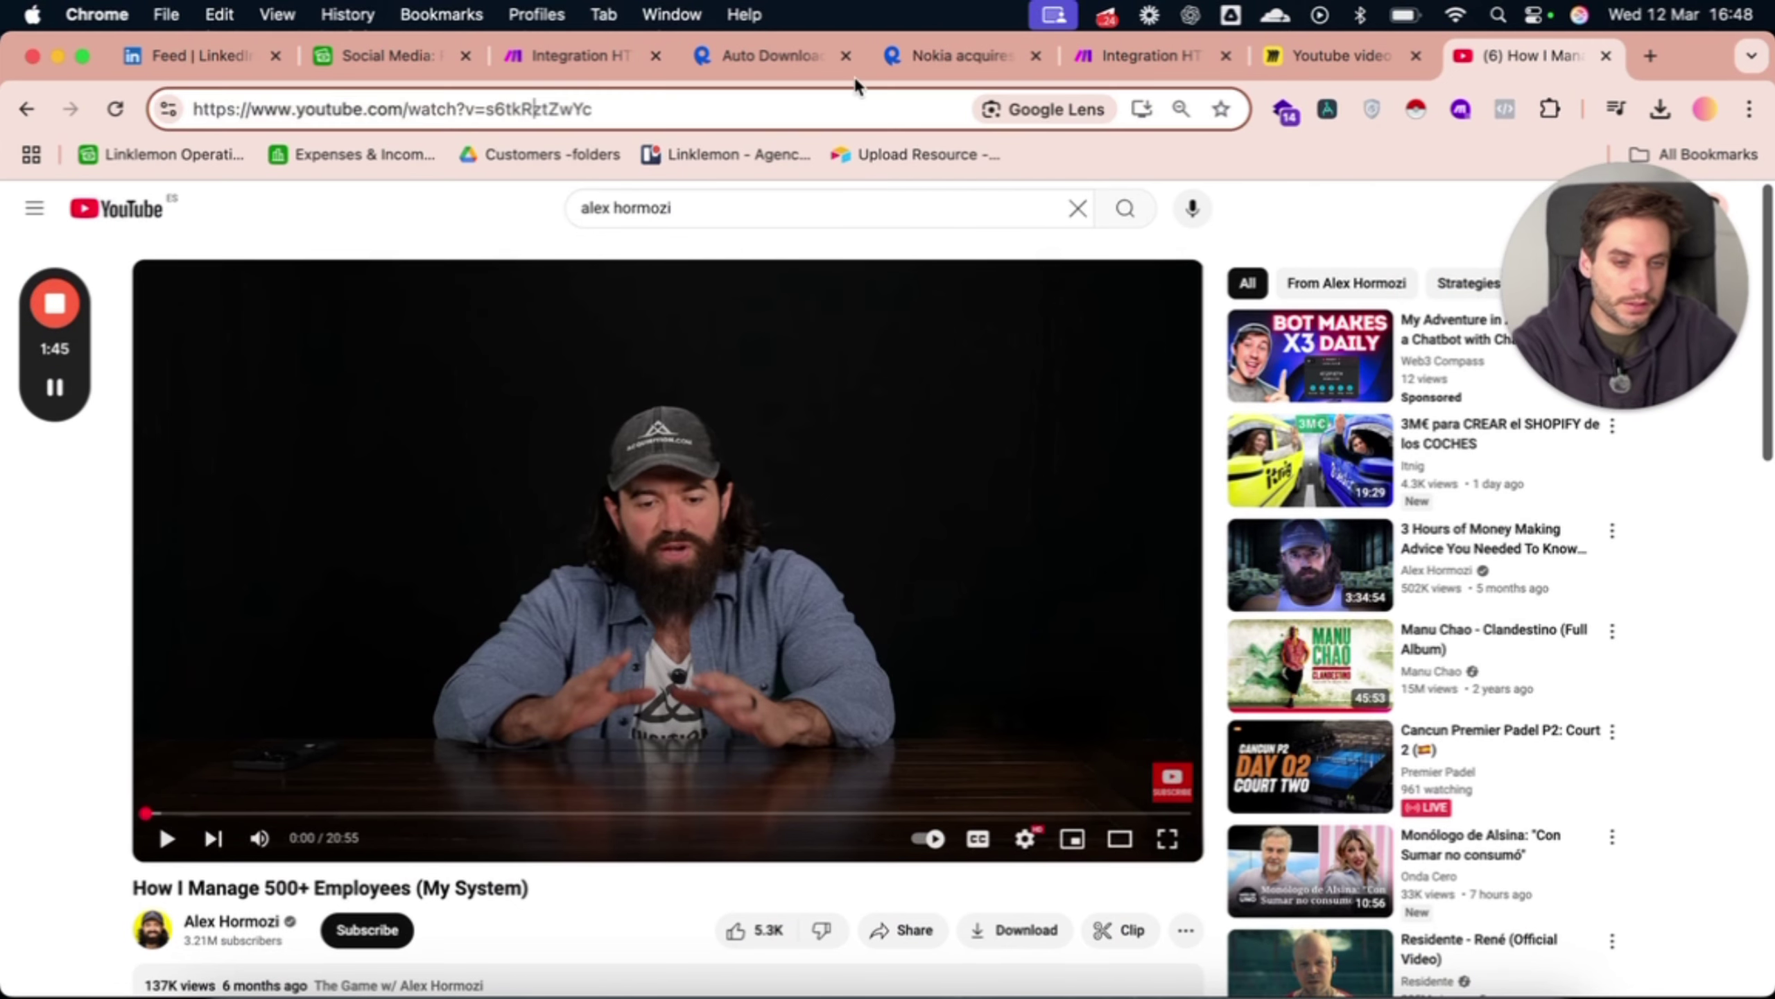
pyautogui.click(1141, 58)
pyautogui.press('Left')
pyautogui.press('Left')
pyautogui.press('super+v')
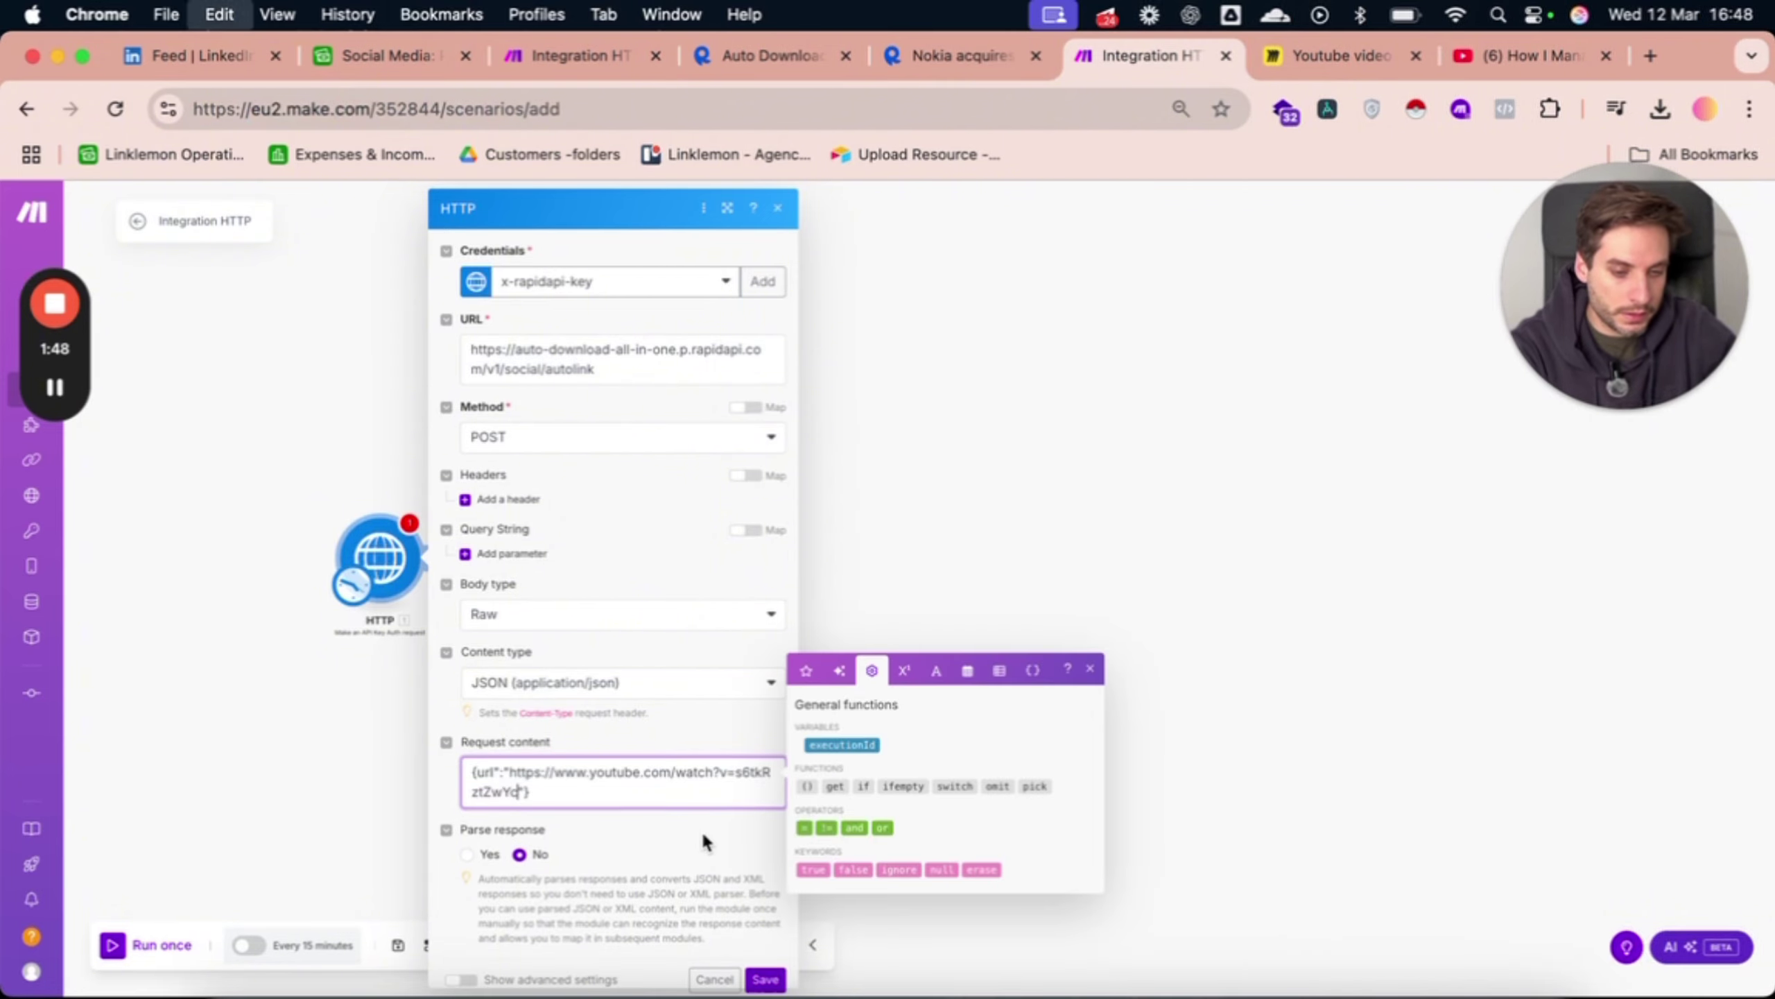
pyautogui.click(766, 979)
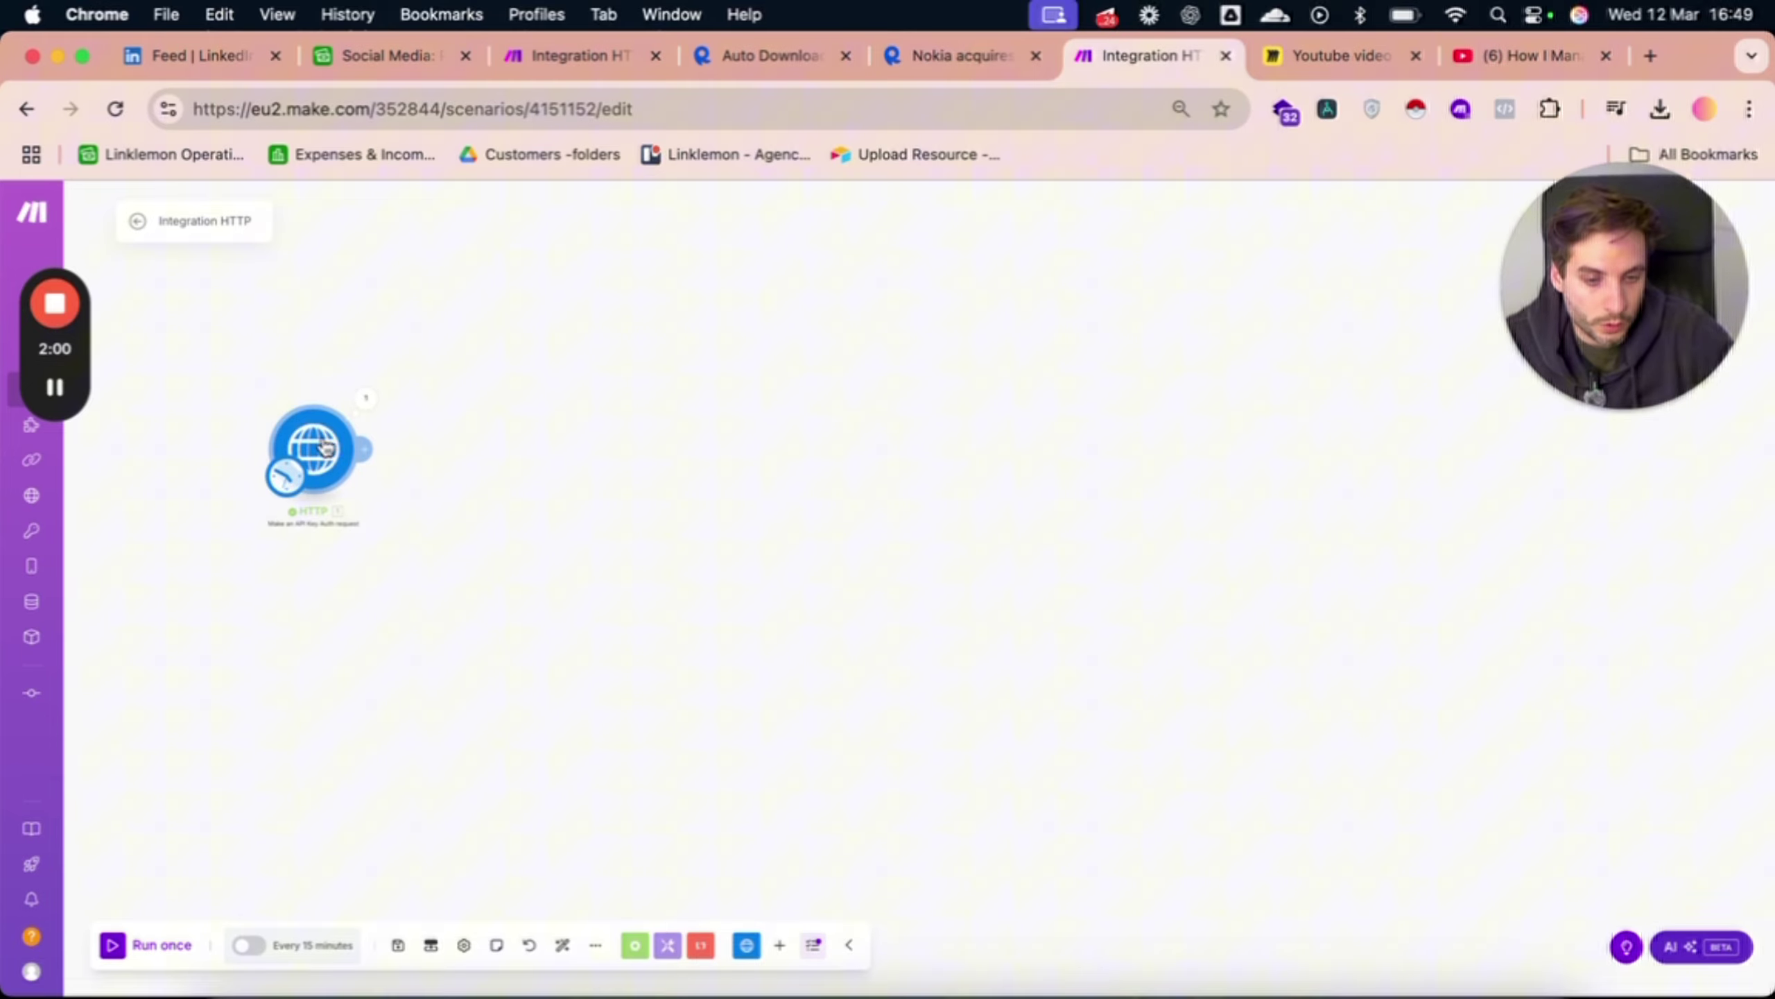
# Reopen the HTTP module to check the opening quotation mark before url in the request content, and save it.
pyautogui.click(318, 447)
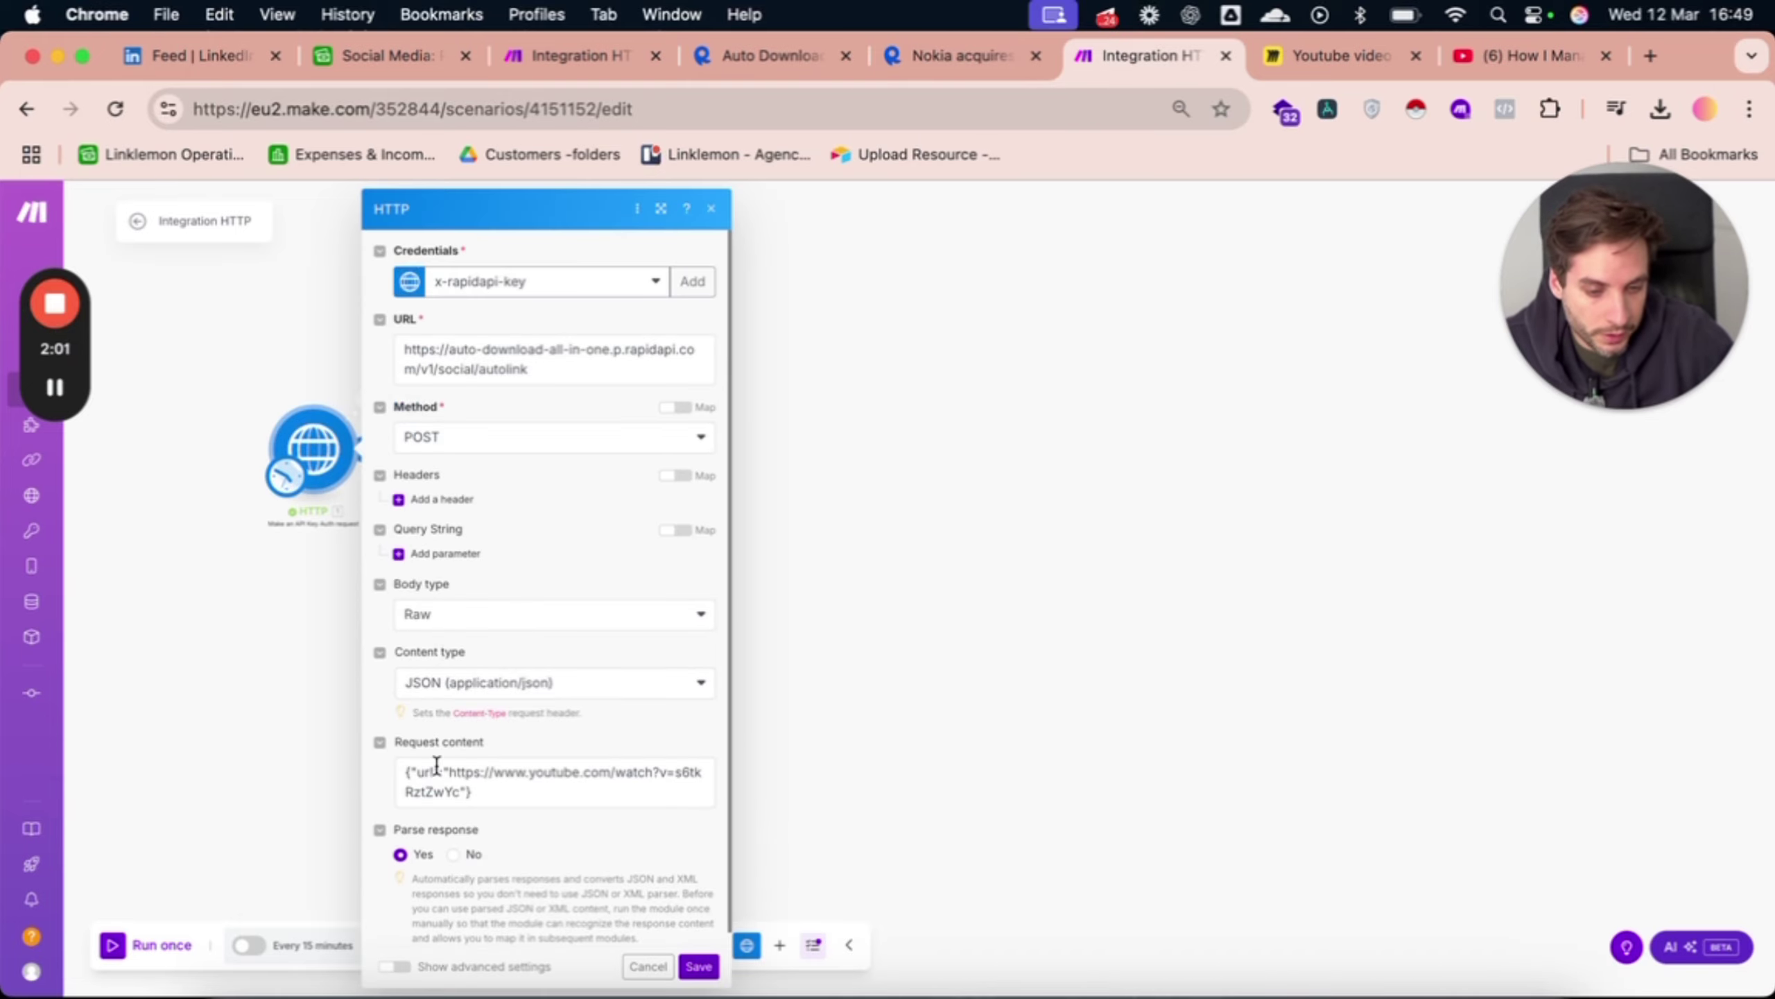
pyautogui.click(413, 768)
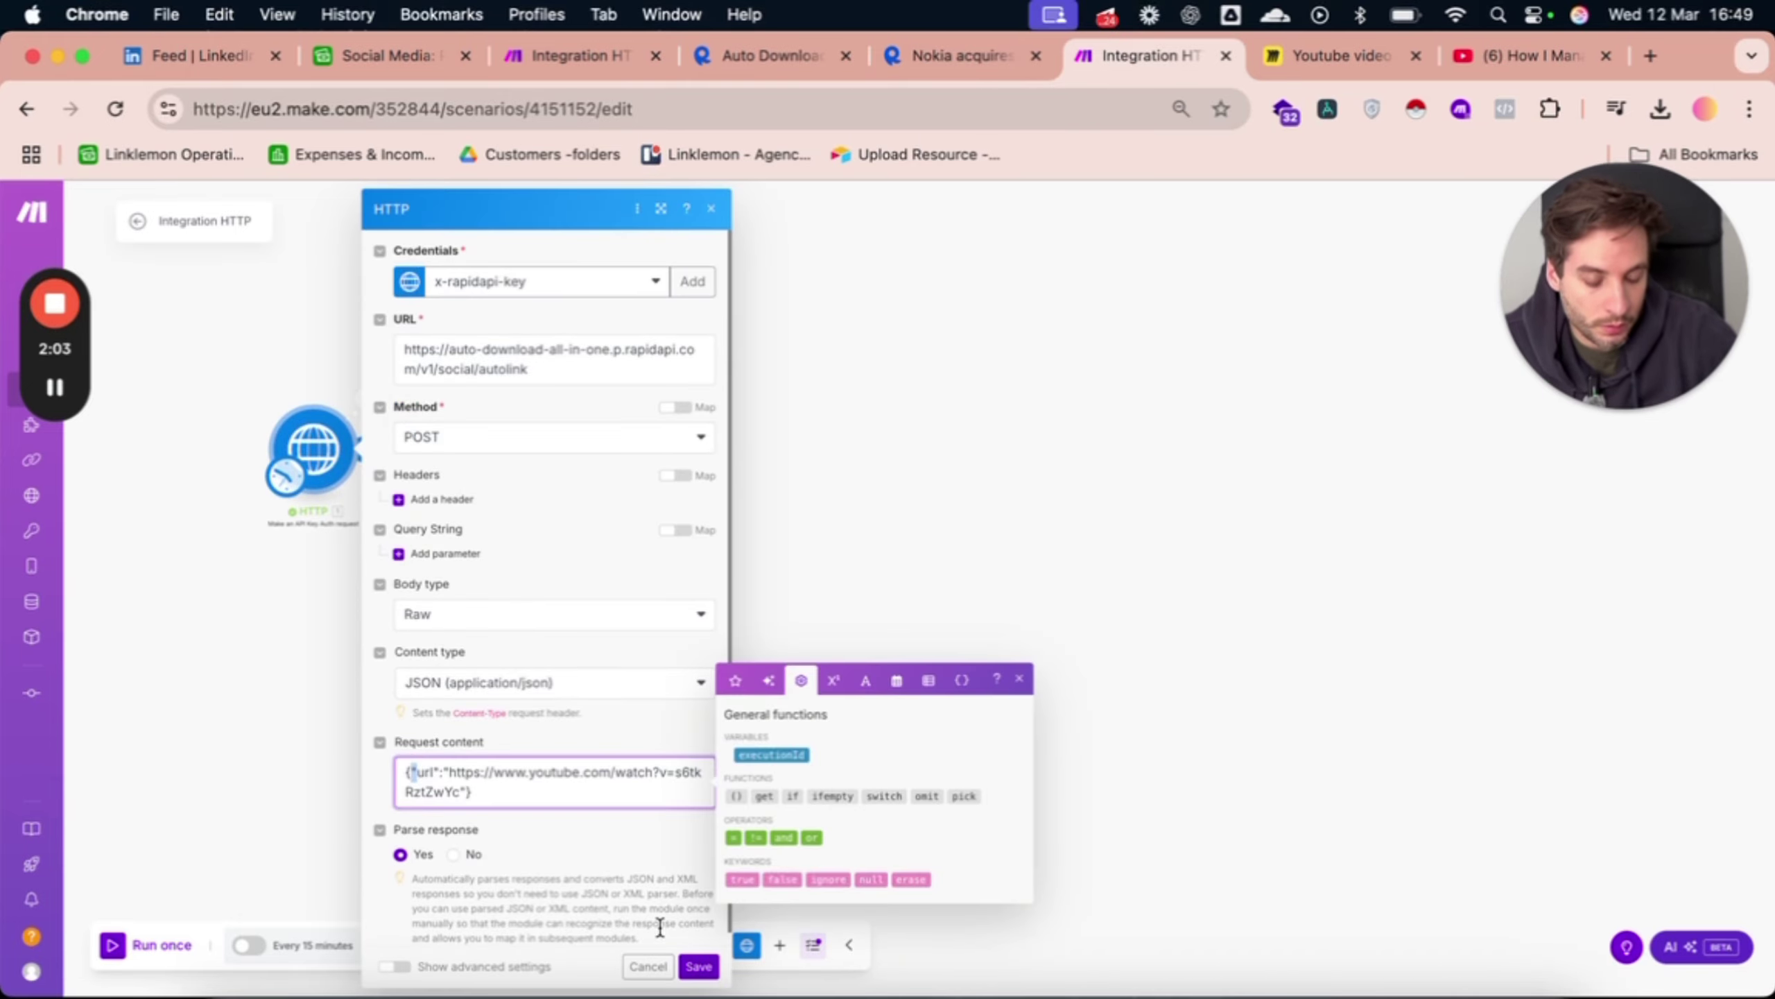
pyautogui.click(698, 967)
# Open the HTTP module's run output and expand its Data collection and the medias array.
pyautogui.click(365, 398)
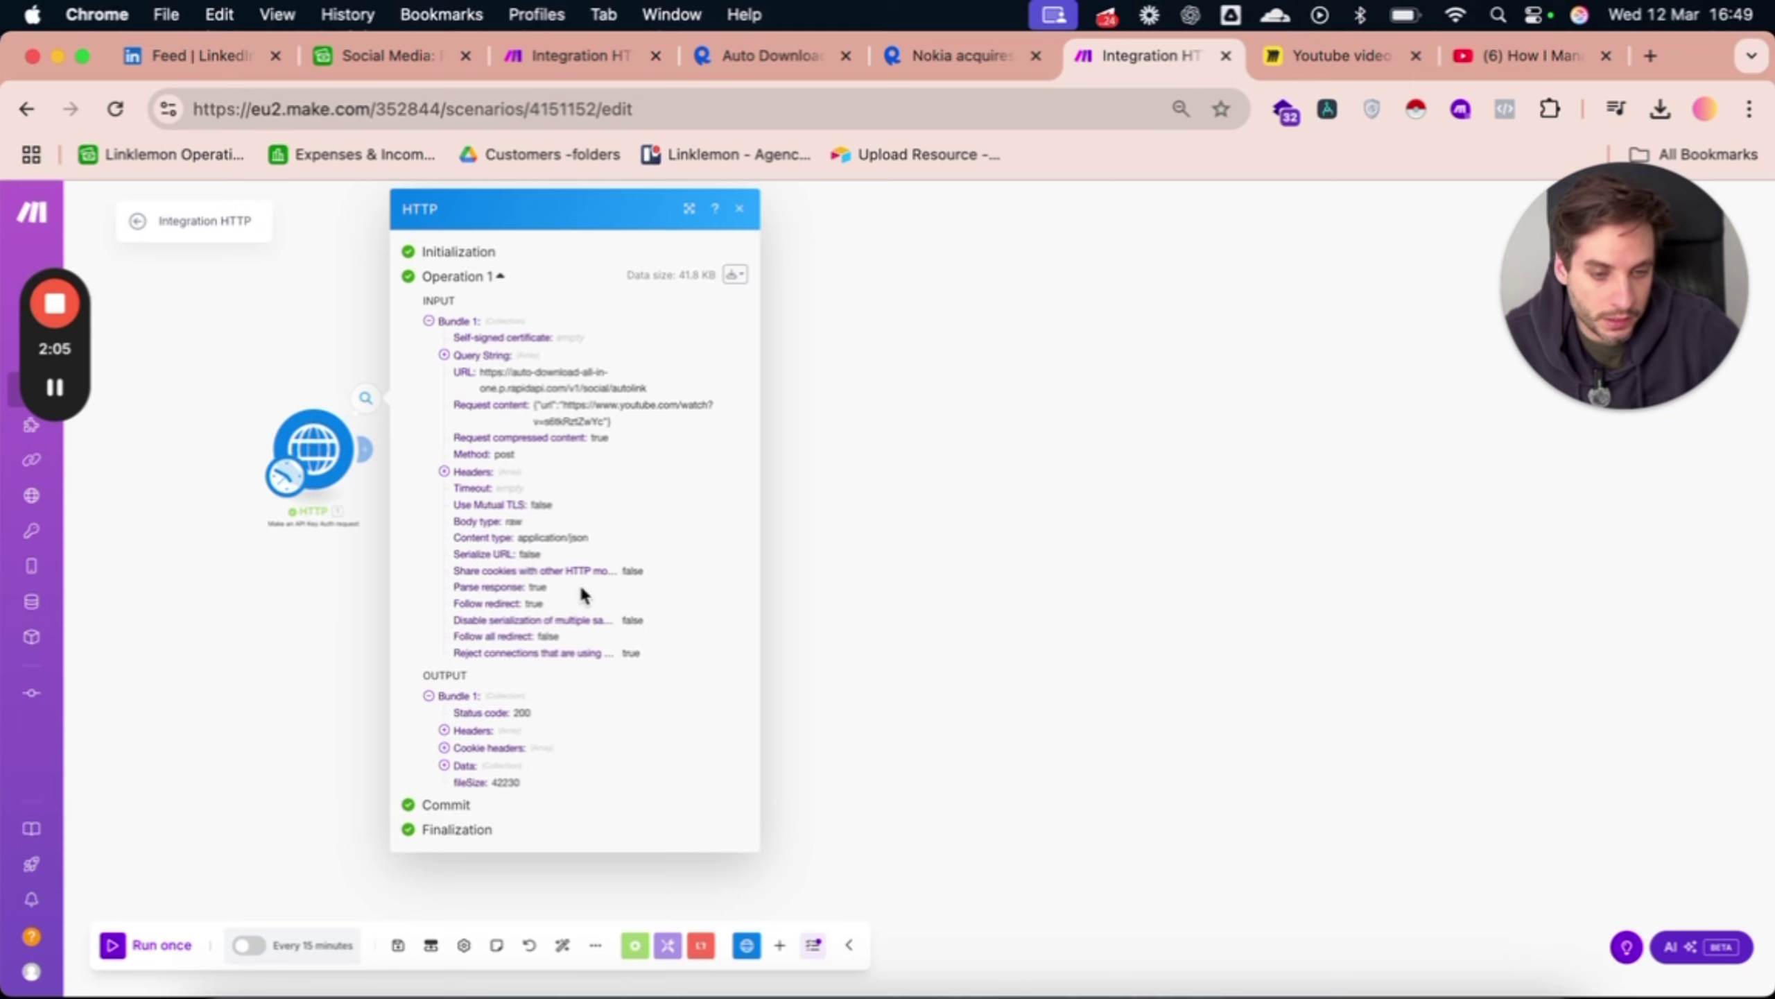
pyautogui.click(474, 762)
pyautogui.press('super+equal')
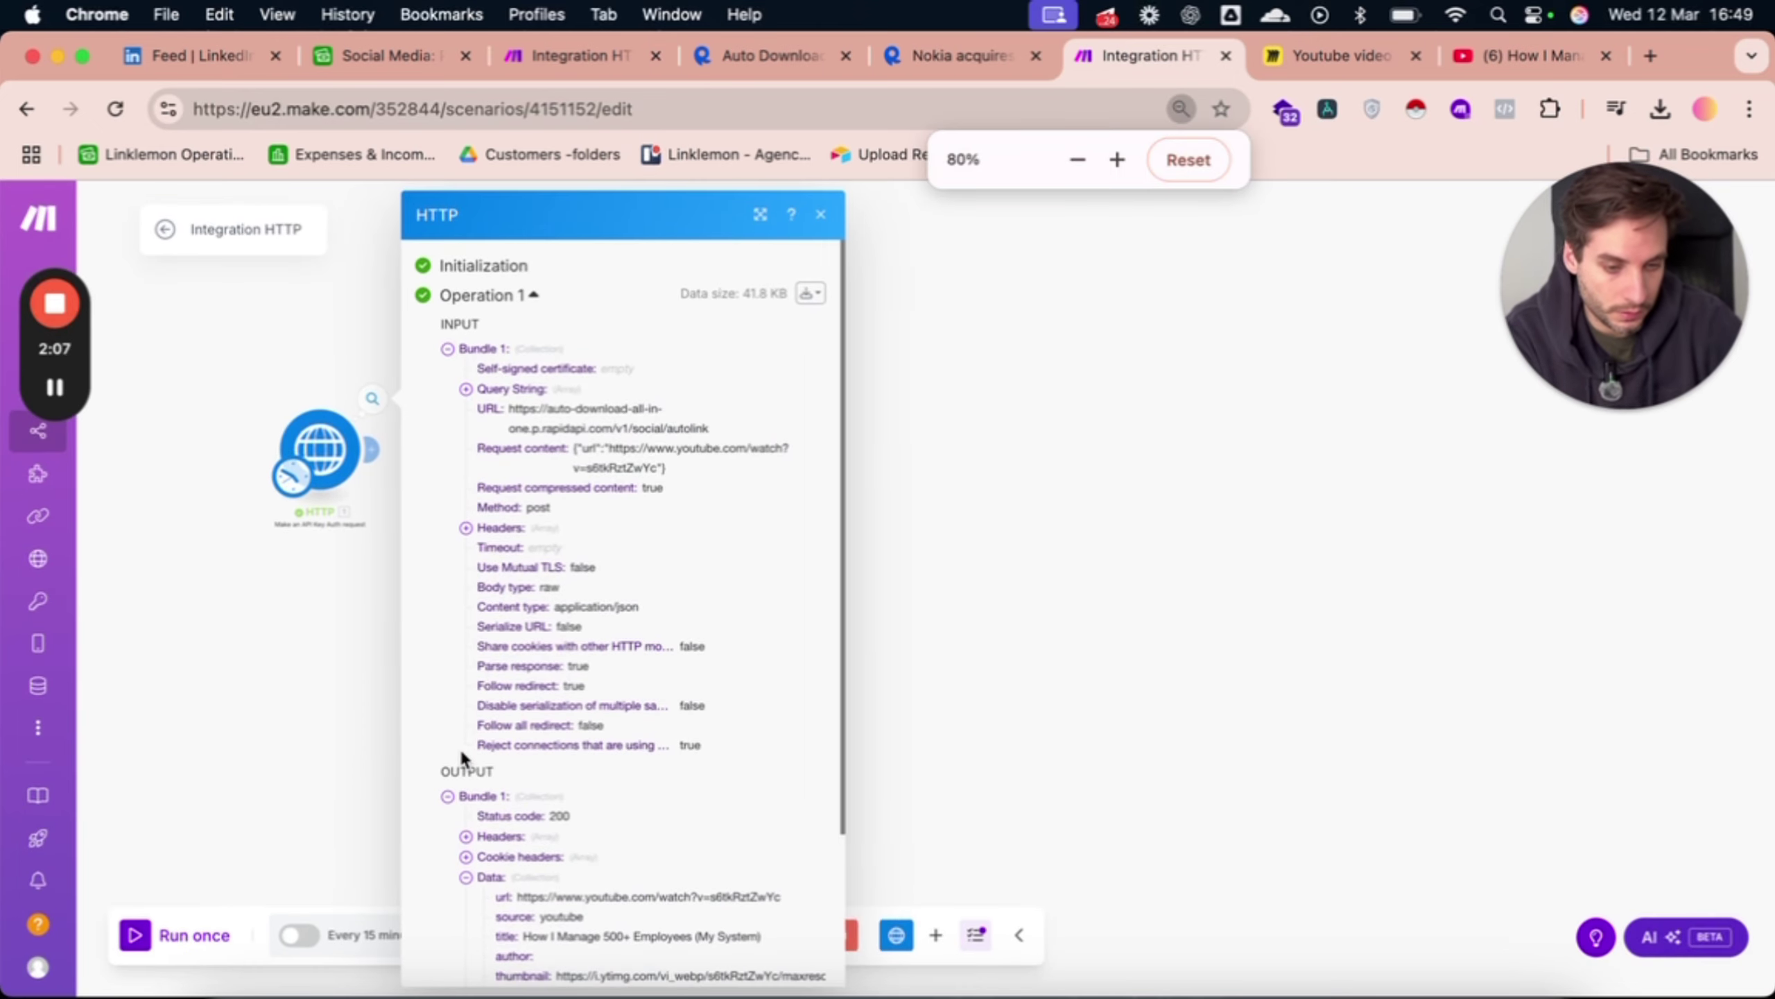
pyautogui.scroll(-3, 508, 769)
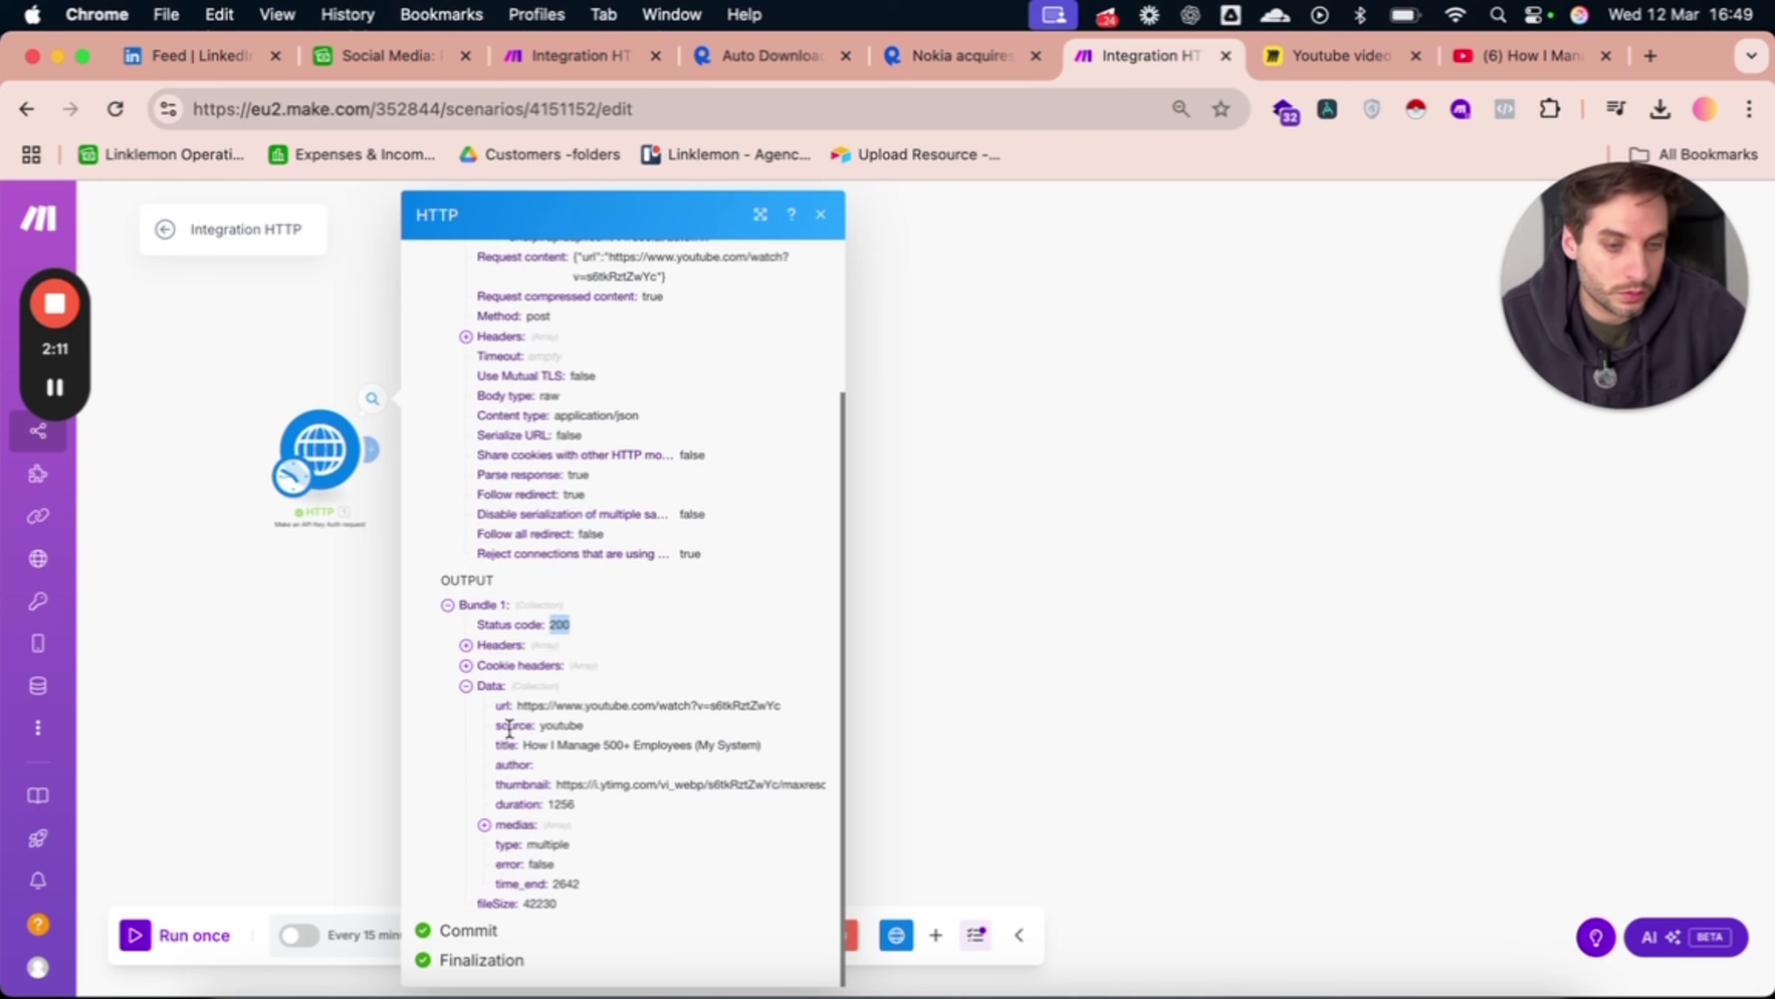
pyautogui.click(484, 825)
pyautogui.scroll(-6, 615, 706)
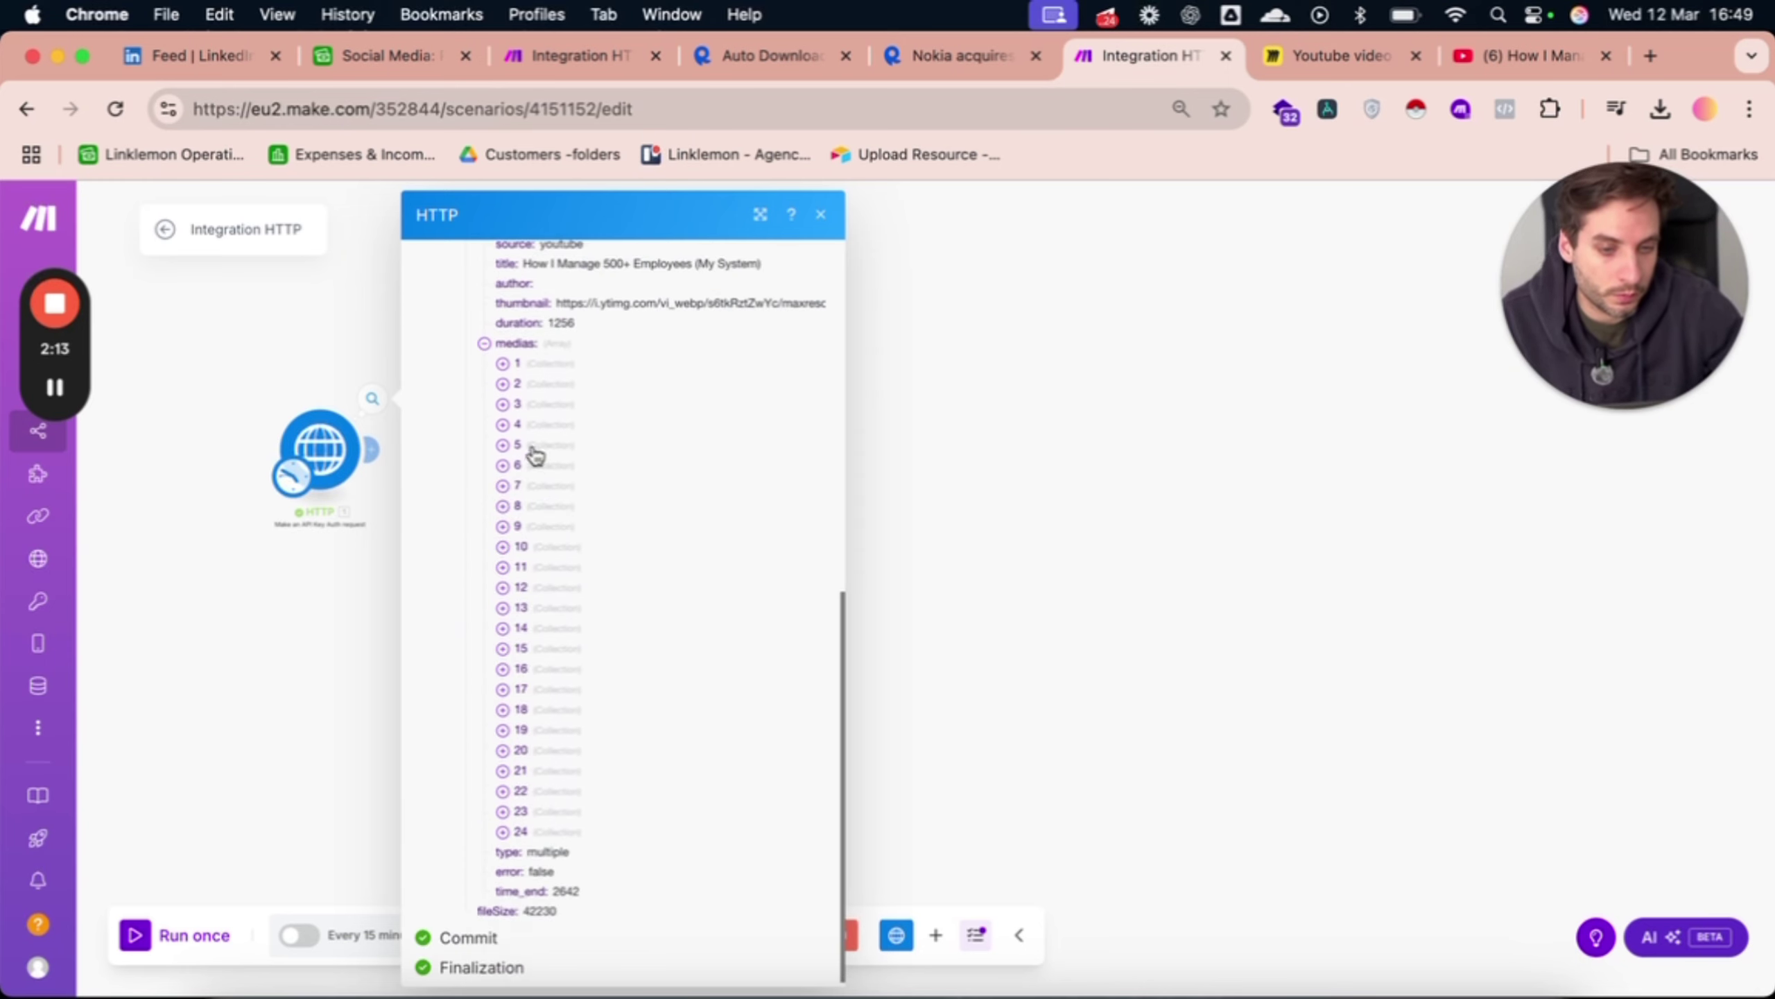
# Expand medias entries 1 through 17 one after another to examine each entry's label, type and extension.
pyautogui.click(517, 366)
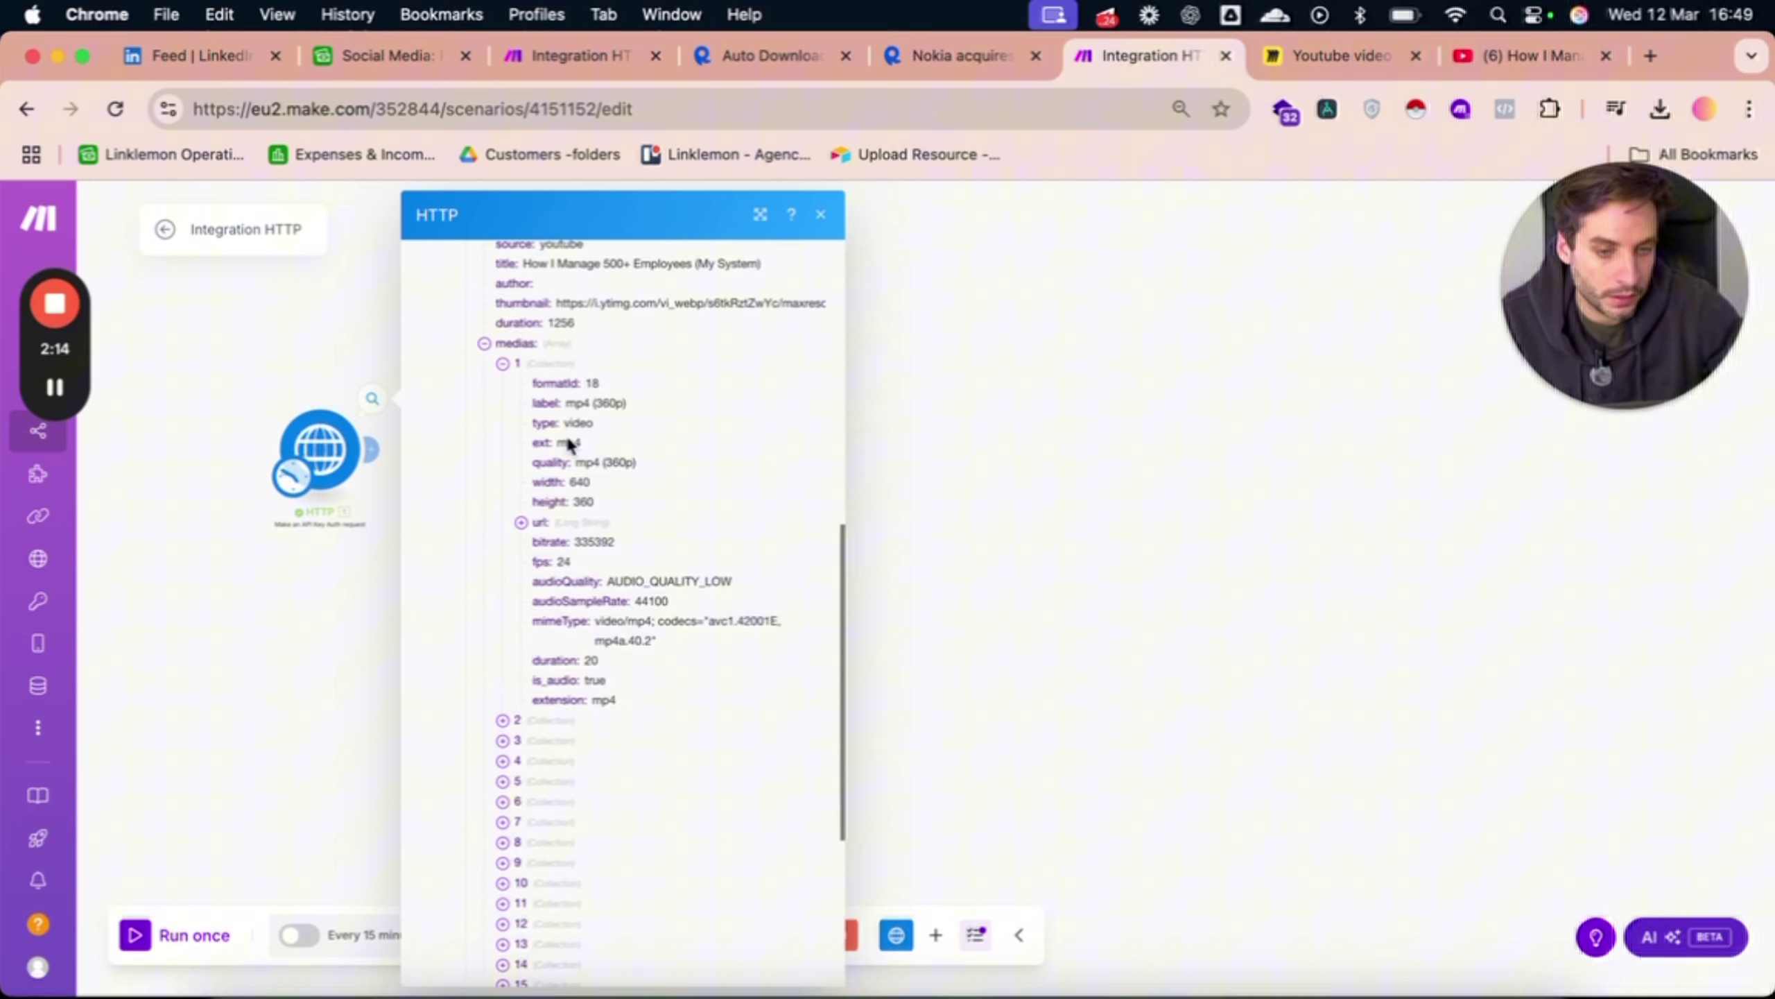
pyautogui.click(518, 722)
pyautogui.scroll(-2, 552, 608)
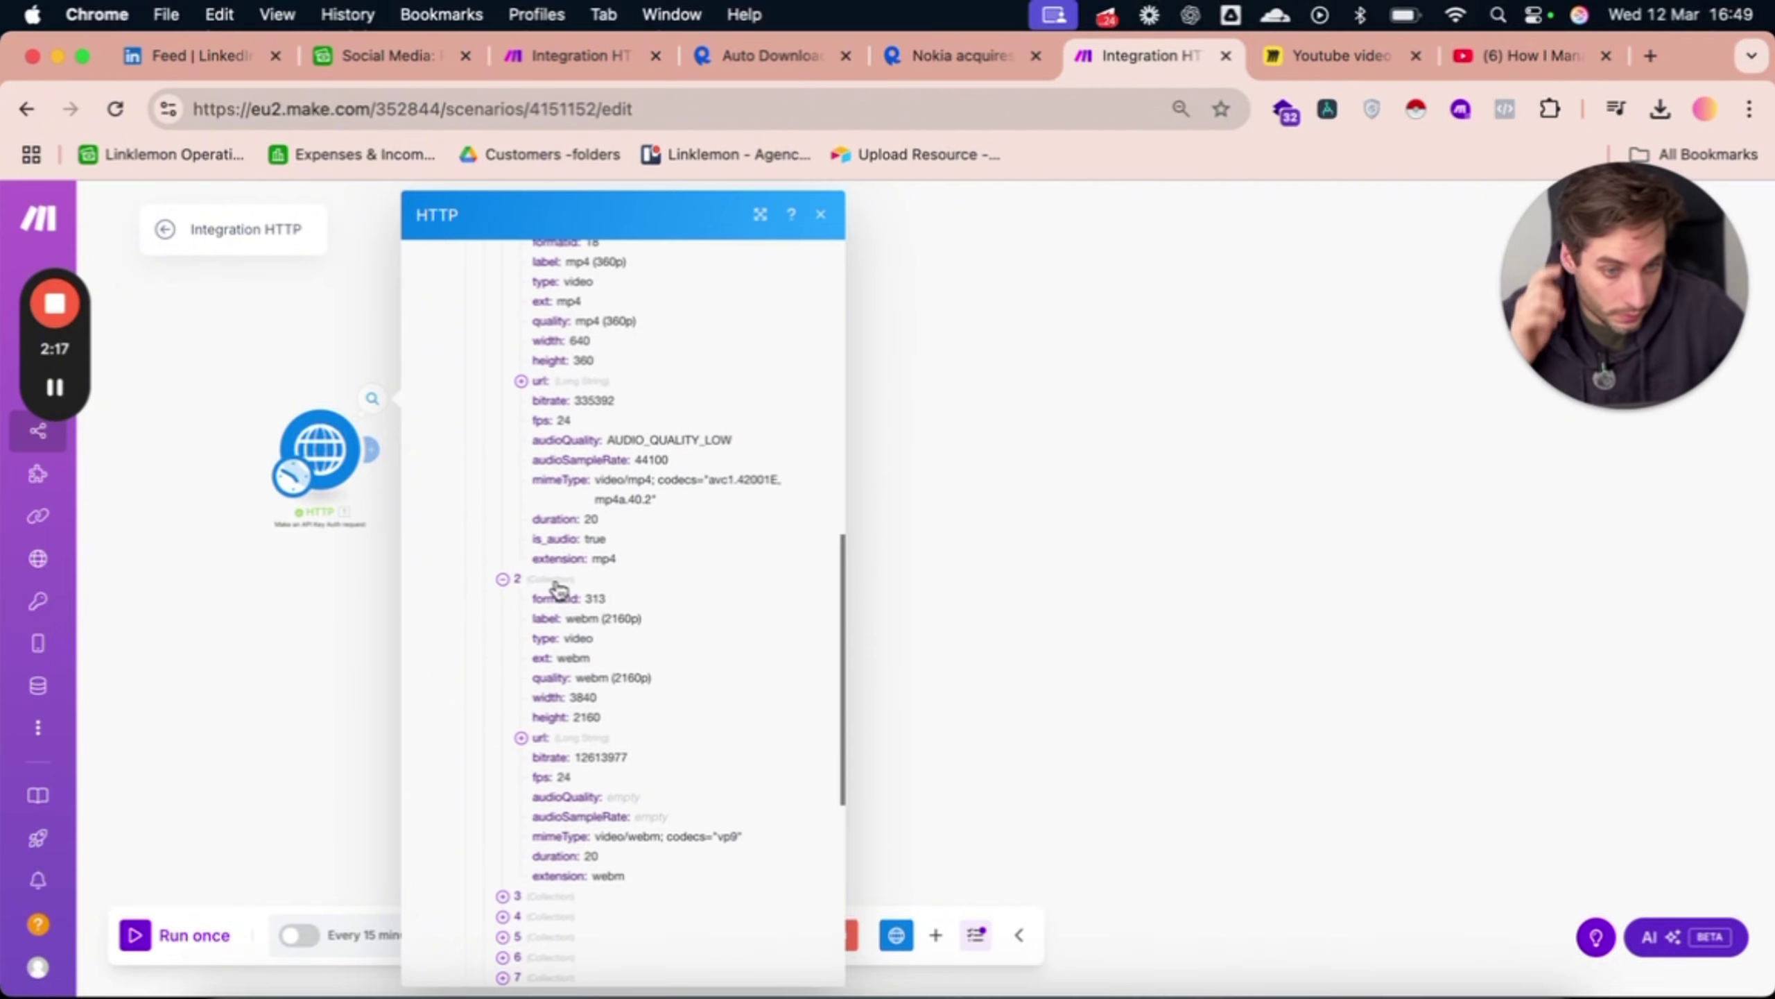
pyautogui.scroll(-3, 555, 651)
pyautogui.click(547, 684)
pyautogui.scroll(-4, 538, 706)
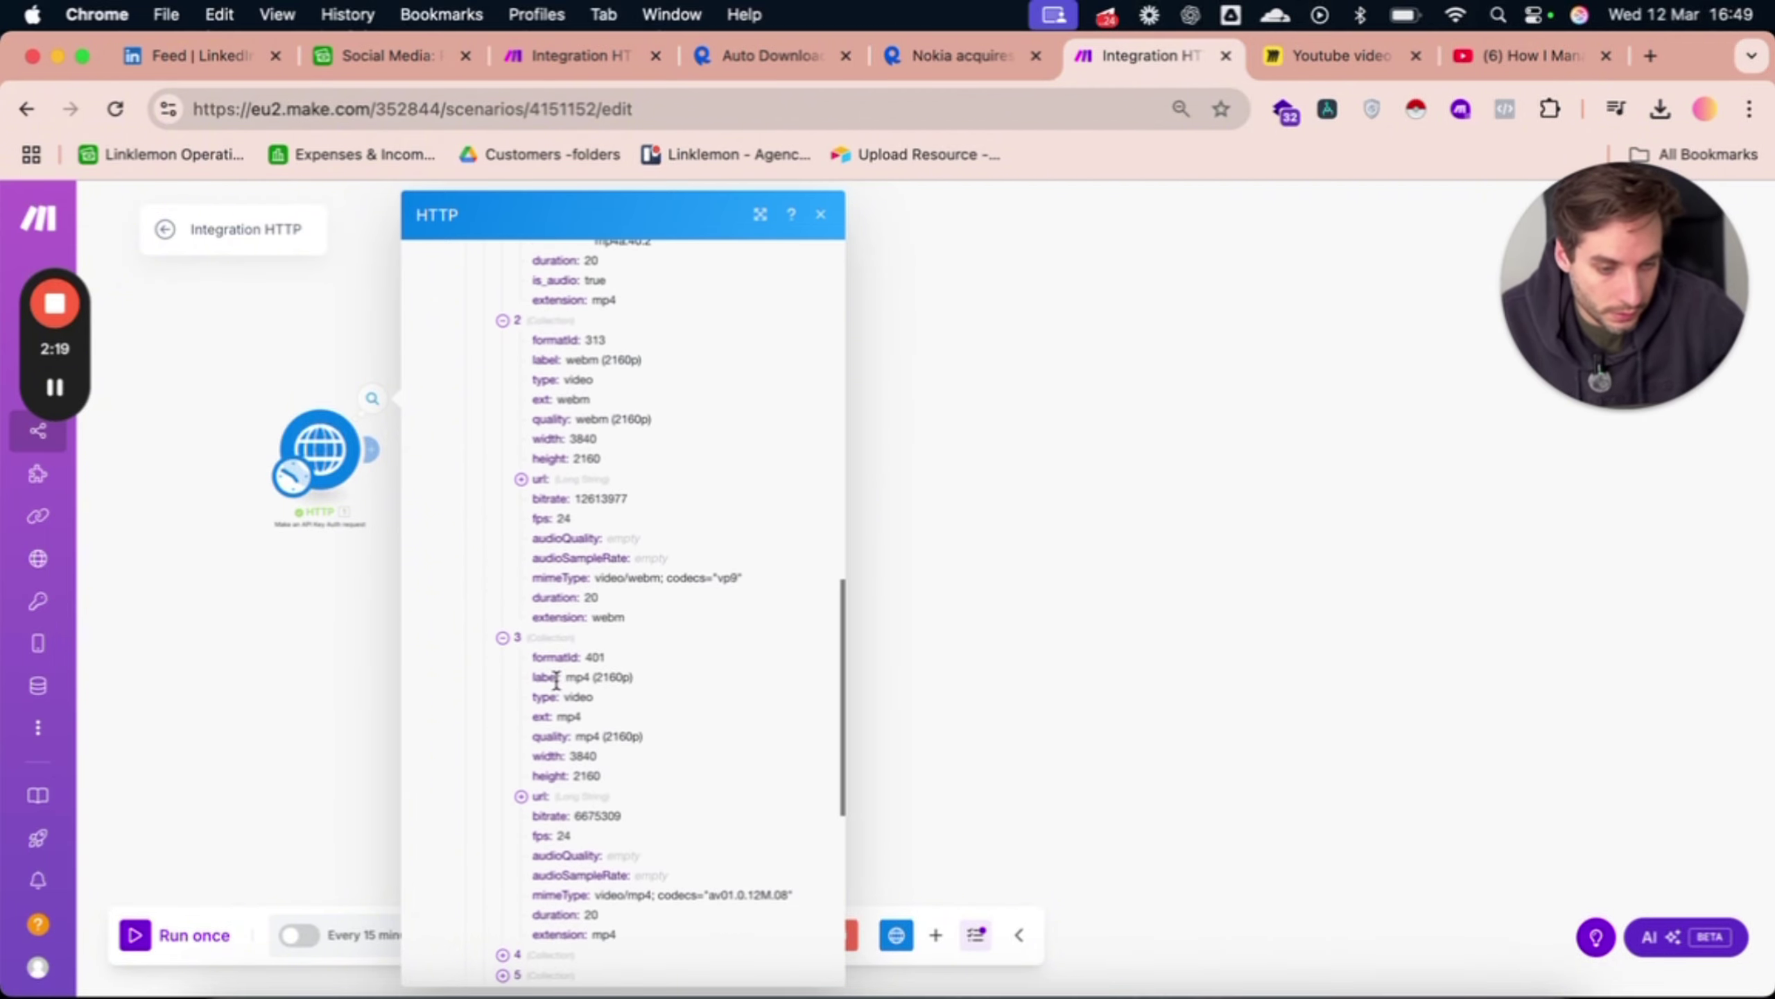
pyautogui.click(527, 741)
pyautogui.scroll(-3, 531, 738)
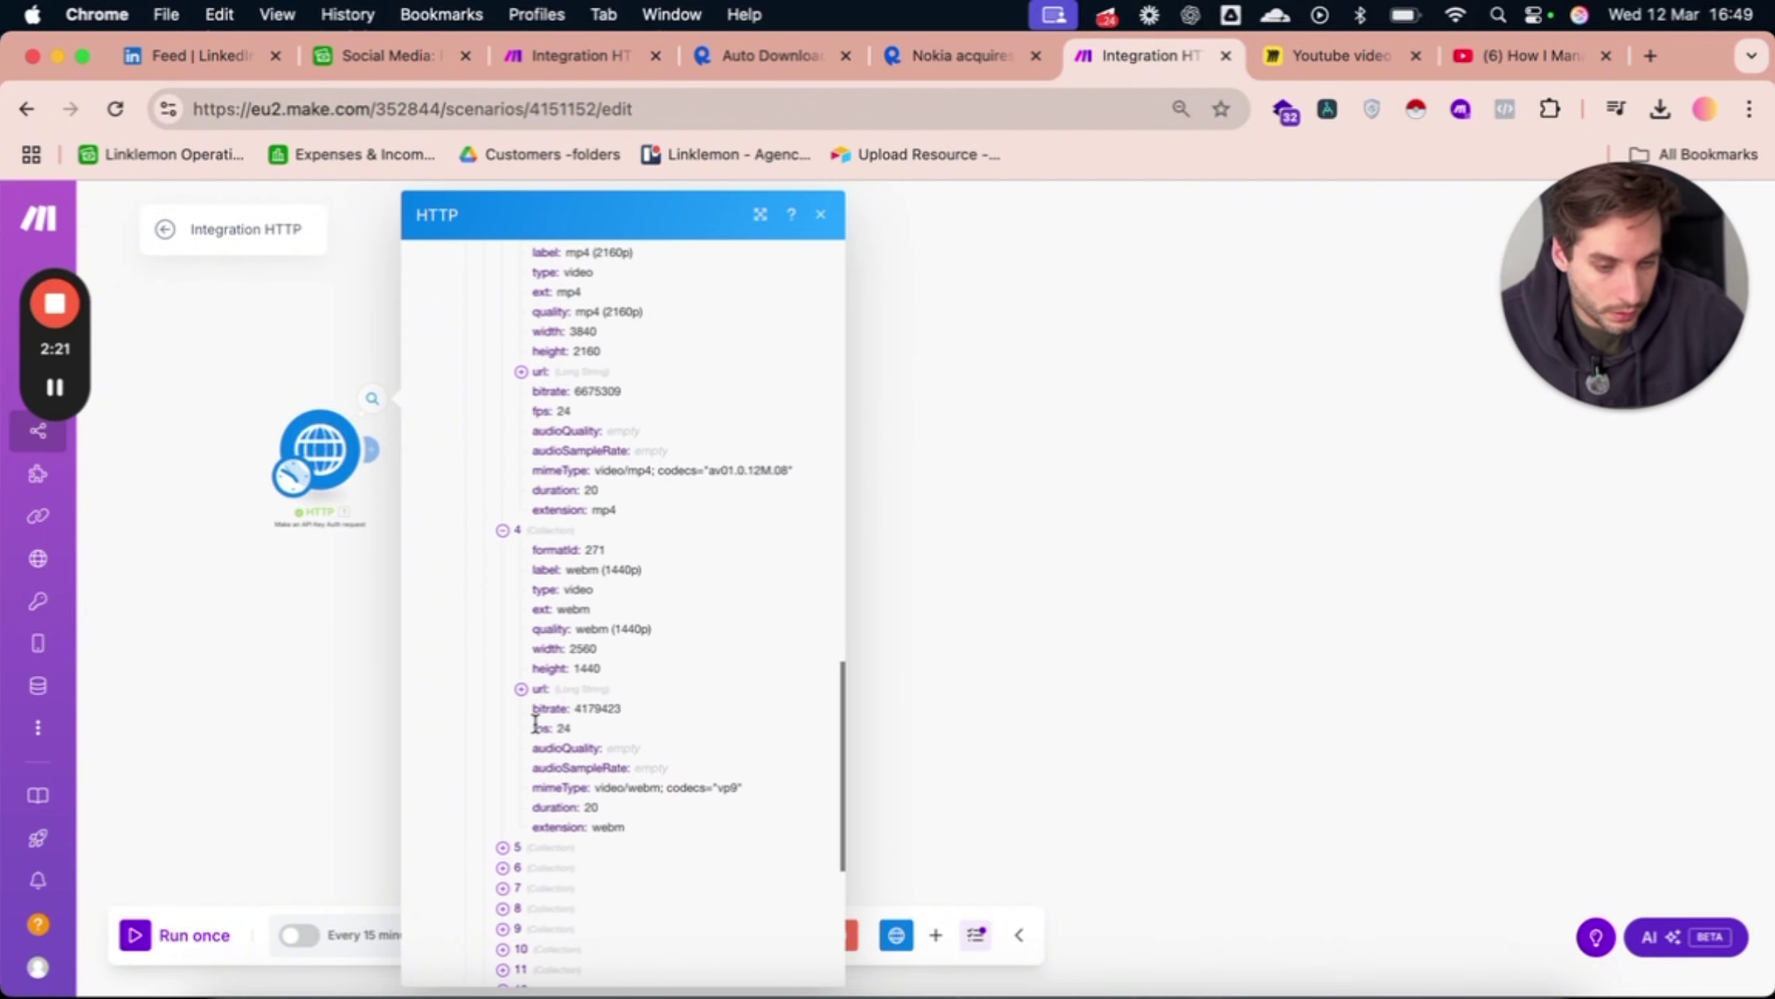
pyautogui.scroll(-3, 536, 727)
pyautogui.click(543, 696)
pyautogui.scroll(-2, 546, 710)
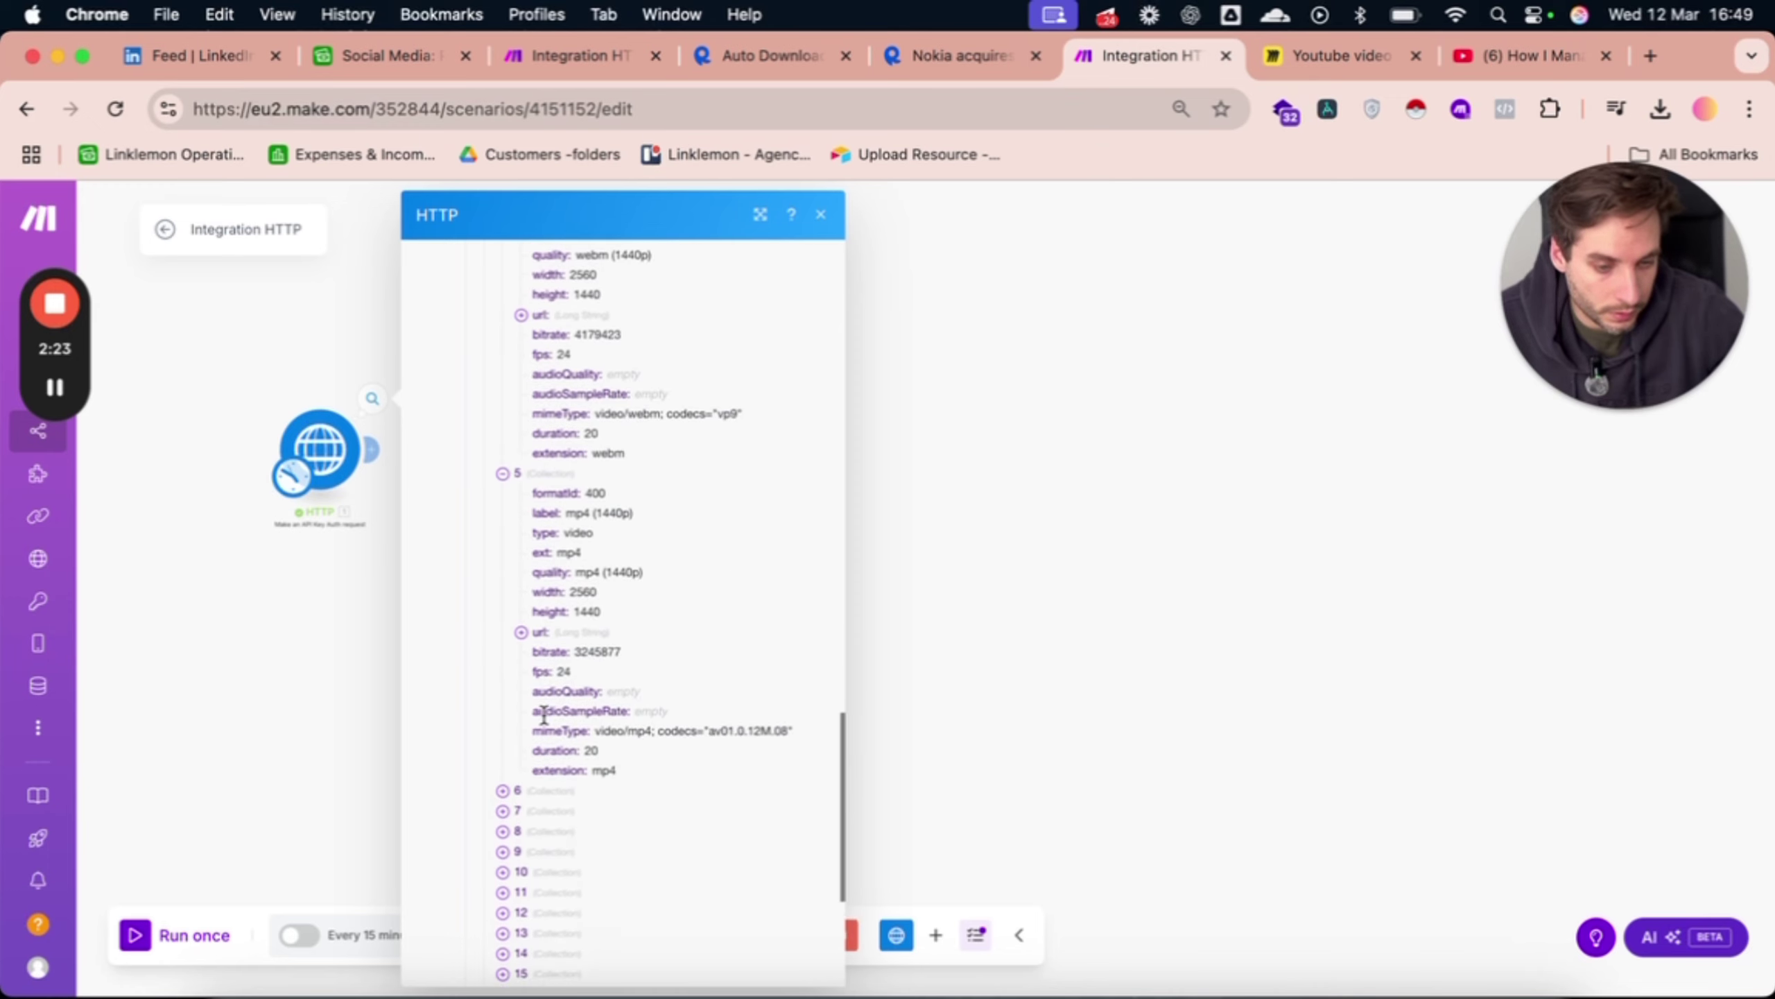
pyautogui.click(530, 790)
pyautogui.scroll(-3, 537, 756)
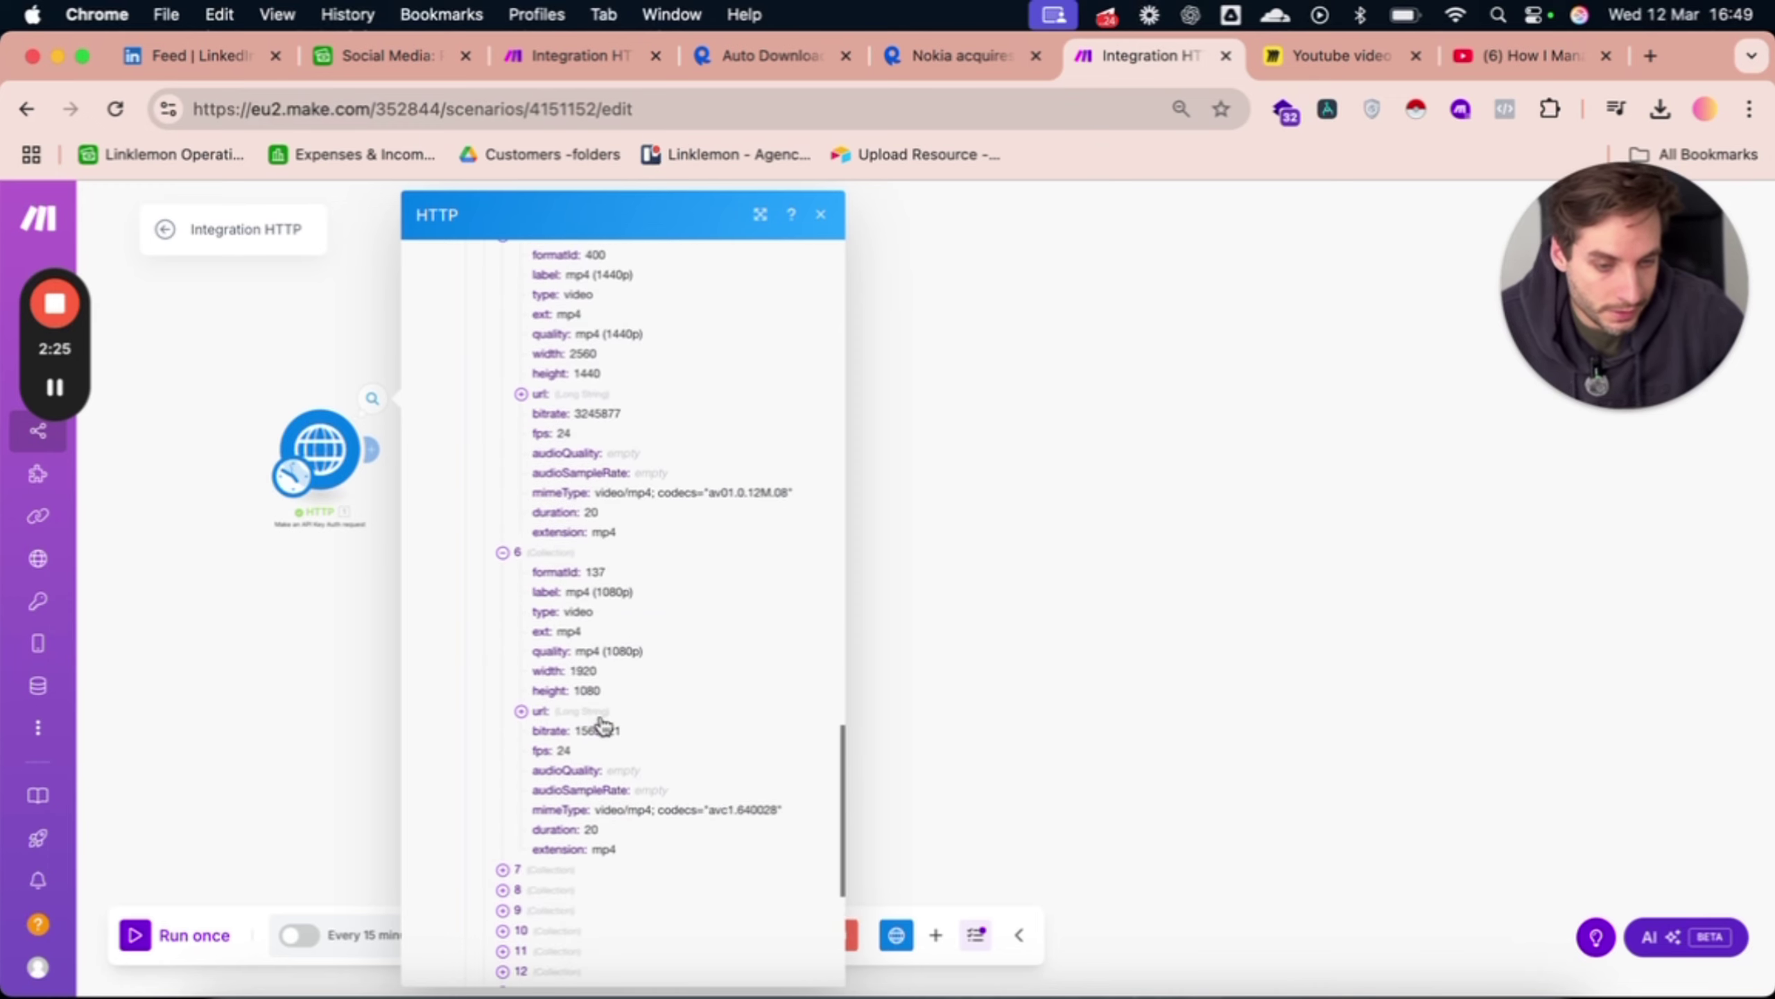
pyautogui.scroll(-1, 602, 724)
pyautogui.click(520, 837)
pyautogui.scroll(-3, 535, 838)
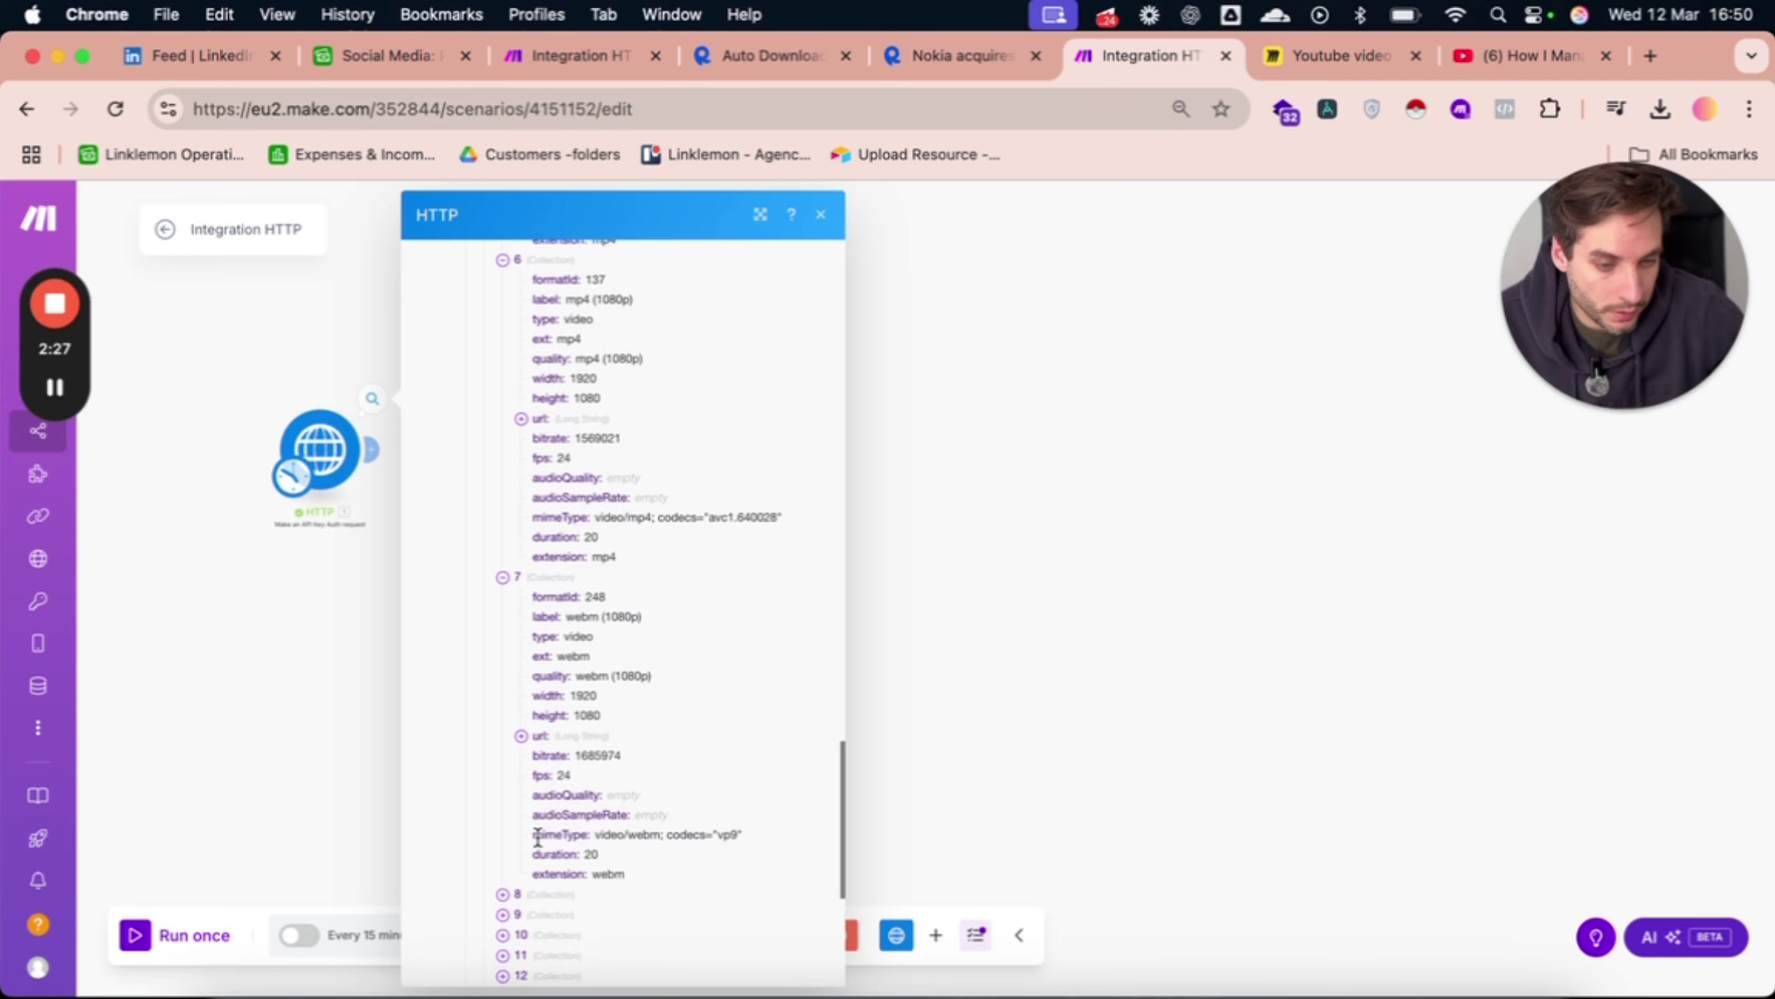
pyautogui.scroll(-2, 544, 770)
pyautogui.click(543, 729)
pyautogui.scroll(-5, 545, 747)
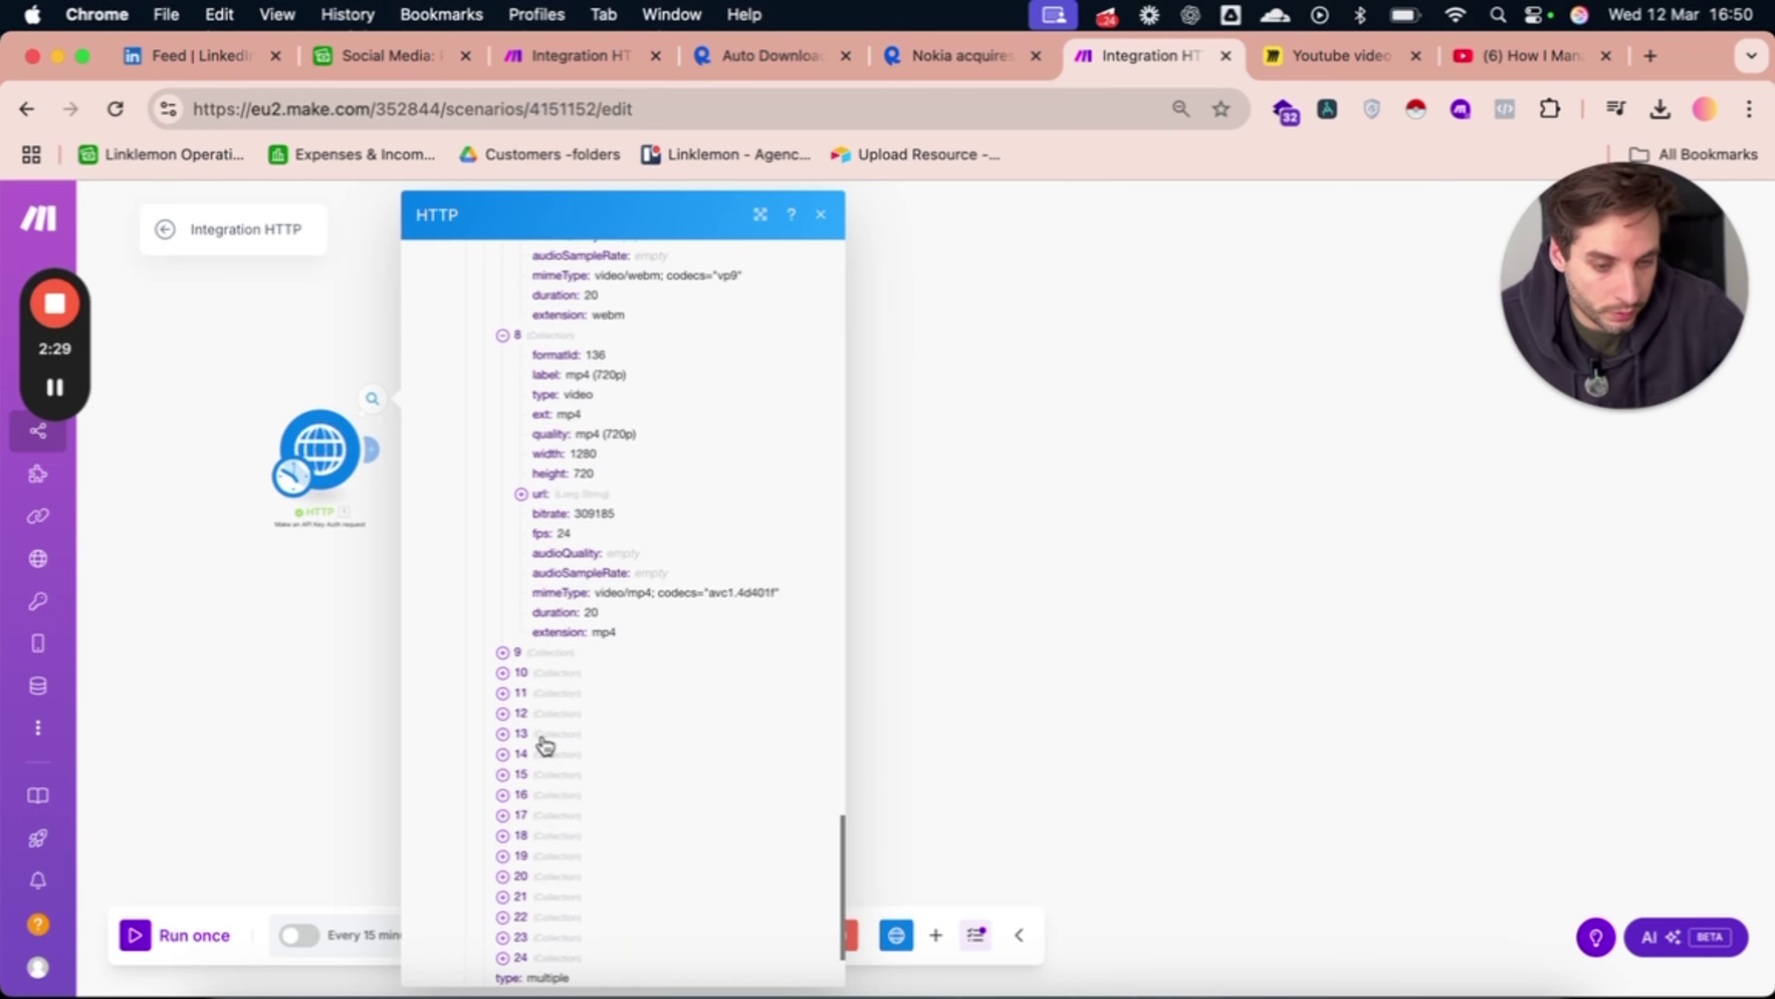
pyautogui.click(552, 664)
pyautogui.scroll(-3, 552, 734)
pyautogui.click(535, 772)
pyautogui.scroll(-3, 541, 773)
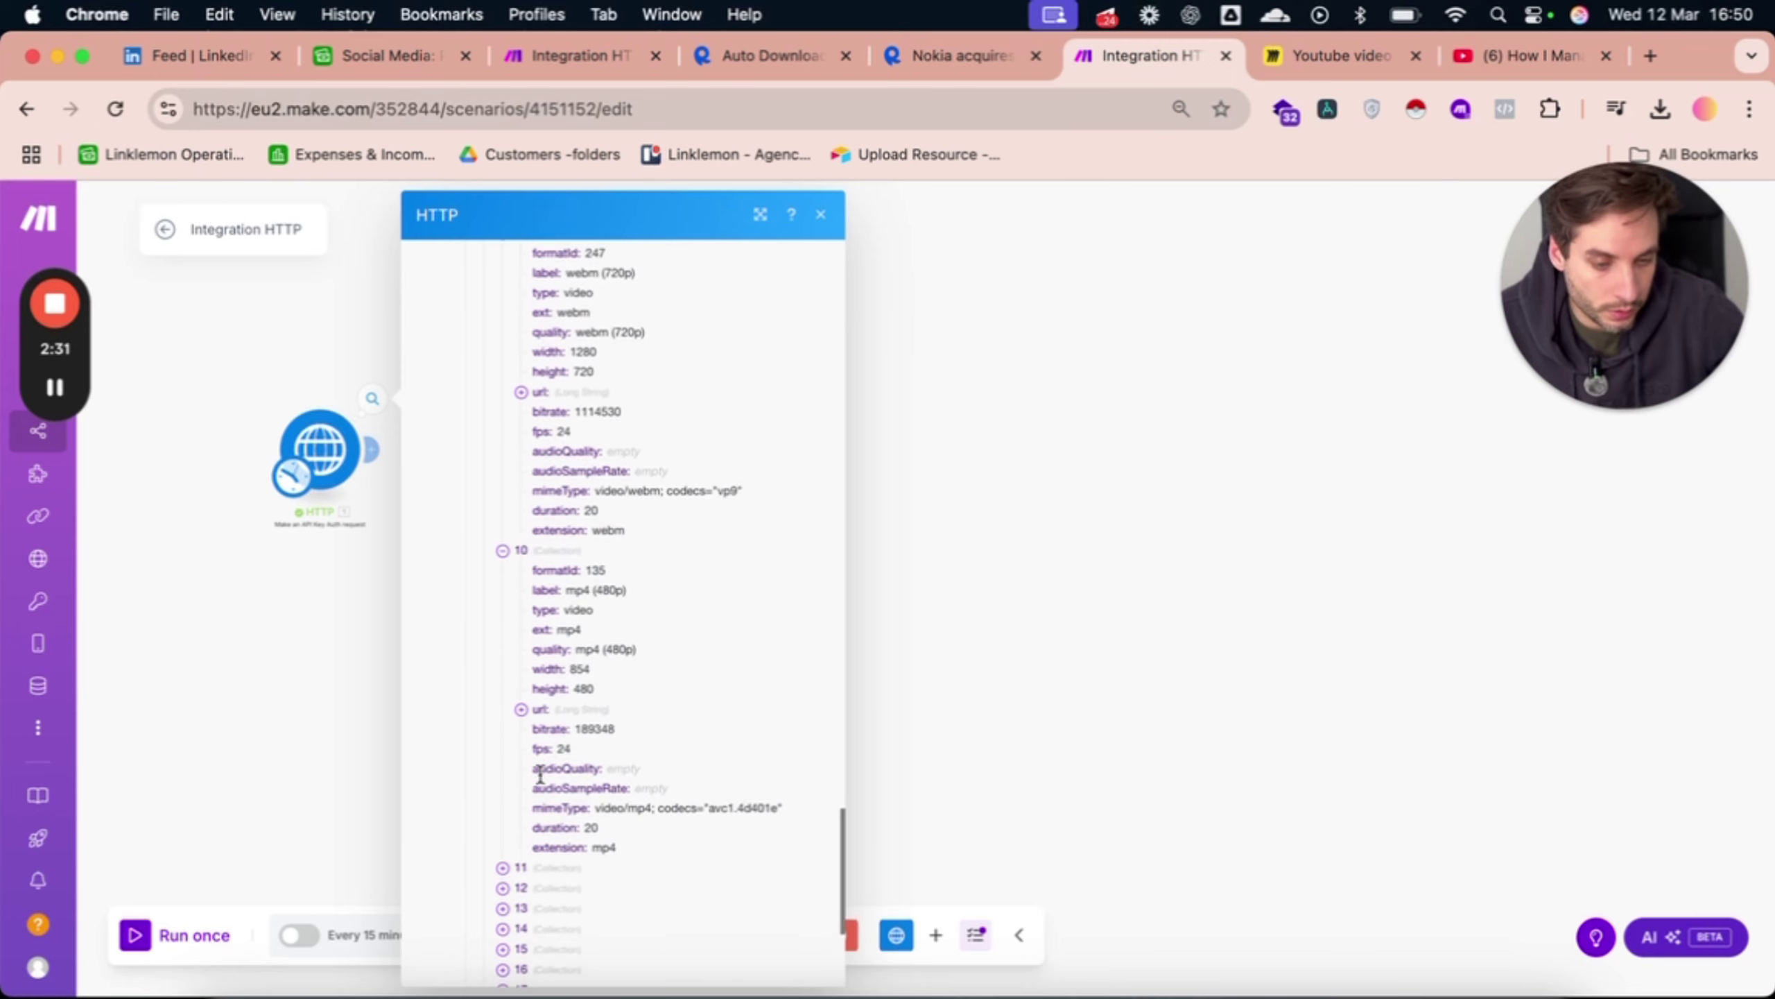
pyautogui.click(551, 874)
pyautogui.scroll(-5, 580, 769)
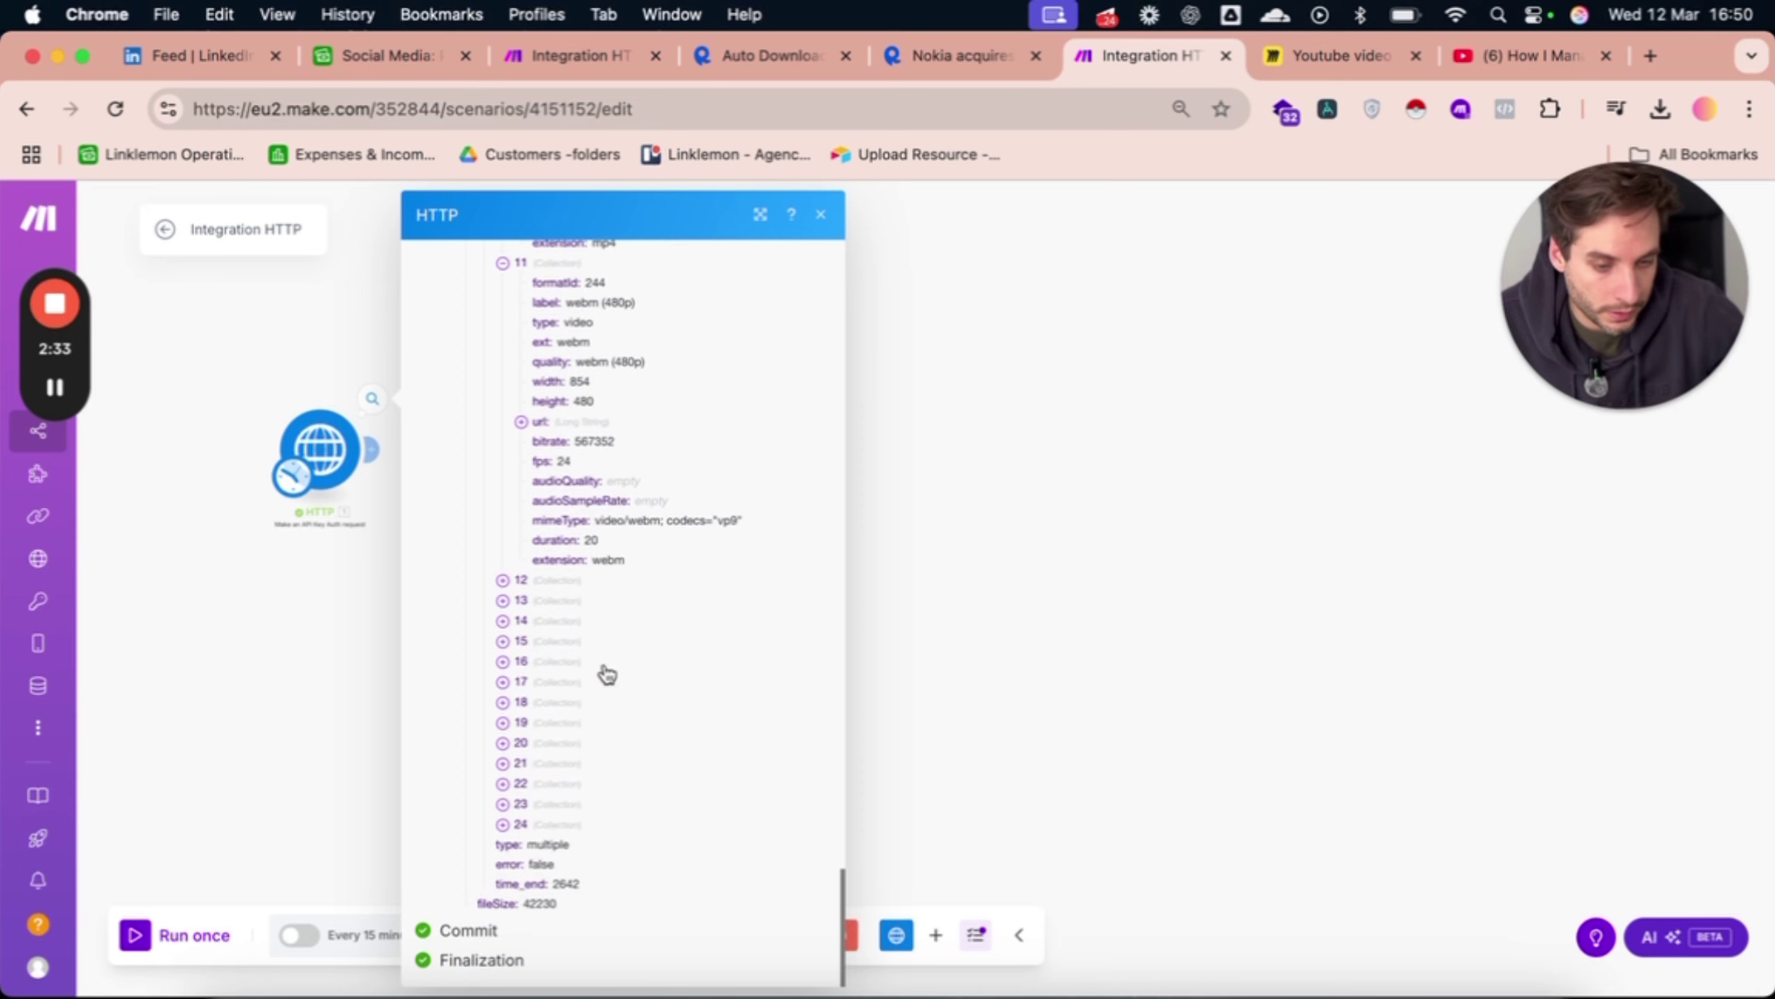
pyautogui.click(546, 582)
pyautogui.scroll(-3, 619, 657)
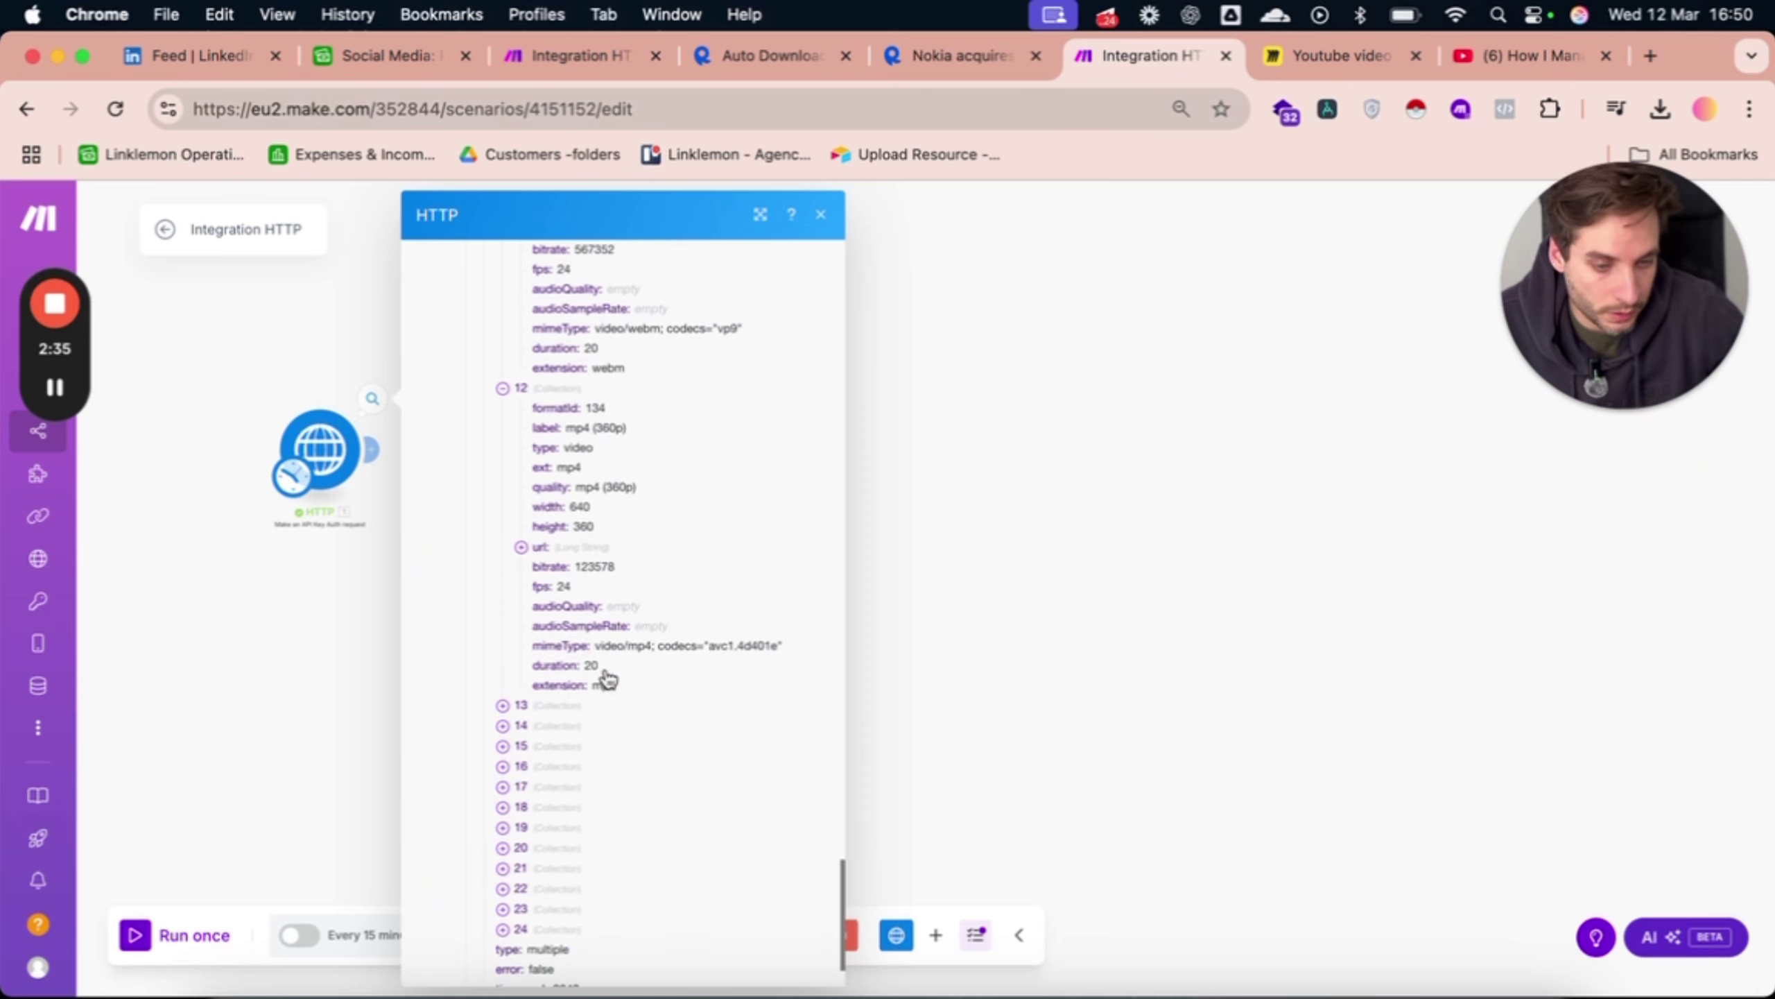
pyautogui.click(558, 710)
pyautogui.scroll(-5, 559, 664)
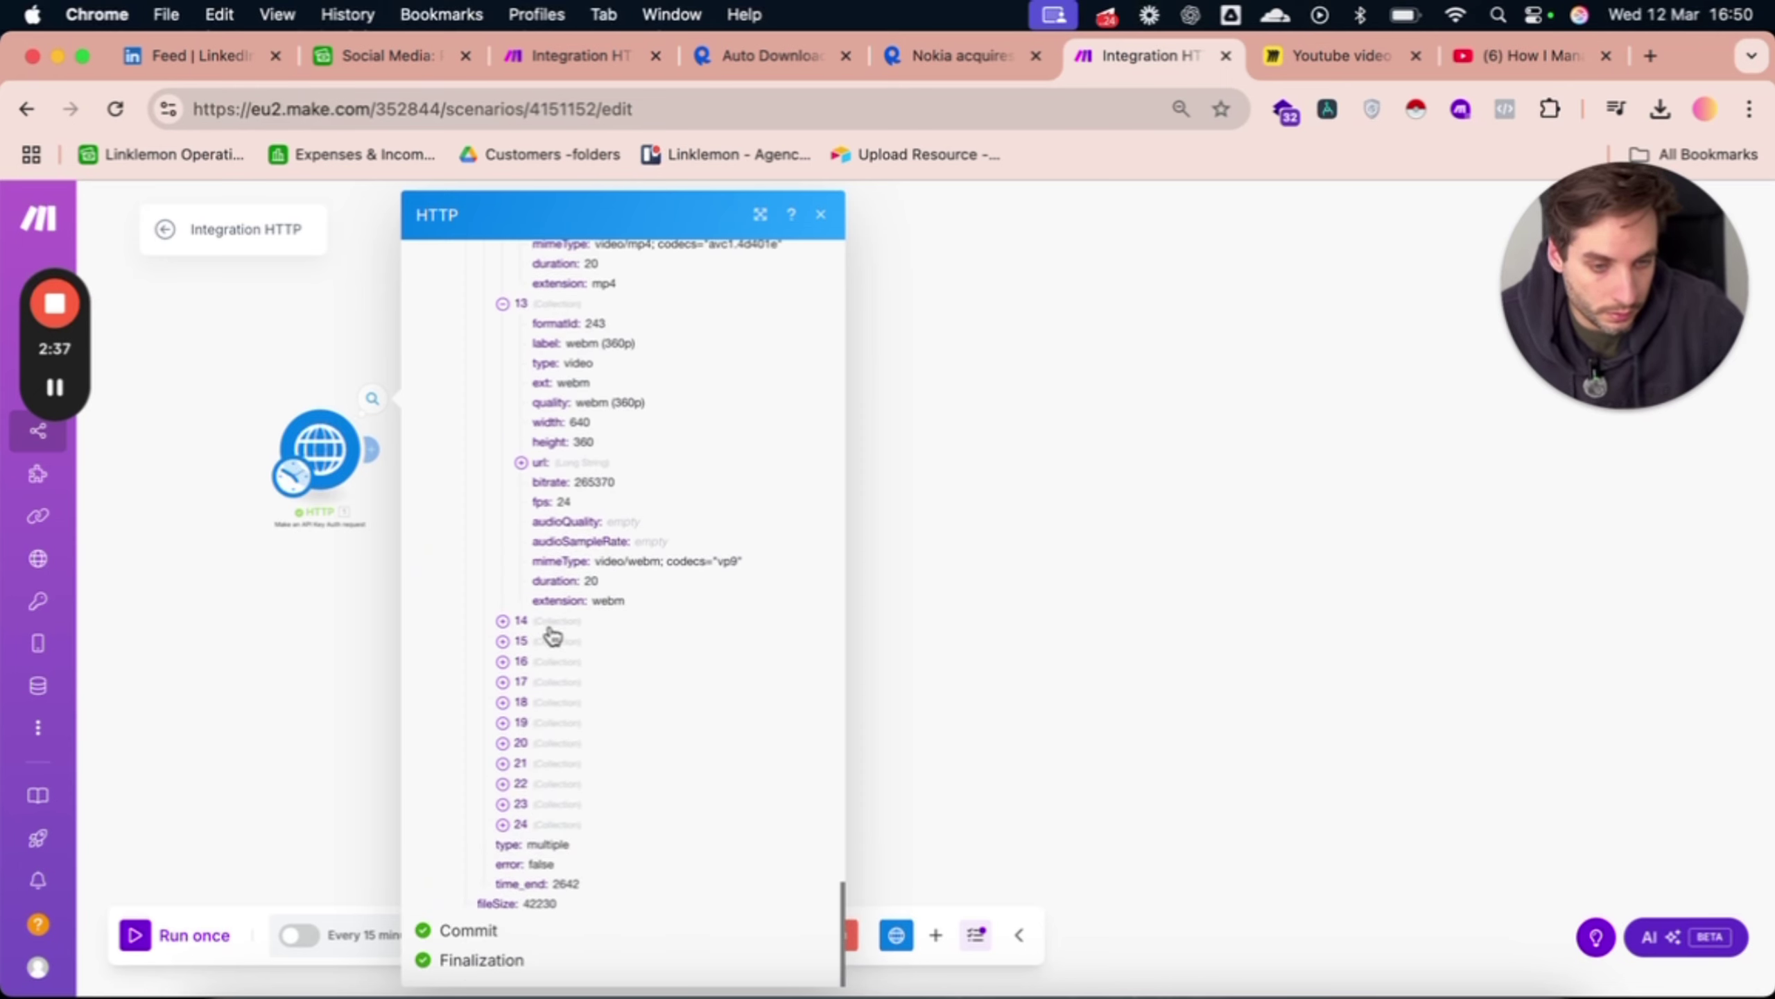
pyautogui.click(553, 626)
pyautogui.scroll(-1, 580, 706)
pyautogui.click(556, 769)
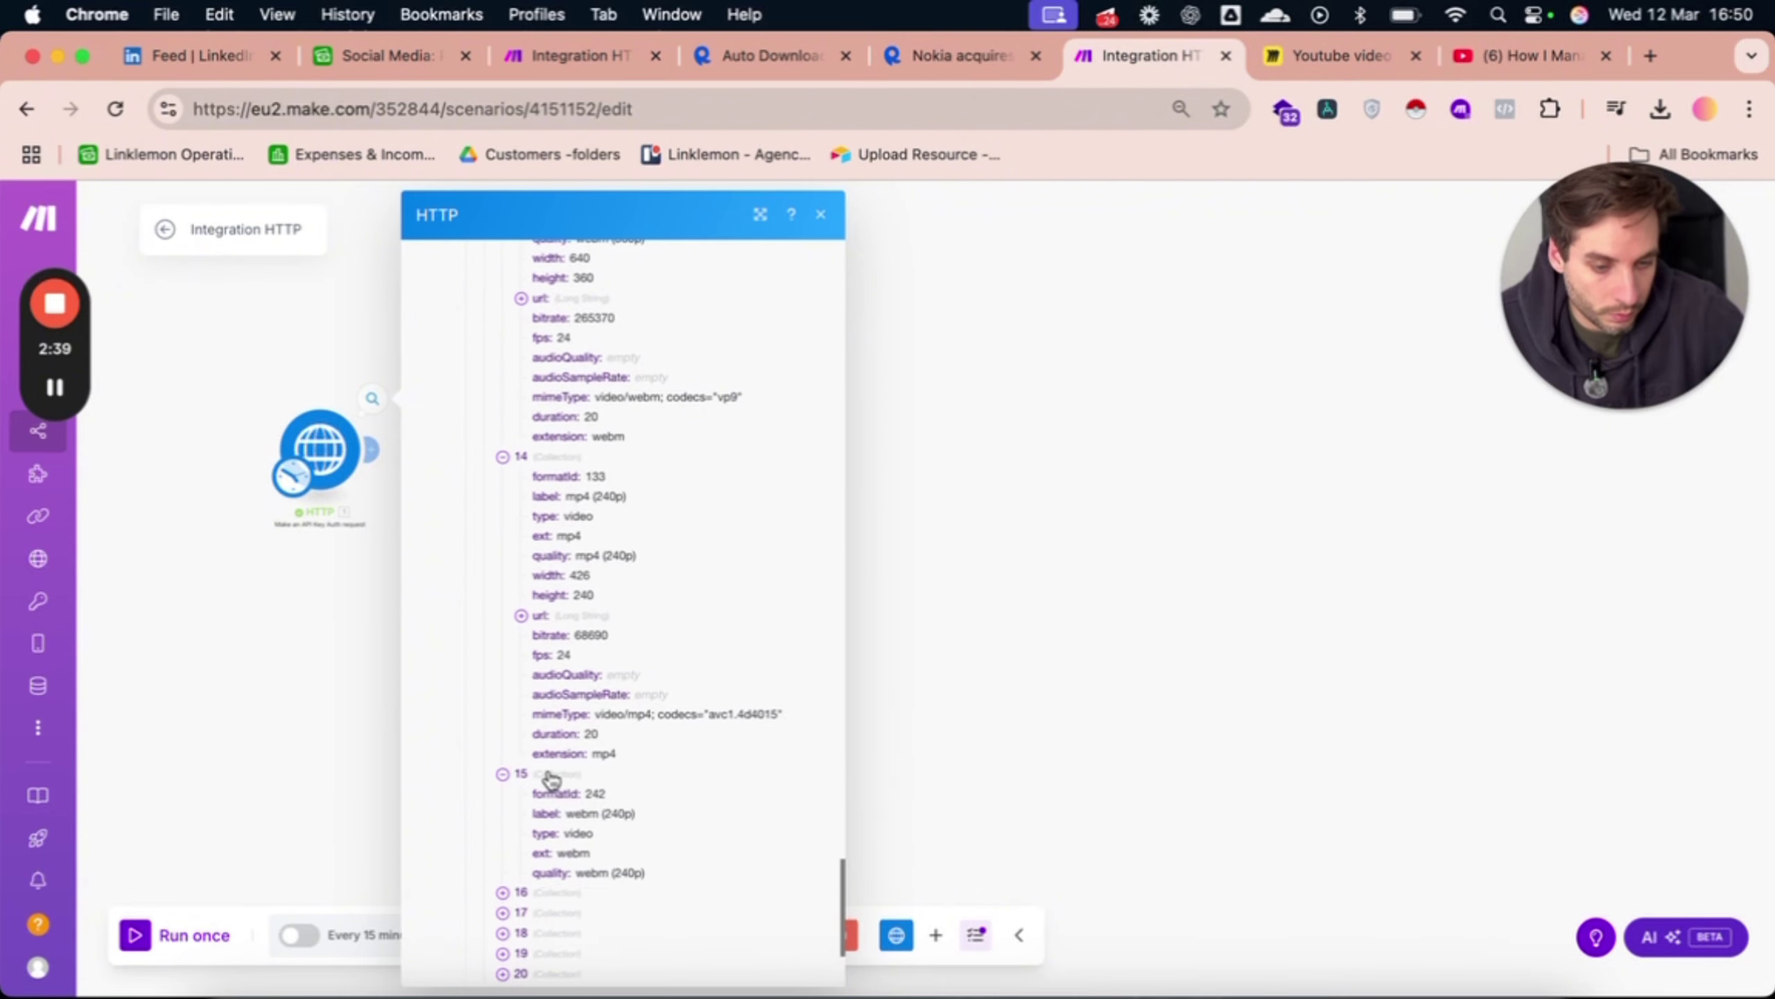
pyautogui.scroll(-5, 565, 764)
pyautogui.click(545, 664)
pyautogui.scroll(-3, 562, 742)
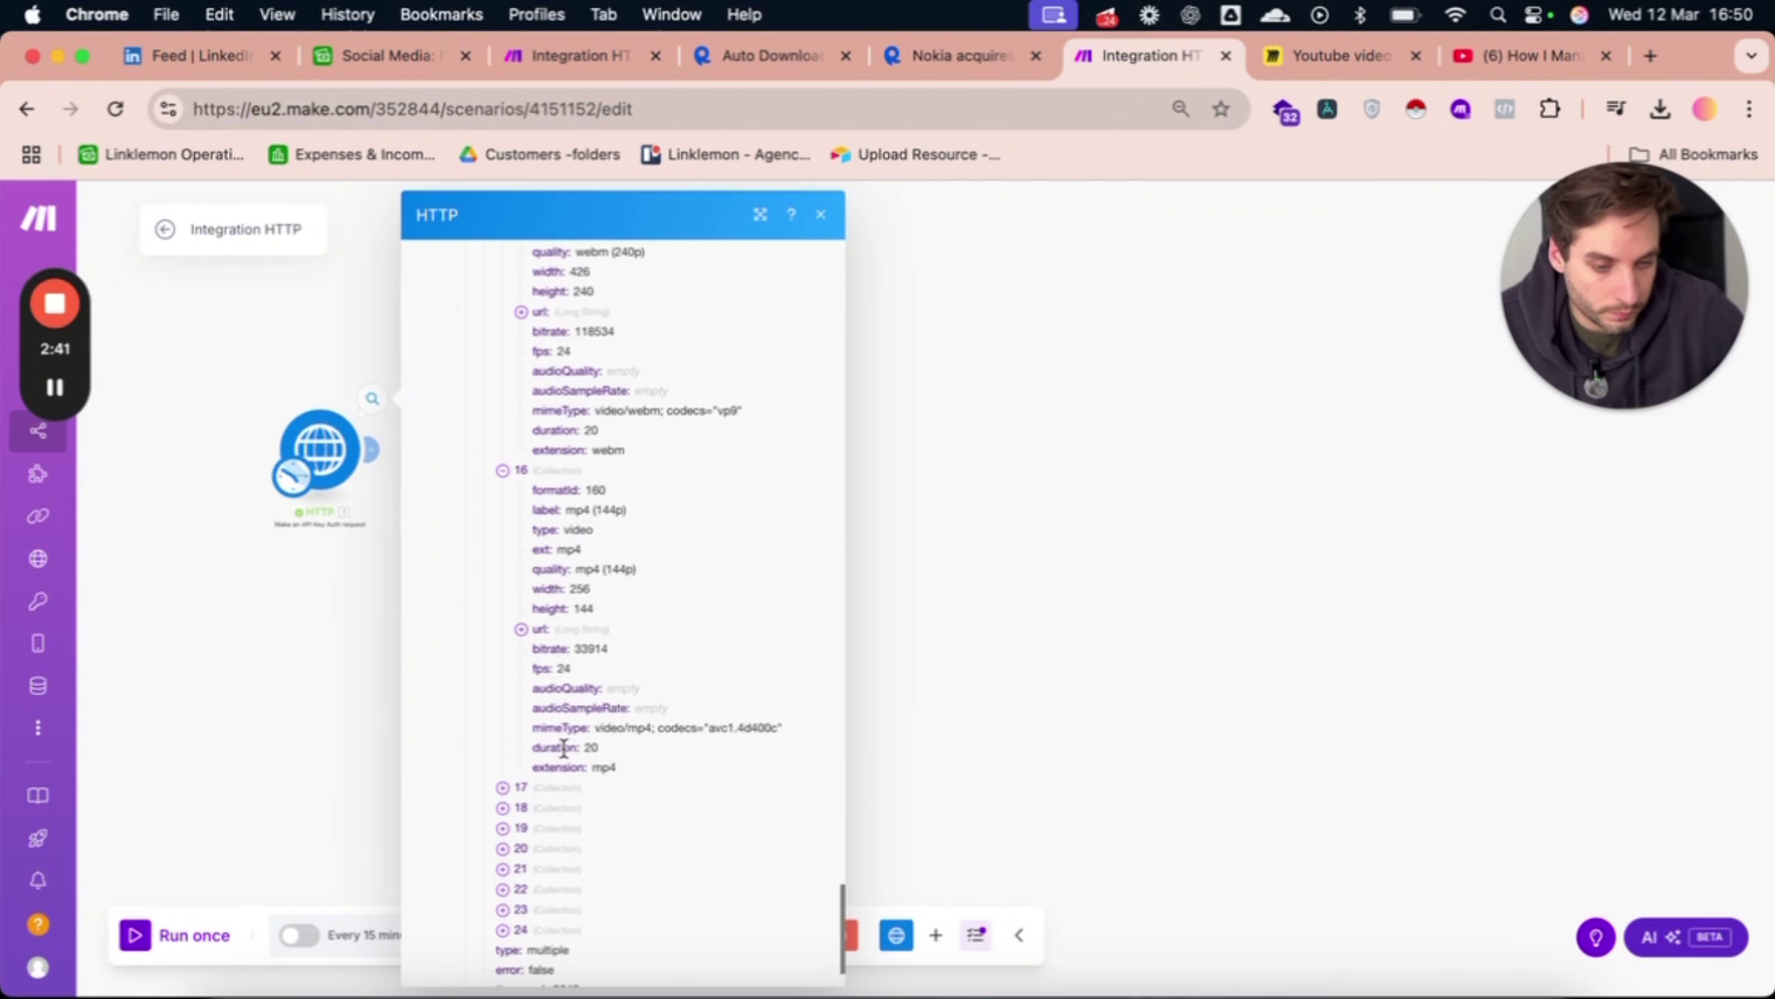
pyautogui.click(559, 789)
pyautogui.scroll(-5, 559, 790)
# Expand the medias entries from 18 onward to examine their label, type and bitrate, and close the run output.
pyautogui.click(562, 923)
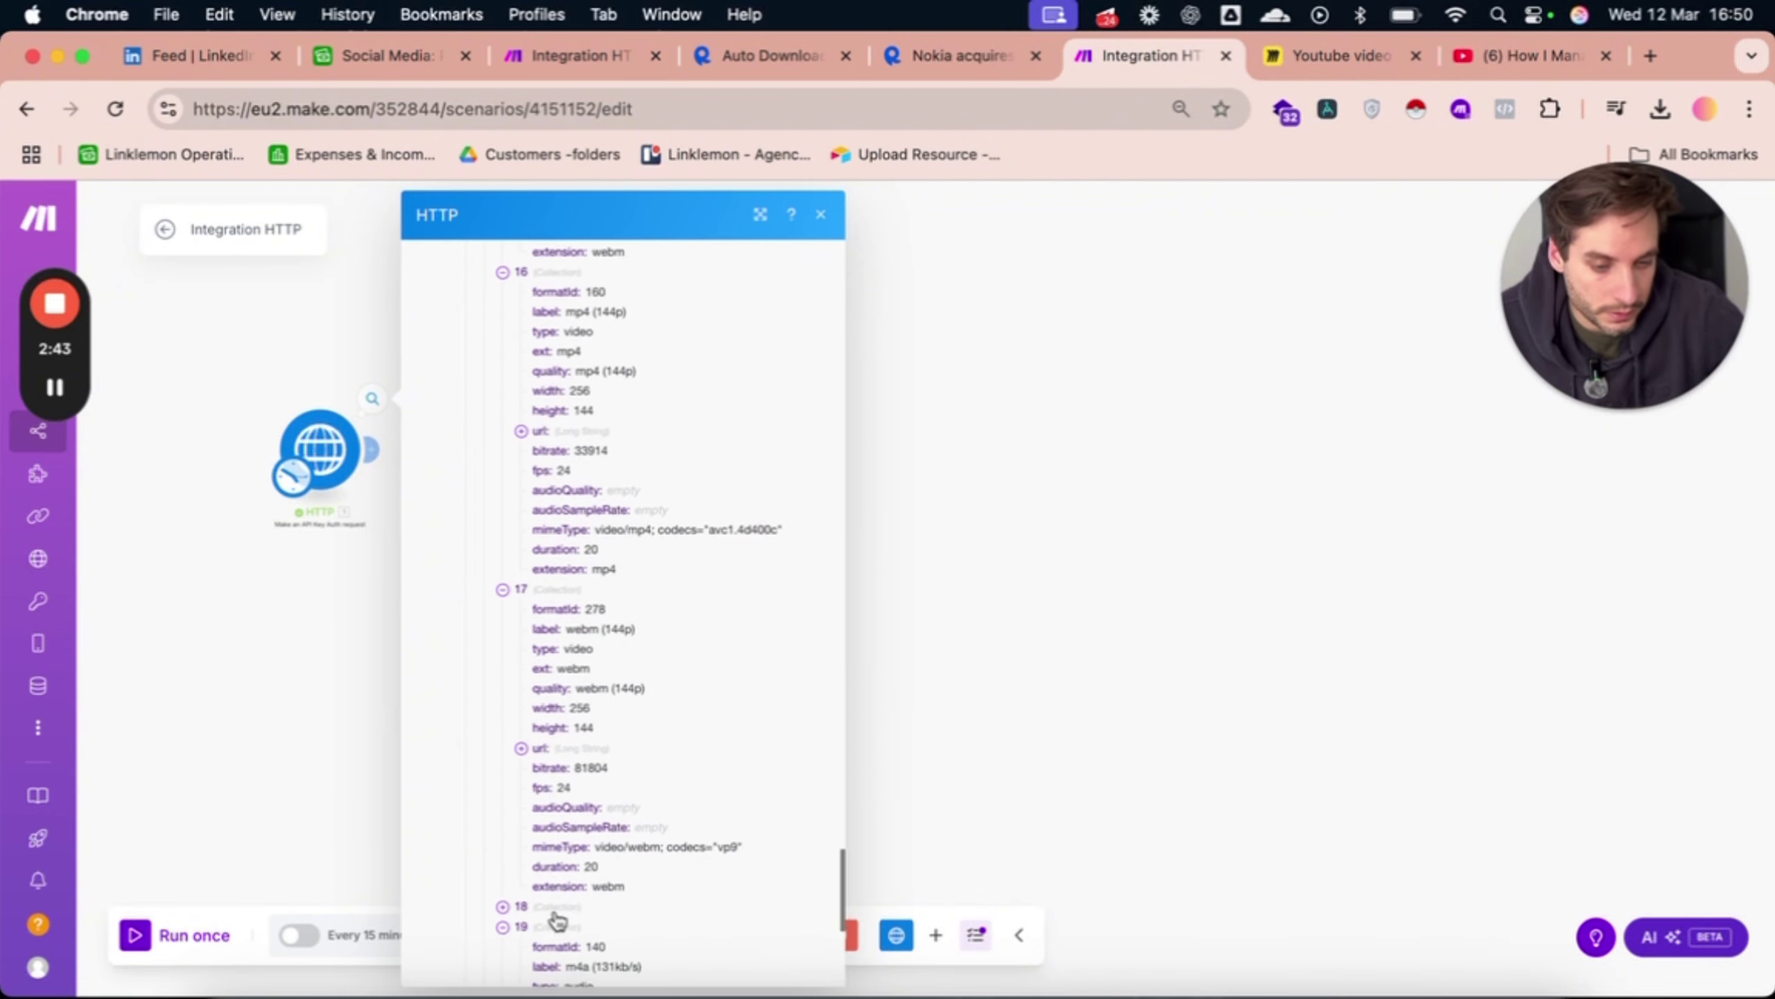
pyautogui.scroll(-1, 567, 885)
pyautogui.click(566, 868)
pyautogui.scroll(-6, 602, 804)
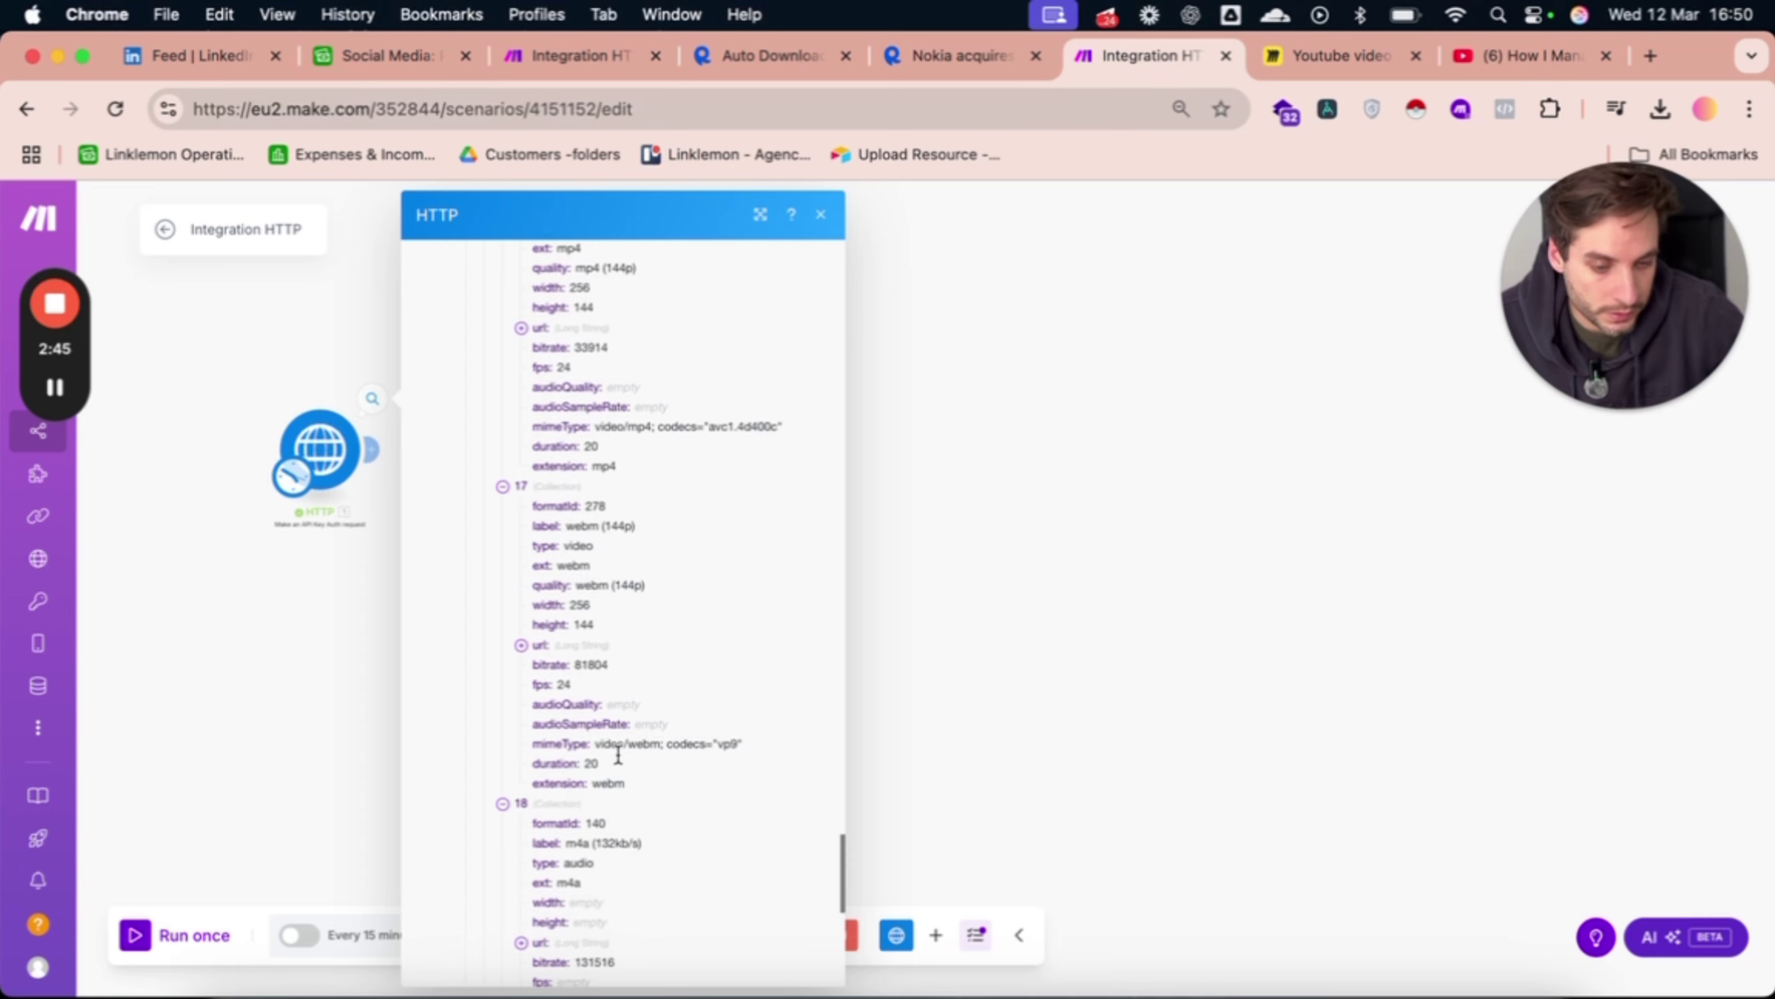
pyautogui.scroll(-1, 633, 741)
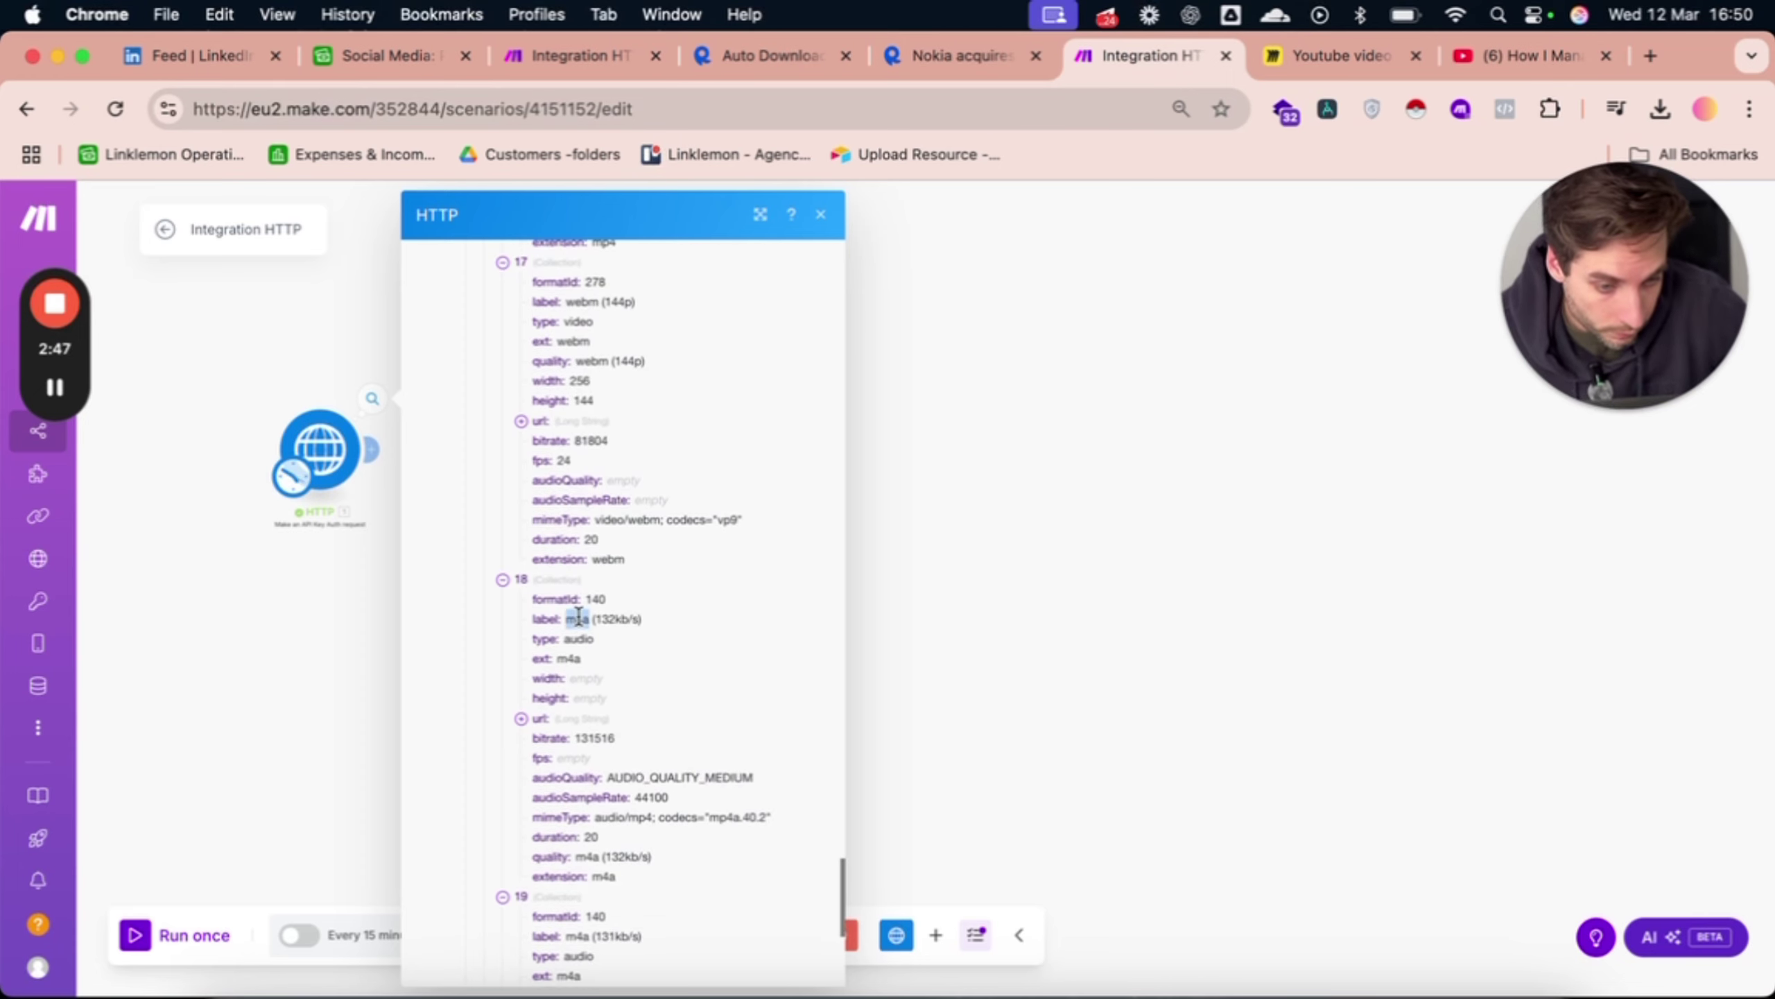
pyautogui.scroll(-4, 622, 738)
pyautogui.scroll(-1, 563, 814)
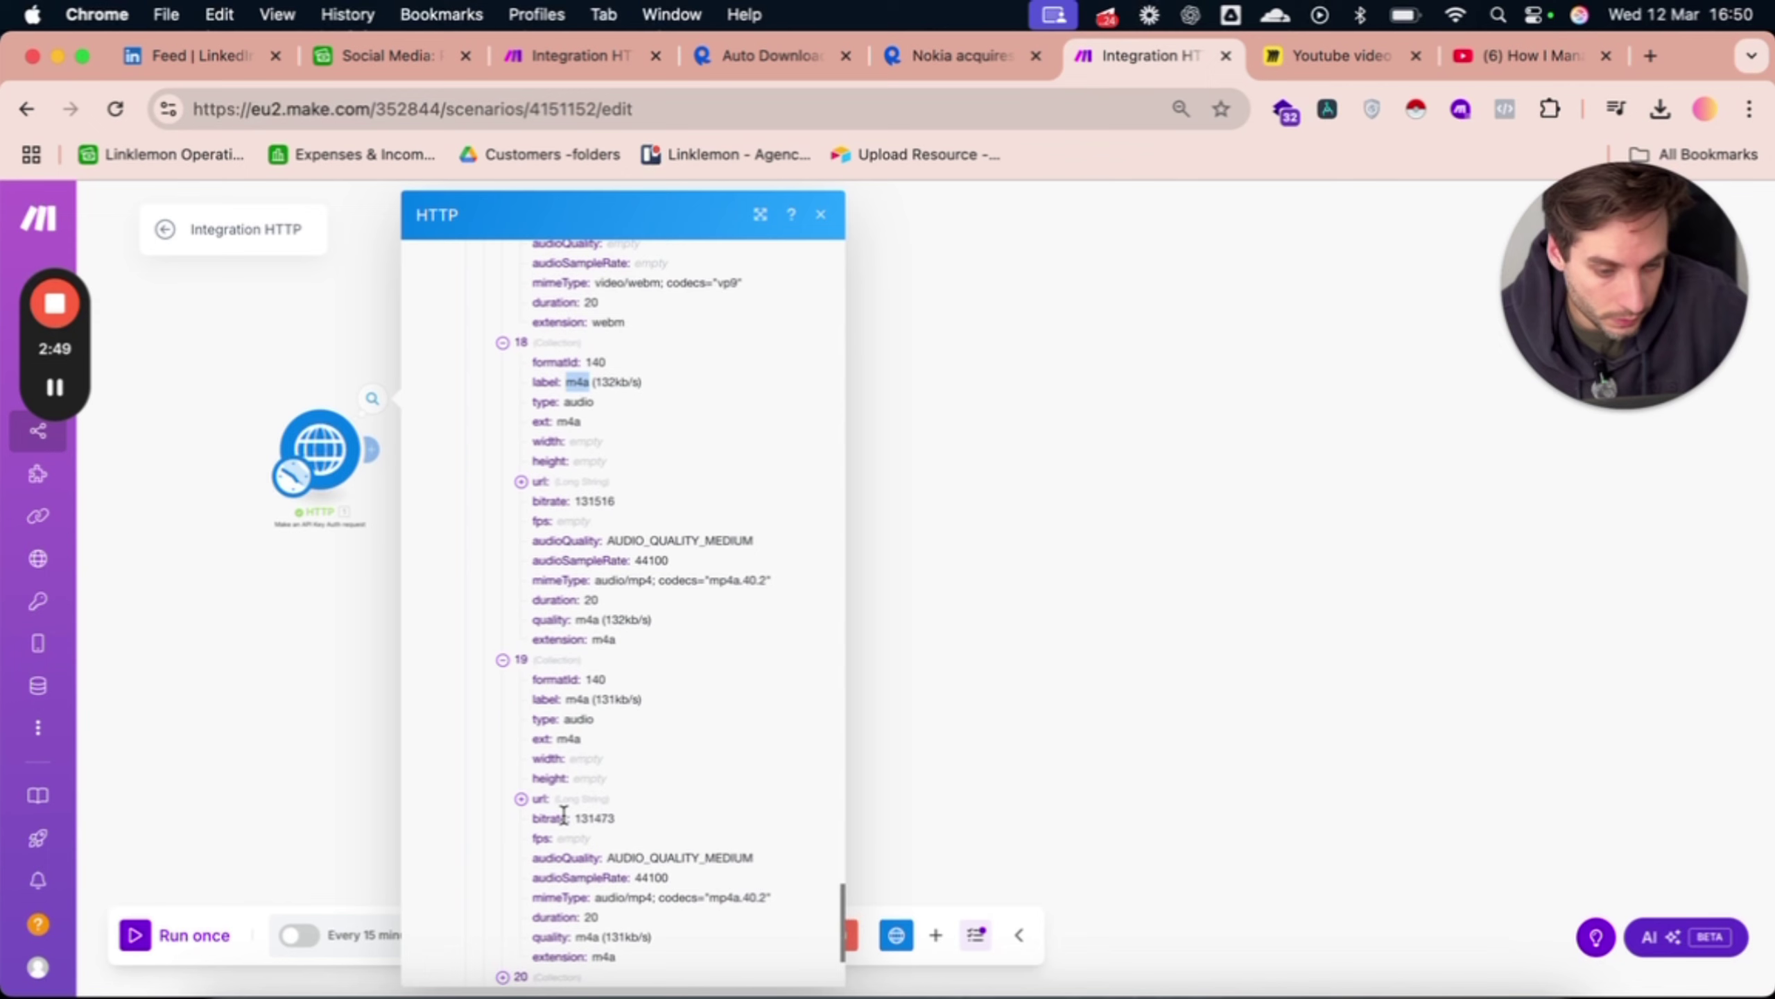
pyautogui.scroll(-4, 563, 814)
pyautogui.click(559, 790)
pyautogui.scroll(-4, 557, 797)
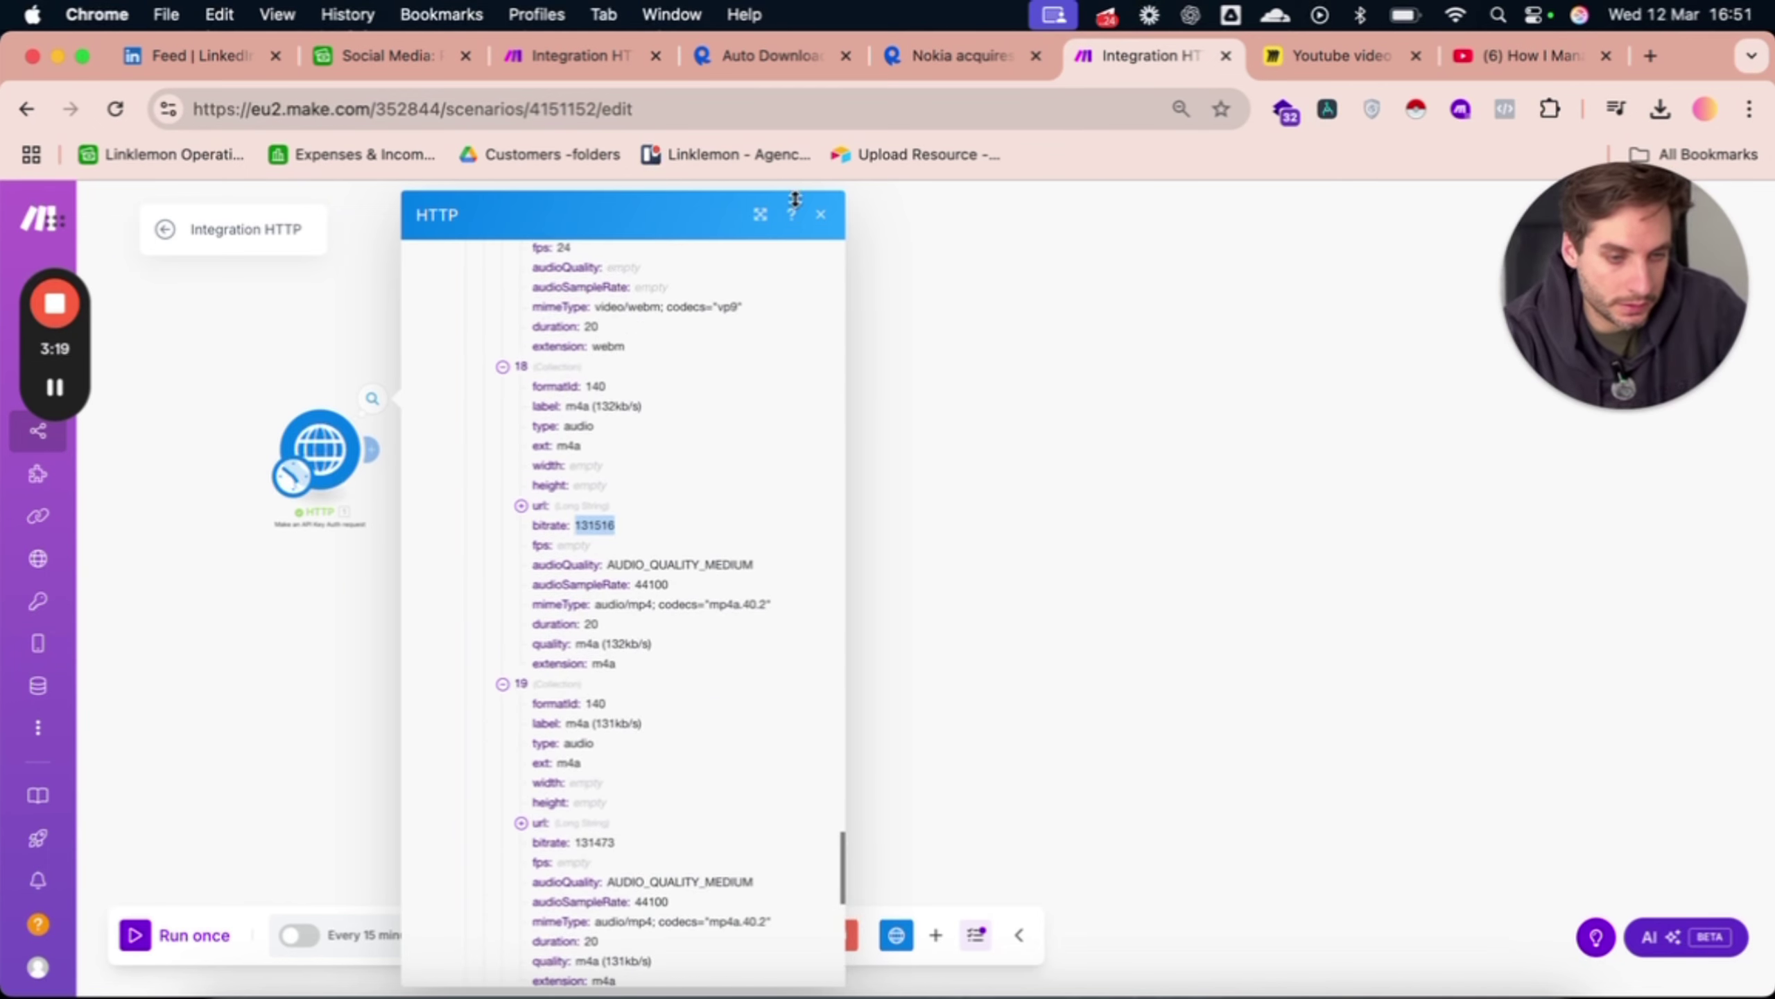
pyautogui.click(821, 214)
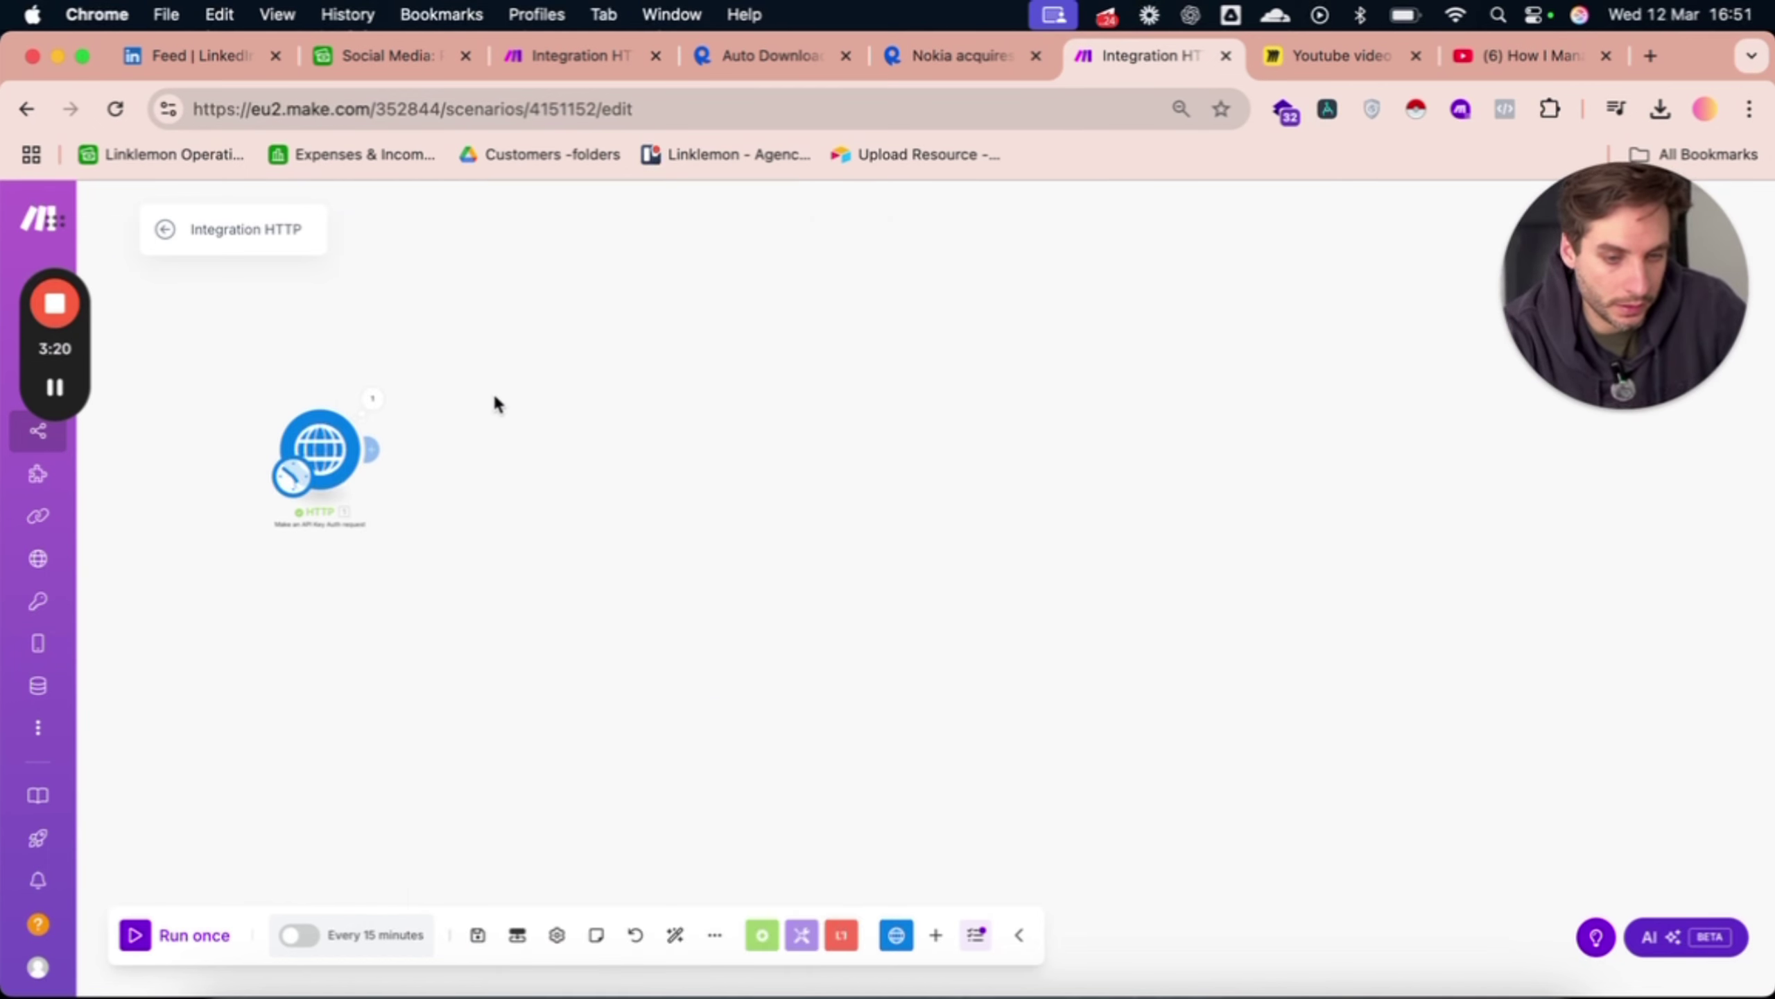
# Add an Iterator after the HTTP module, map its array to the HTTP data's medias[], and save it.
pyautogui.click(370, 448)
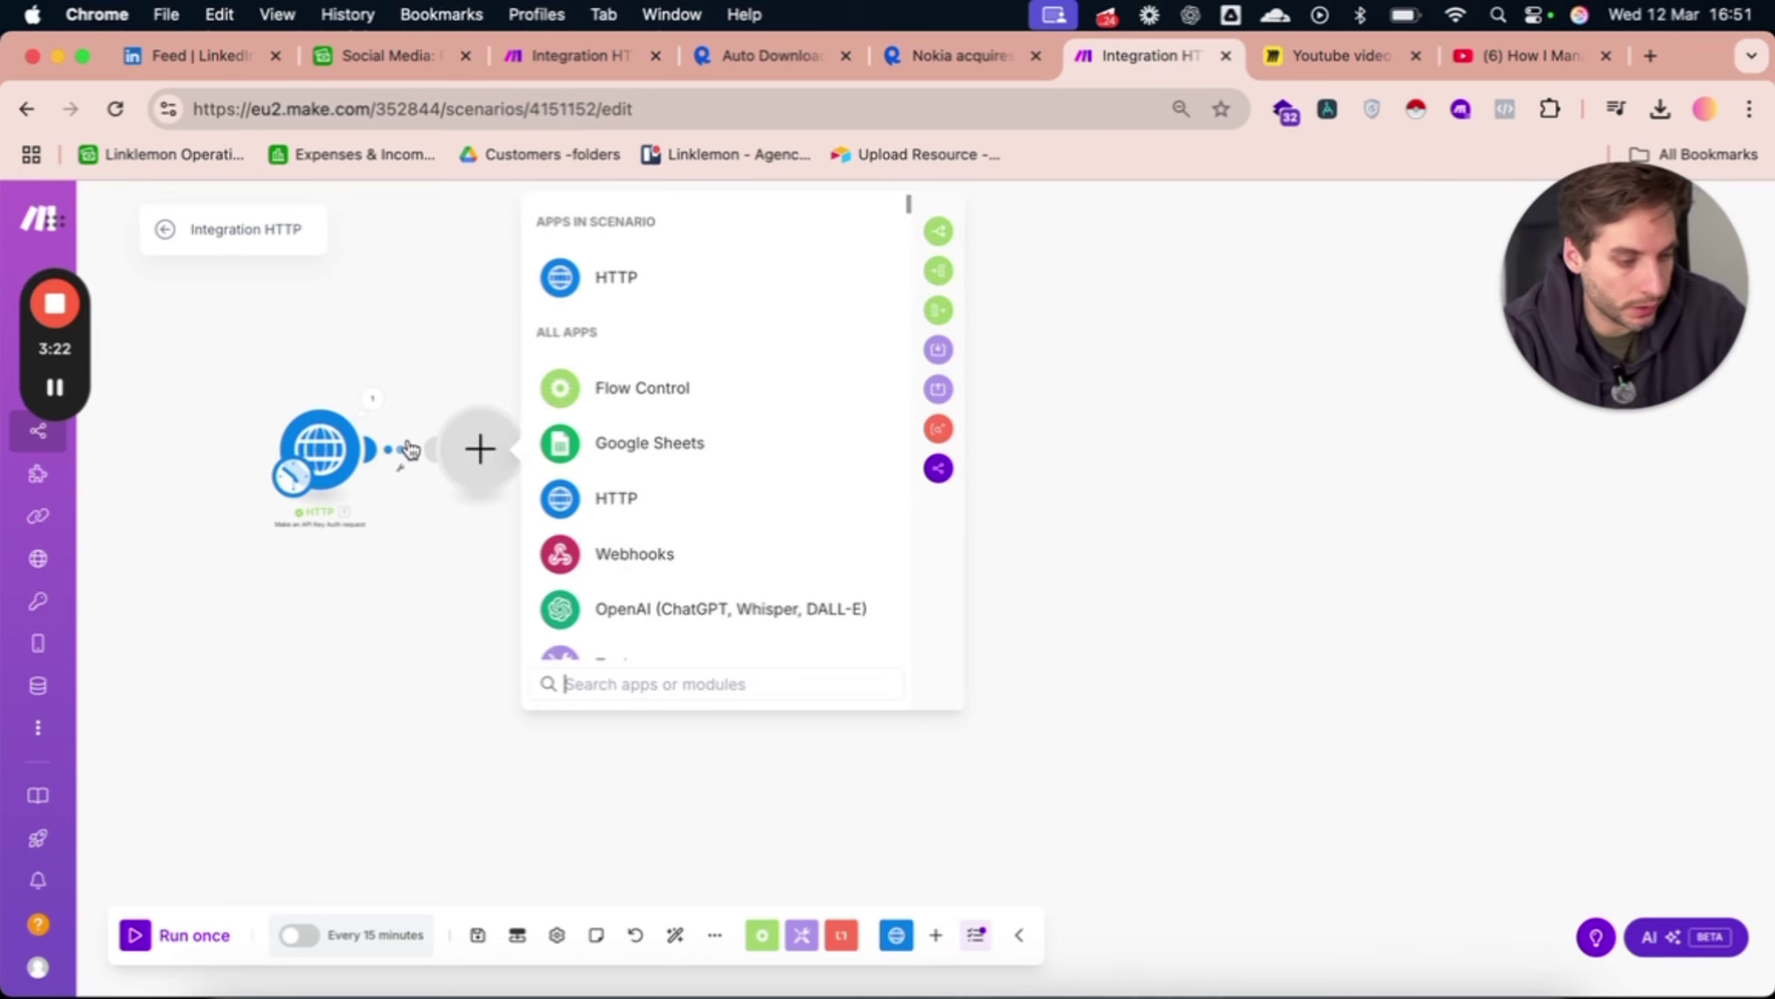
pyautogui.write('iterator')
pyautogui.click(619, 294)
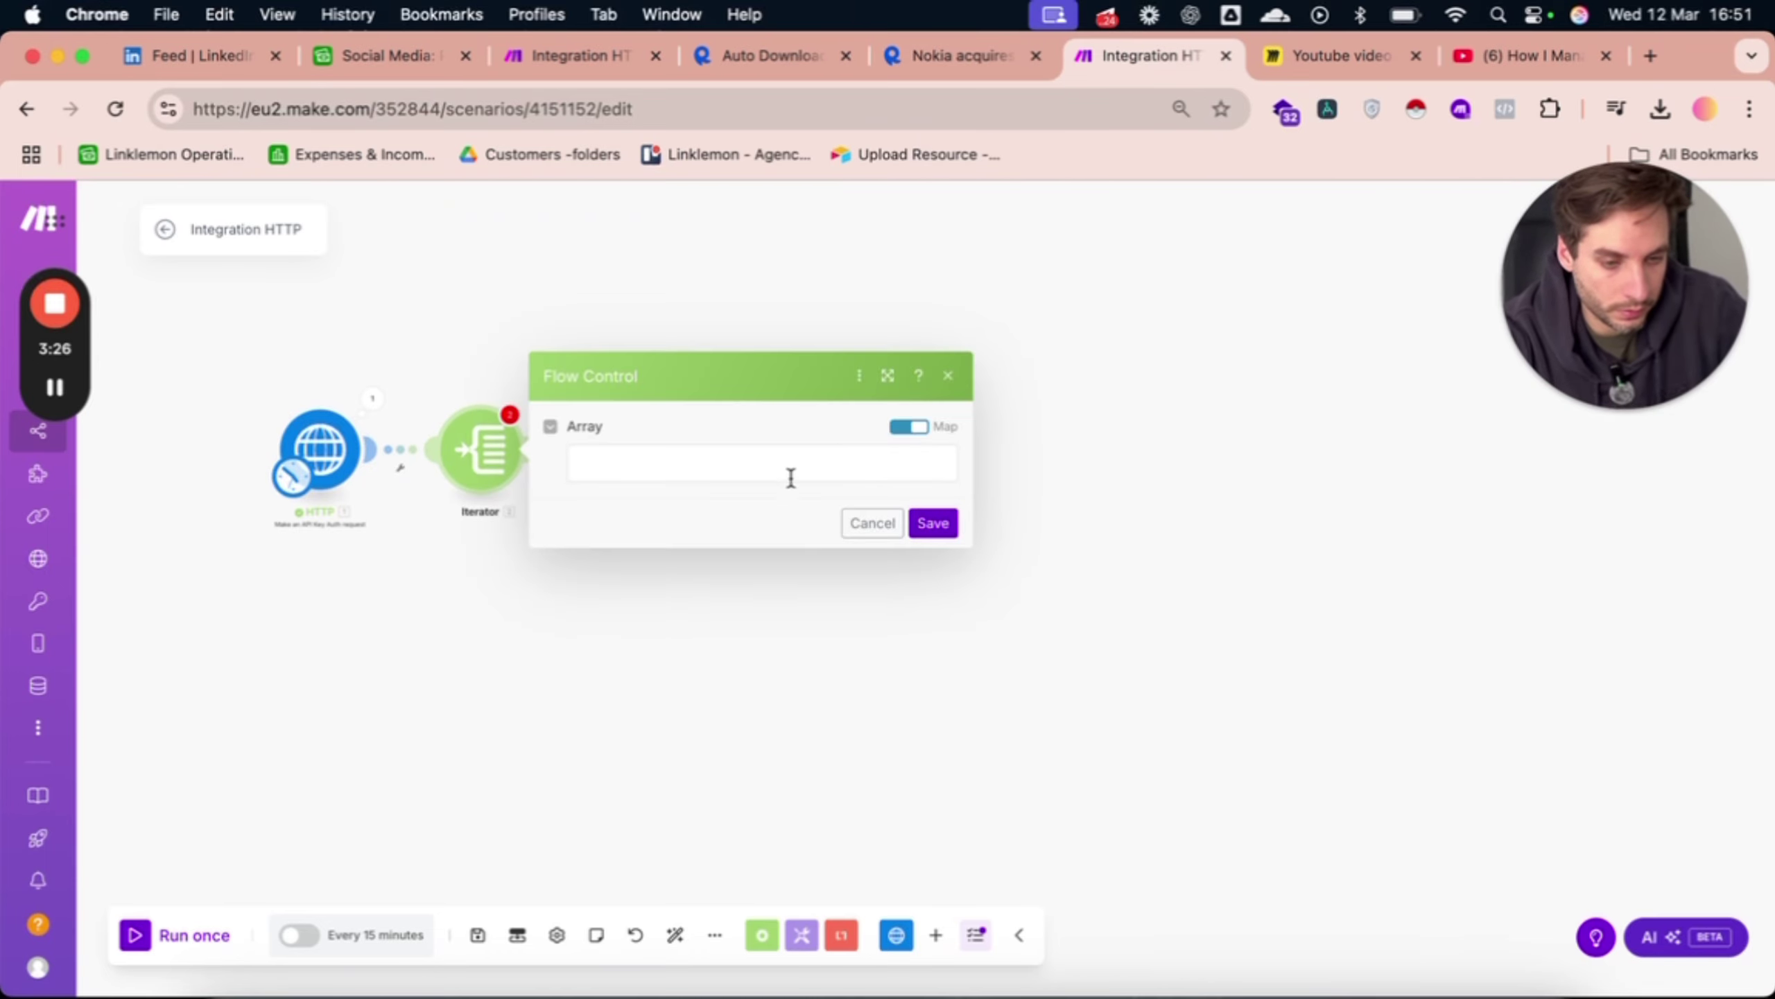
pyautogui.click(790, 477)
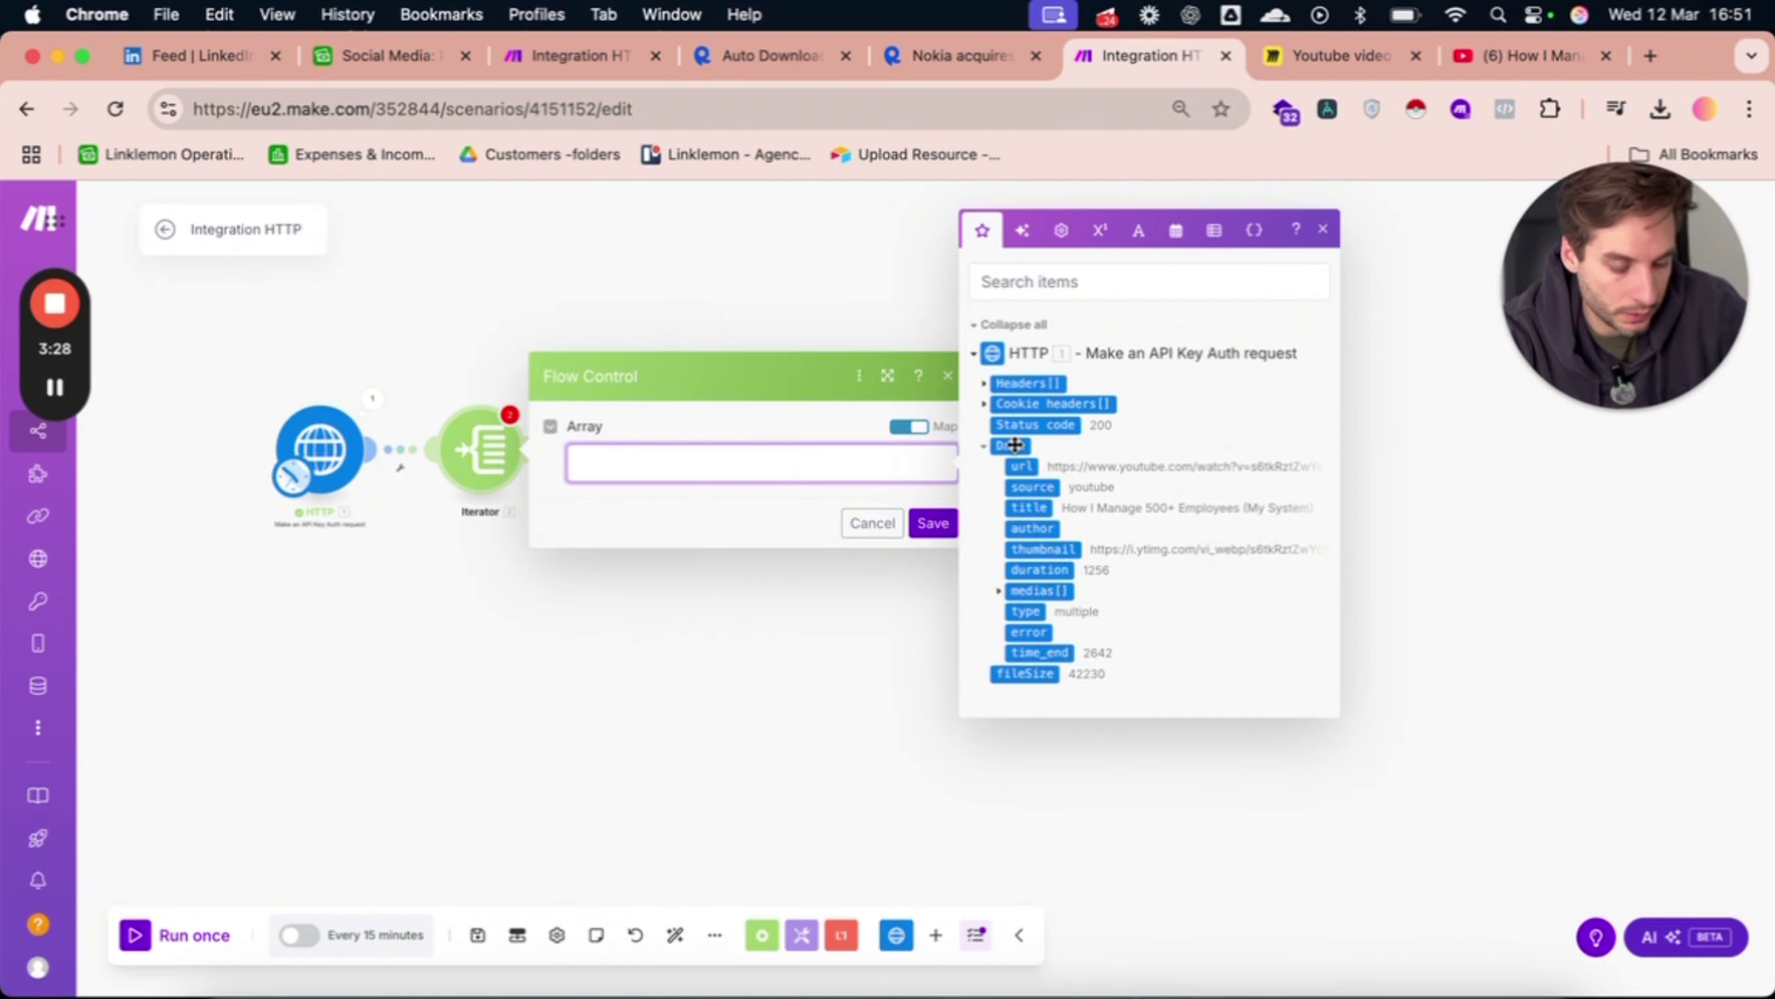
pyautogui.click(1039, 590)
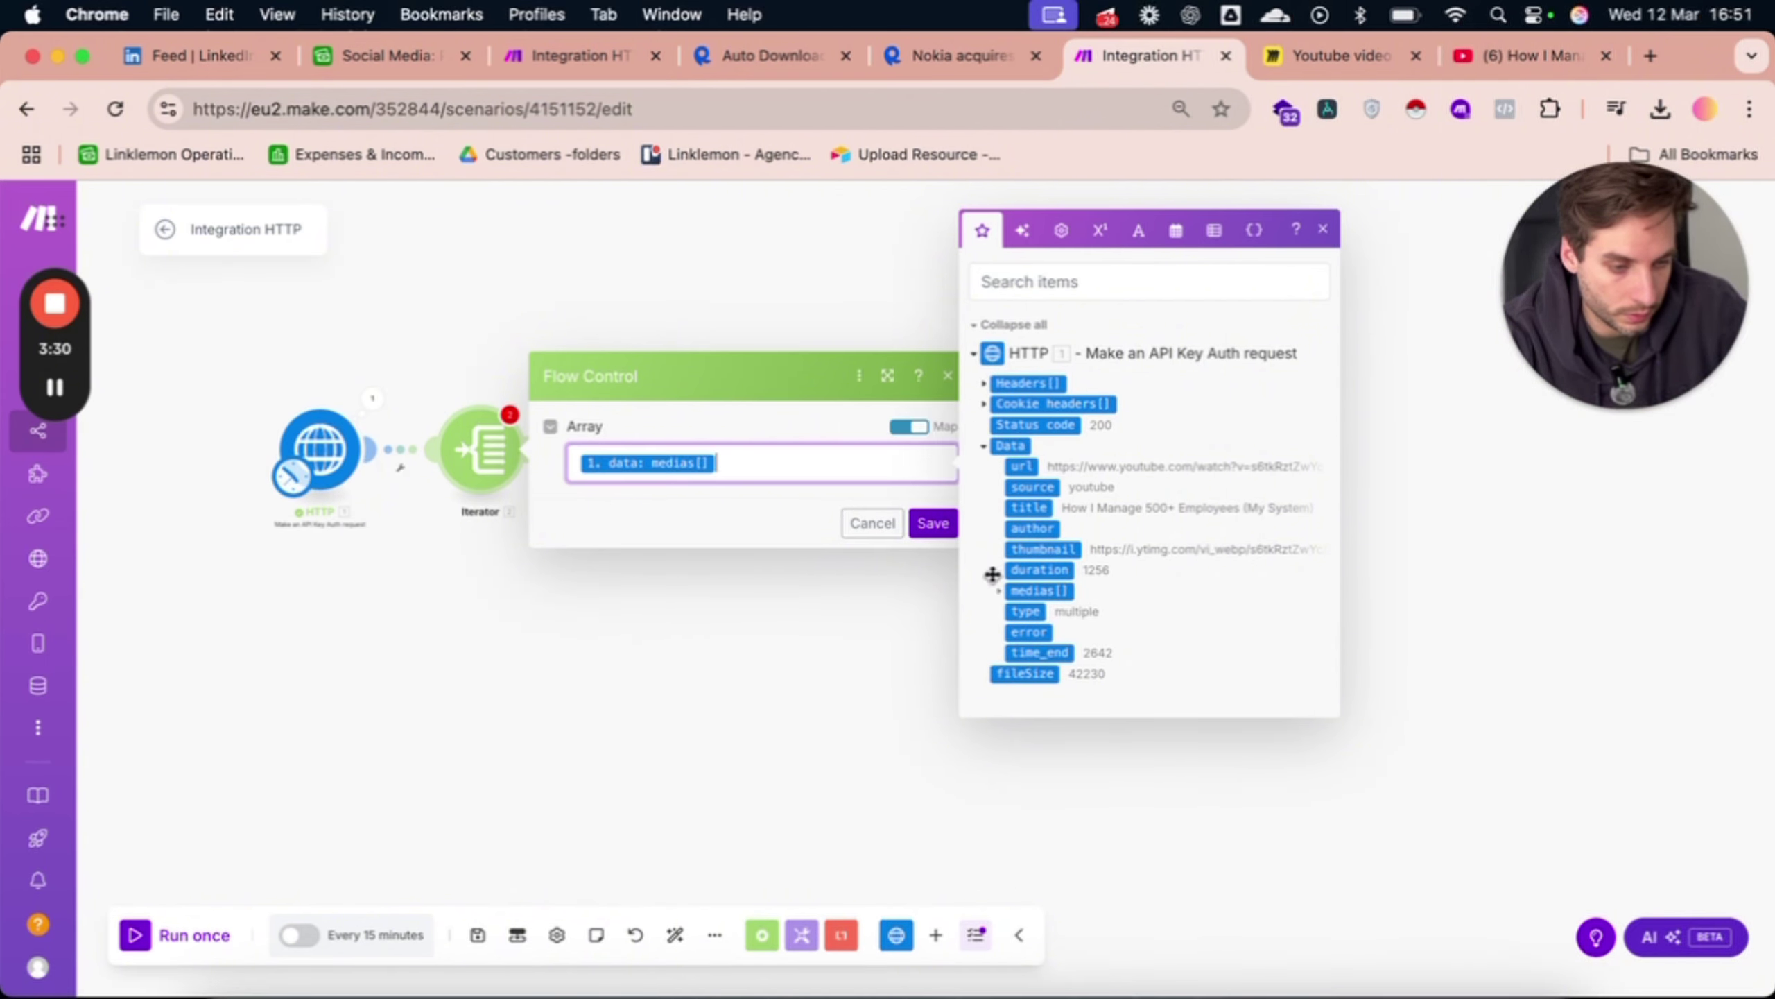
pyautogui.click(933, 524)
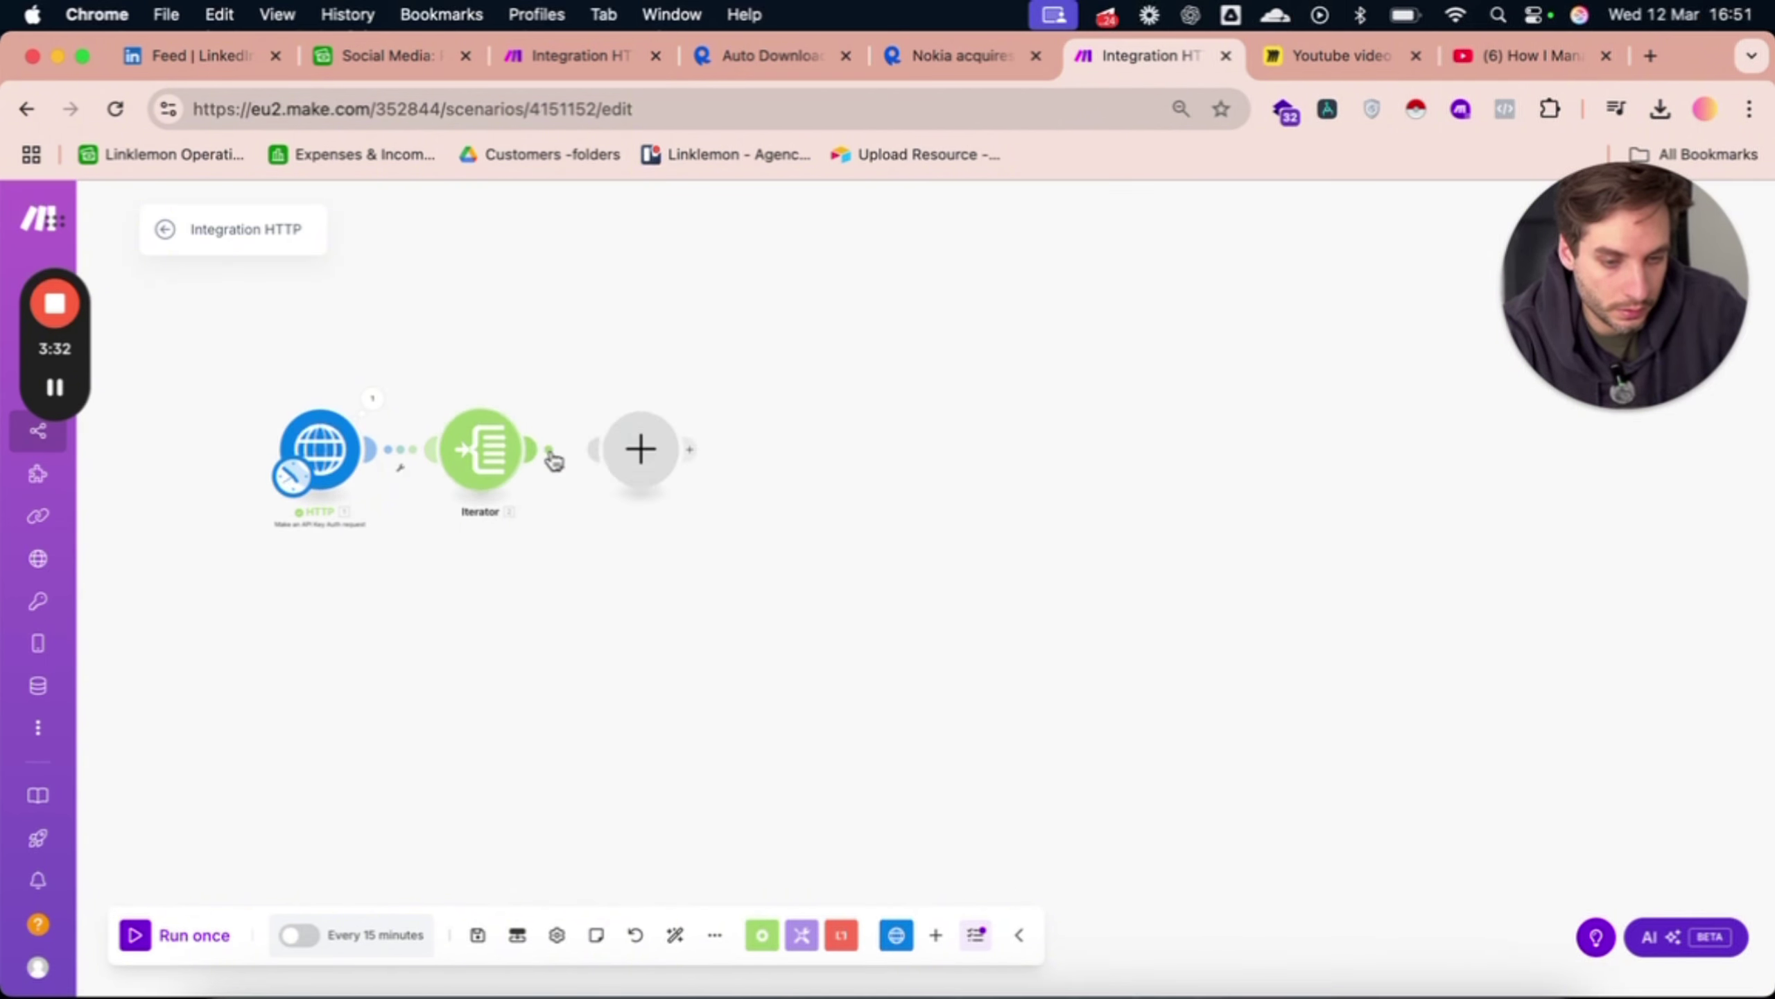
# Add a Tools Set variable module after the Iterator with the variable name test, and save it.
pyautogui.click(640, 448)
pyautogui.write('set var')
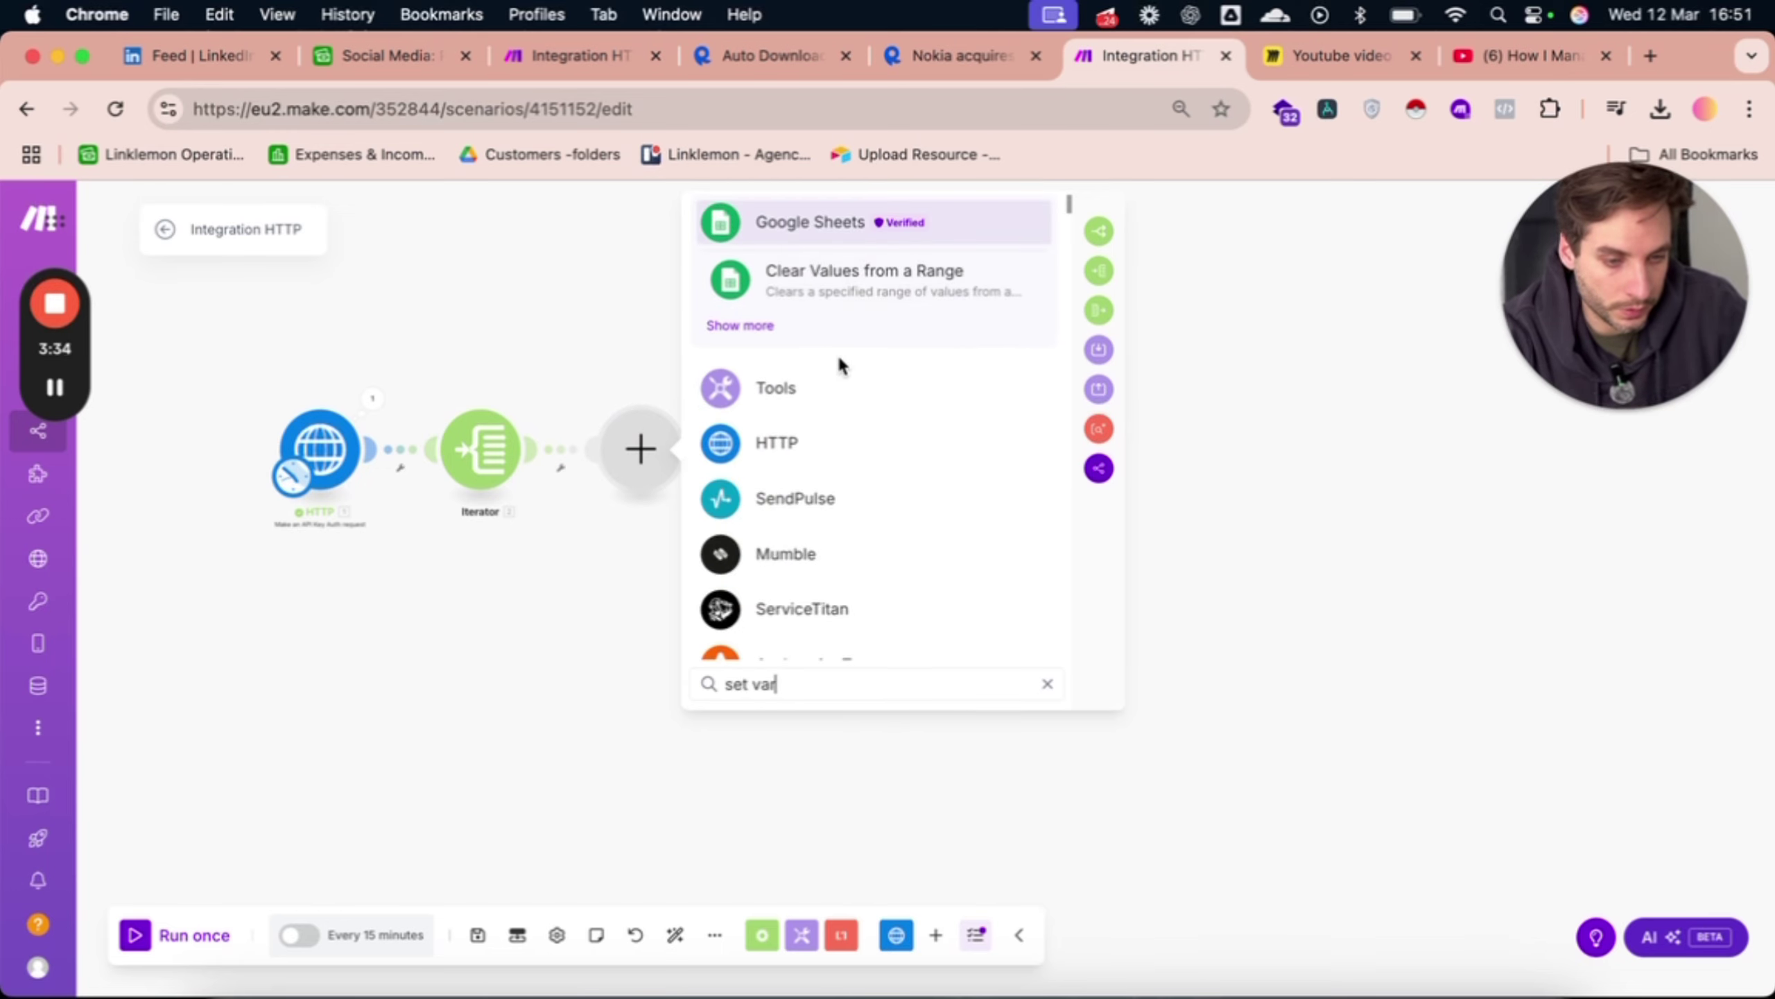
pyautogui.click(783, 396)
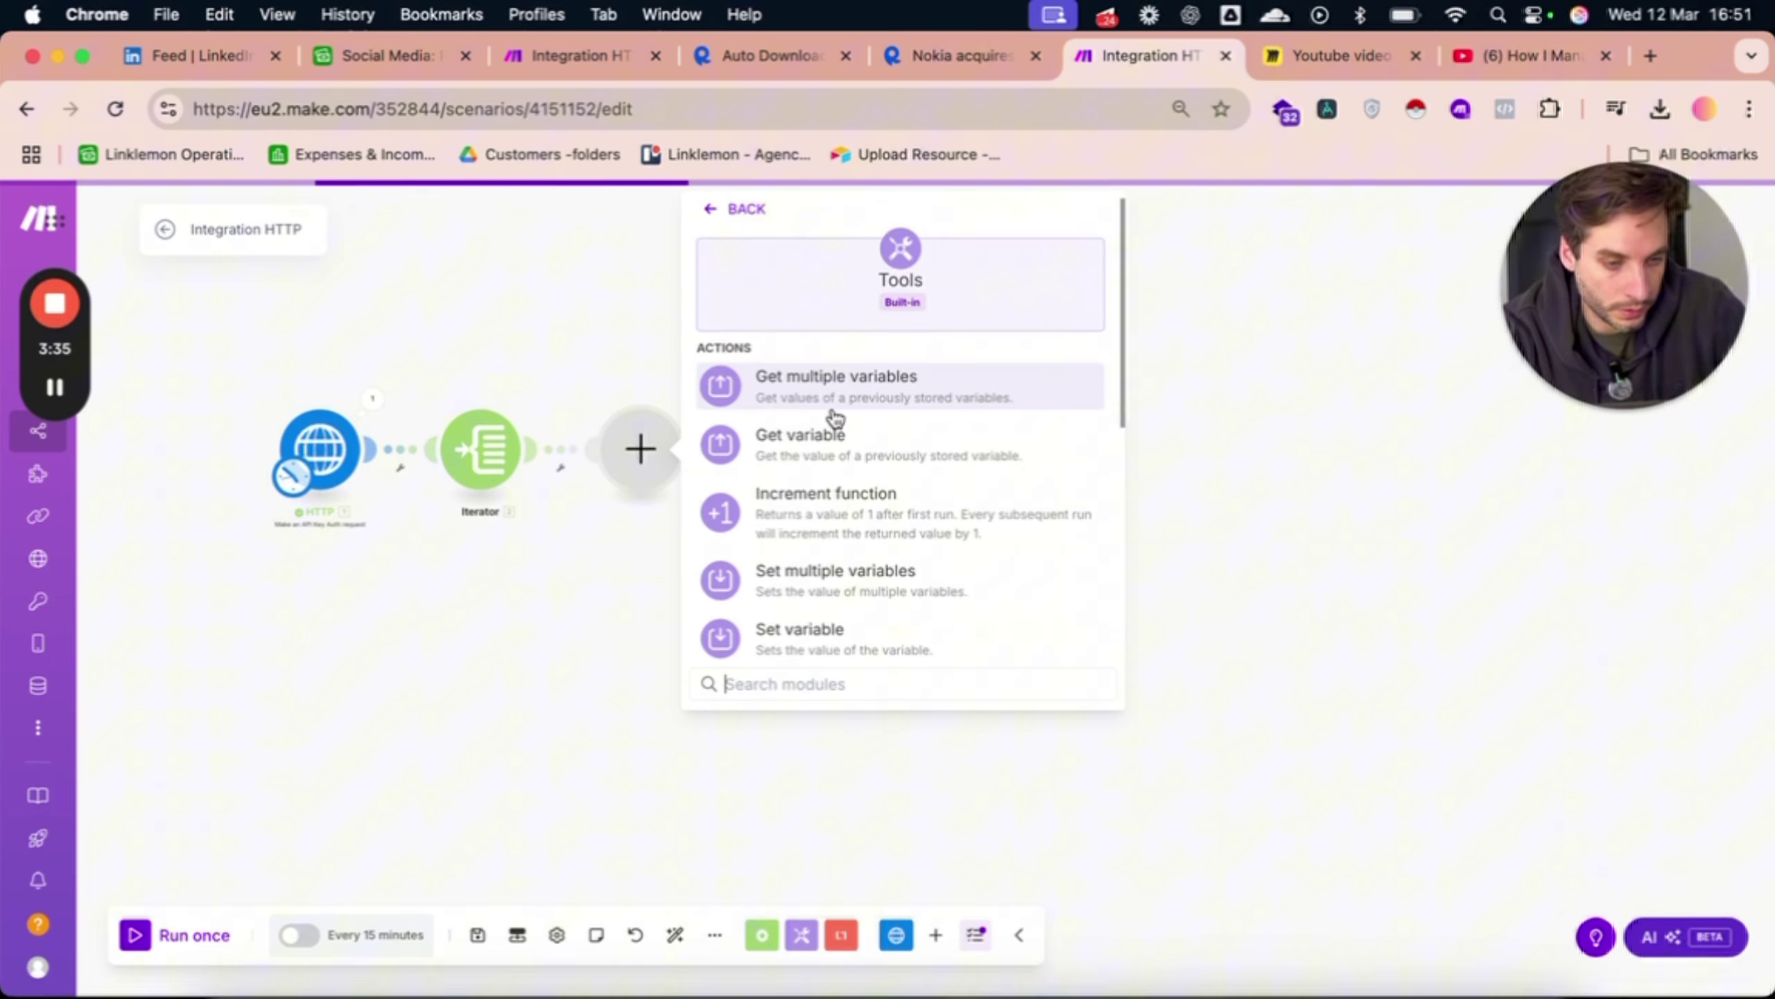
pyautogui.click(836, 633)
pyautogui.click(809, 420)
pyautogui.write('test')
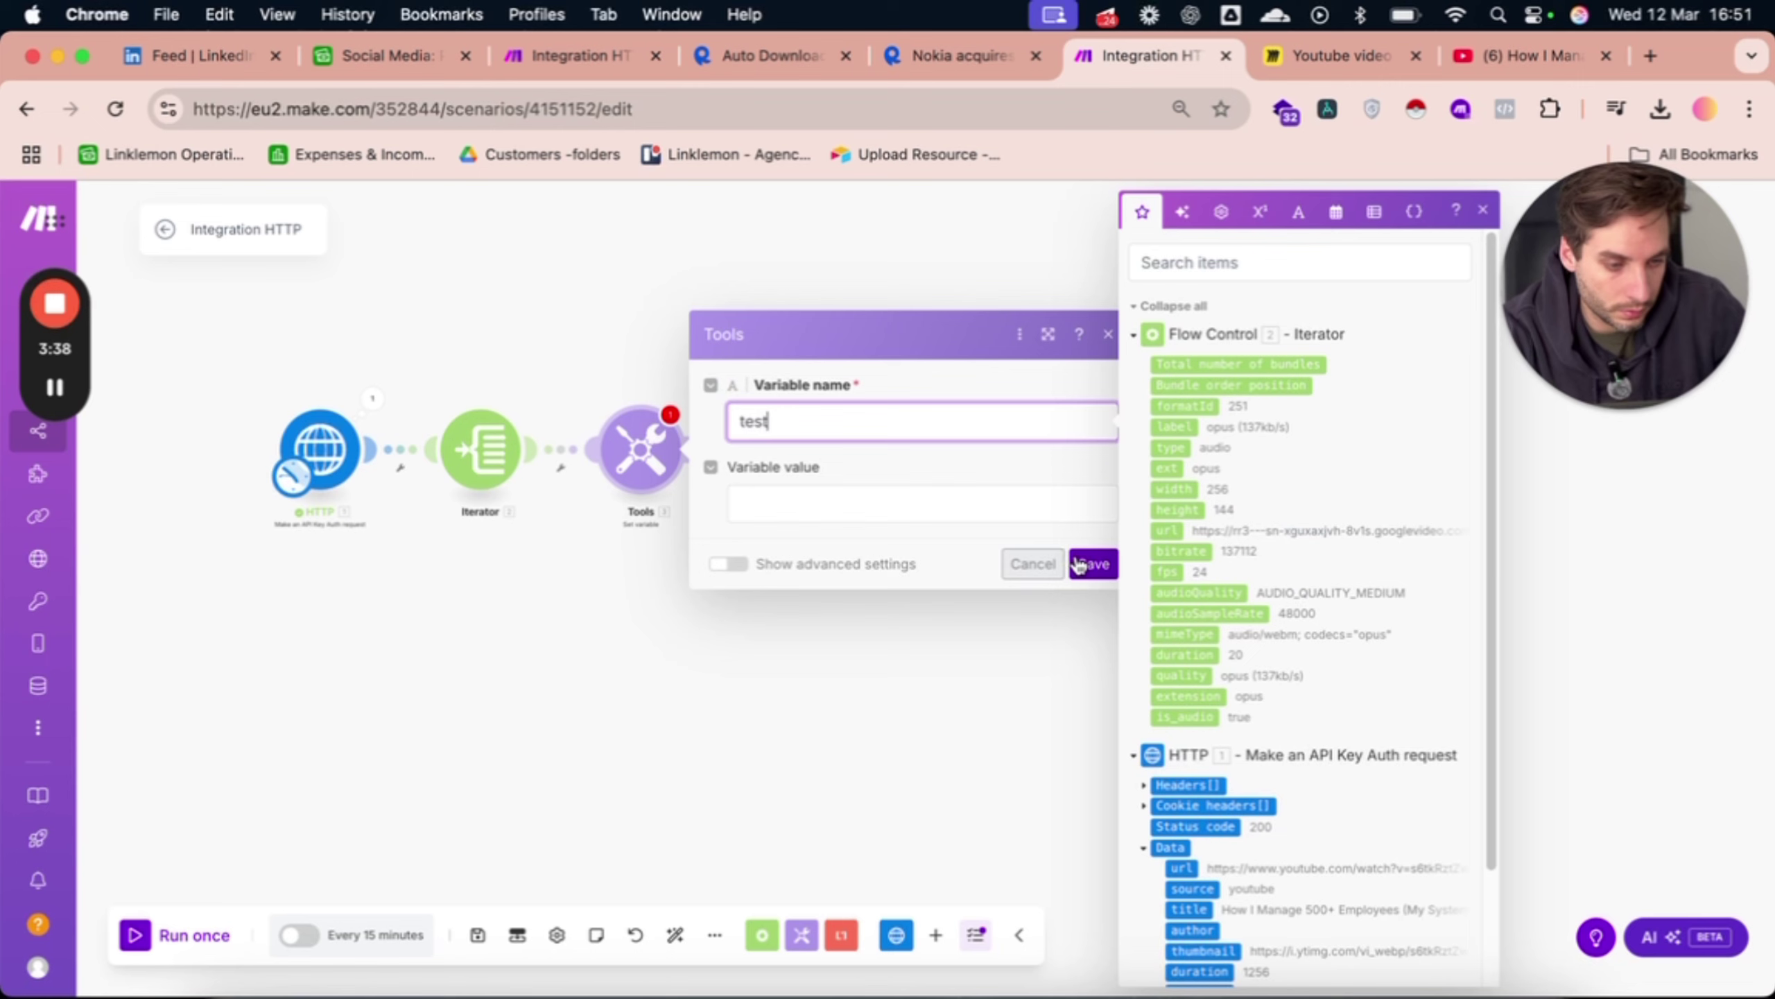
pyautogui.click(1093, 564)
# Set up a filter between the Iterator and Set variable with an AND rule requiring the Iterator's bitrate to equal 131516.
pyautogui.click(569, 451)
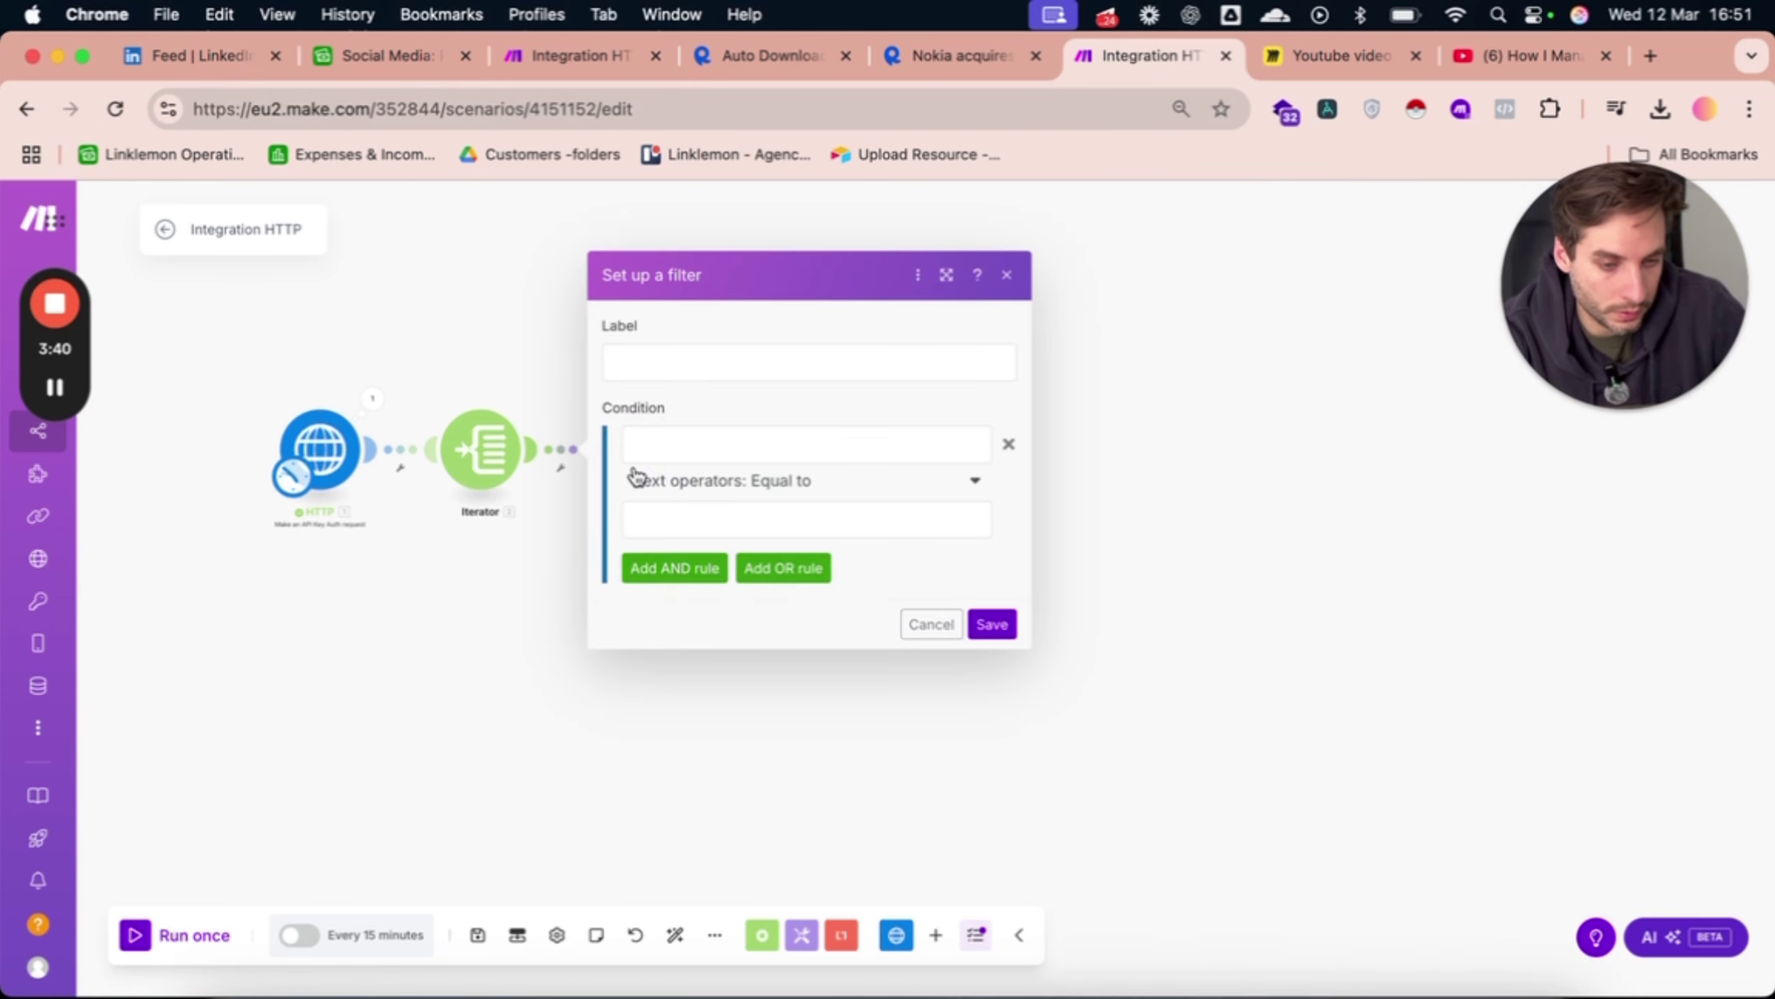
pyautogui.click(674, 437)
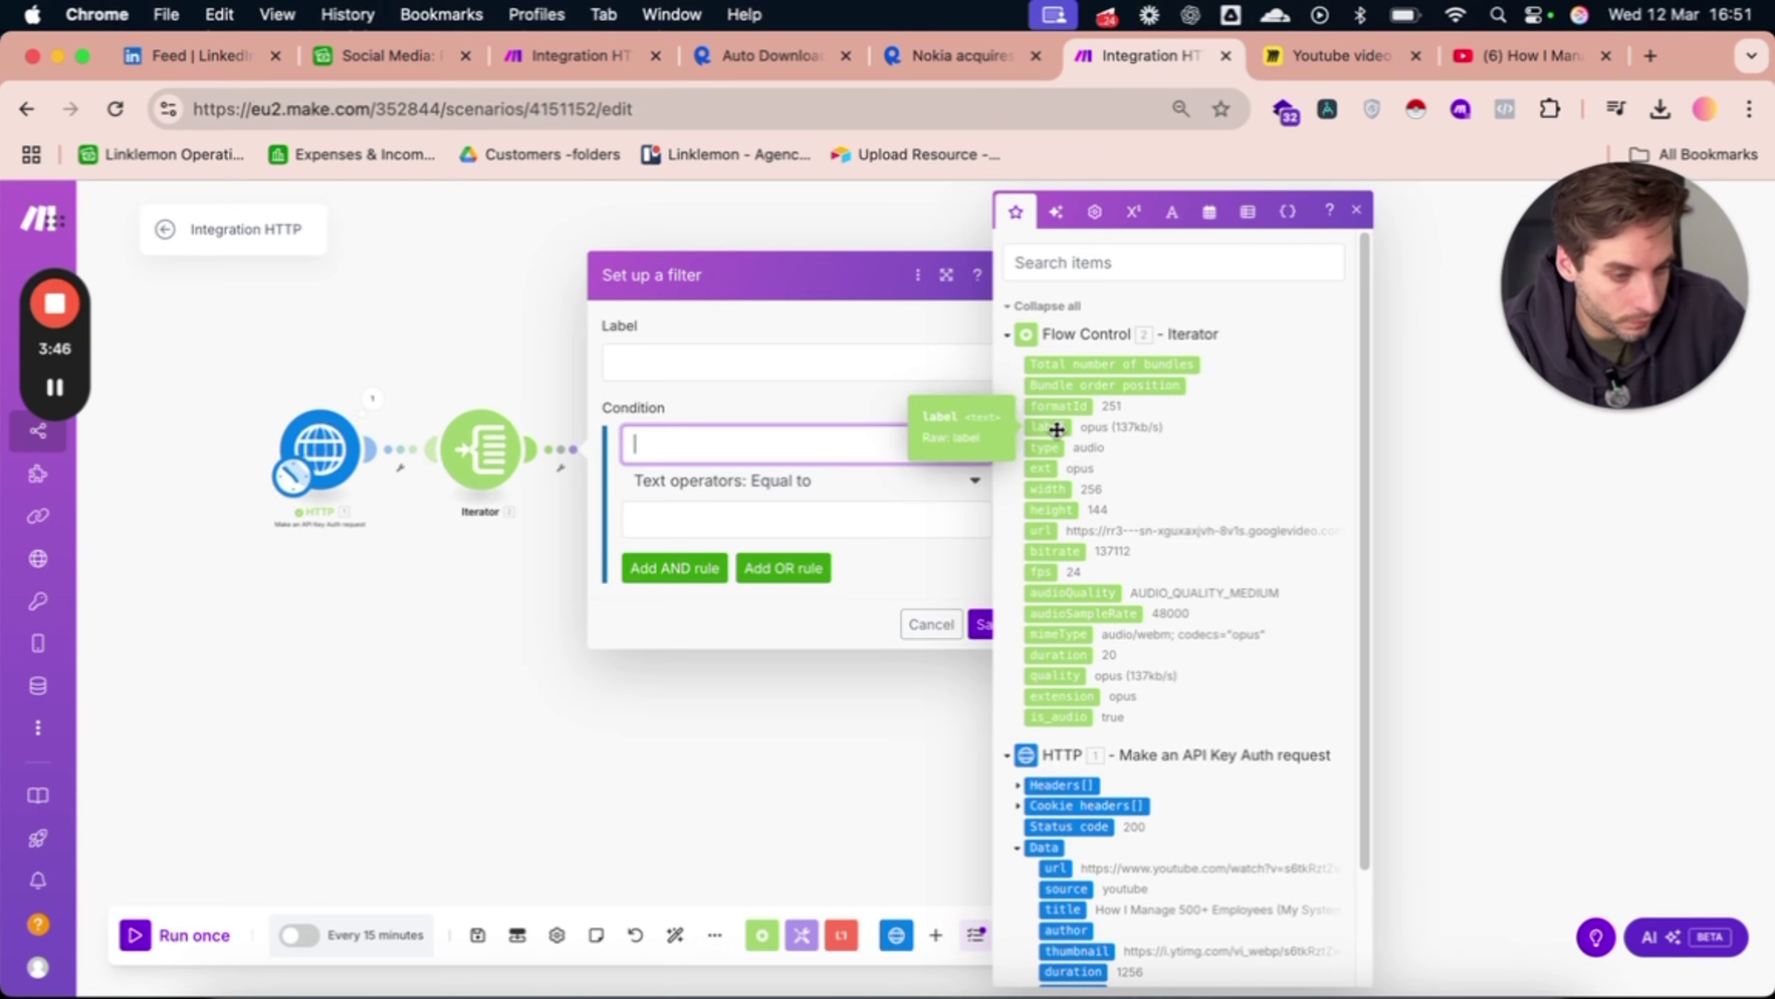
pyautogui.click(675, 568)
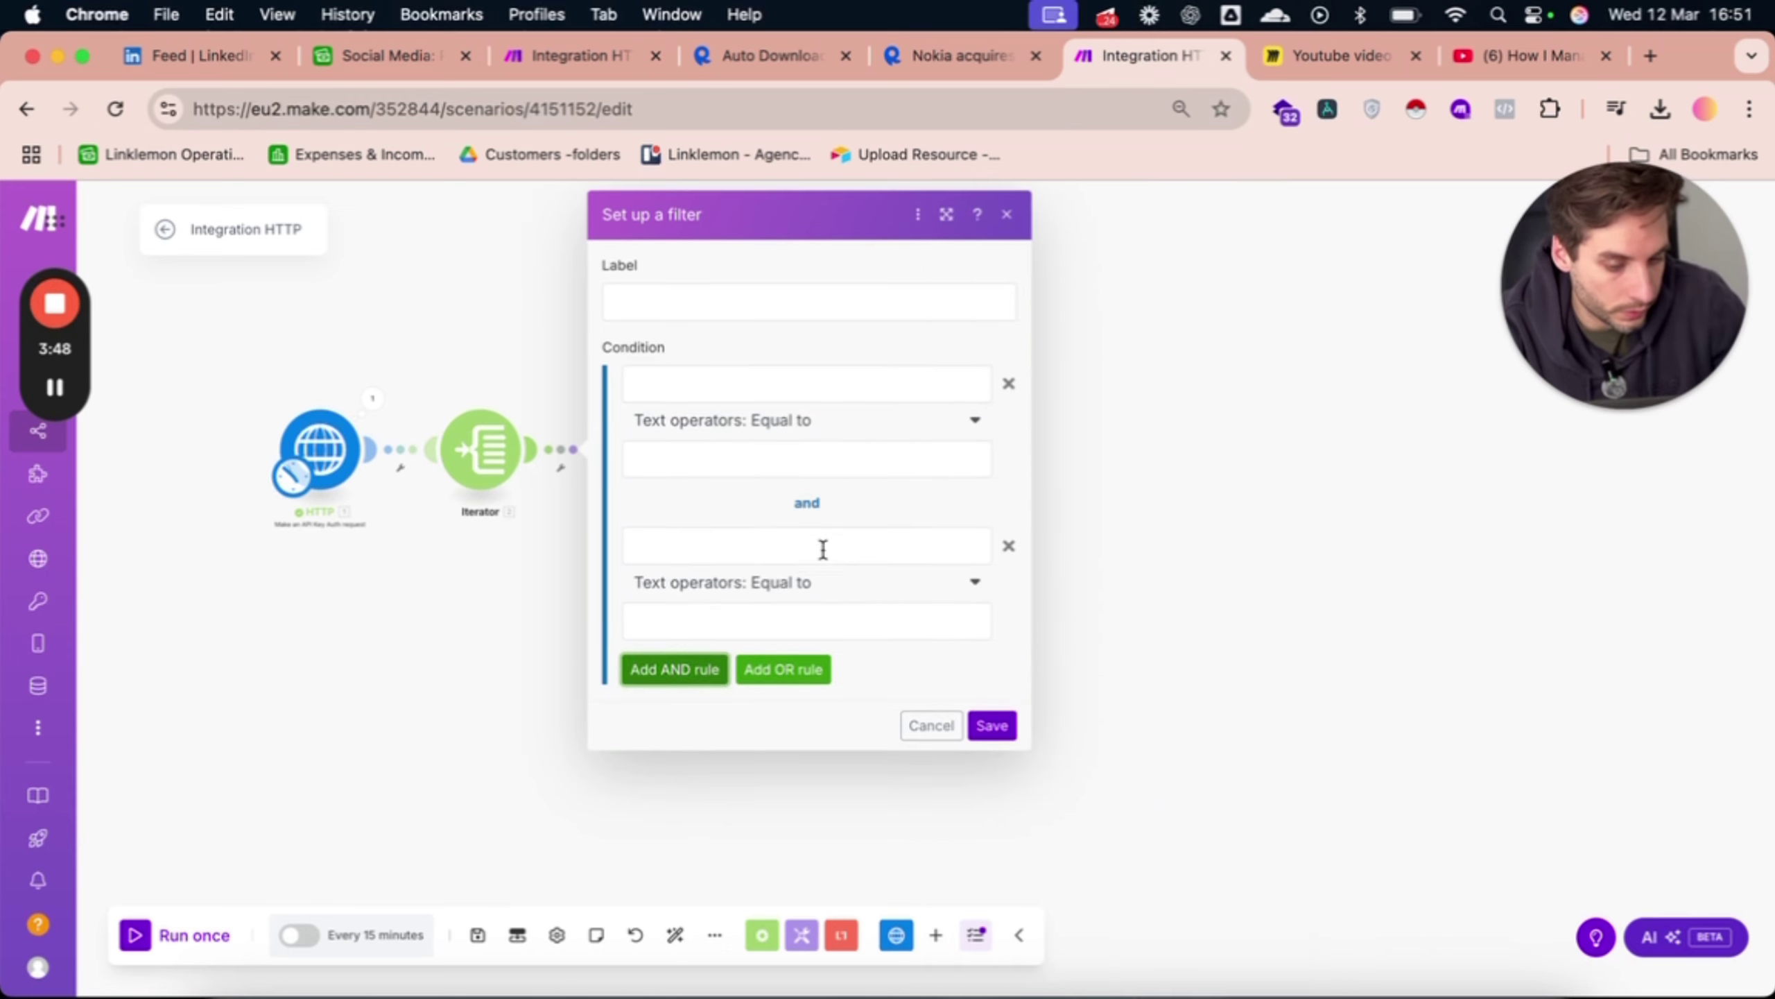
pyautogui.click(819, 621)
pyautogui.write('131516')
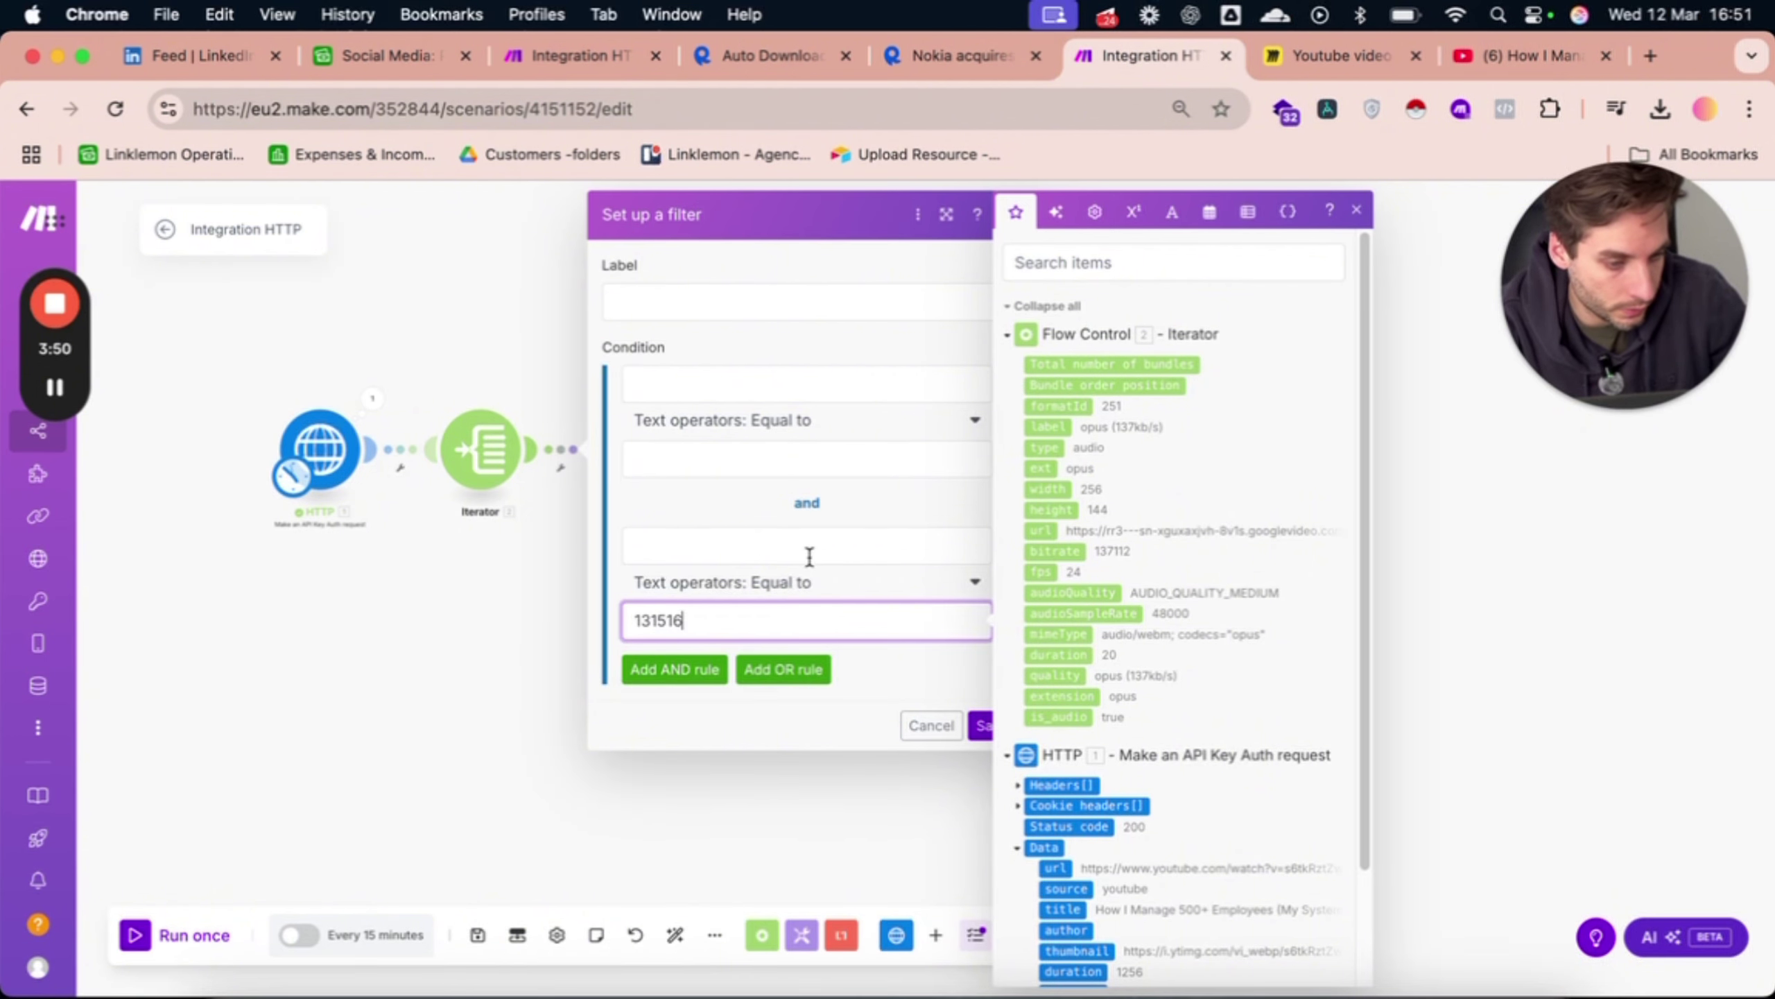
pyautogui.click(809, 556)
pyautogui.click(1054, 551)
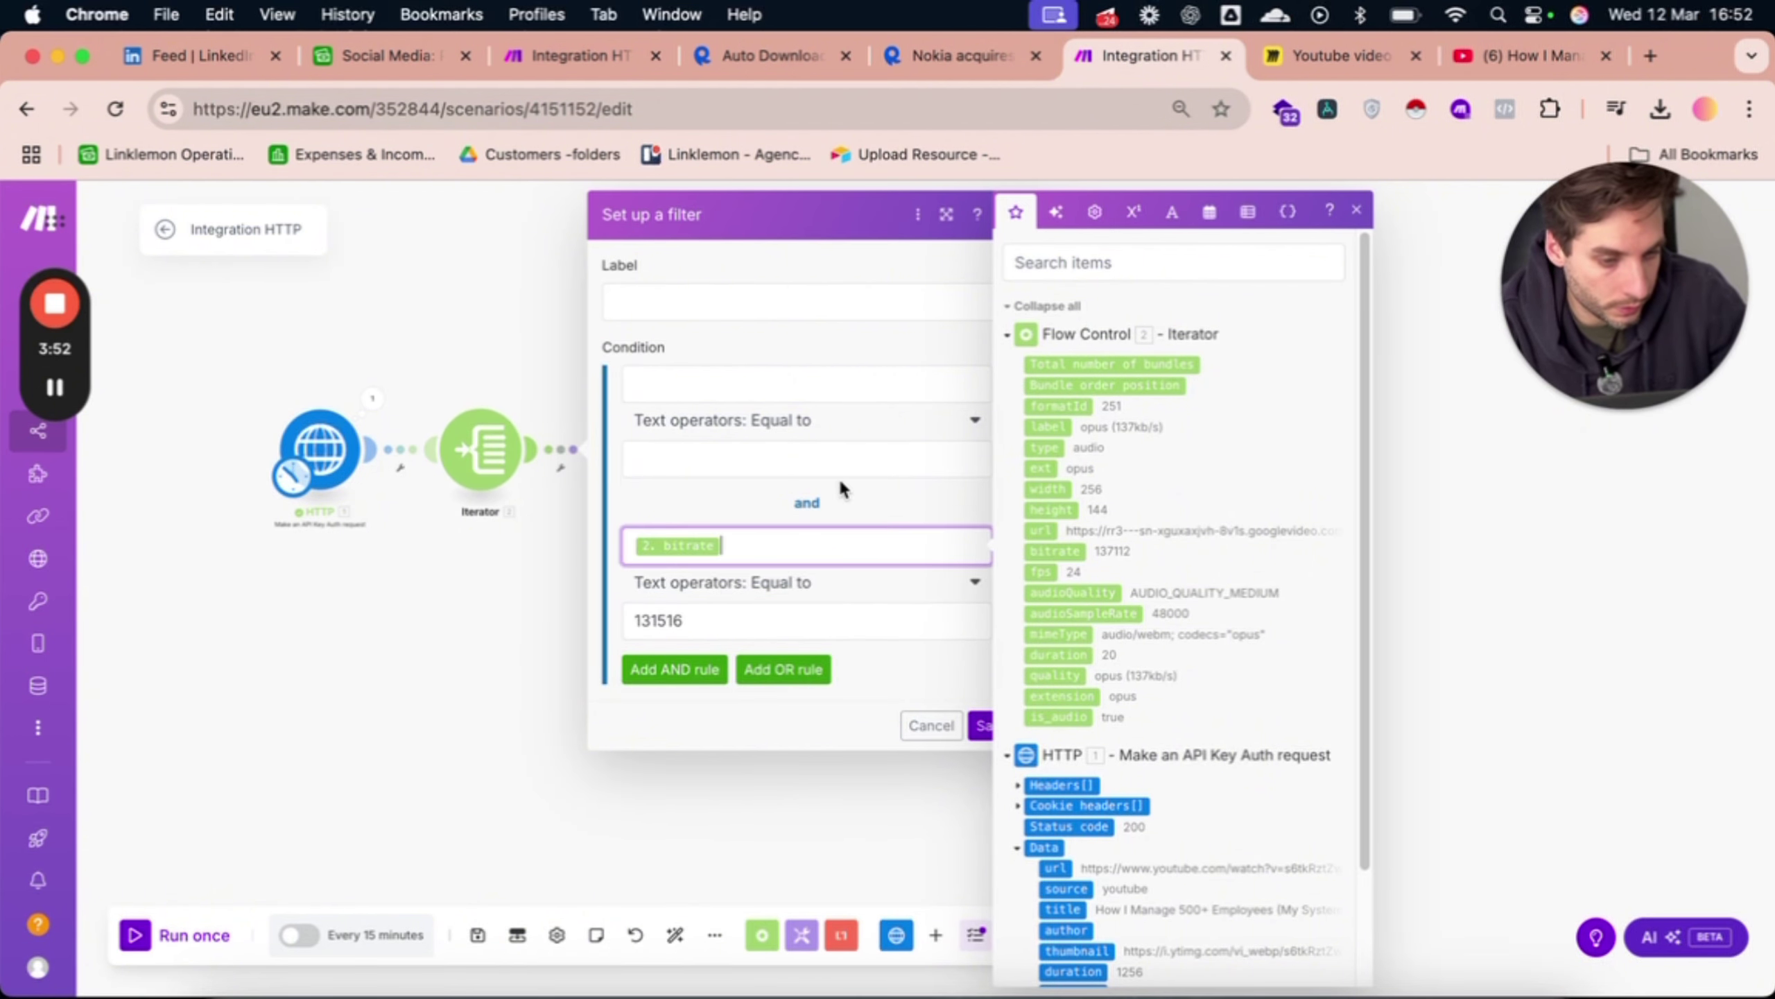
# Set the filter's first condition to Iterator label Contains (case insensitive) m4a, and save the filter.
pyautogui.click(788, 386)
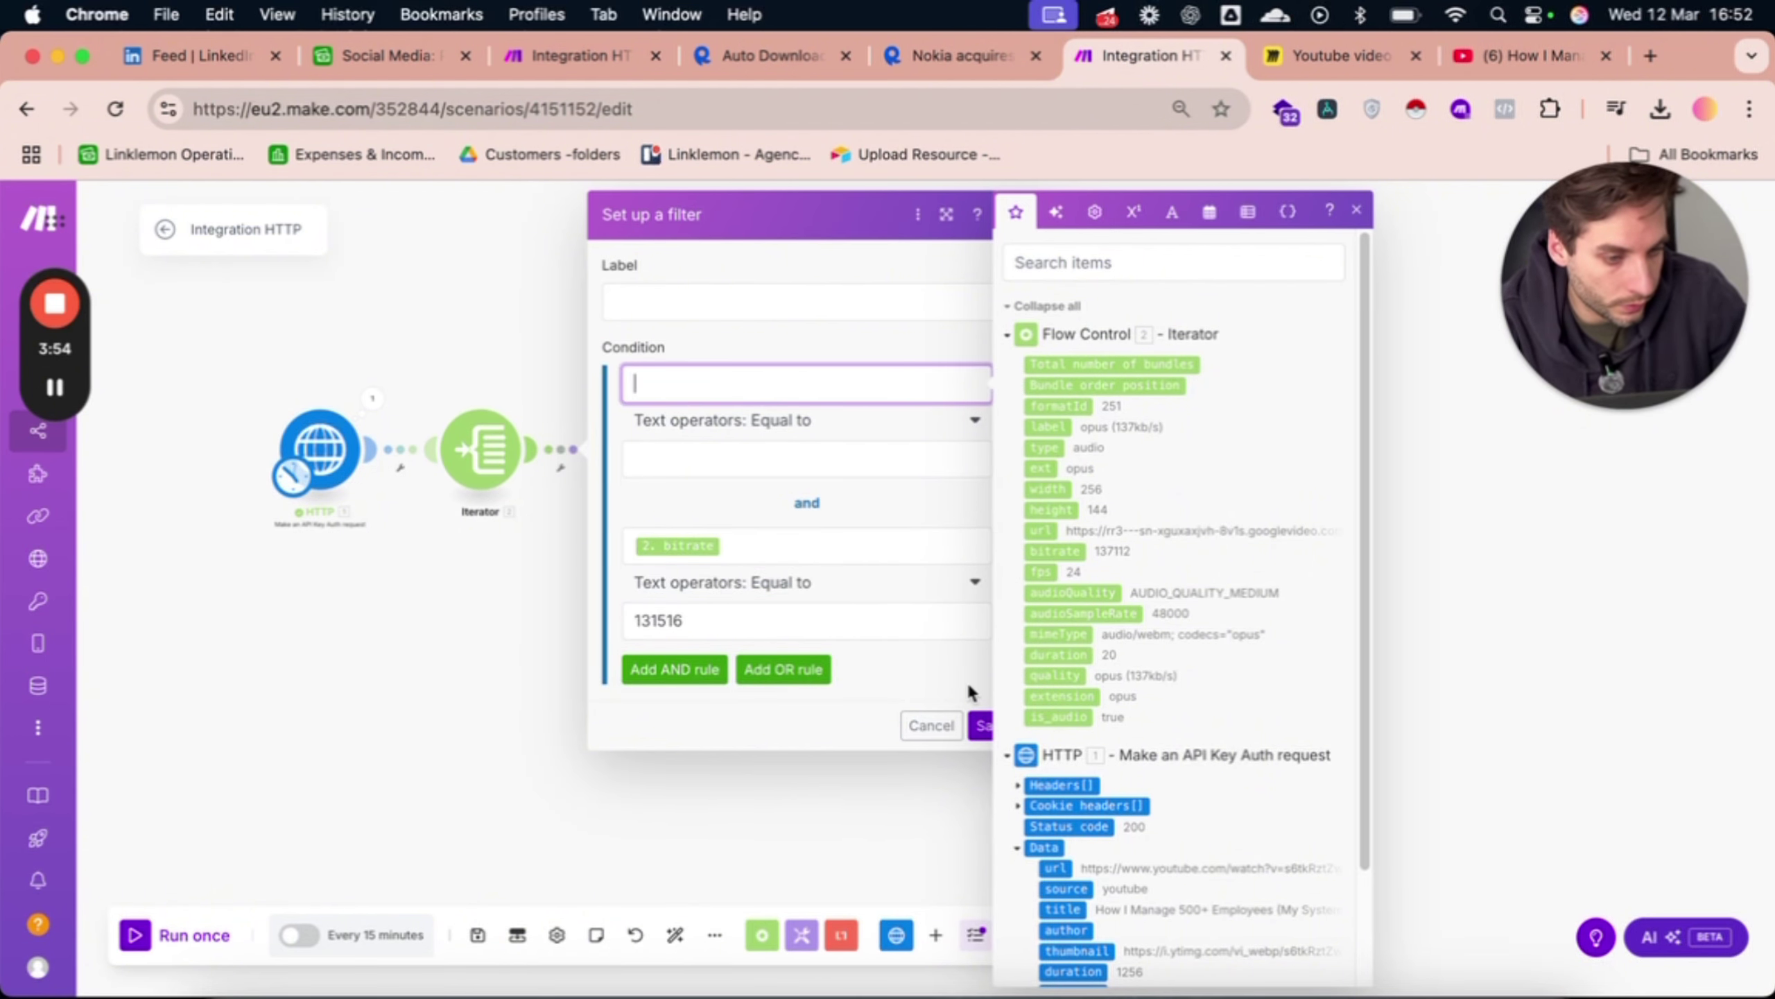
pyautogui.click(1056, 423)
pyautogui.click(875, 423)
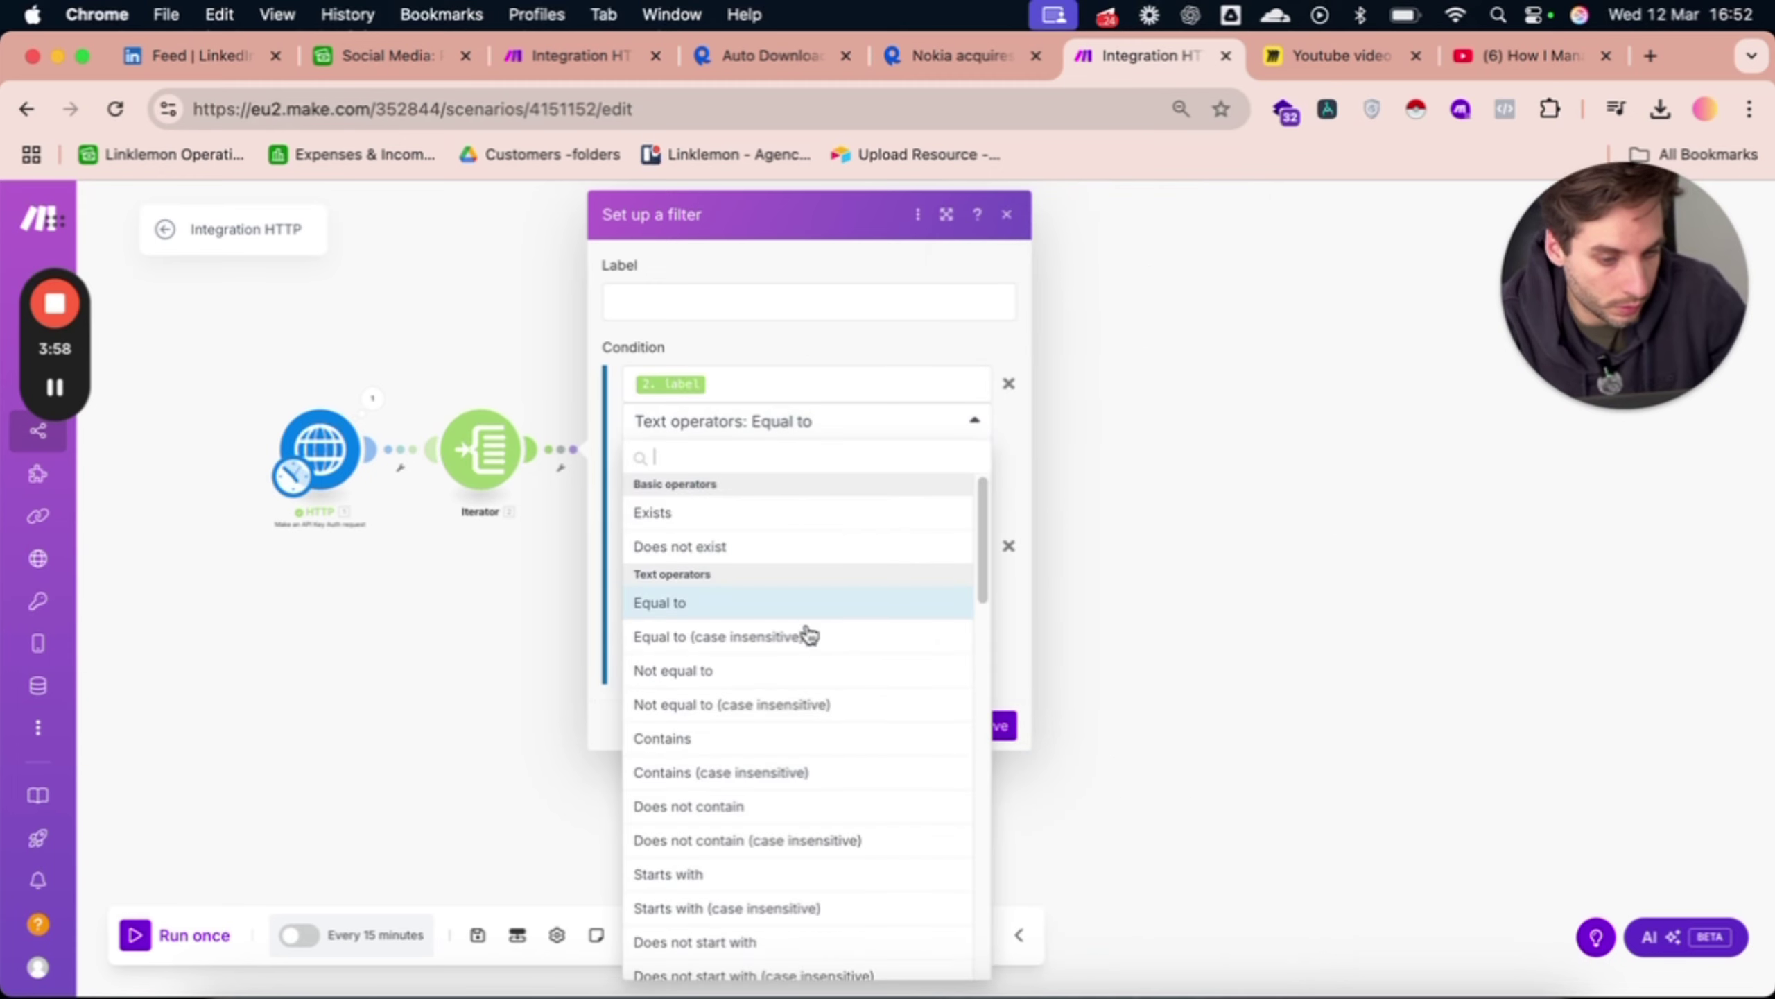
pyautogui.click(786, 775)
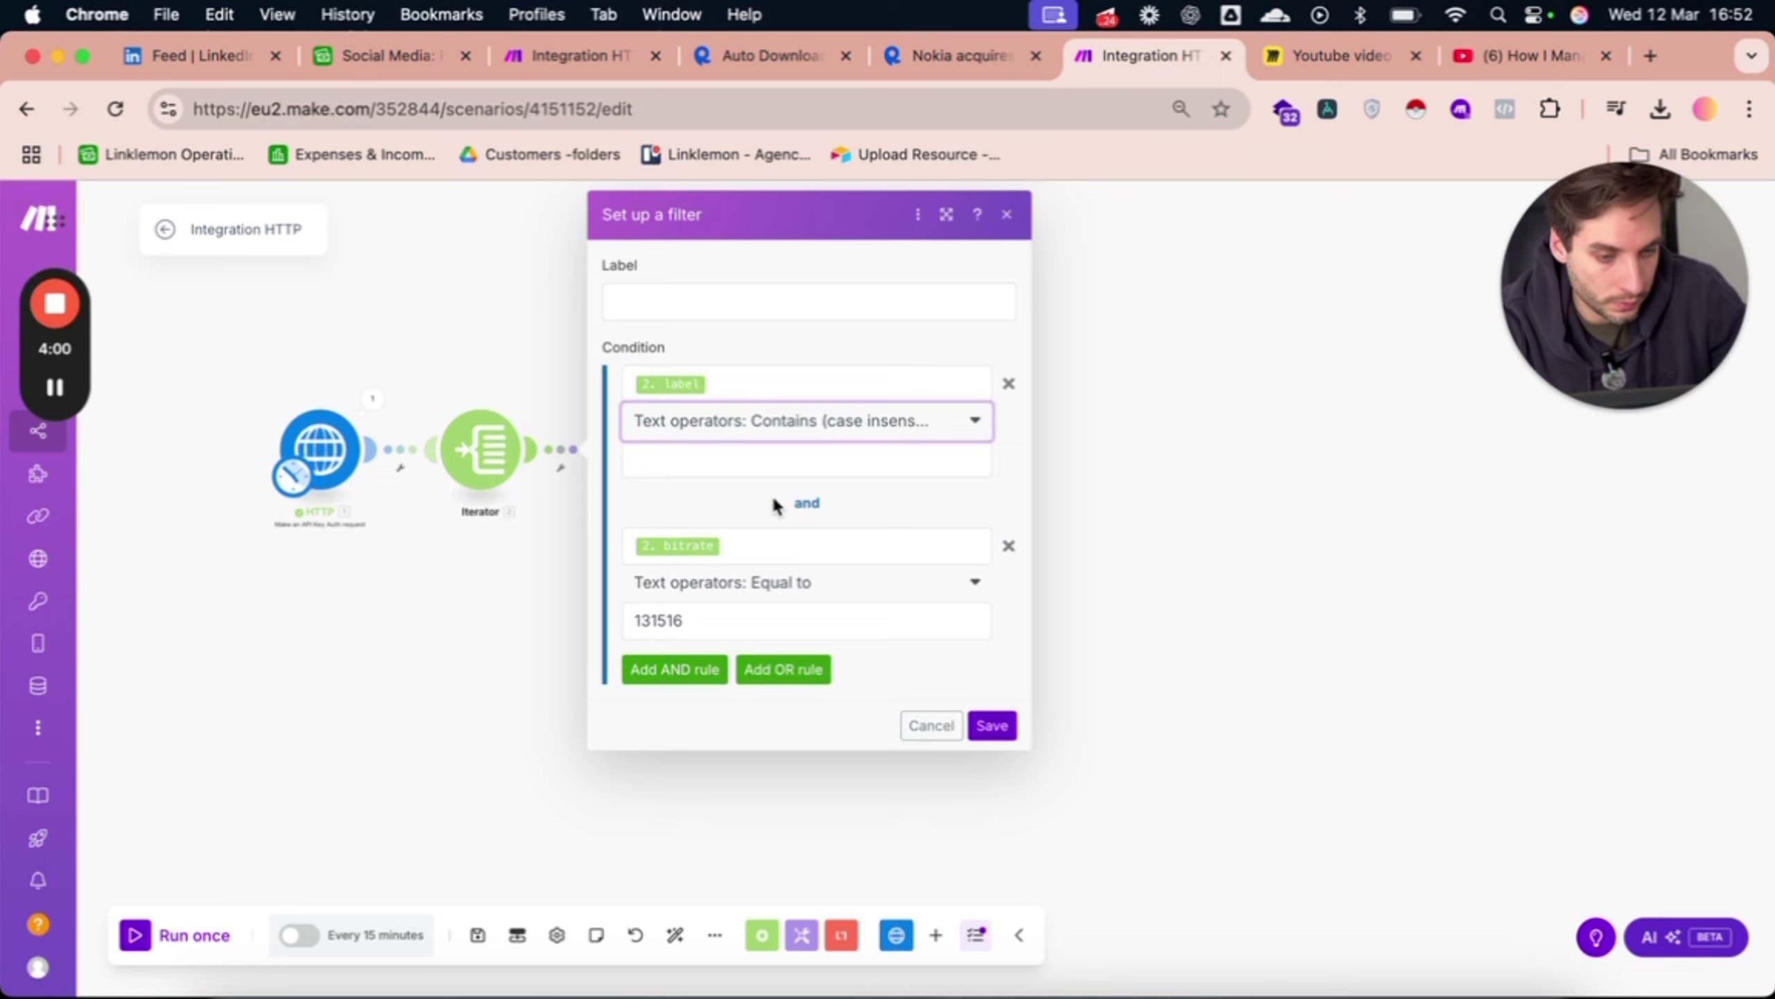
pyautogui.click(773, 463)
pyautogui.write('m4a')
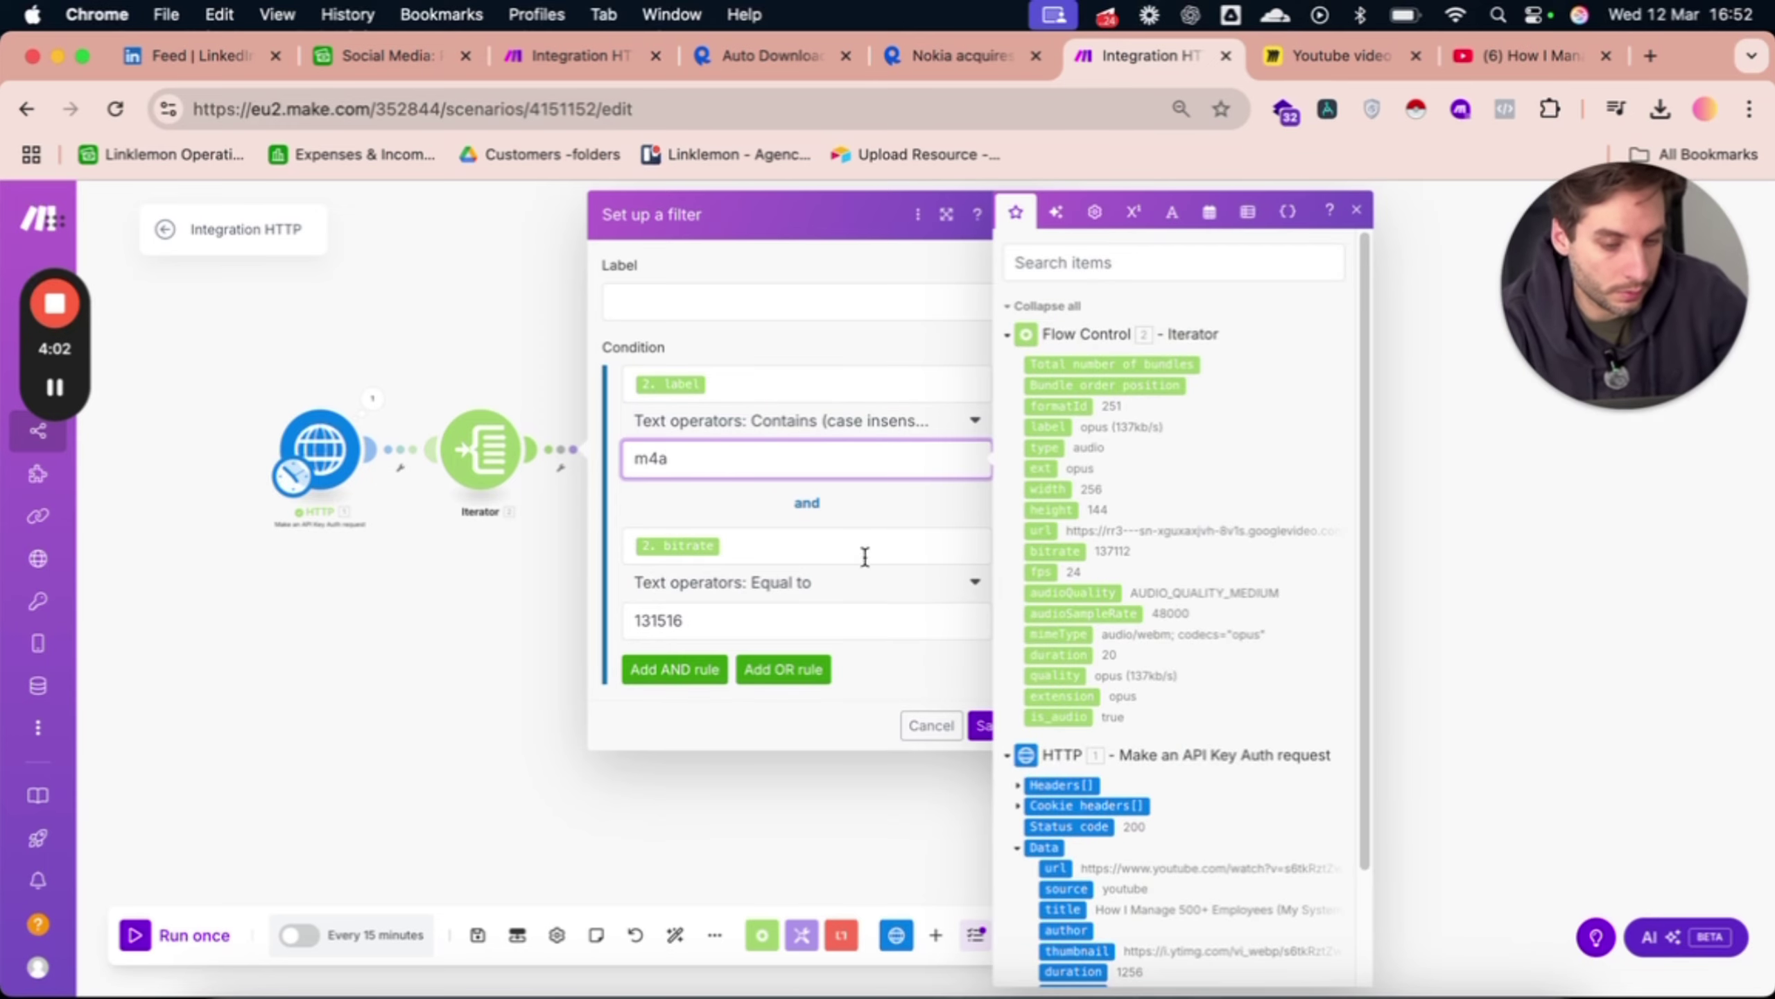
pyautogui.click(977, 725)
# Examine the label of medias entry 19 in the HTTP module's run output, compare it with the filter conditions, and save the filter.
pyautogui.click(372, 398)
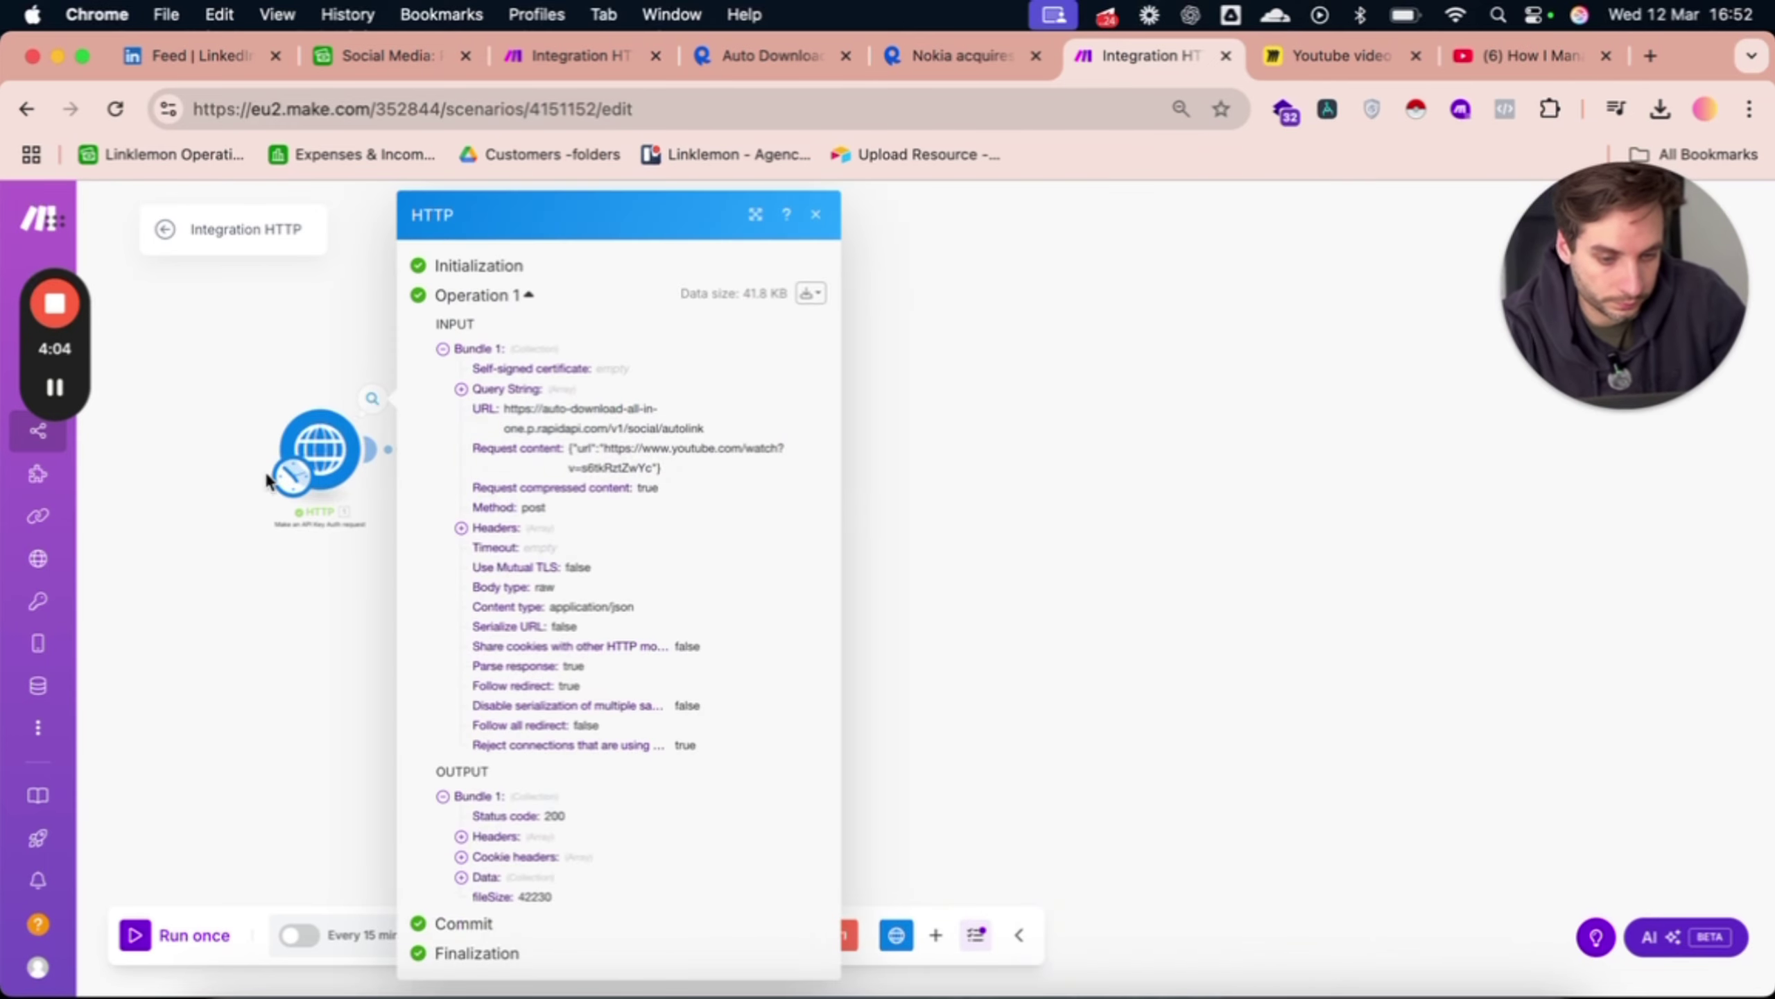
pyautogui.click(461, 878)
pyautogui.scroll(-3, 482, 864)
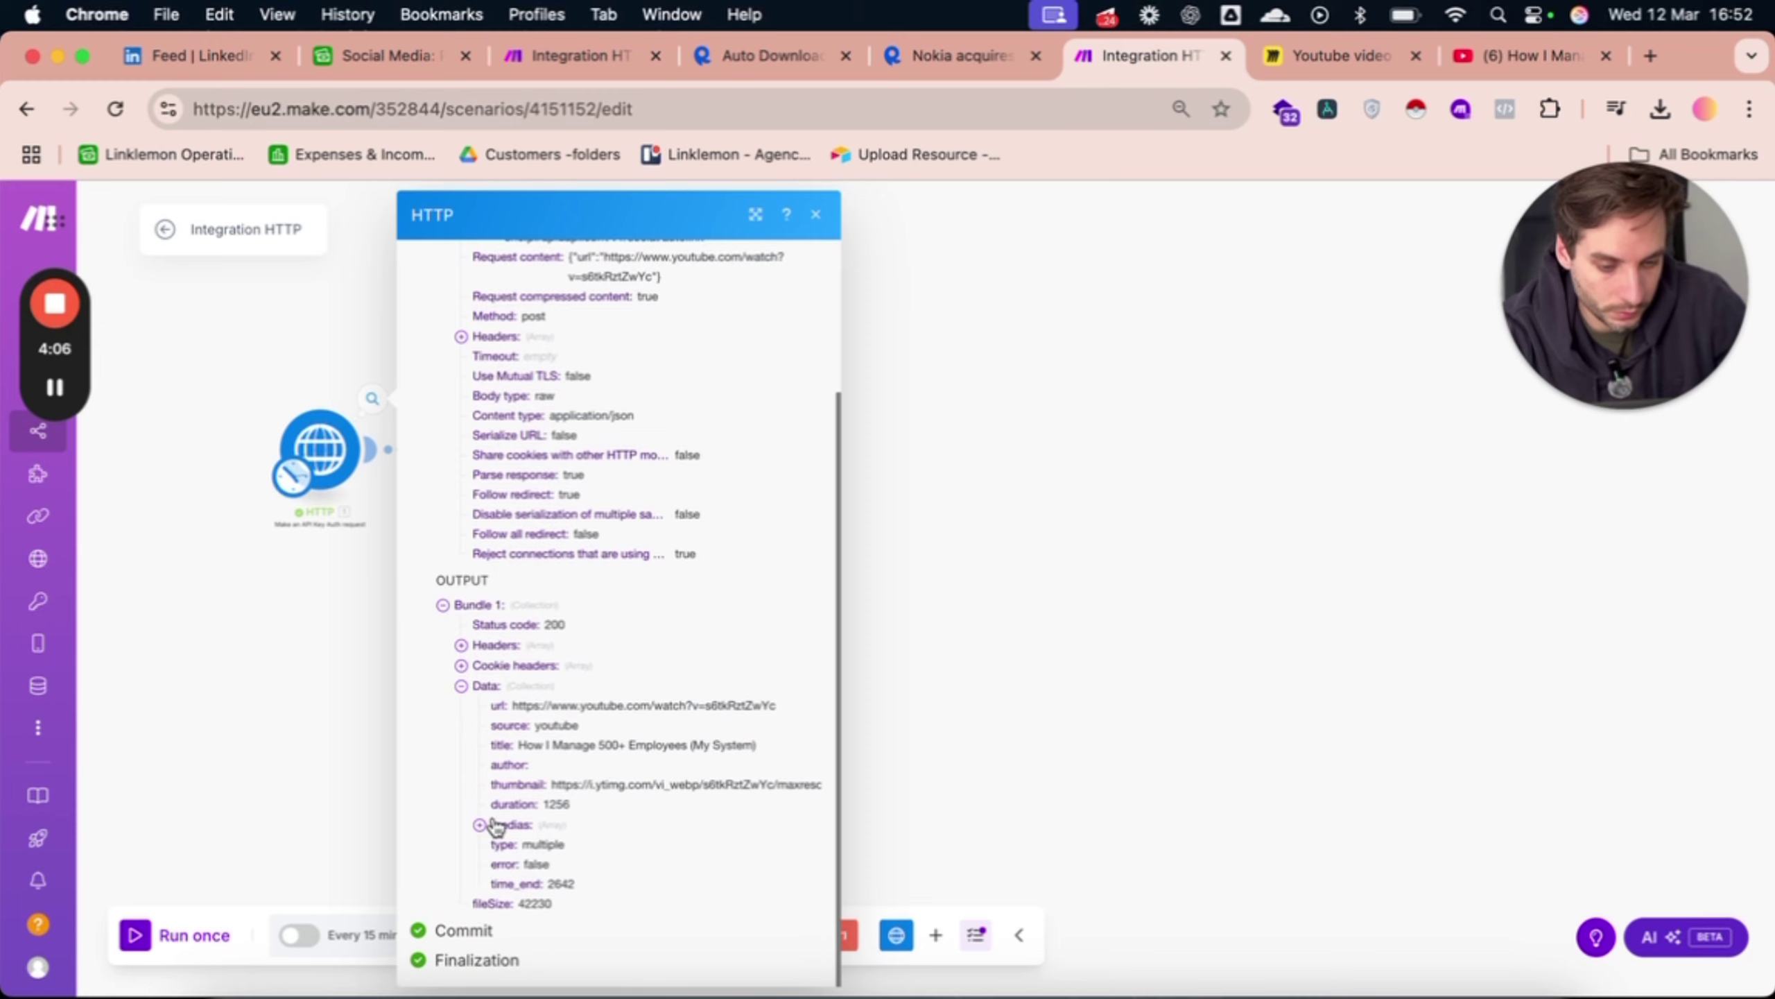
pyautogui.click(497, 827)
pyautogui.scroll(-8, 504, 769)
pyautogui.click(520, 725)
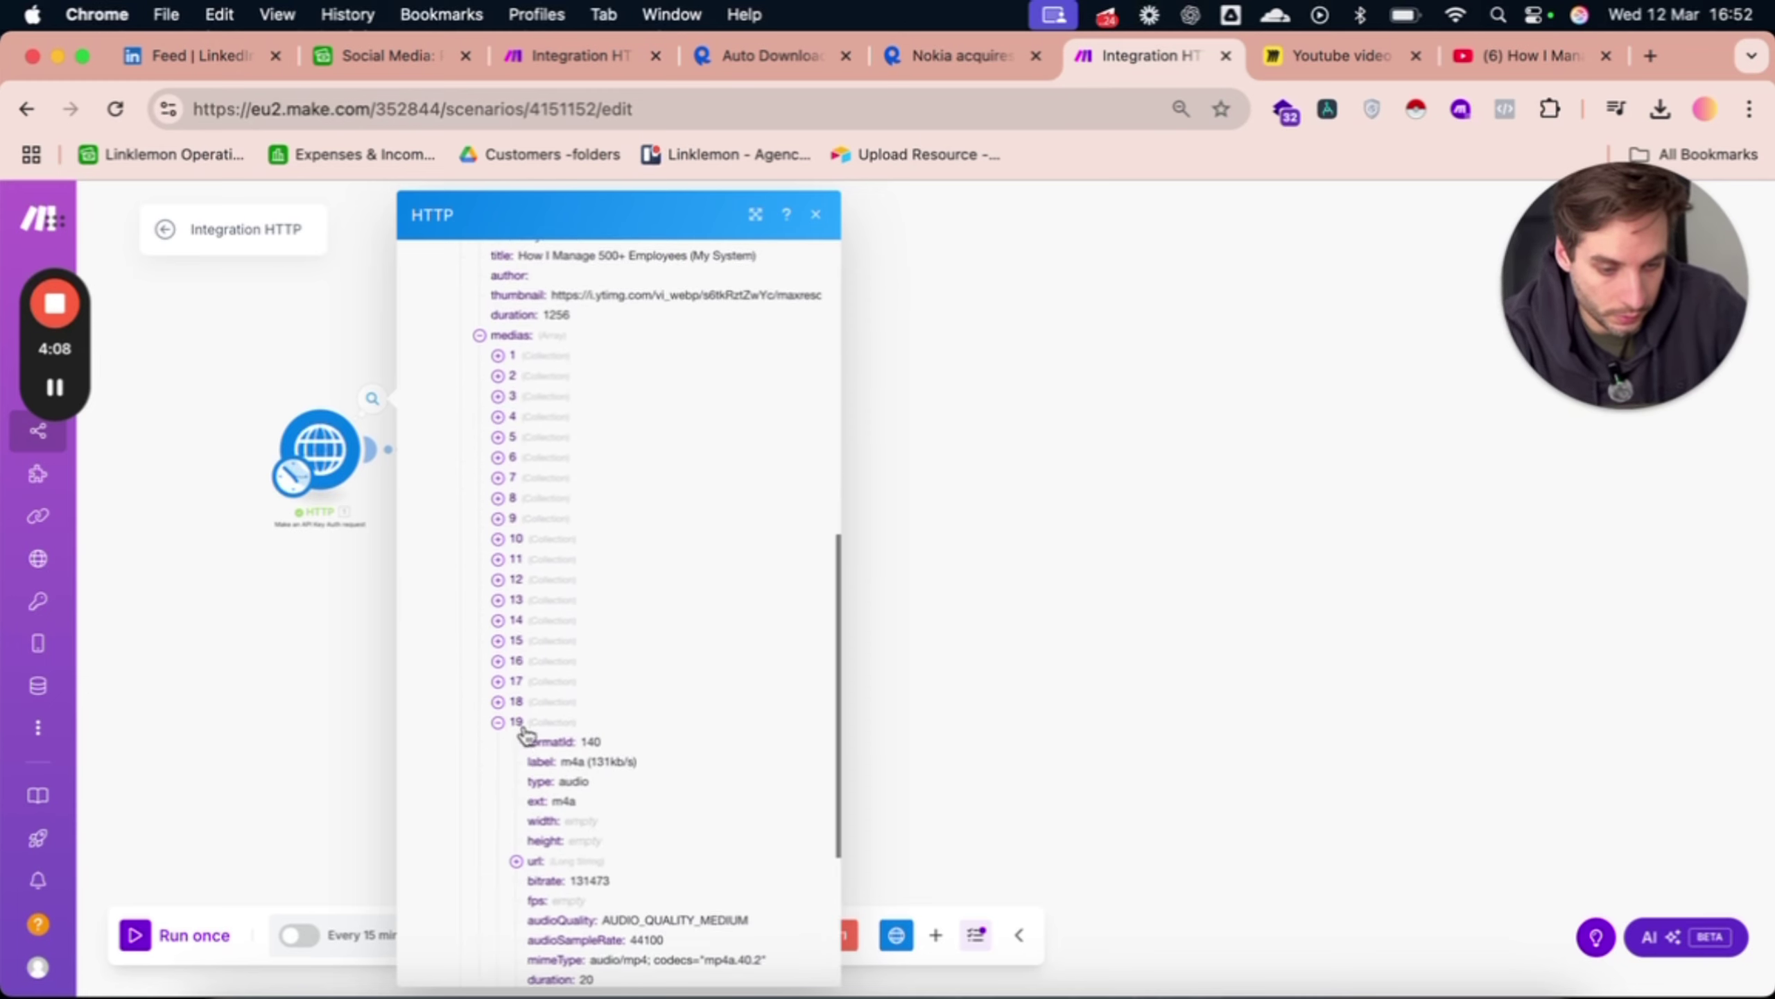
pyautogui.scroll(-2, 545, 699)
pyautogui.doubleClick(573, 618)
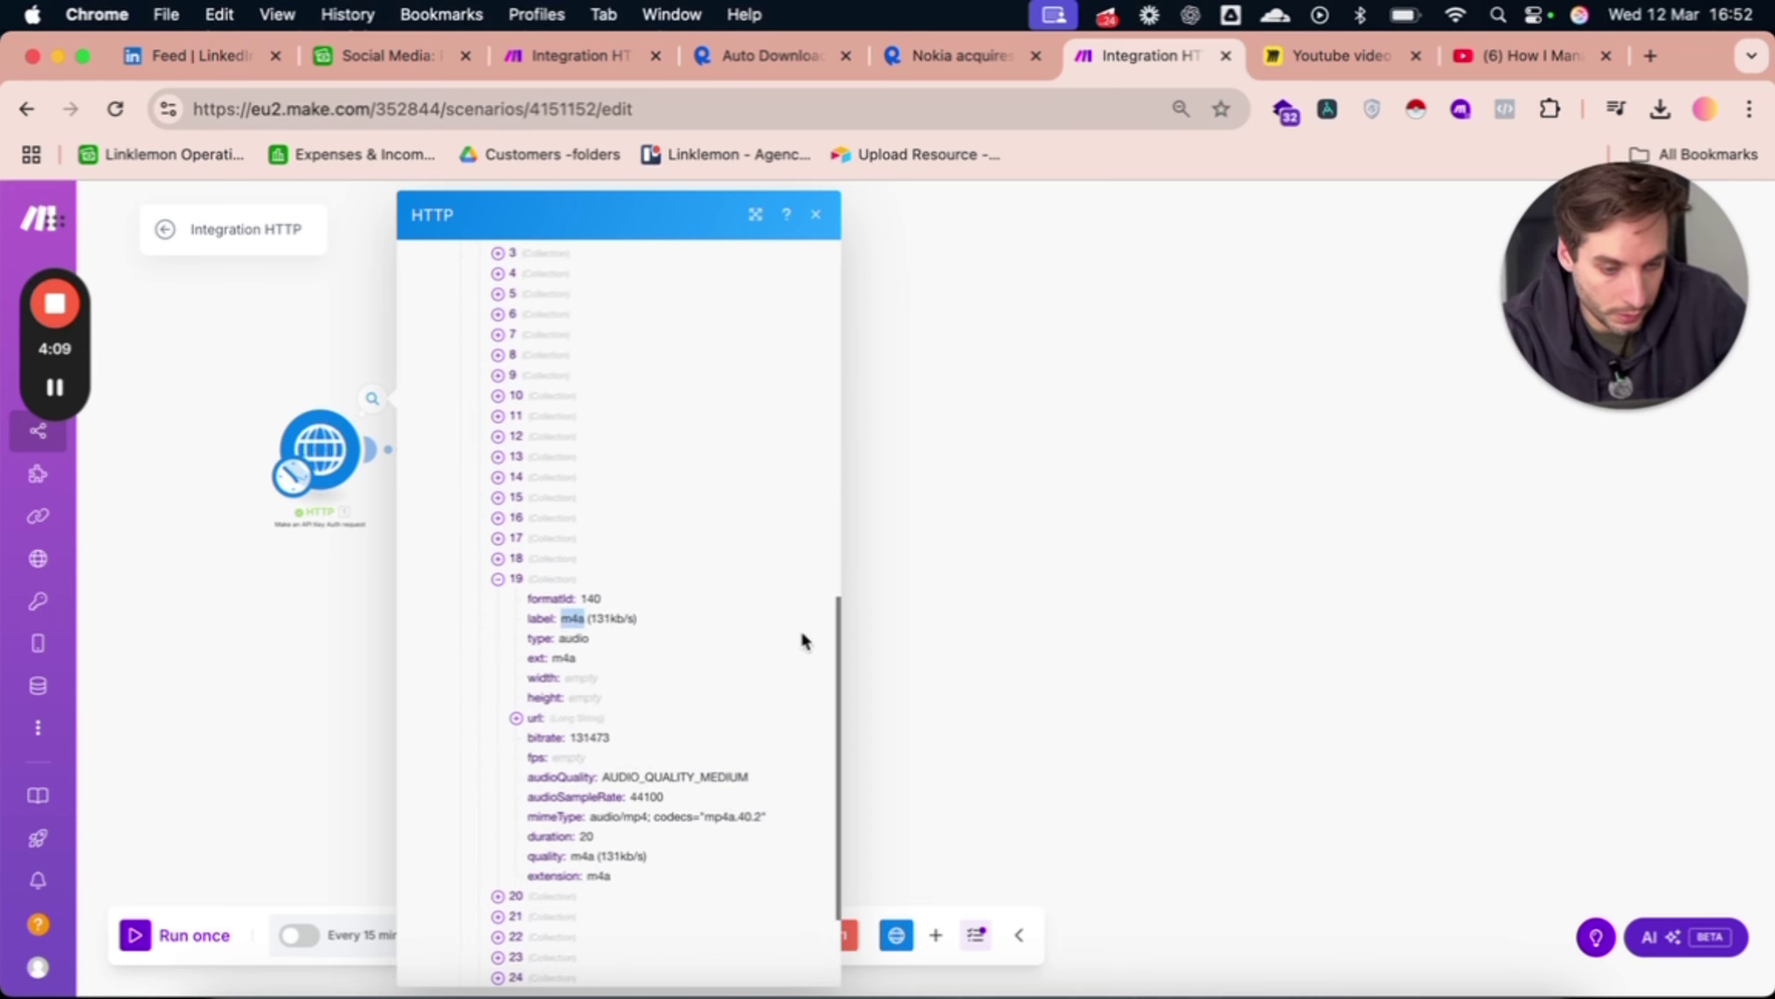
pyautogui.click(991, 570)
pyautogui.click(560, 462)
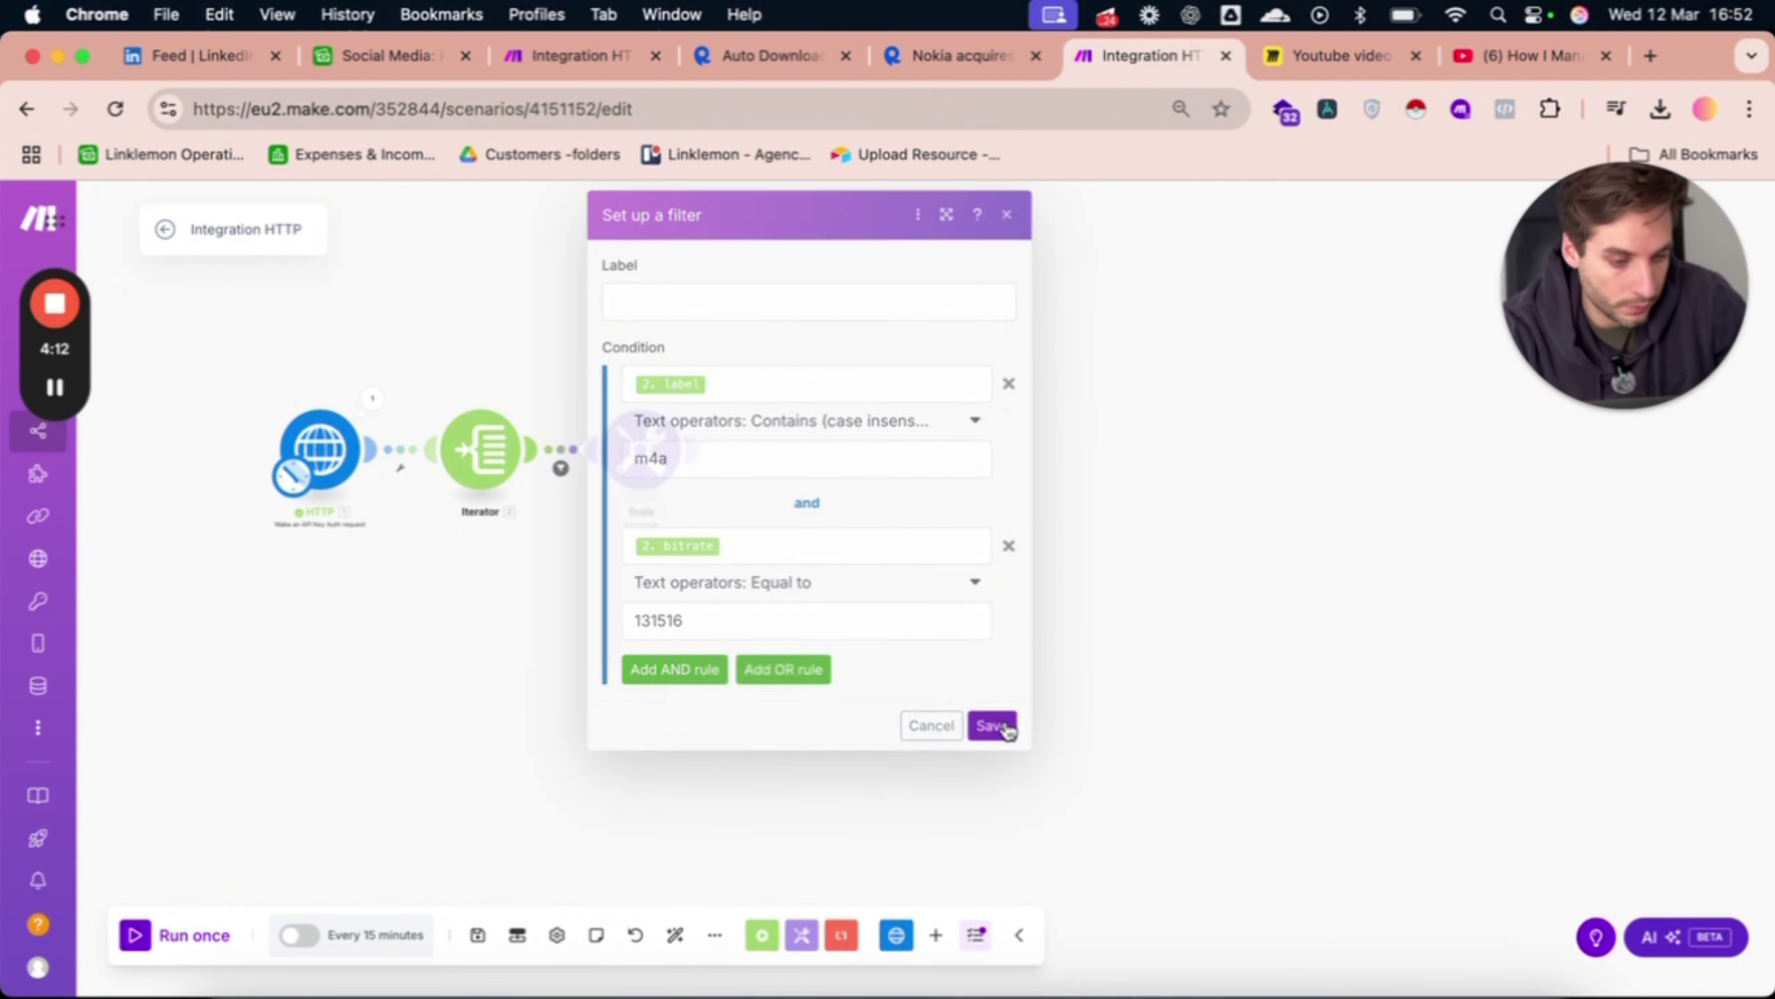
pyautogui.click(991, 725)
# Map the Set variable module's variable value to the Iterator's url, and save it.
pyautogui.click(667, 476)
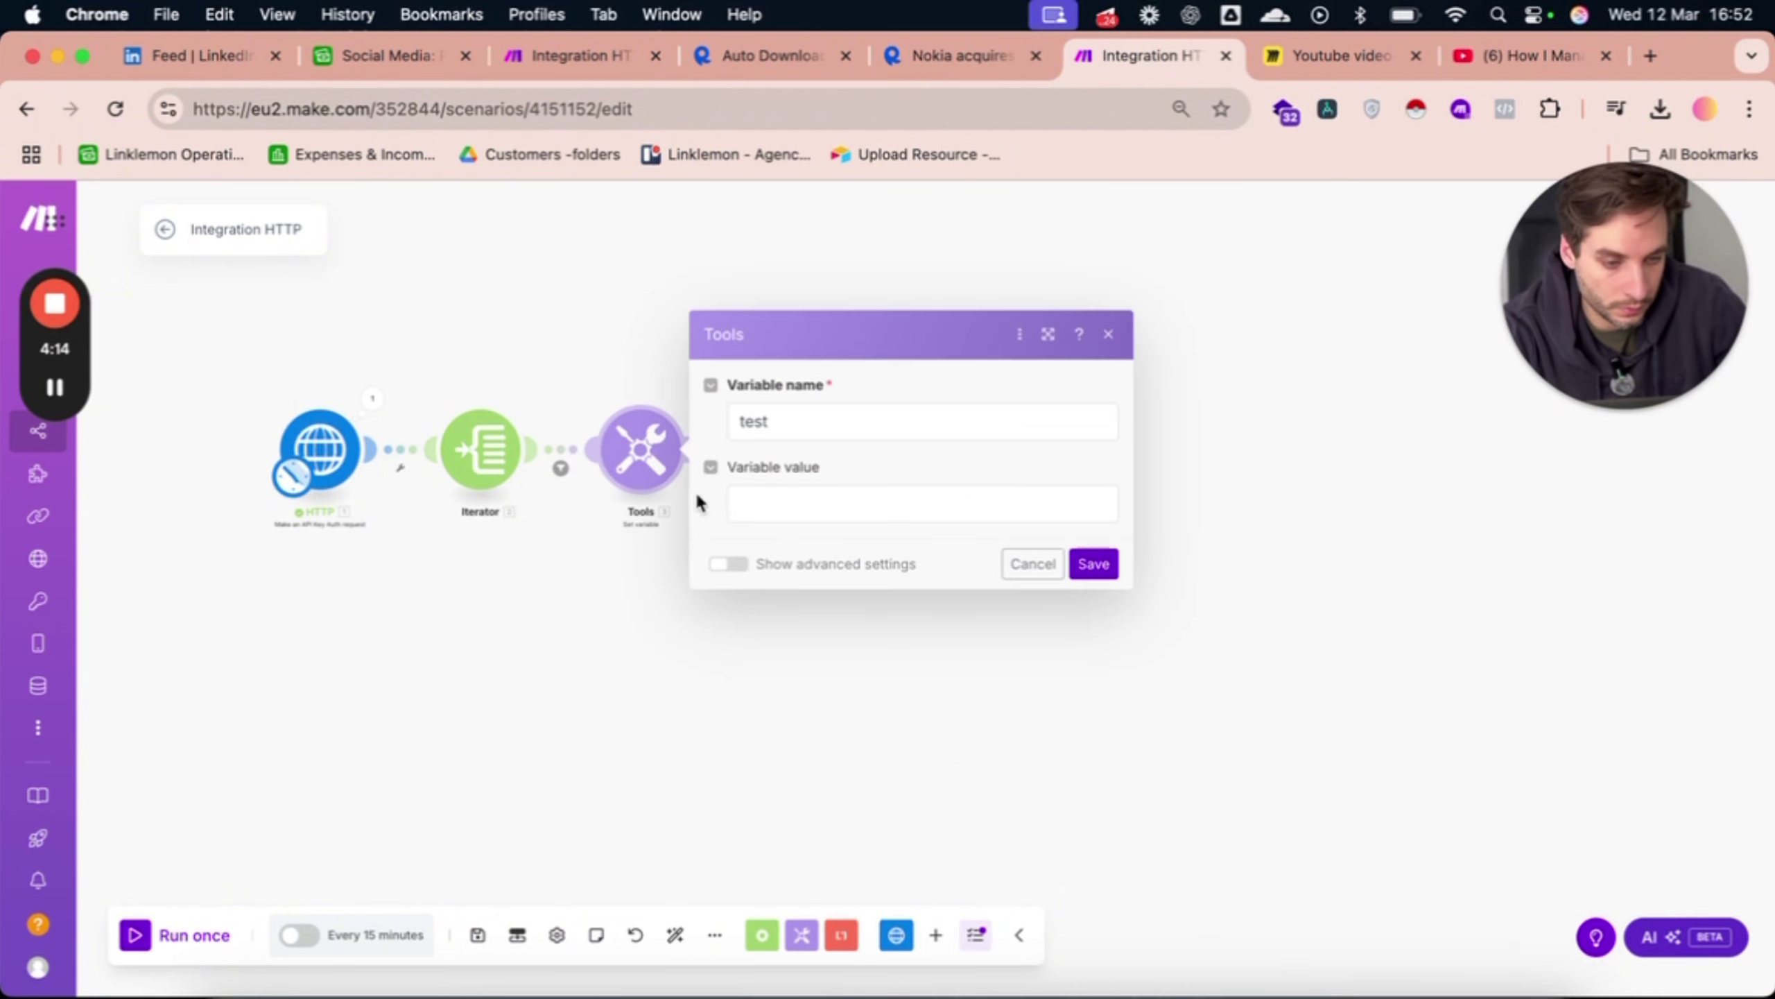
pyautogui.click(880, 503)
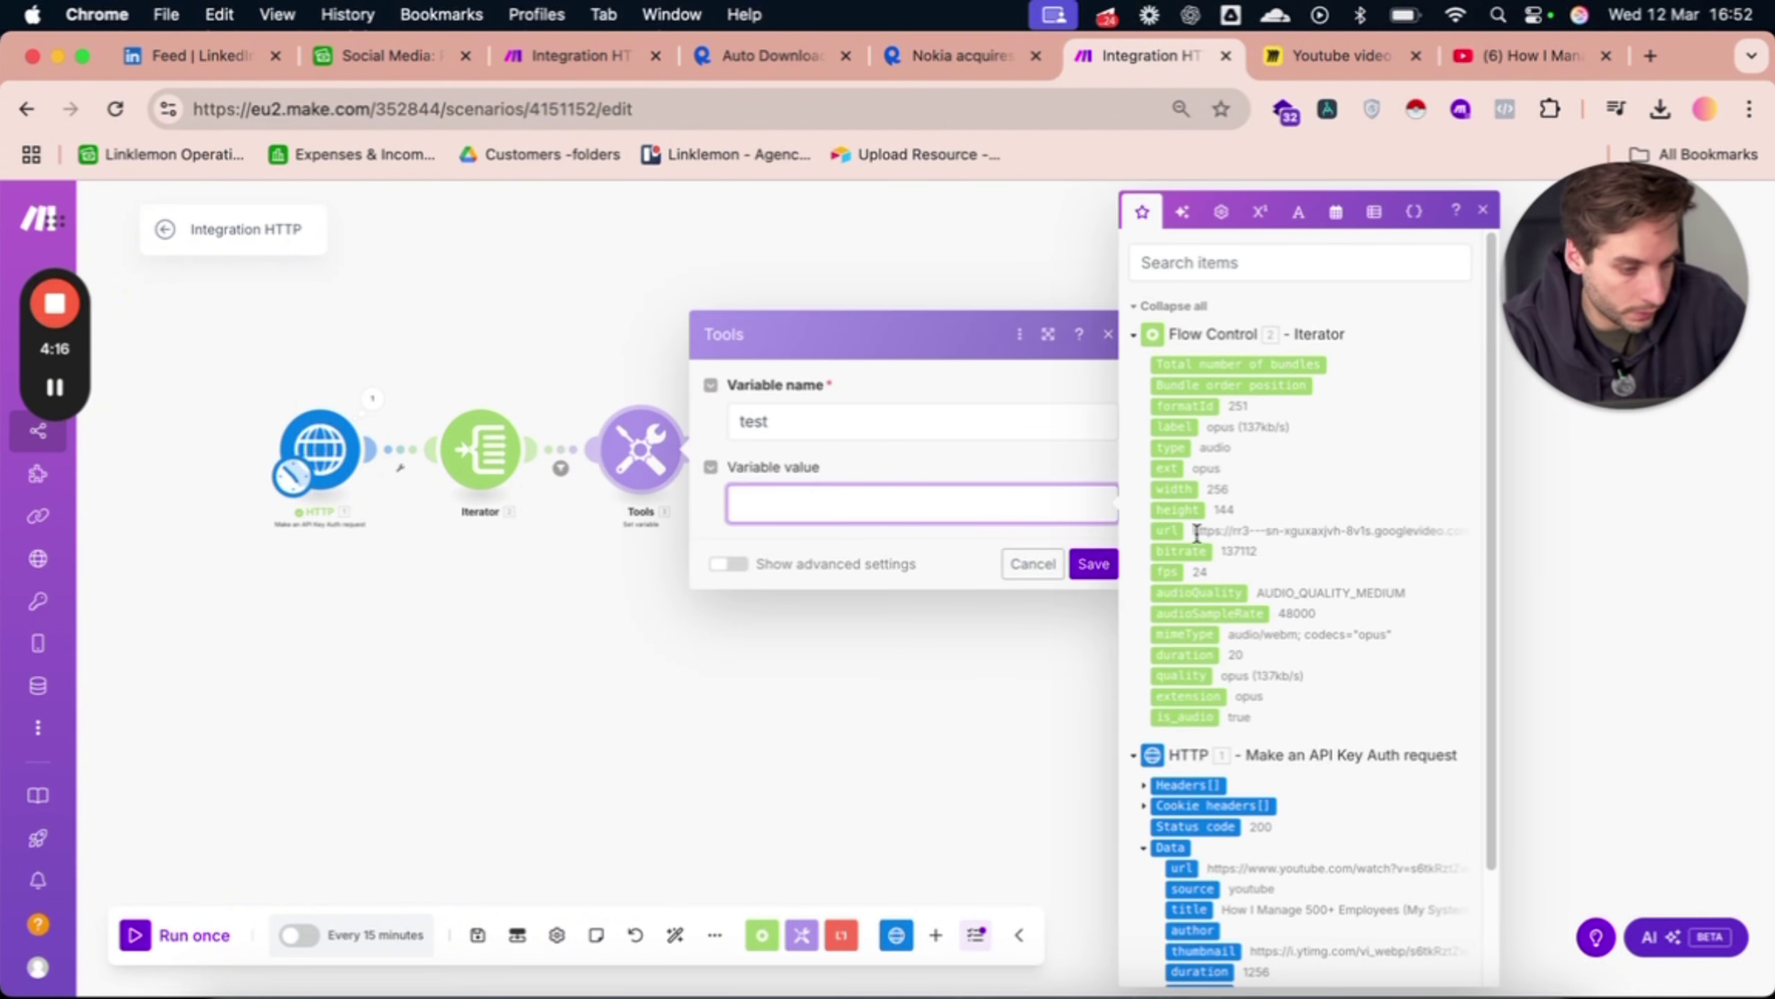
pyautogui.click(1169, 530)
pyautogui.click(1092, 564)
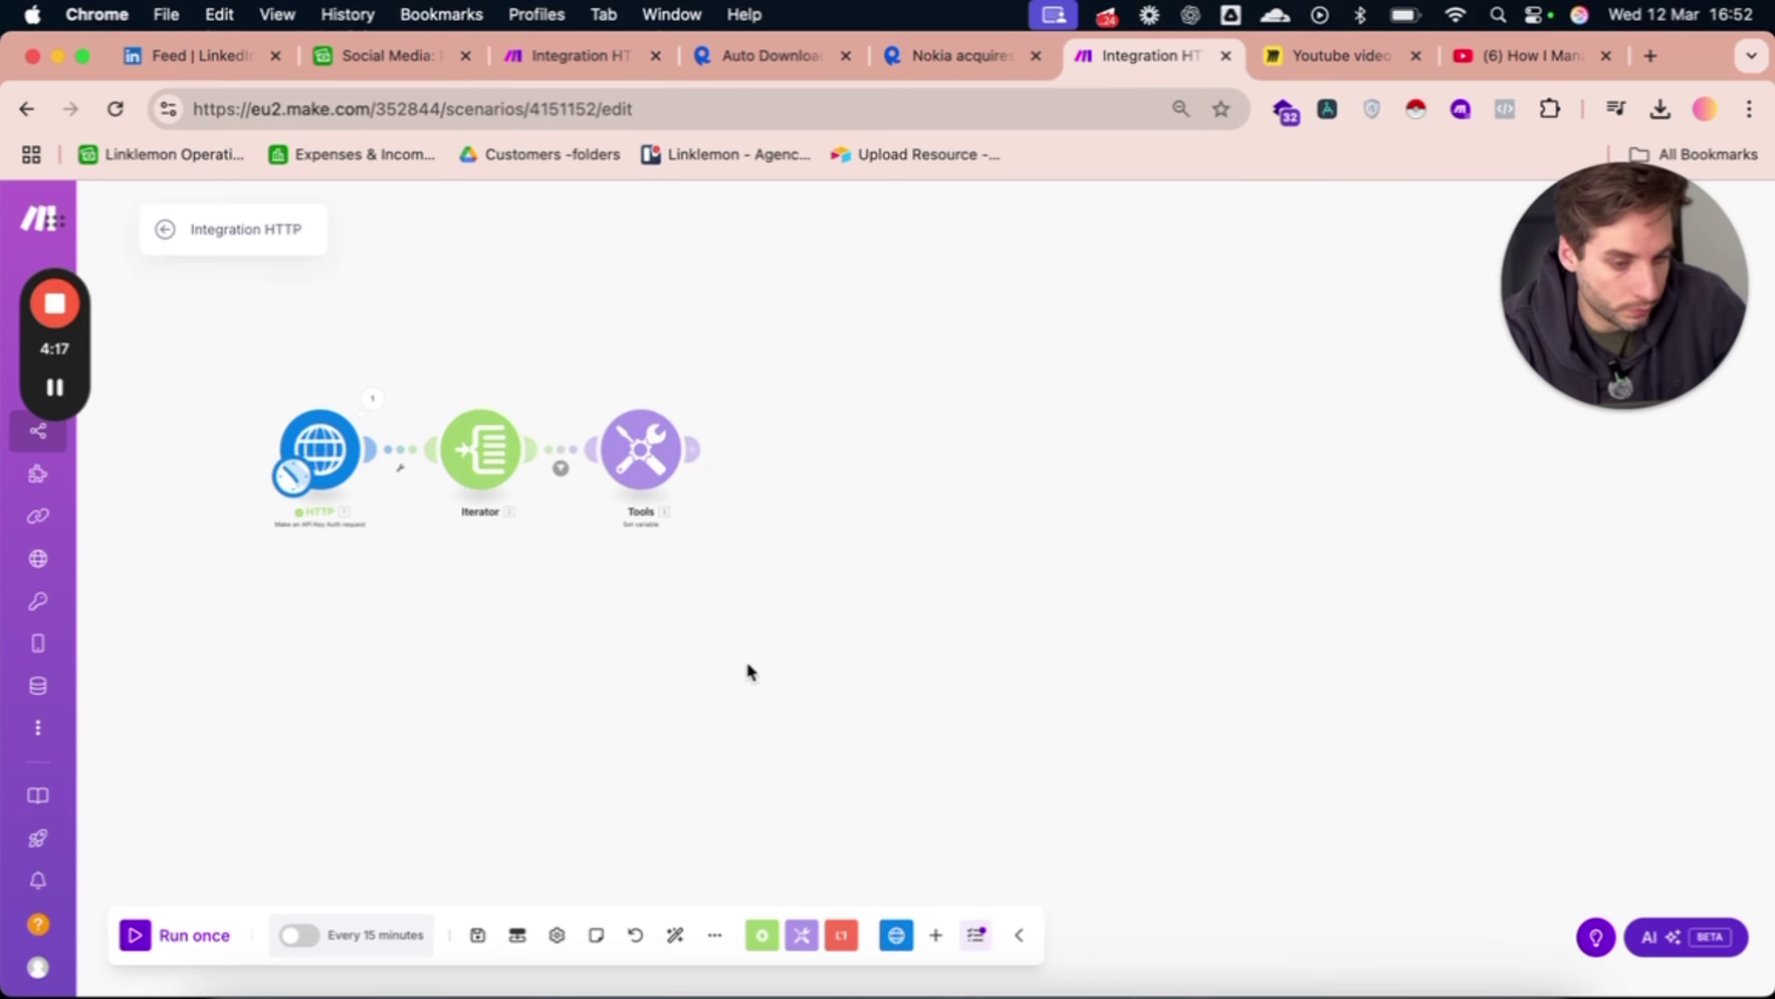
# Run the scenario once, expand the test value in the Set variable module's output, and copy its URL.
pyautogui.click(144, 935)
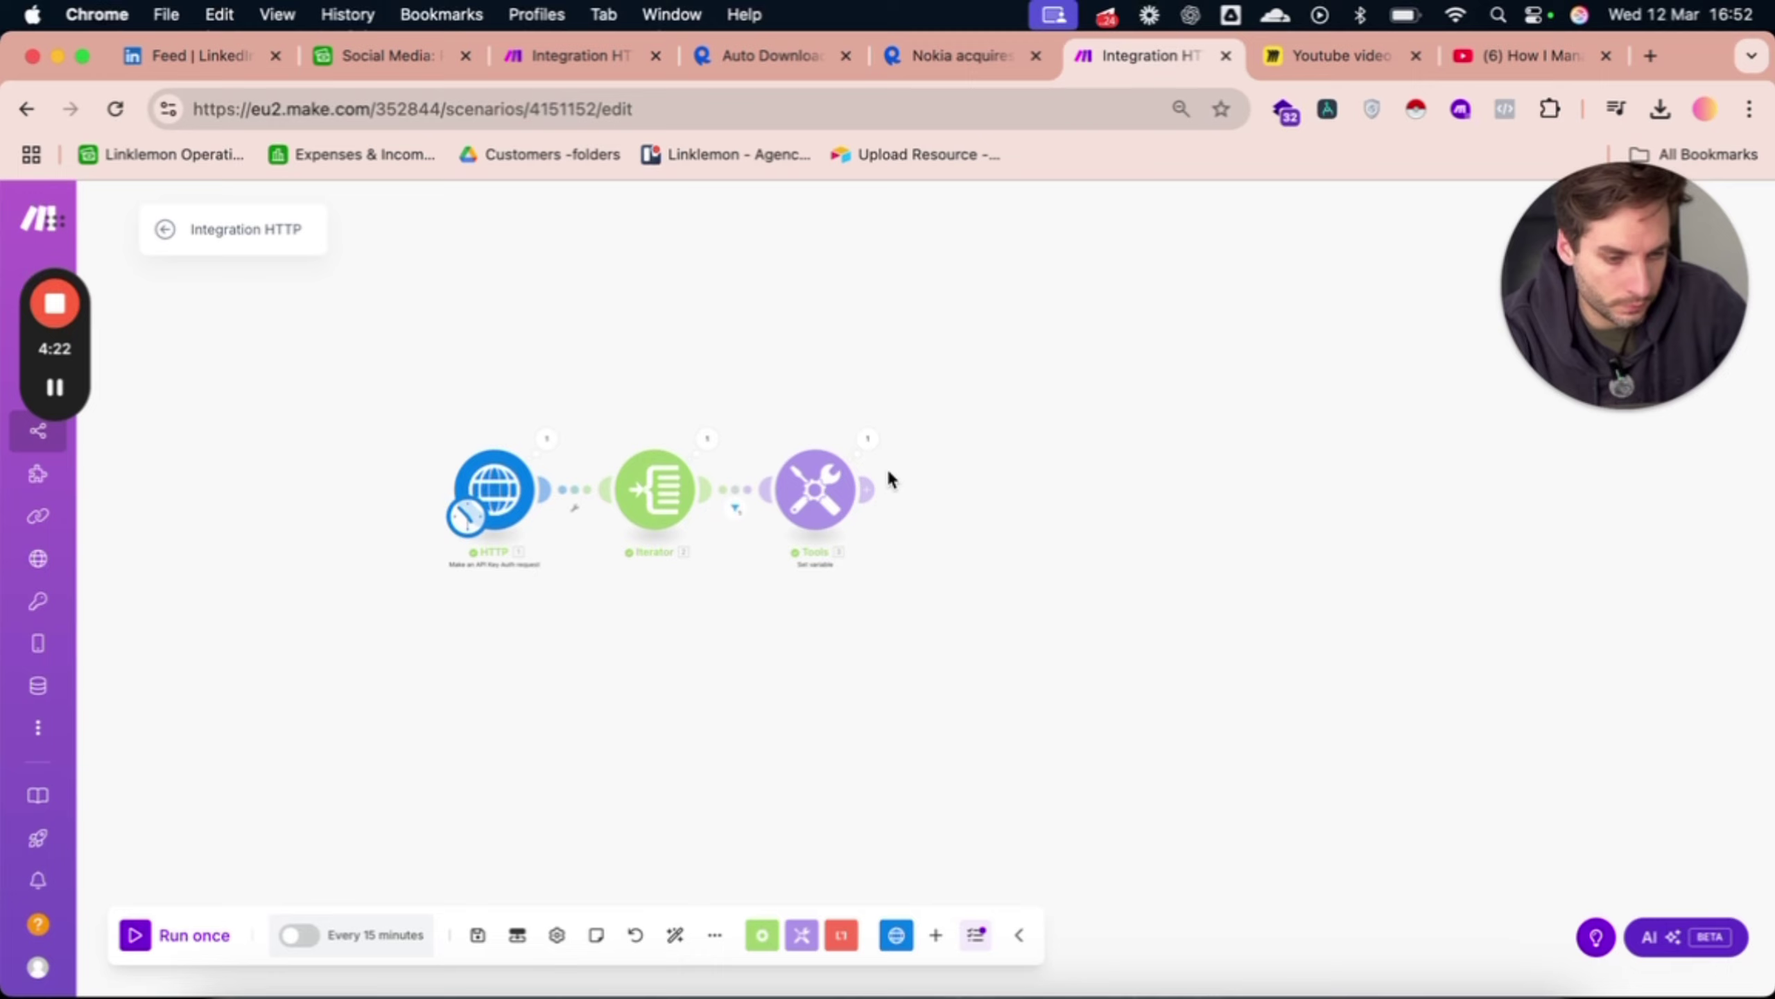
pyautogui.click(868, 439)
pyautogui.click(986, 543)
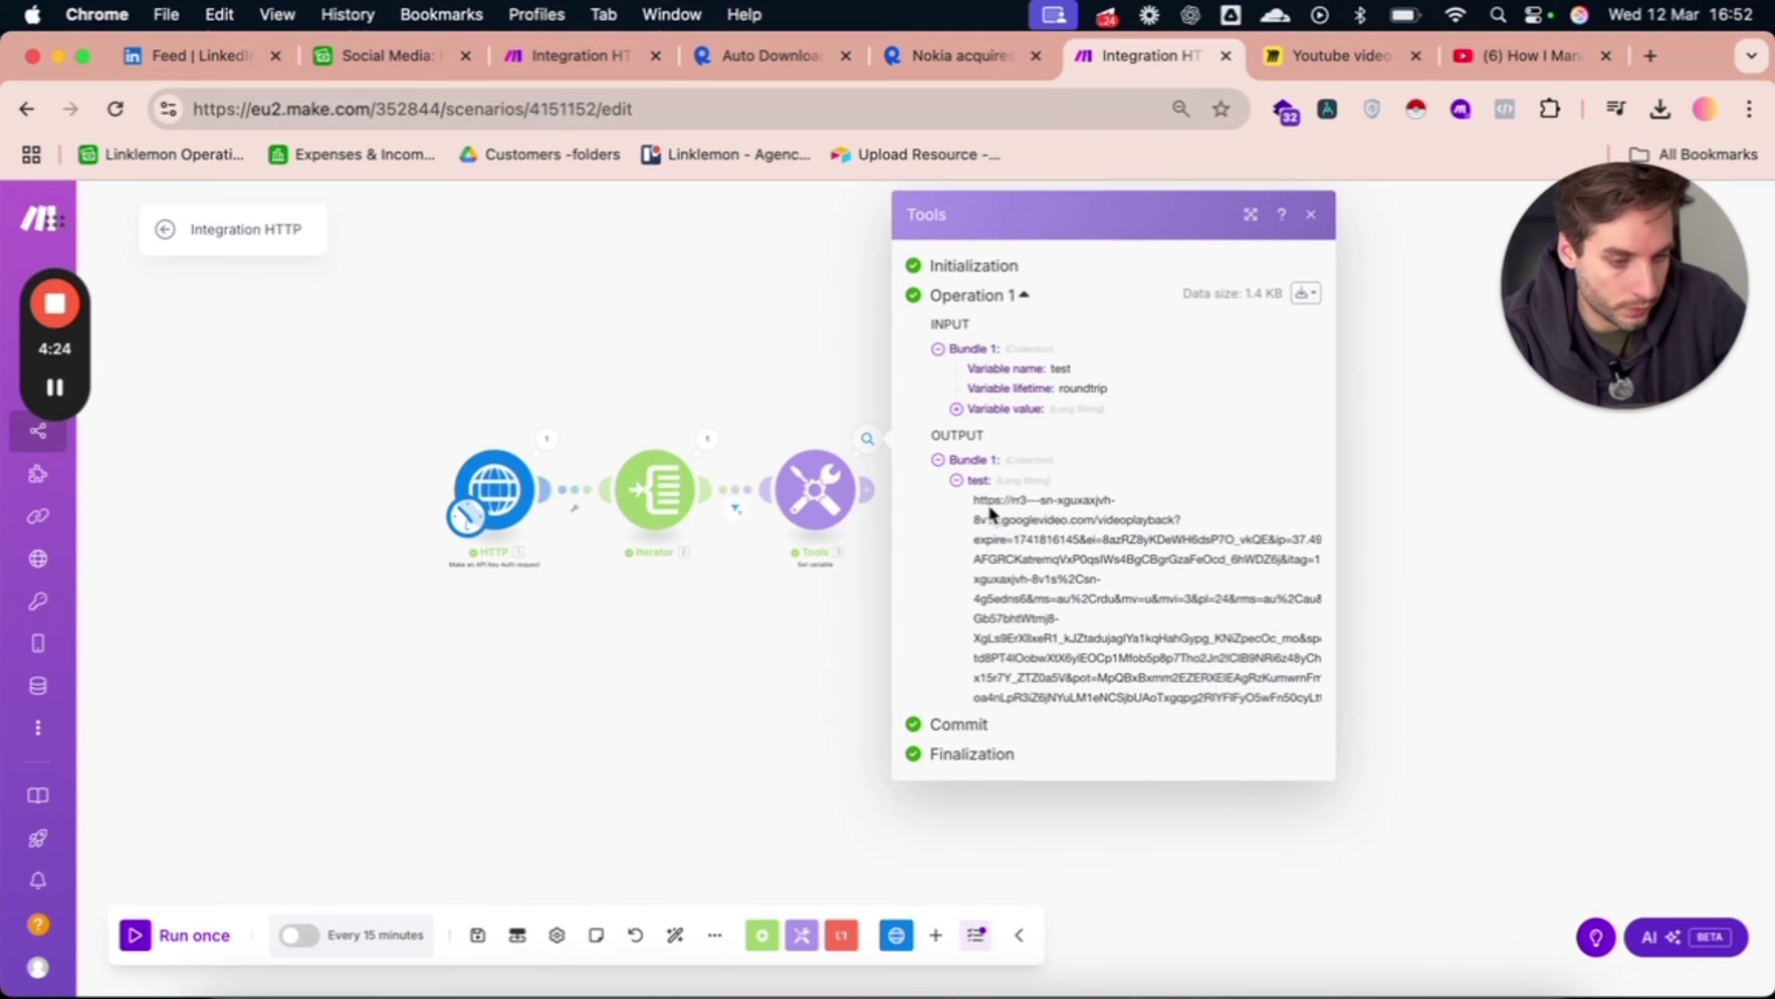
pyautogui.tripleClick(1167, 661)
pyautogui.press('super+c')
pyautogui.click(868, 493)
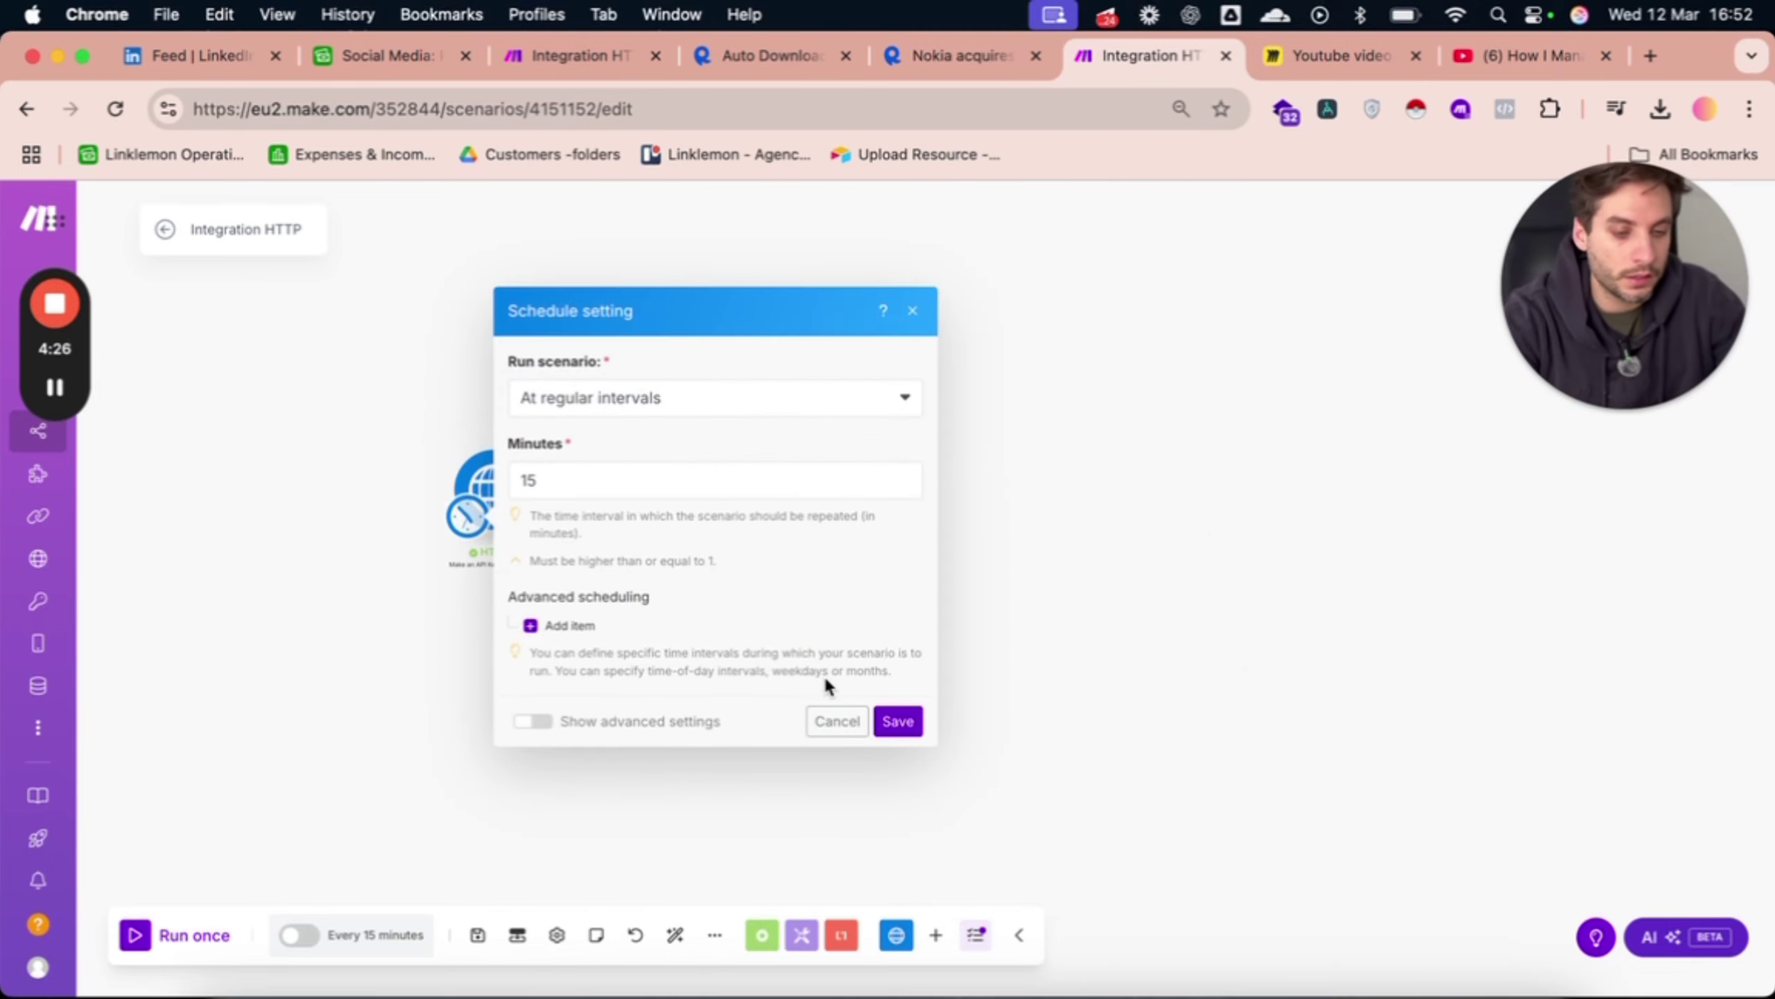
pyautogui.click(837, 721)
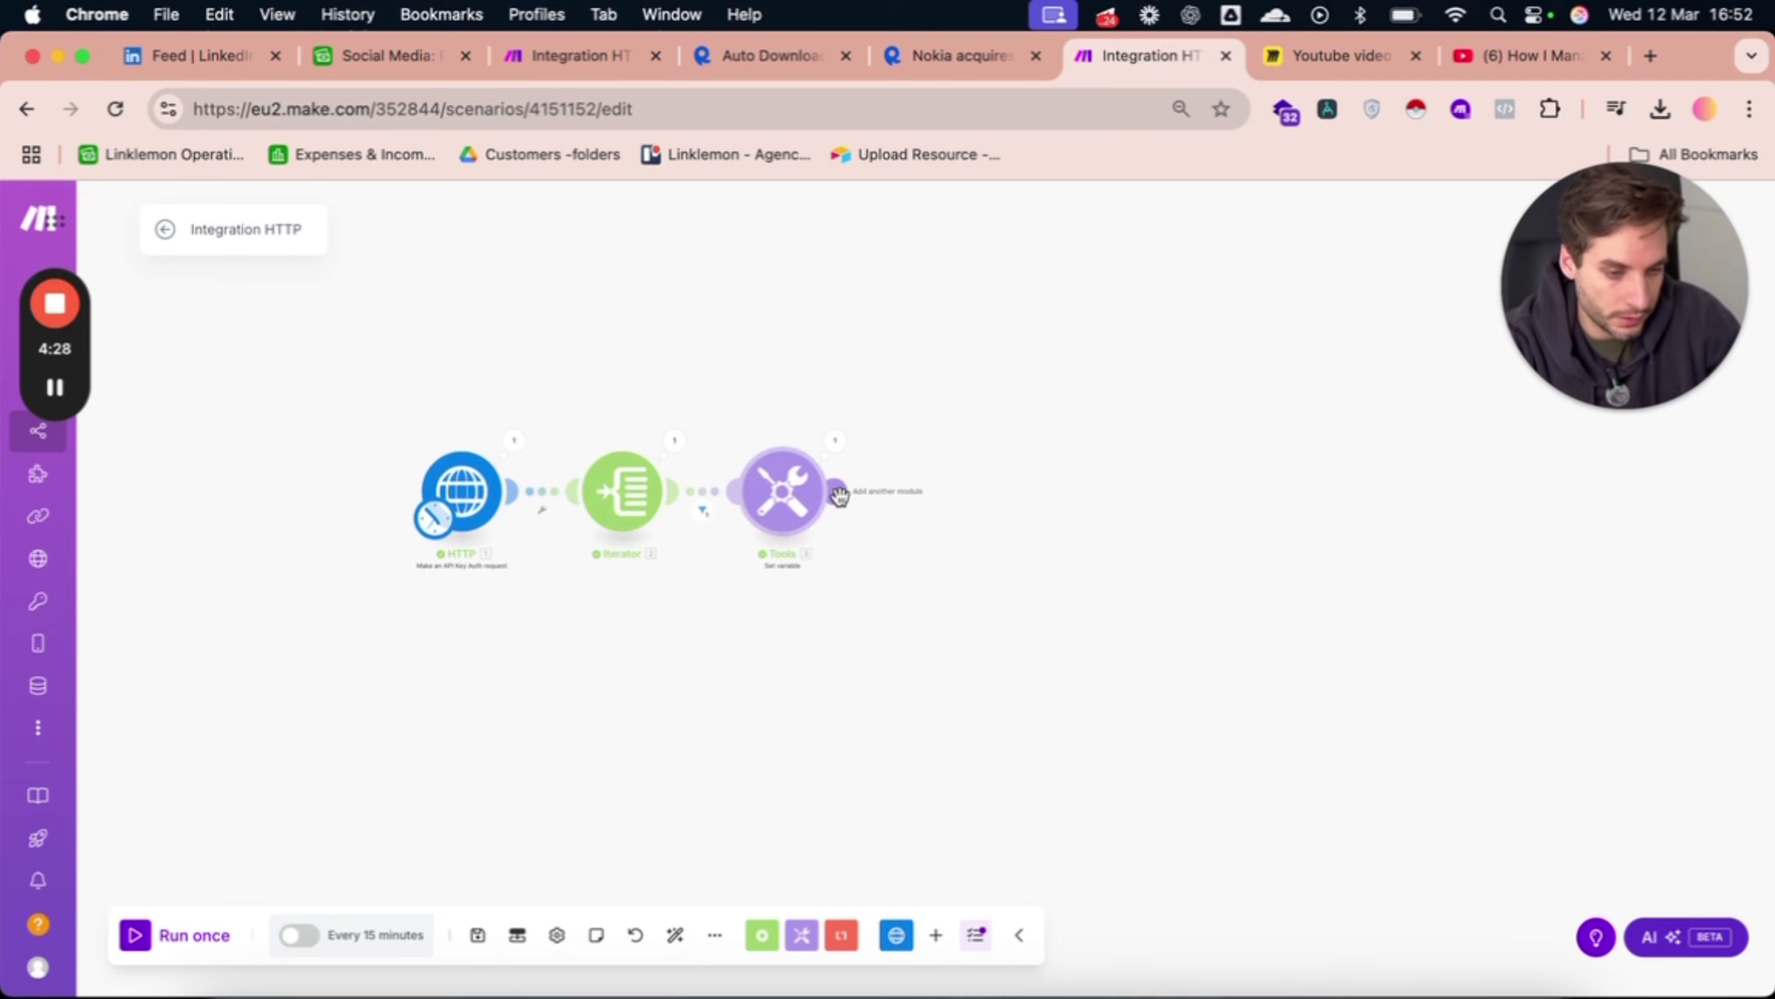
# Add an HTTP Get a file module after Set variable, map its URL to the Iterator's url, and save it.
pyautogui.click(839, 496)
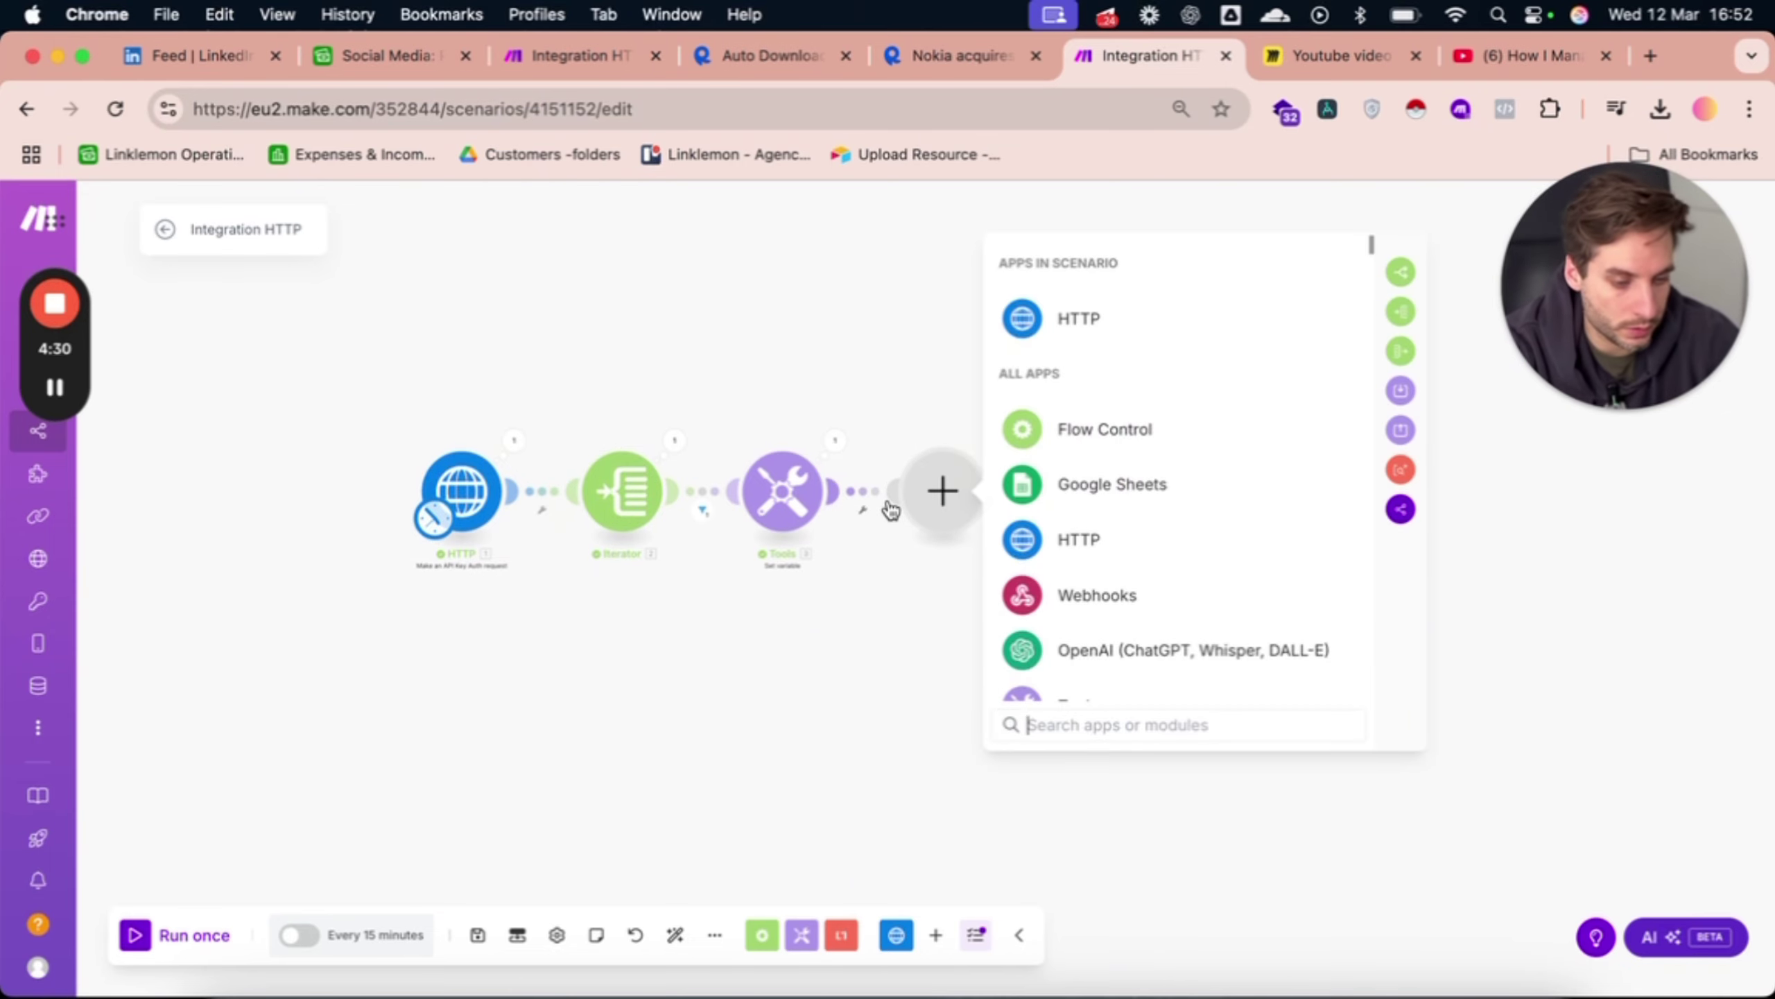
pyautogui.write('http')
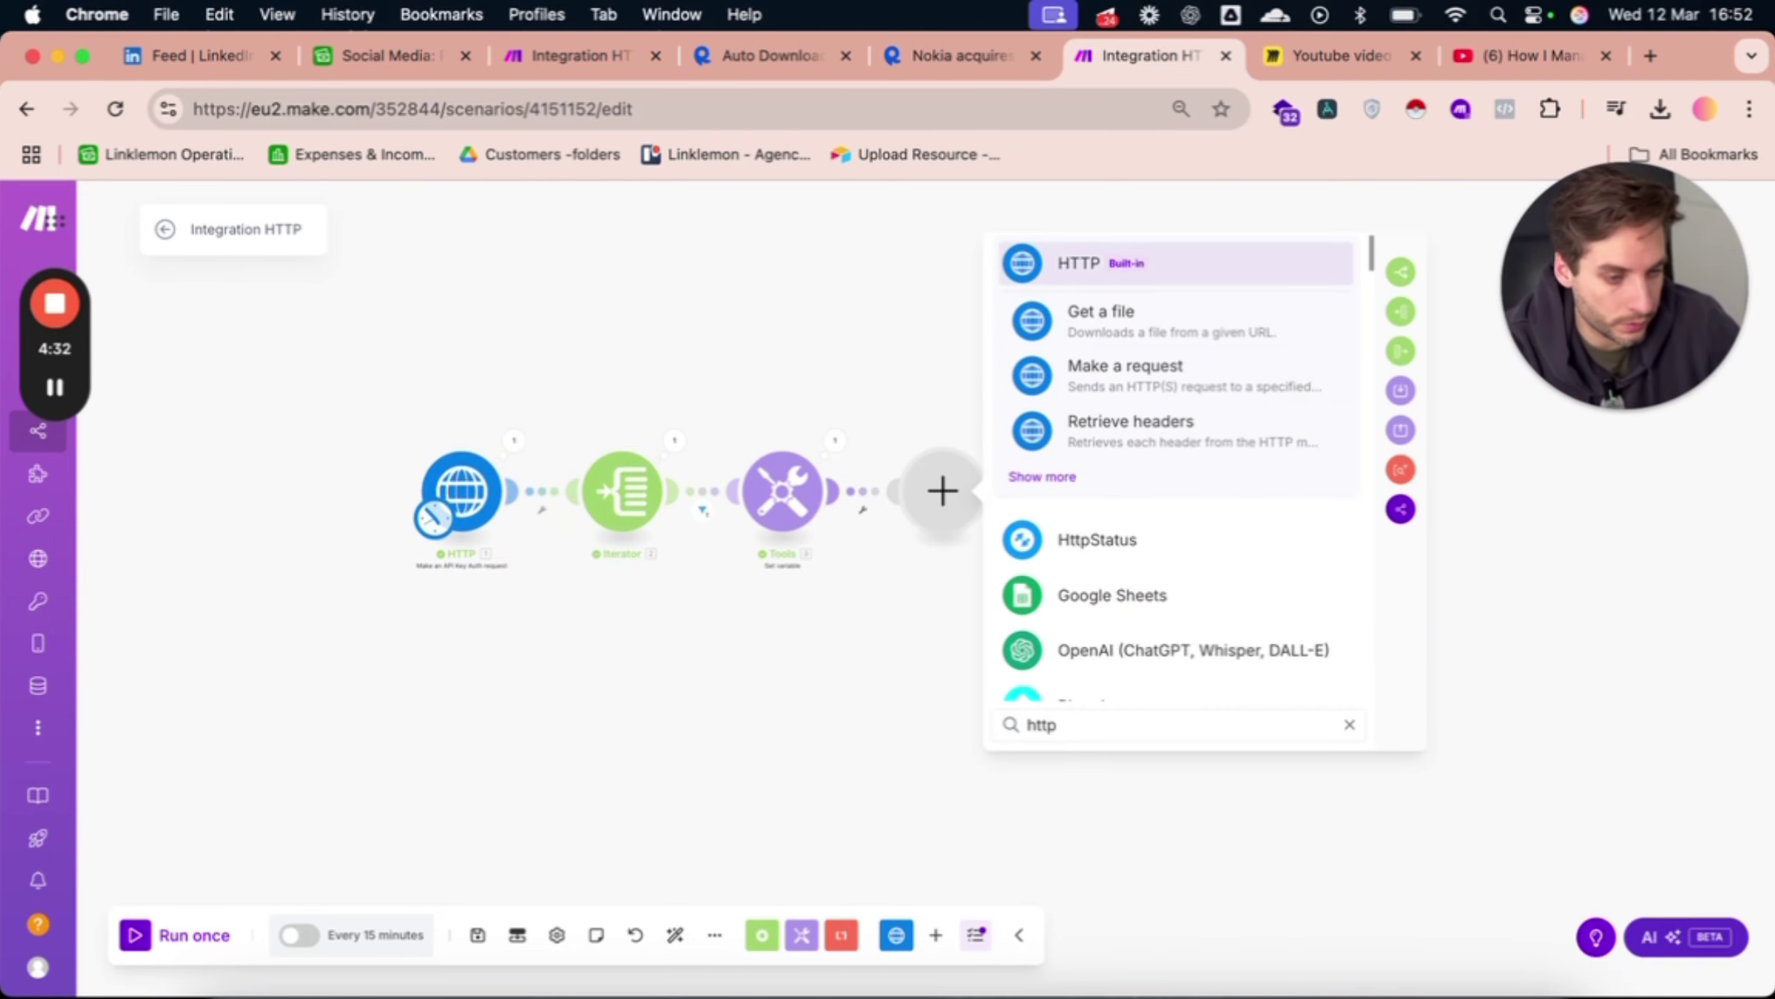
pyautogui.click(1206, 327)
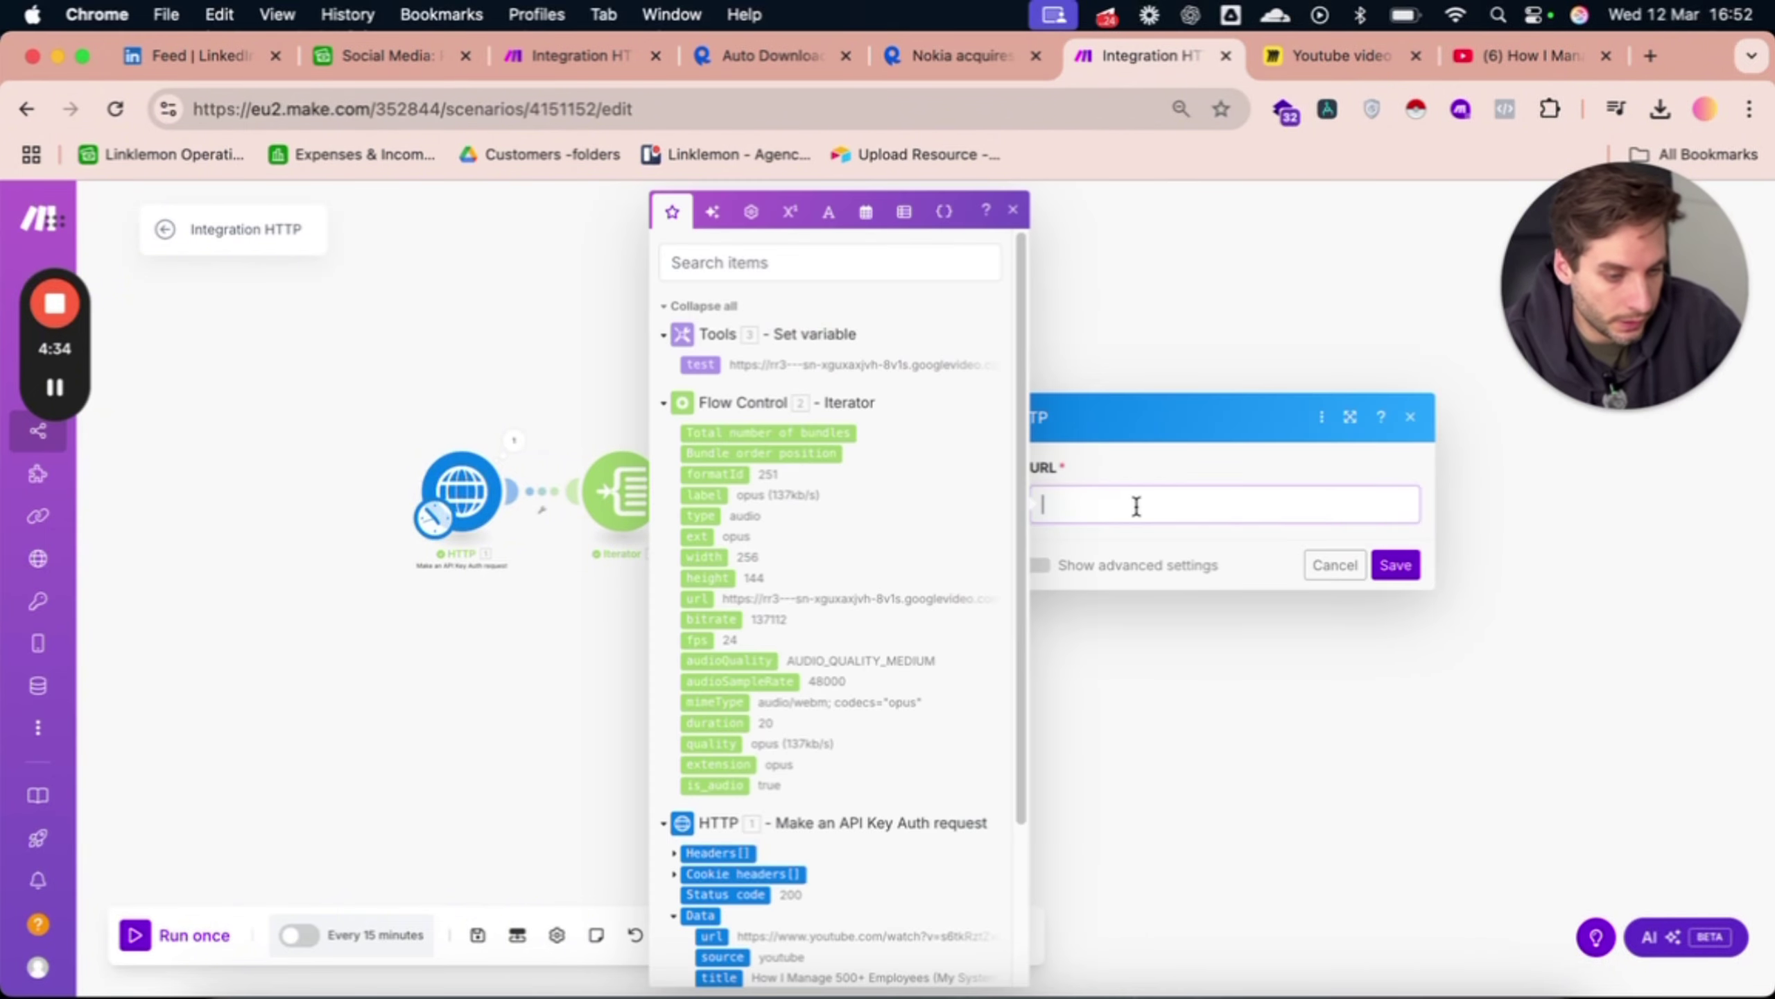
pyautogui.click(697, 599)
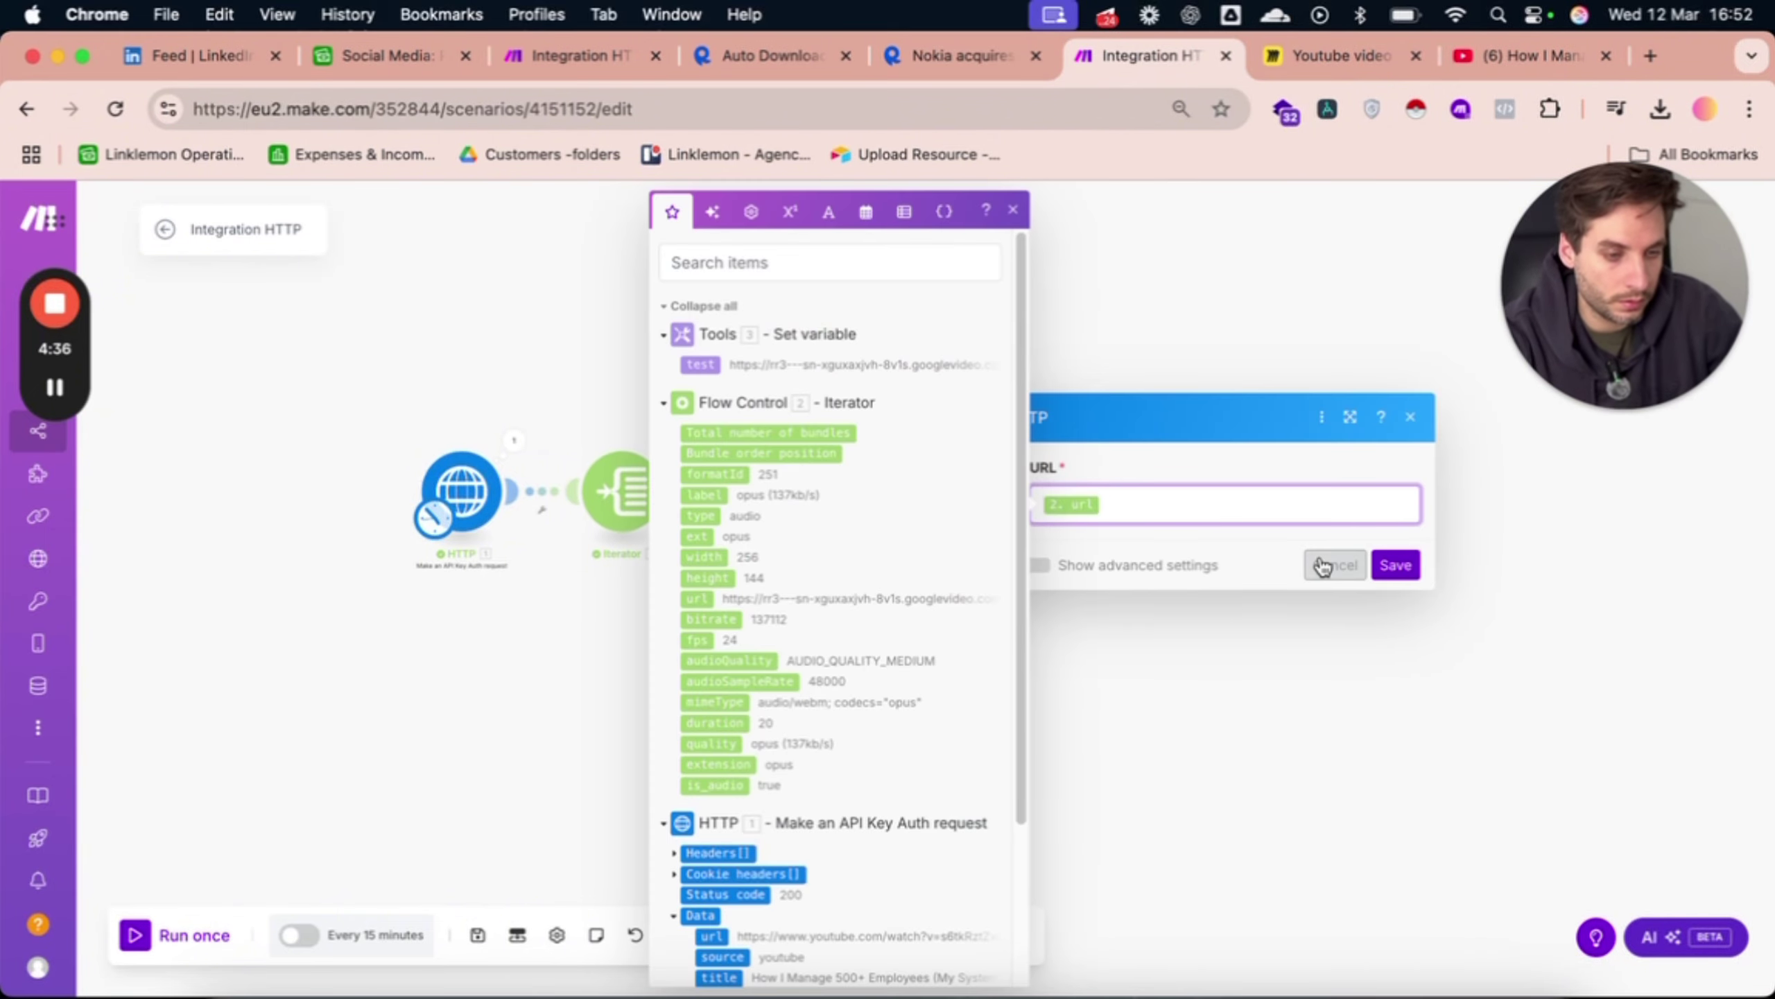
pyautogui.click(1396, 565)
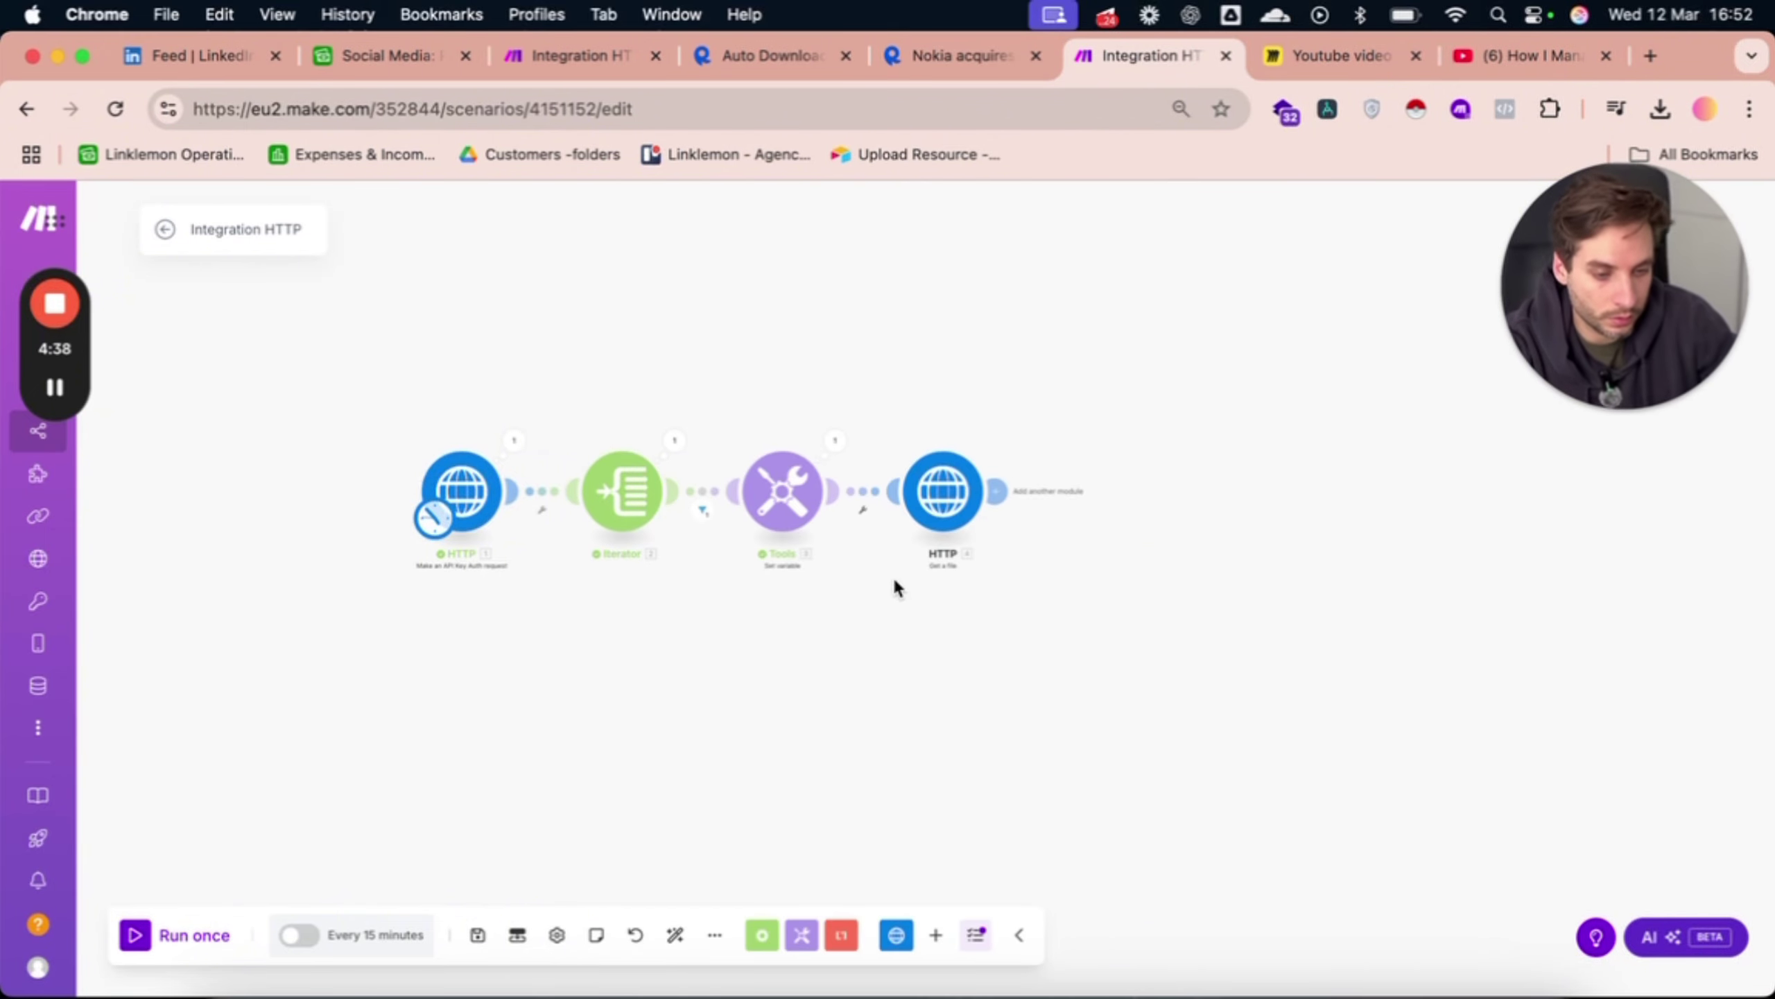
# Add an OpenAI Create a Transcription (Whisper) module after the HTTP Get a file module.
pyautogui.click(999, 502)
pyautogui.write('his')
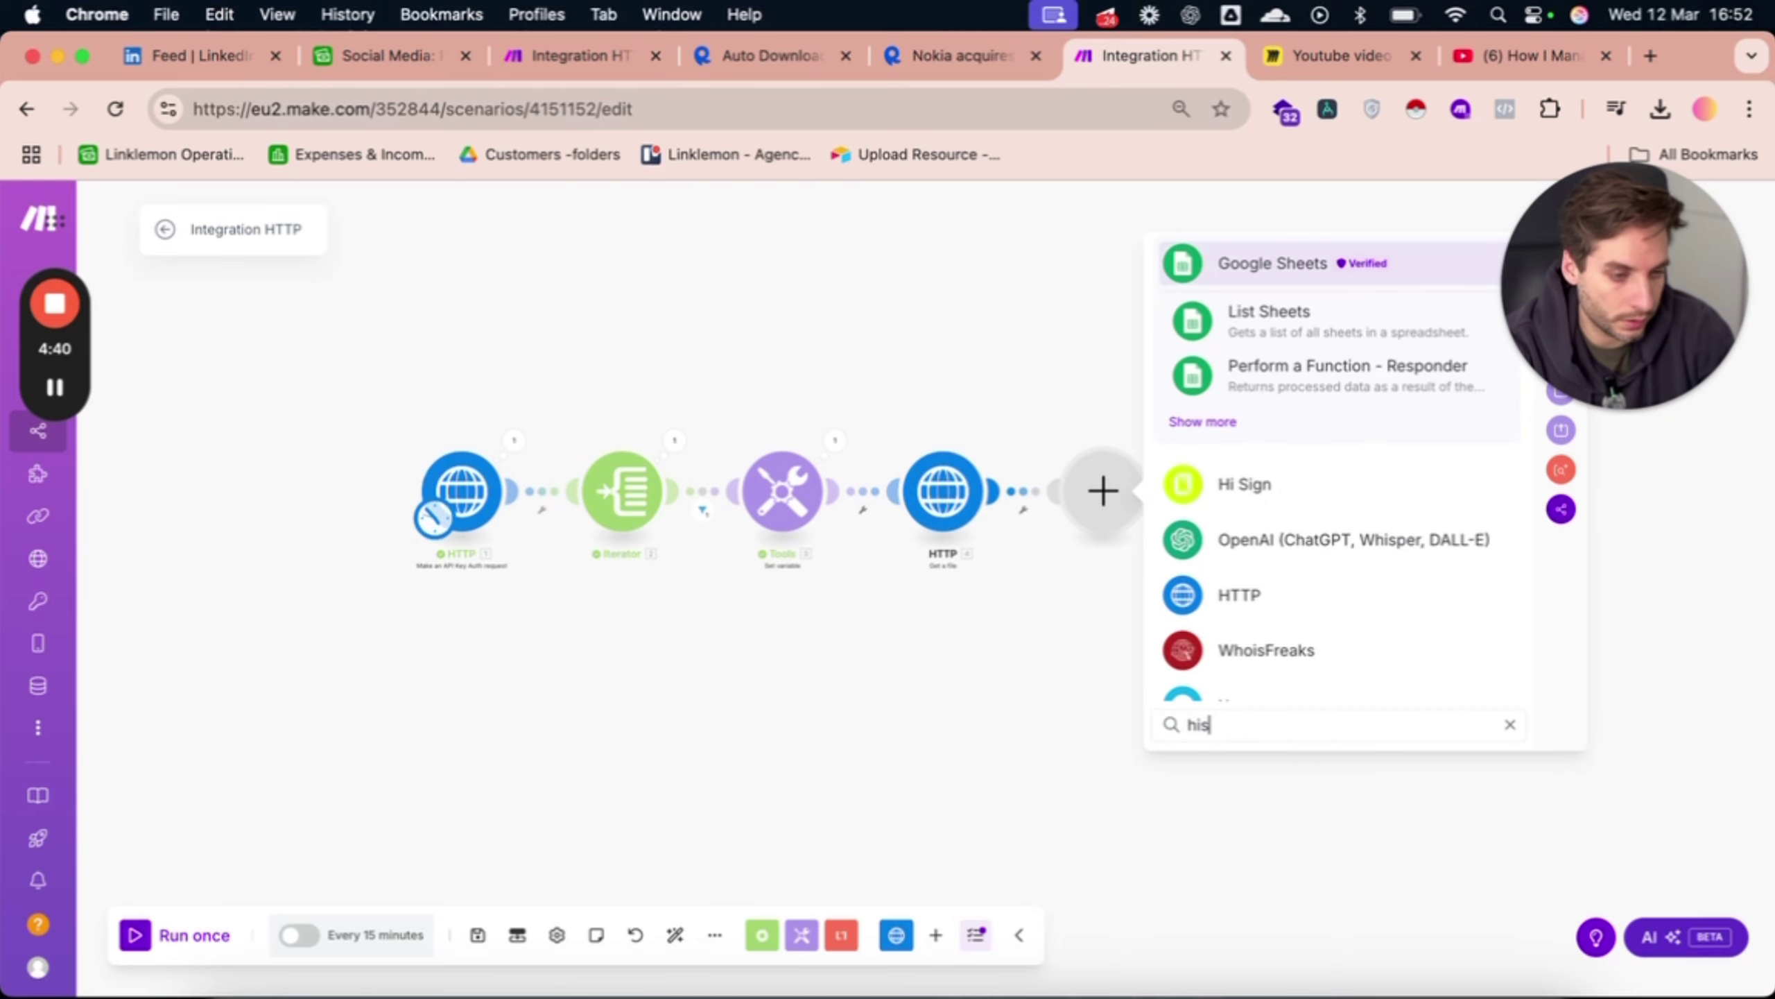
pyautogui.press('BackSpace')
pyautogui.press('BackSpace')
pyautogui.press('BackSpace')
pyautogui.write('whisper')
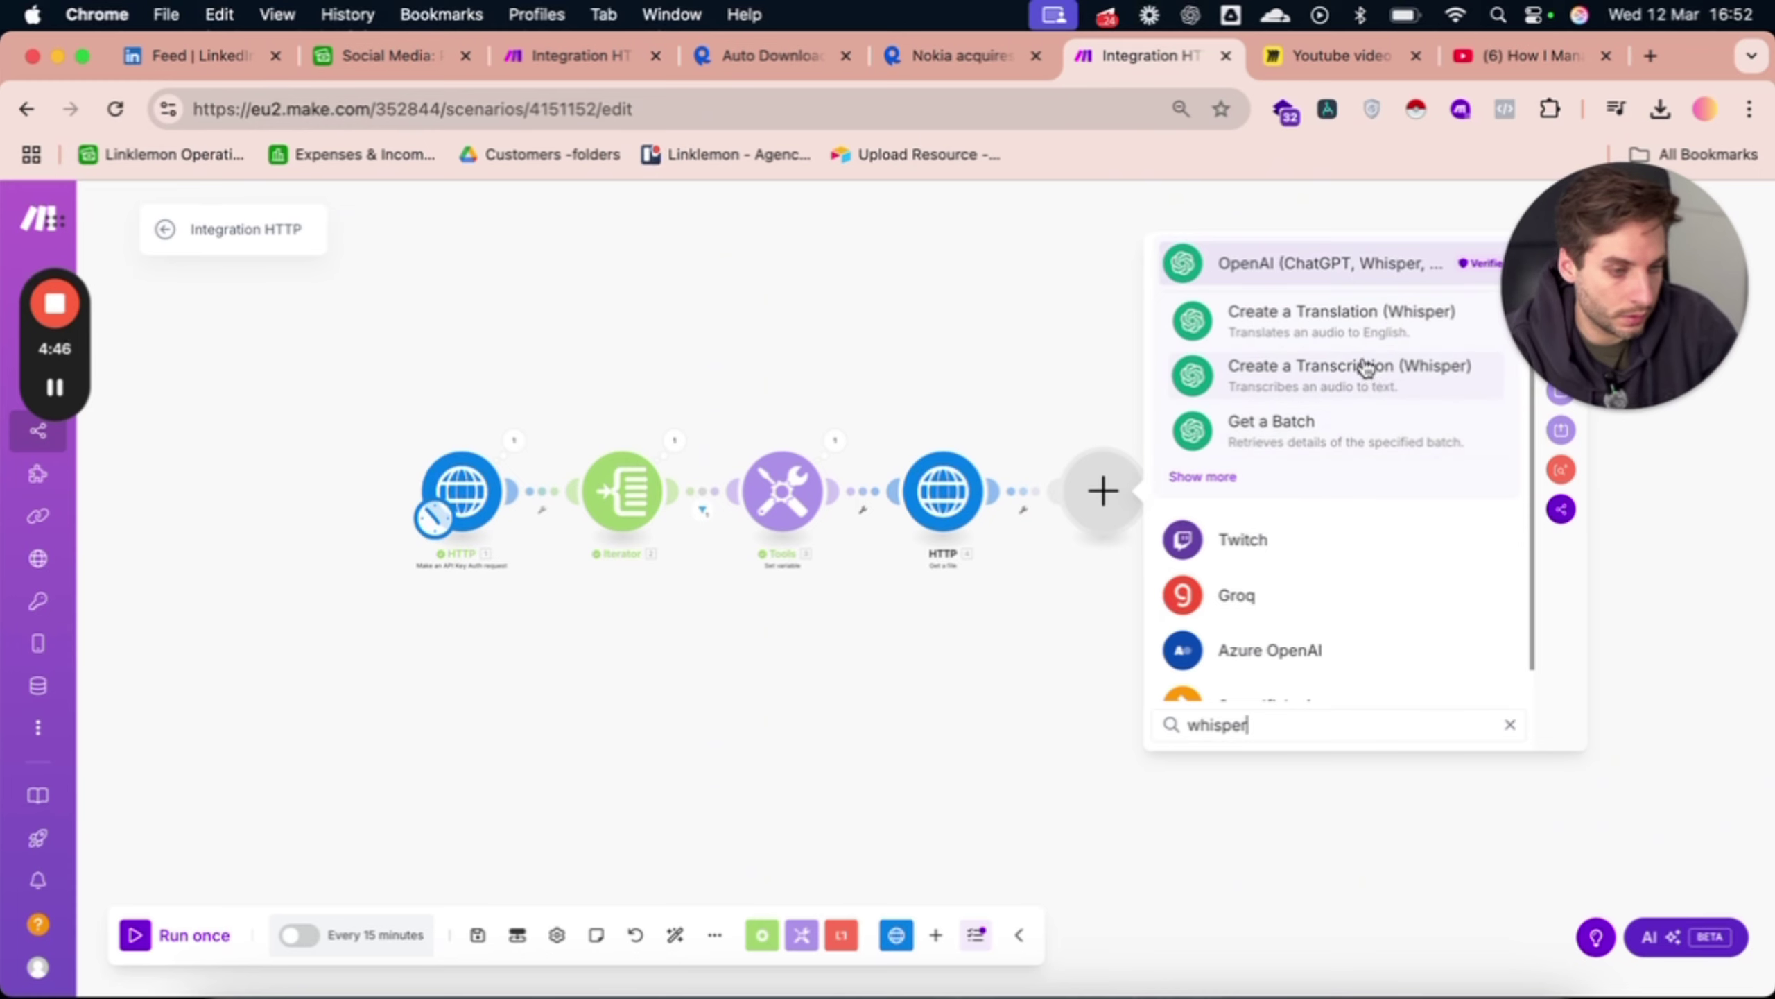
pyautogui.click(1354, 399)
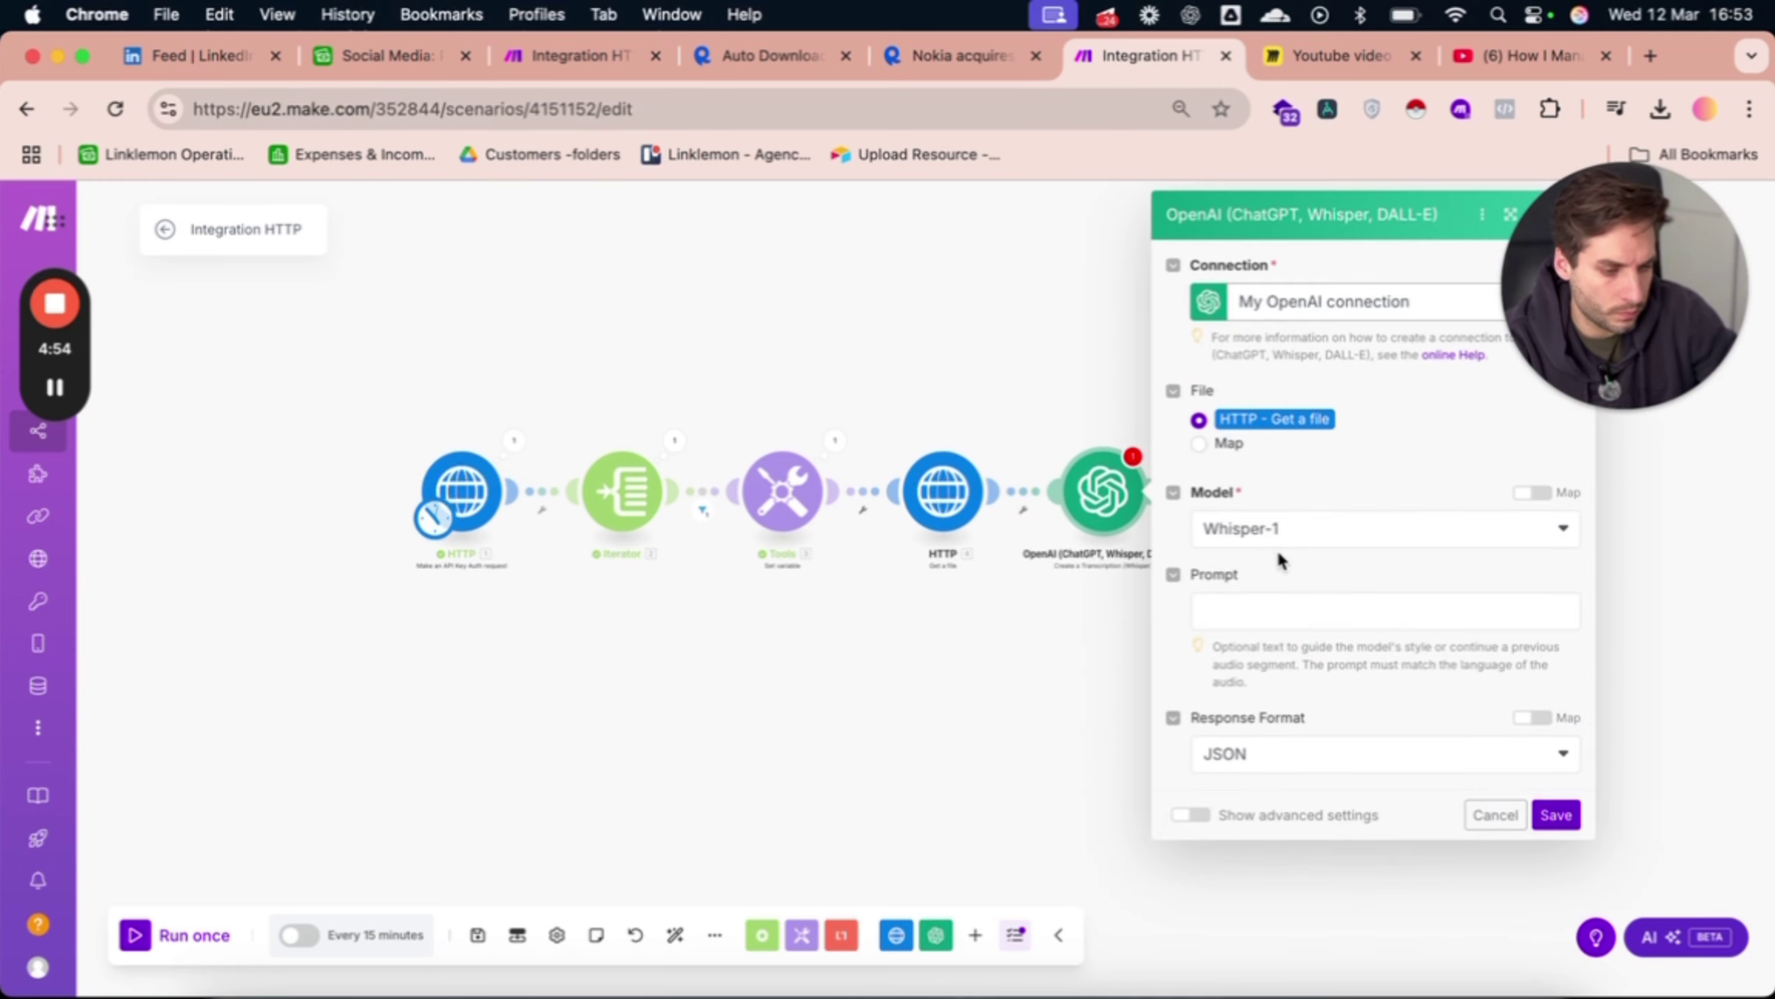
# Enter "translate this audio into english" as the transcription module's prompt, save it, and review its settings once more.
pyautogui.click(1326, 621)
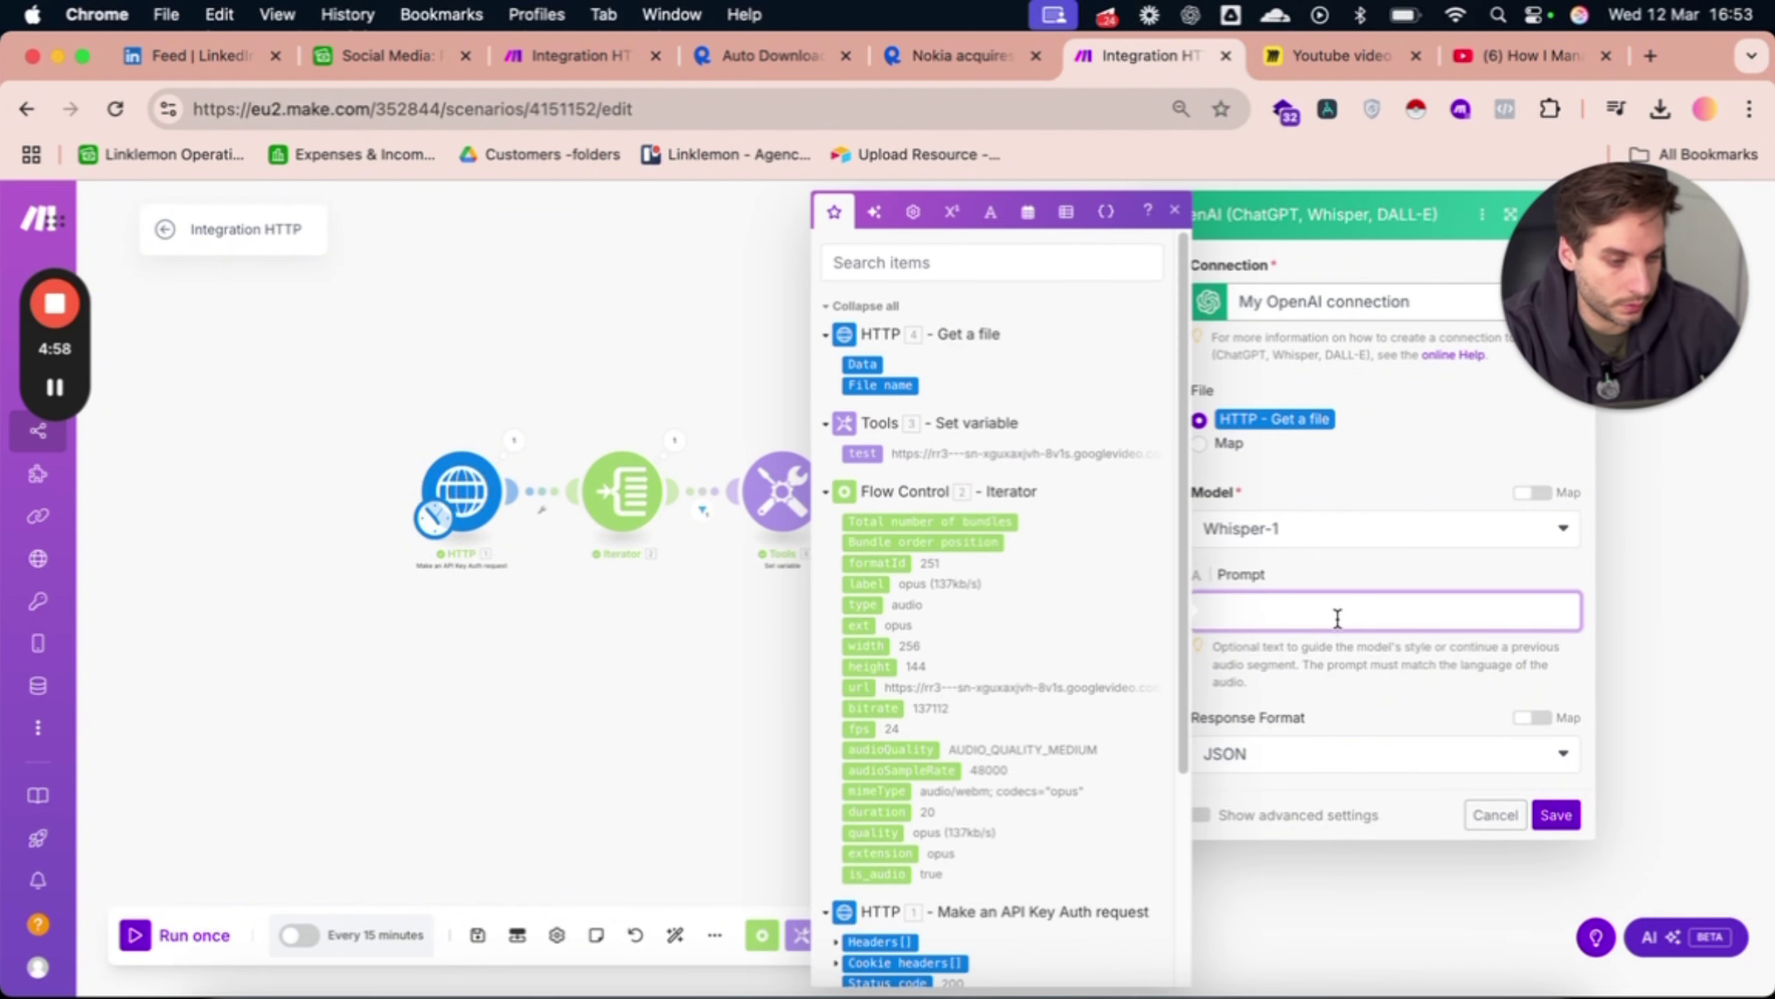
pyautogui.write('transl')
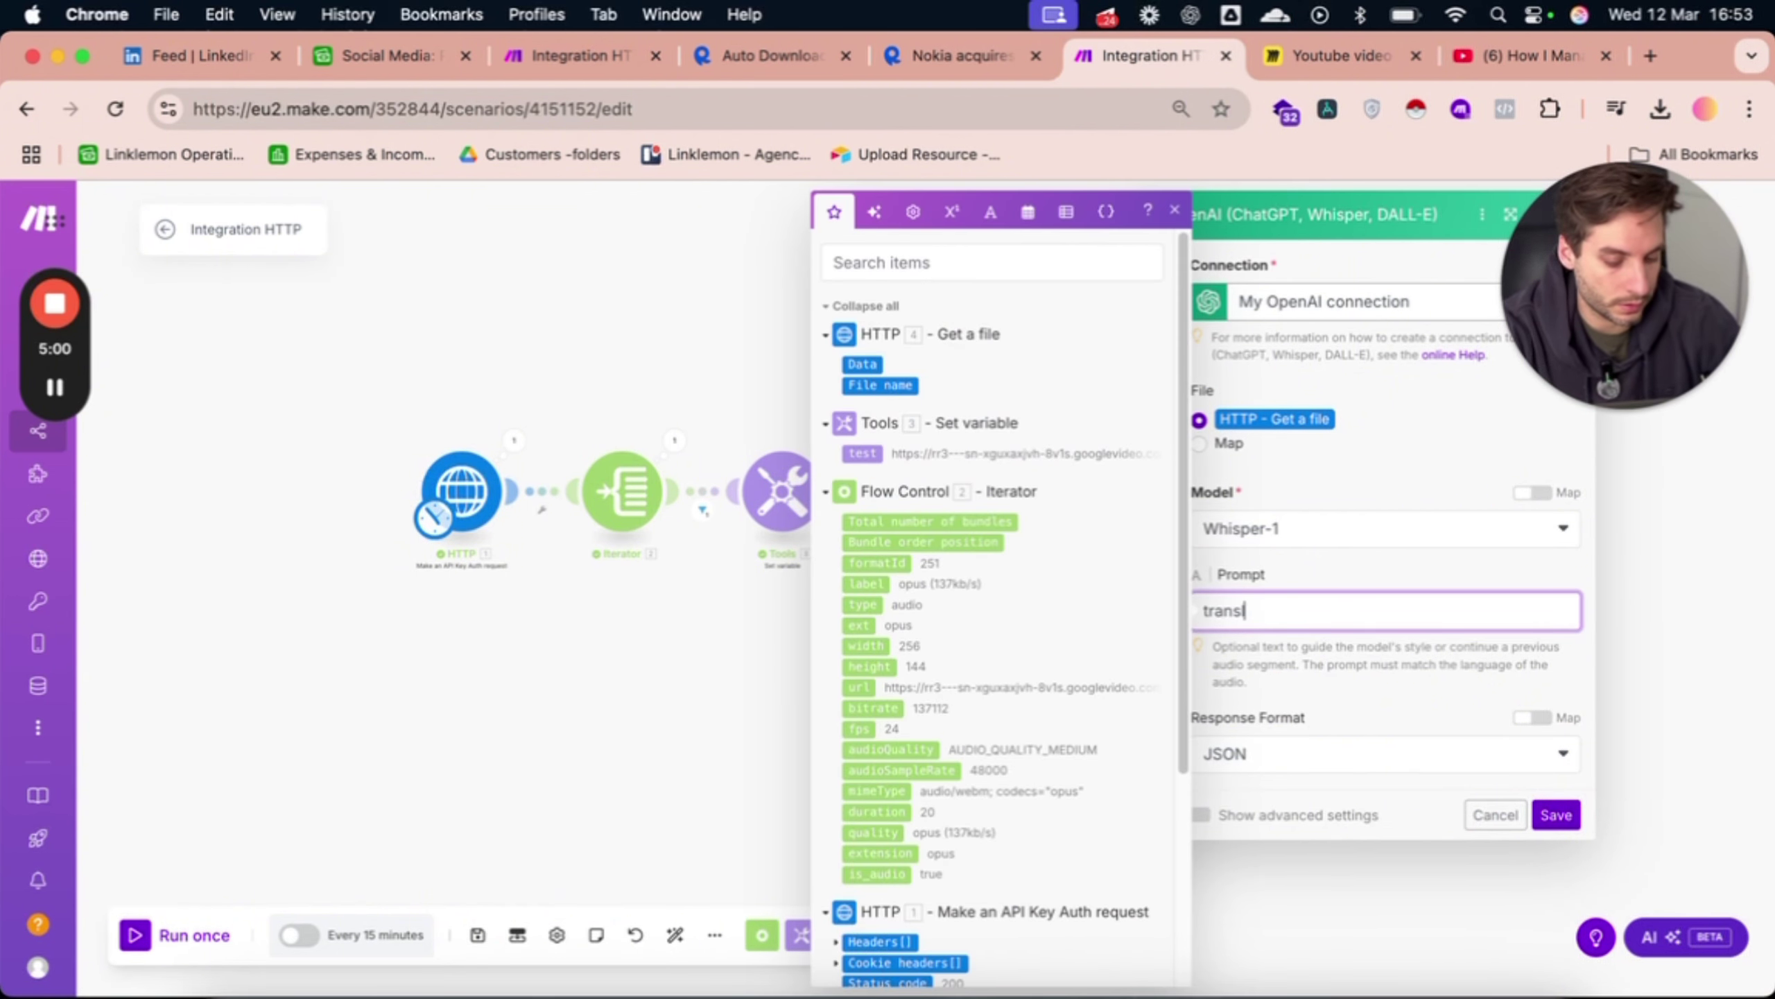
pyautogui.write('ate this')
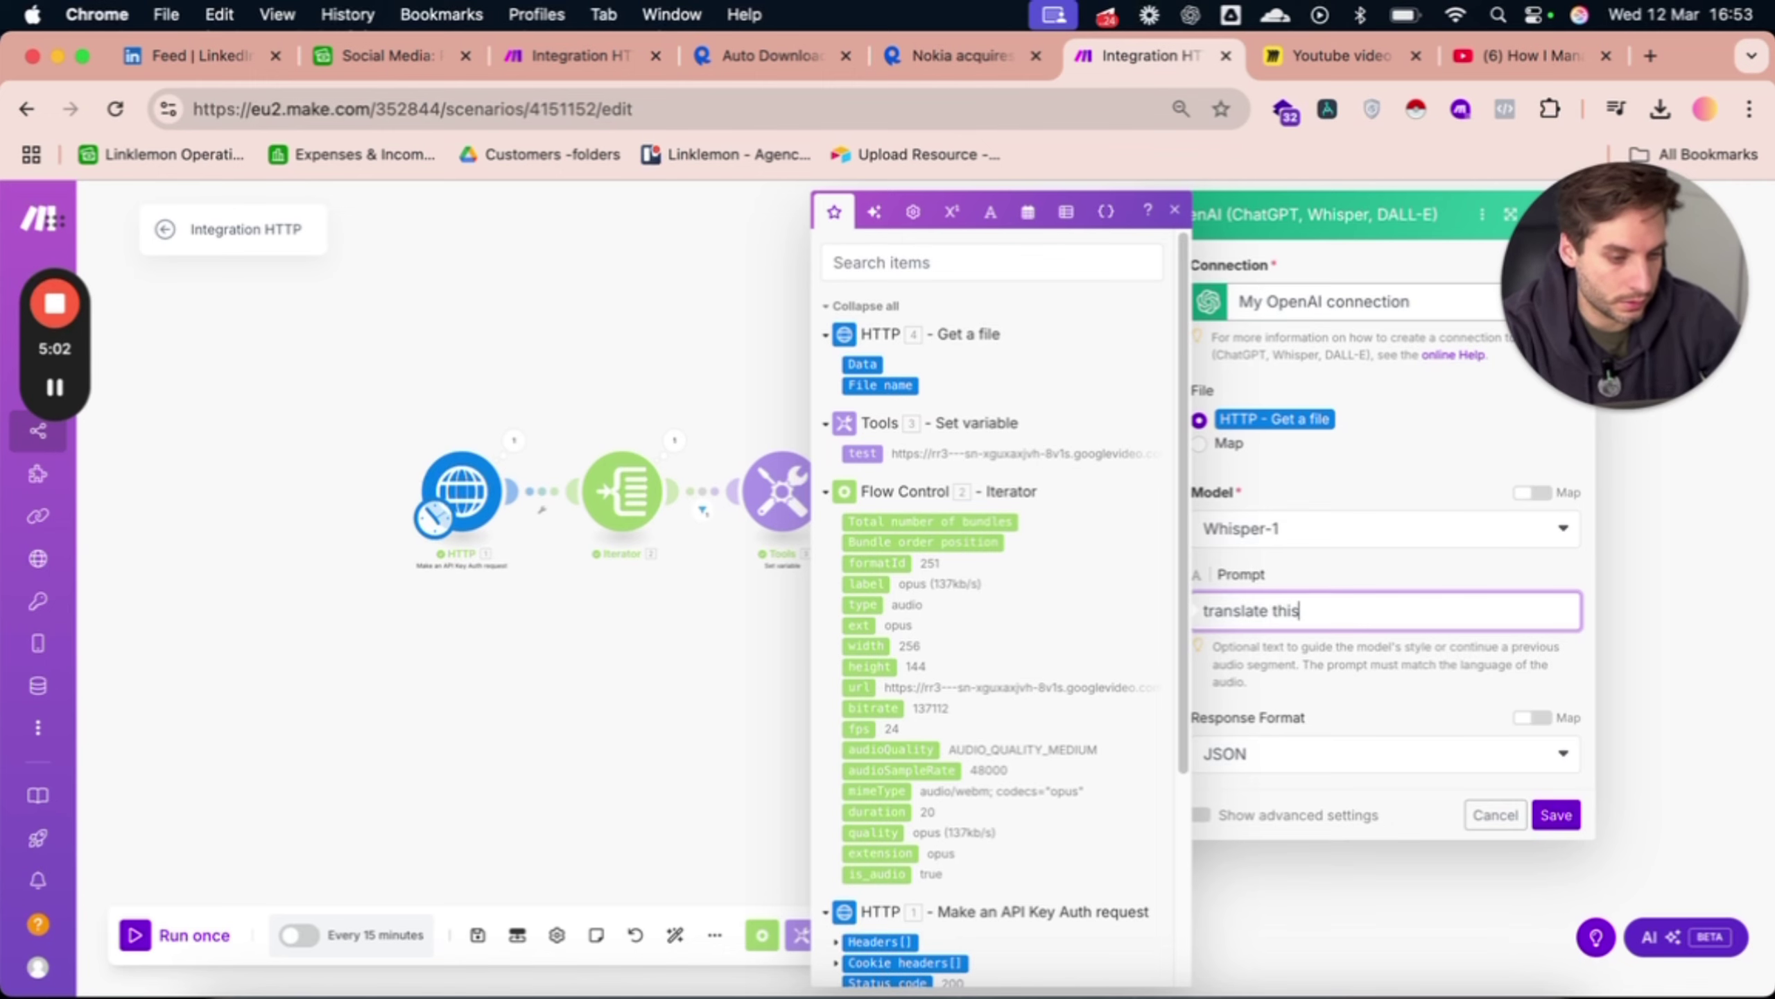
pyautogui.write(' audio into english')
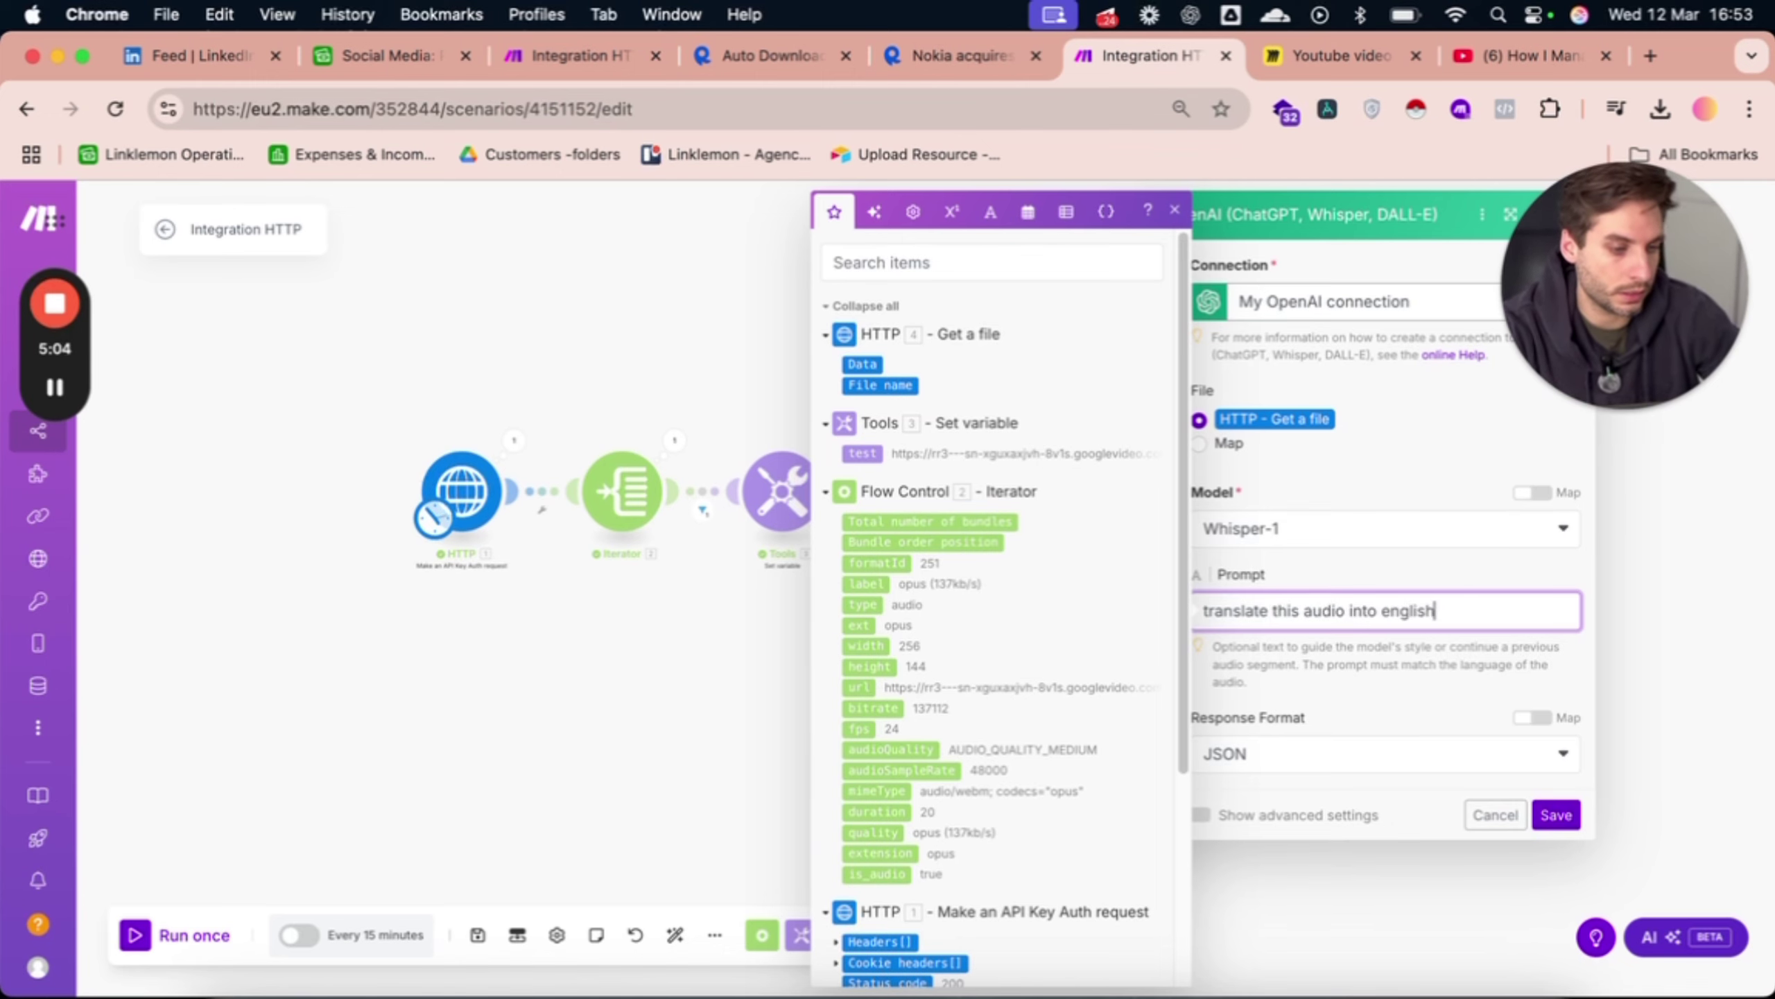
pyautogui.click(1556, 814)
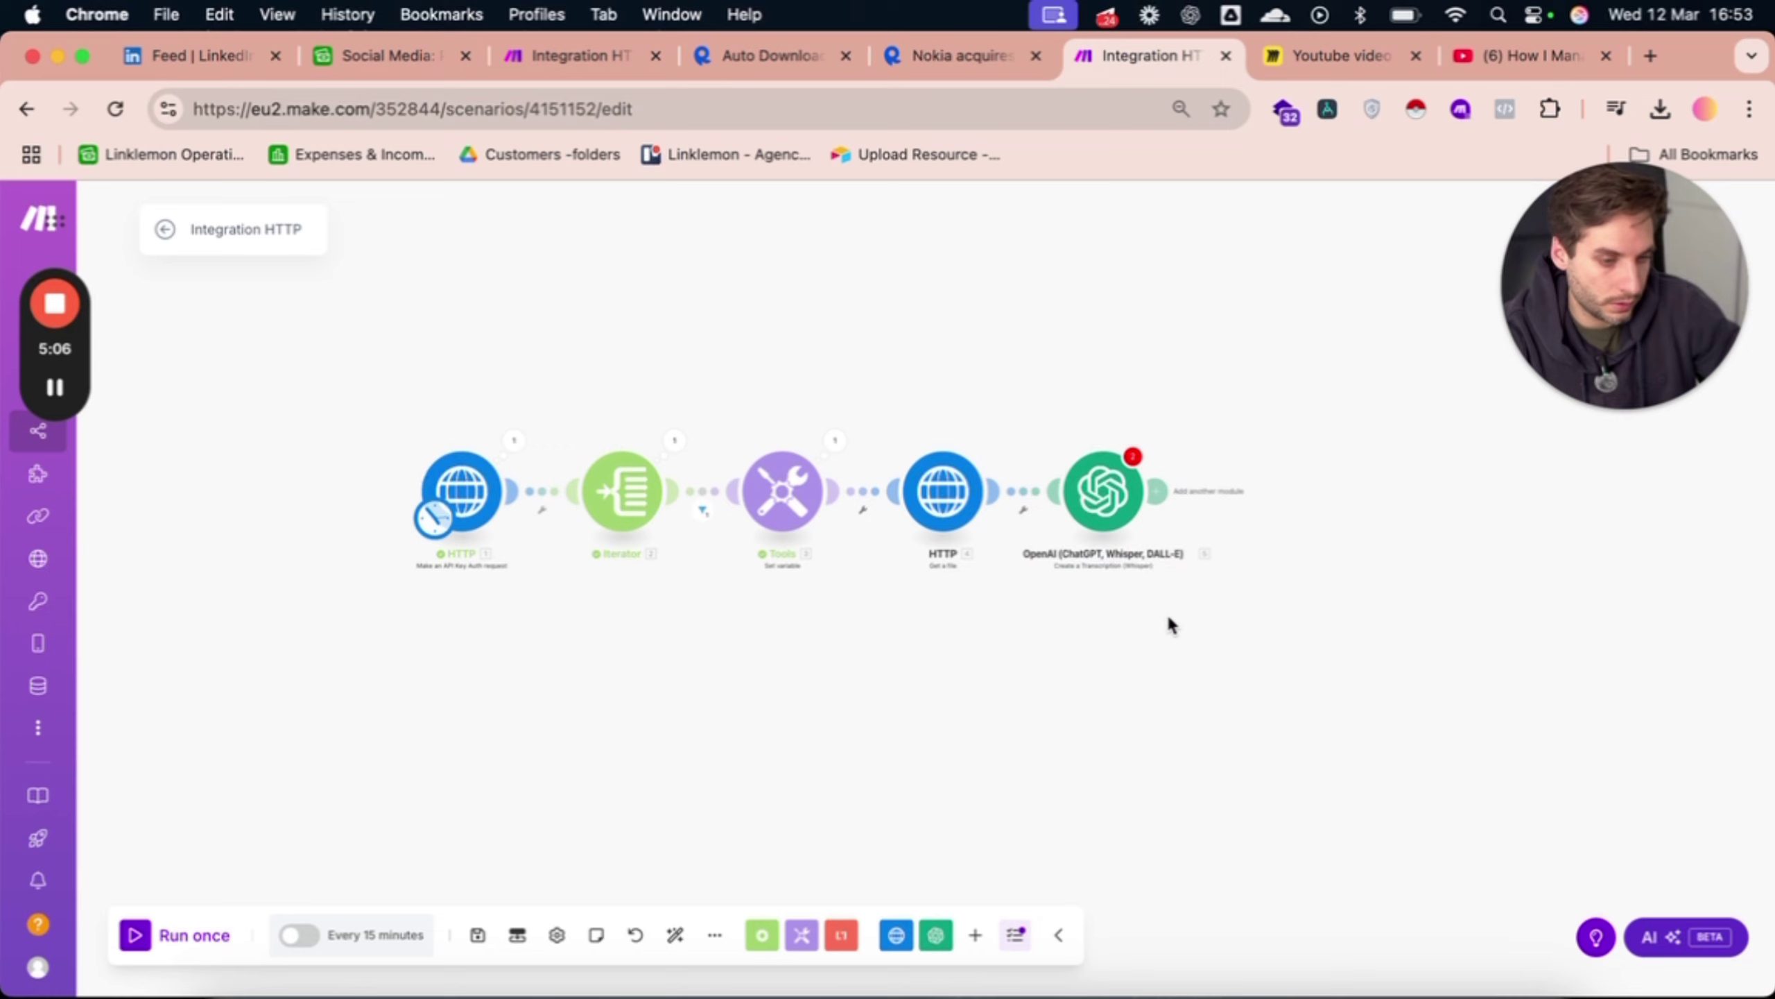
pyautogui.click(874, 549)
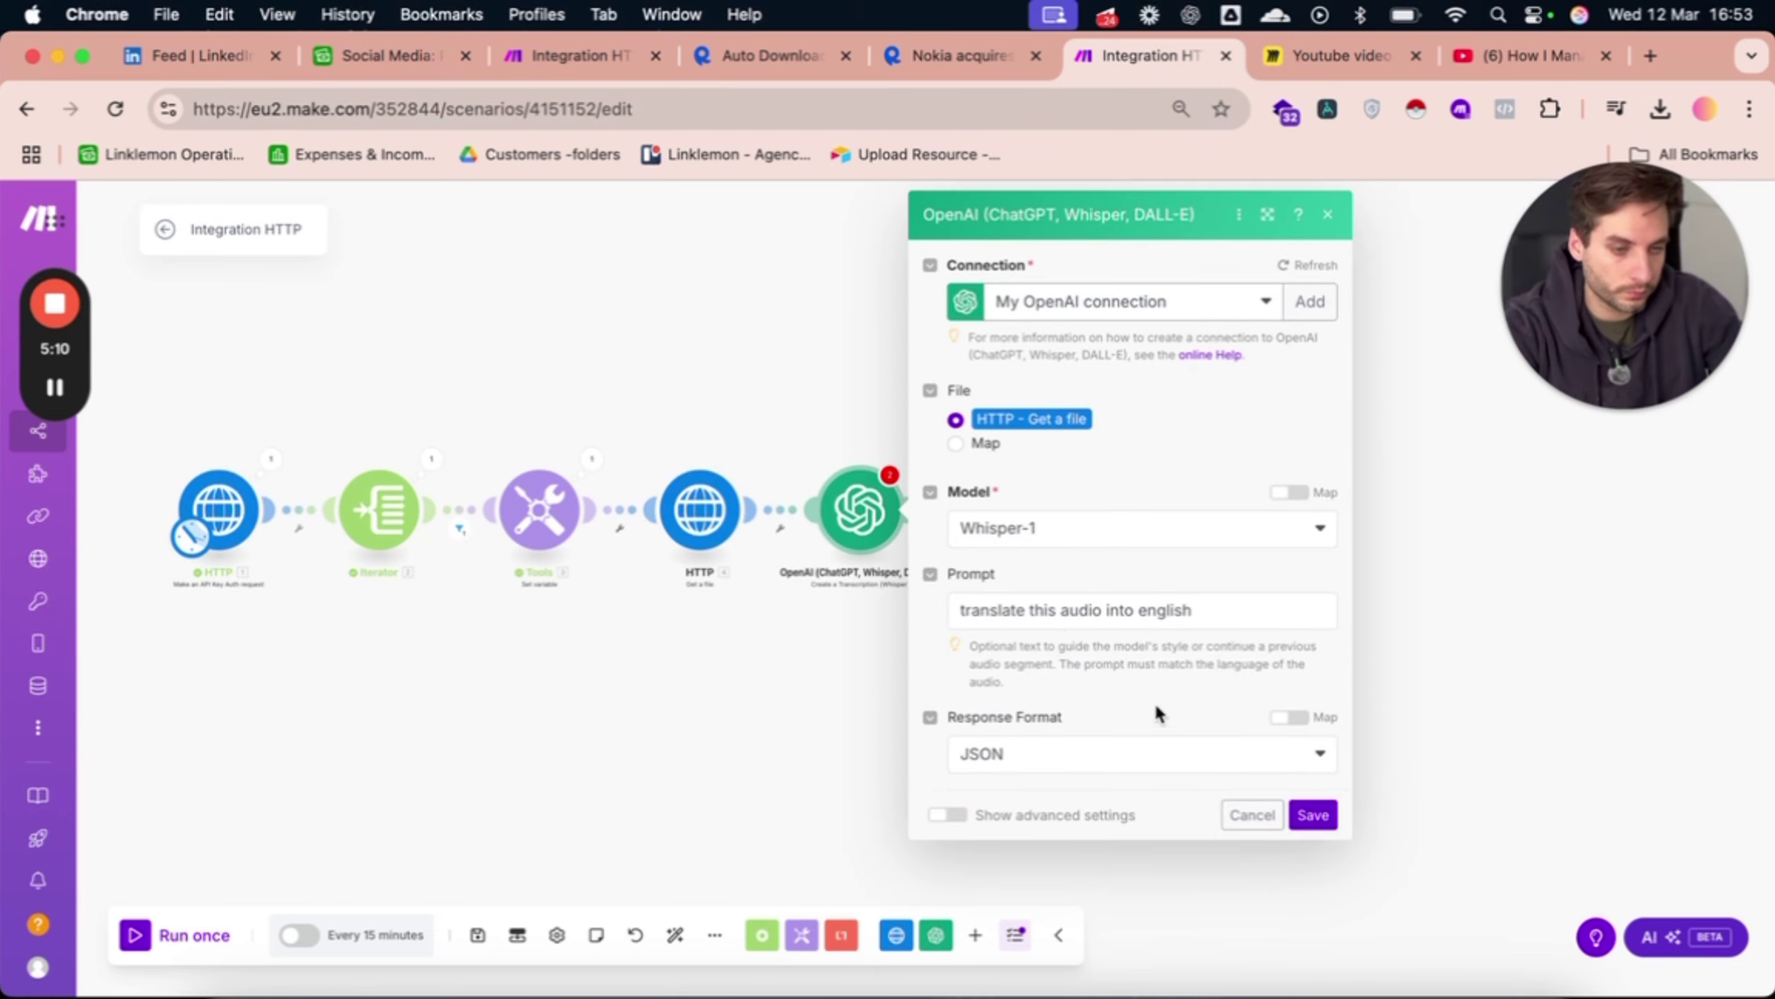
pyautogui.click(1300, 805)
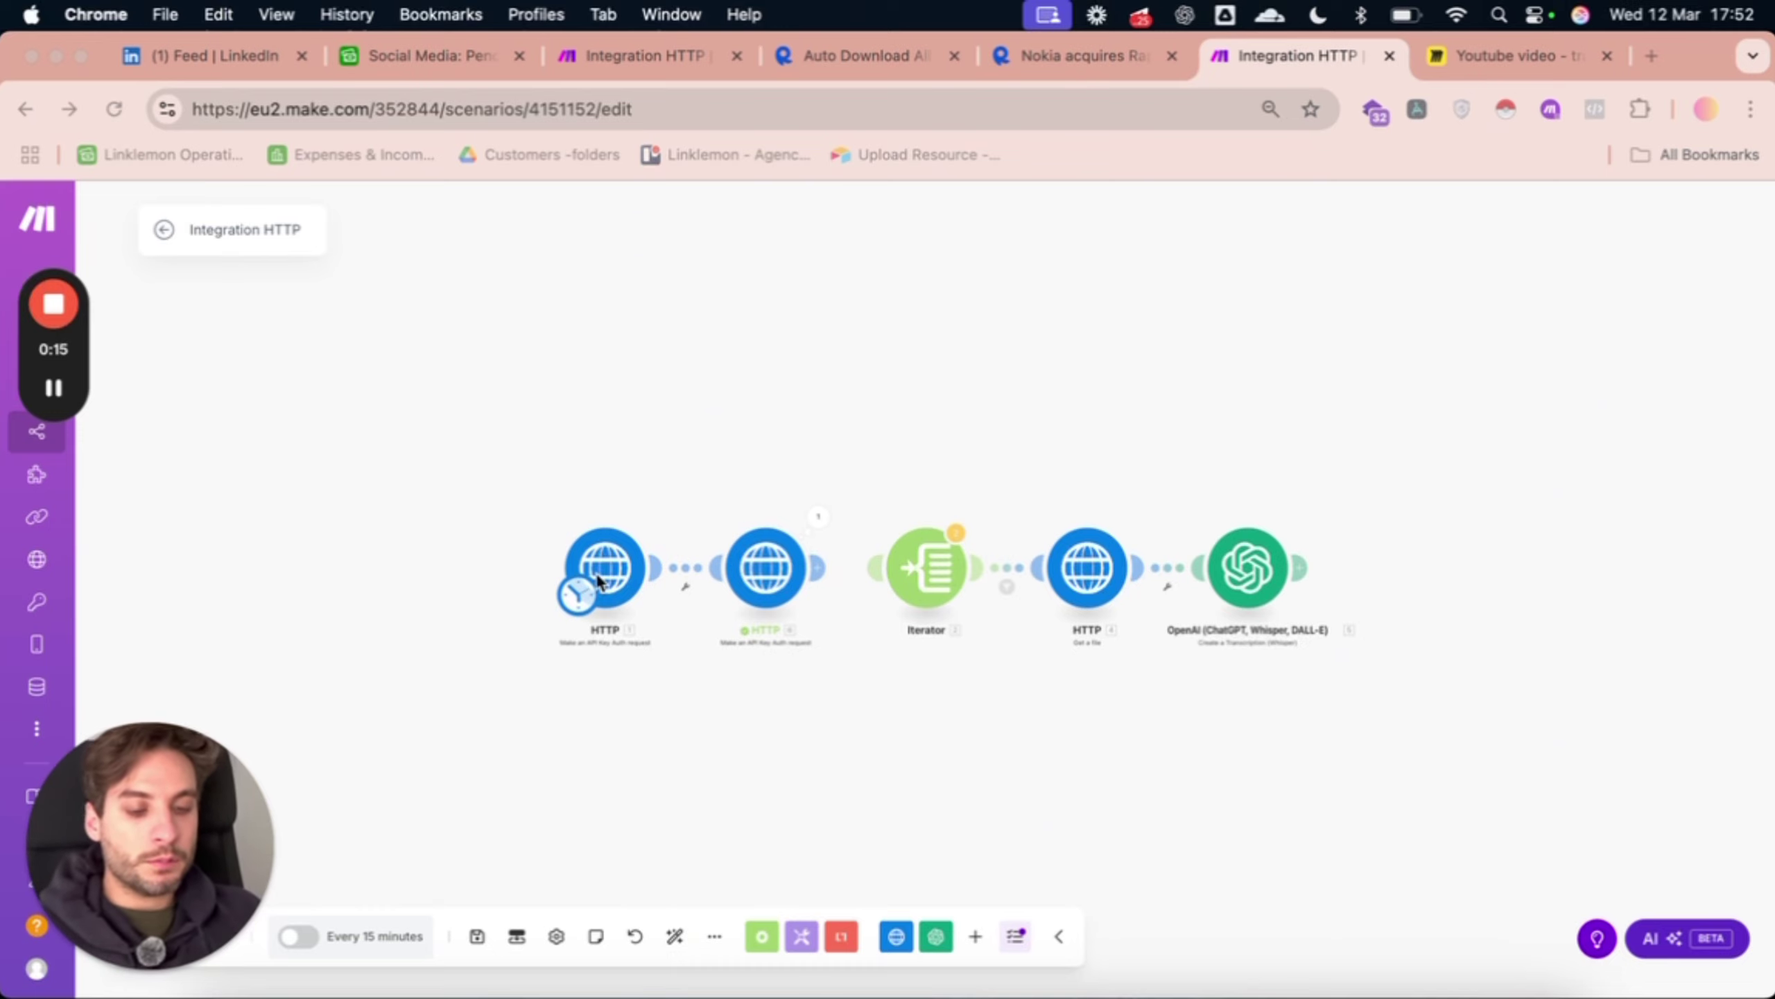
# Inspect the request URL and remaining settings of the first HTTP module, and save it.
pyautogui.click(632, 569)
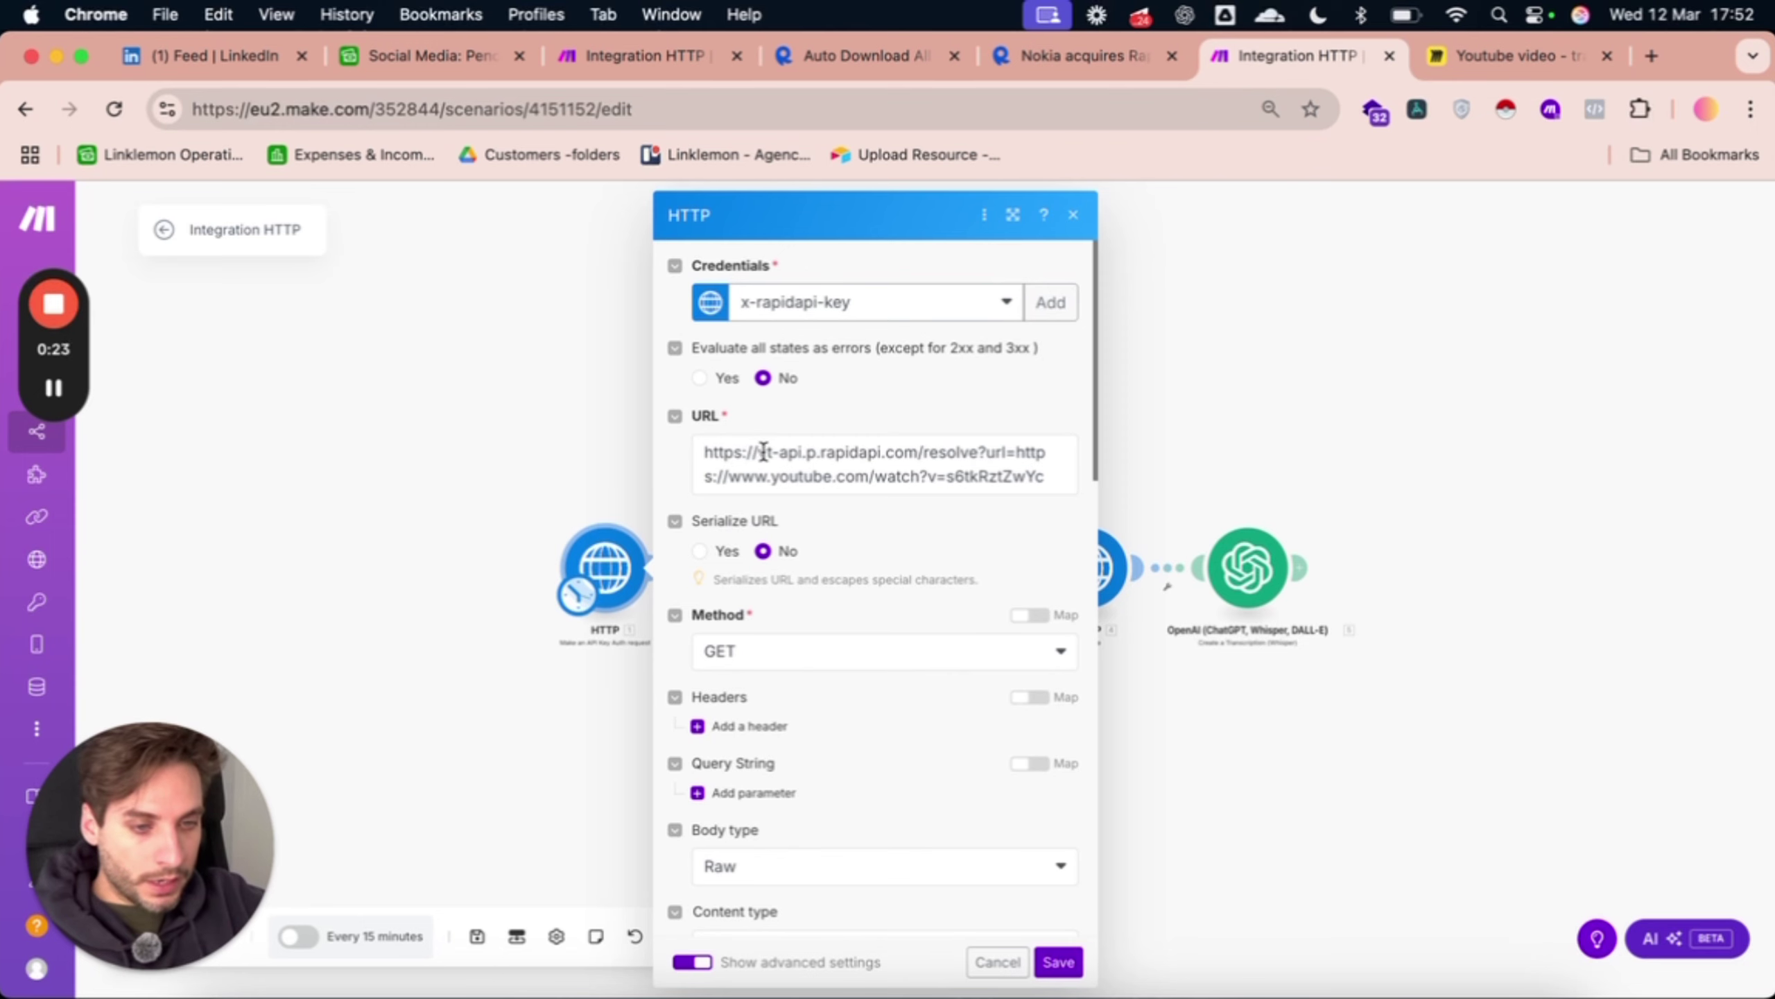
pyautogui.moveTo(760, 451); pyautogui.dragTo(960, 473)
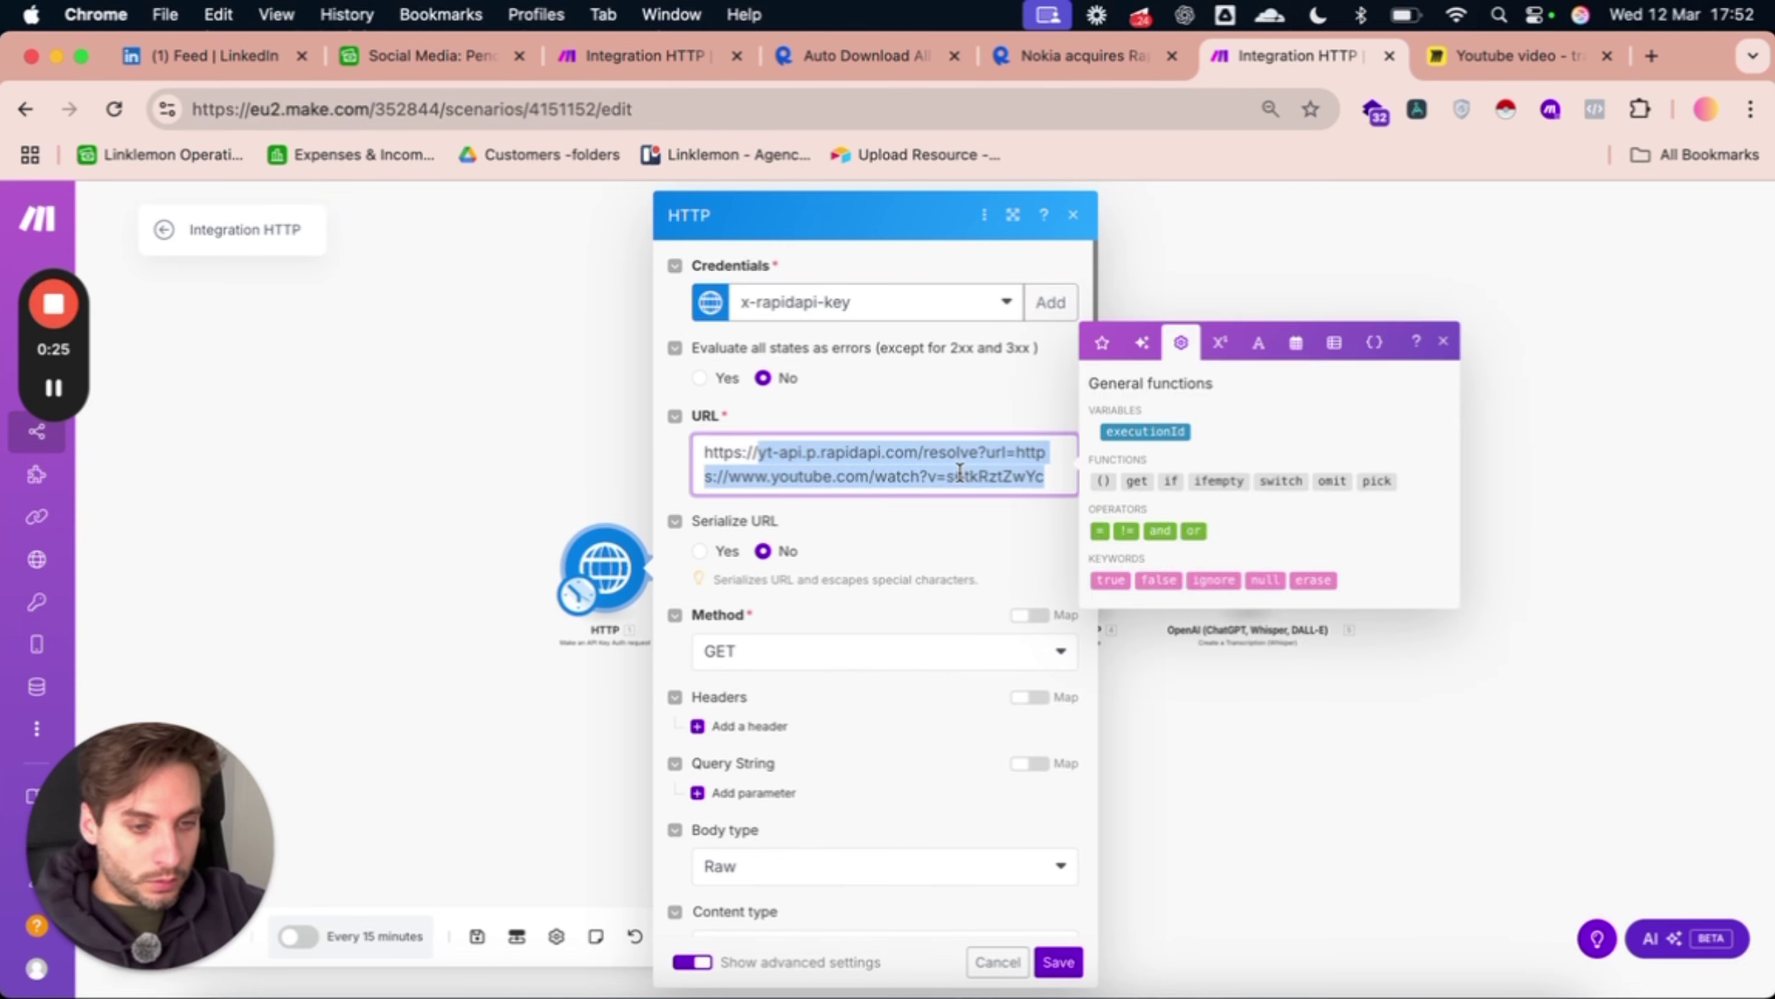
pyautogui.scroll(-5, 978, 538)
pyautogui.click(1057, 961)
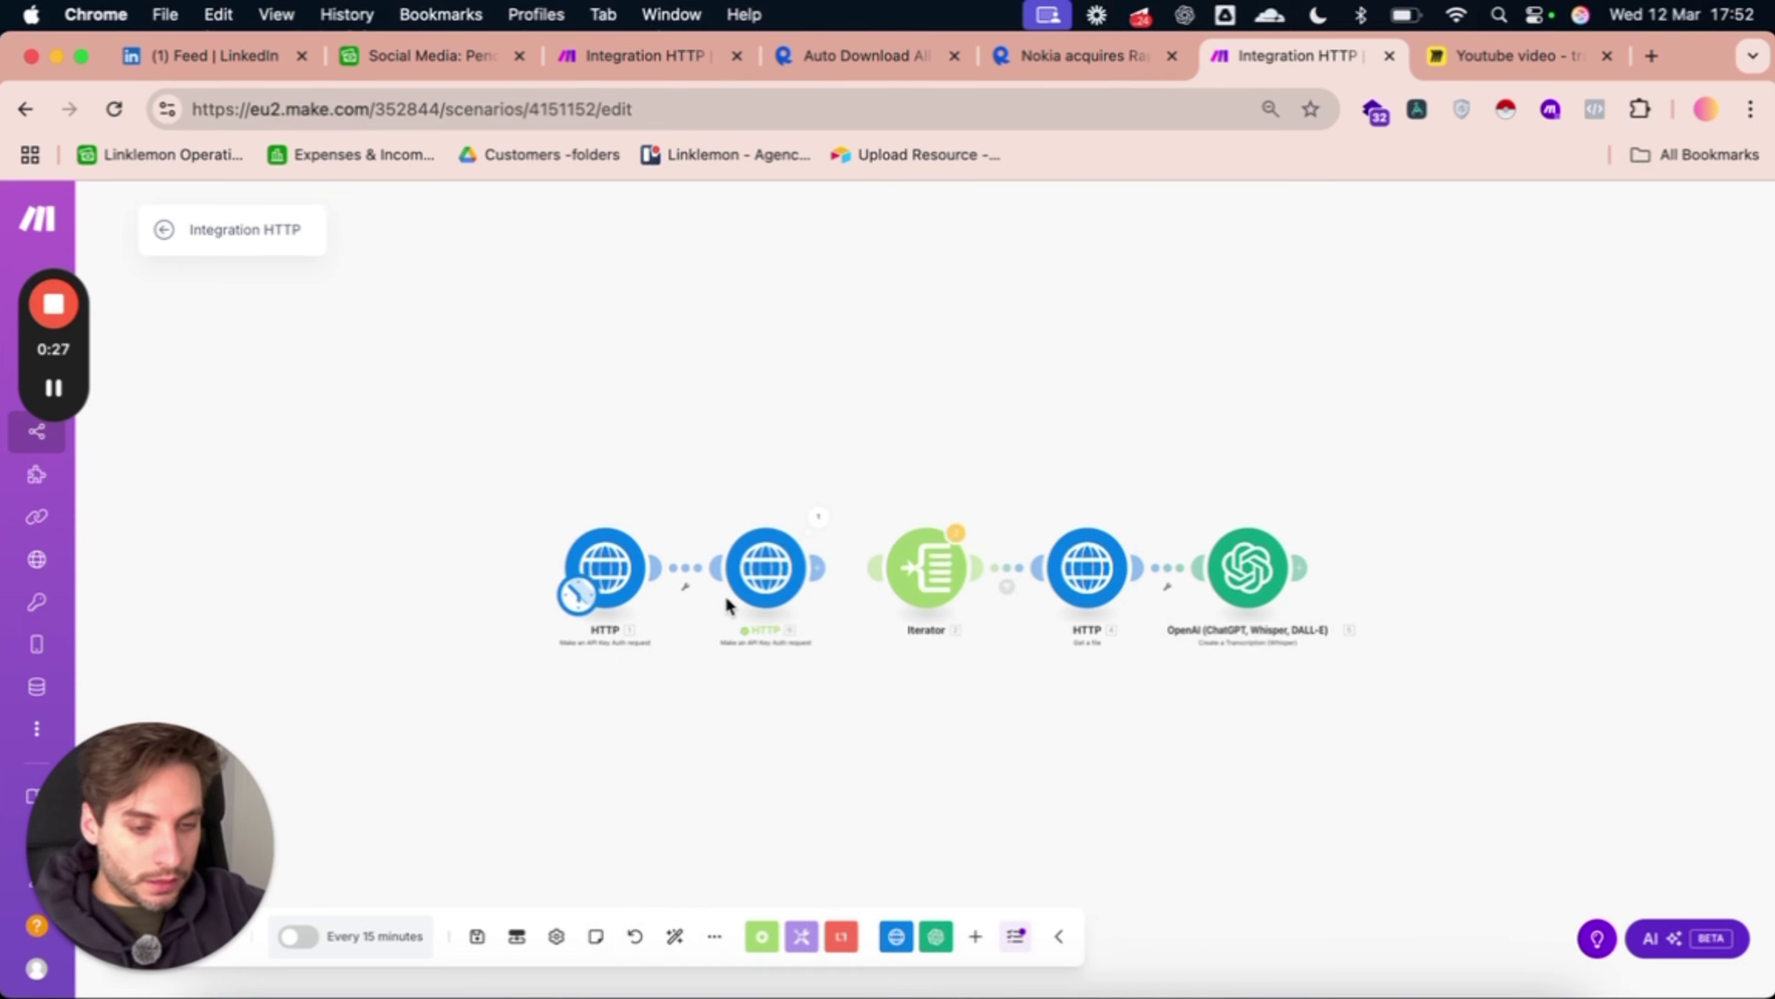
# Examine the request URL in the second HTTP module's run output and expand the first item of its returned Data.
pyautogui.click(818, 517)
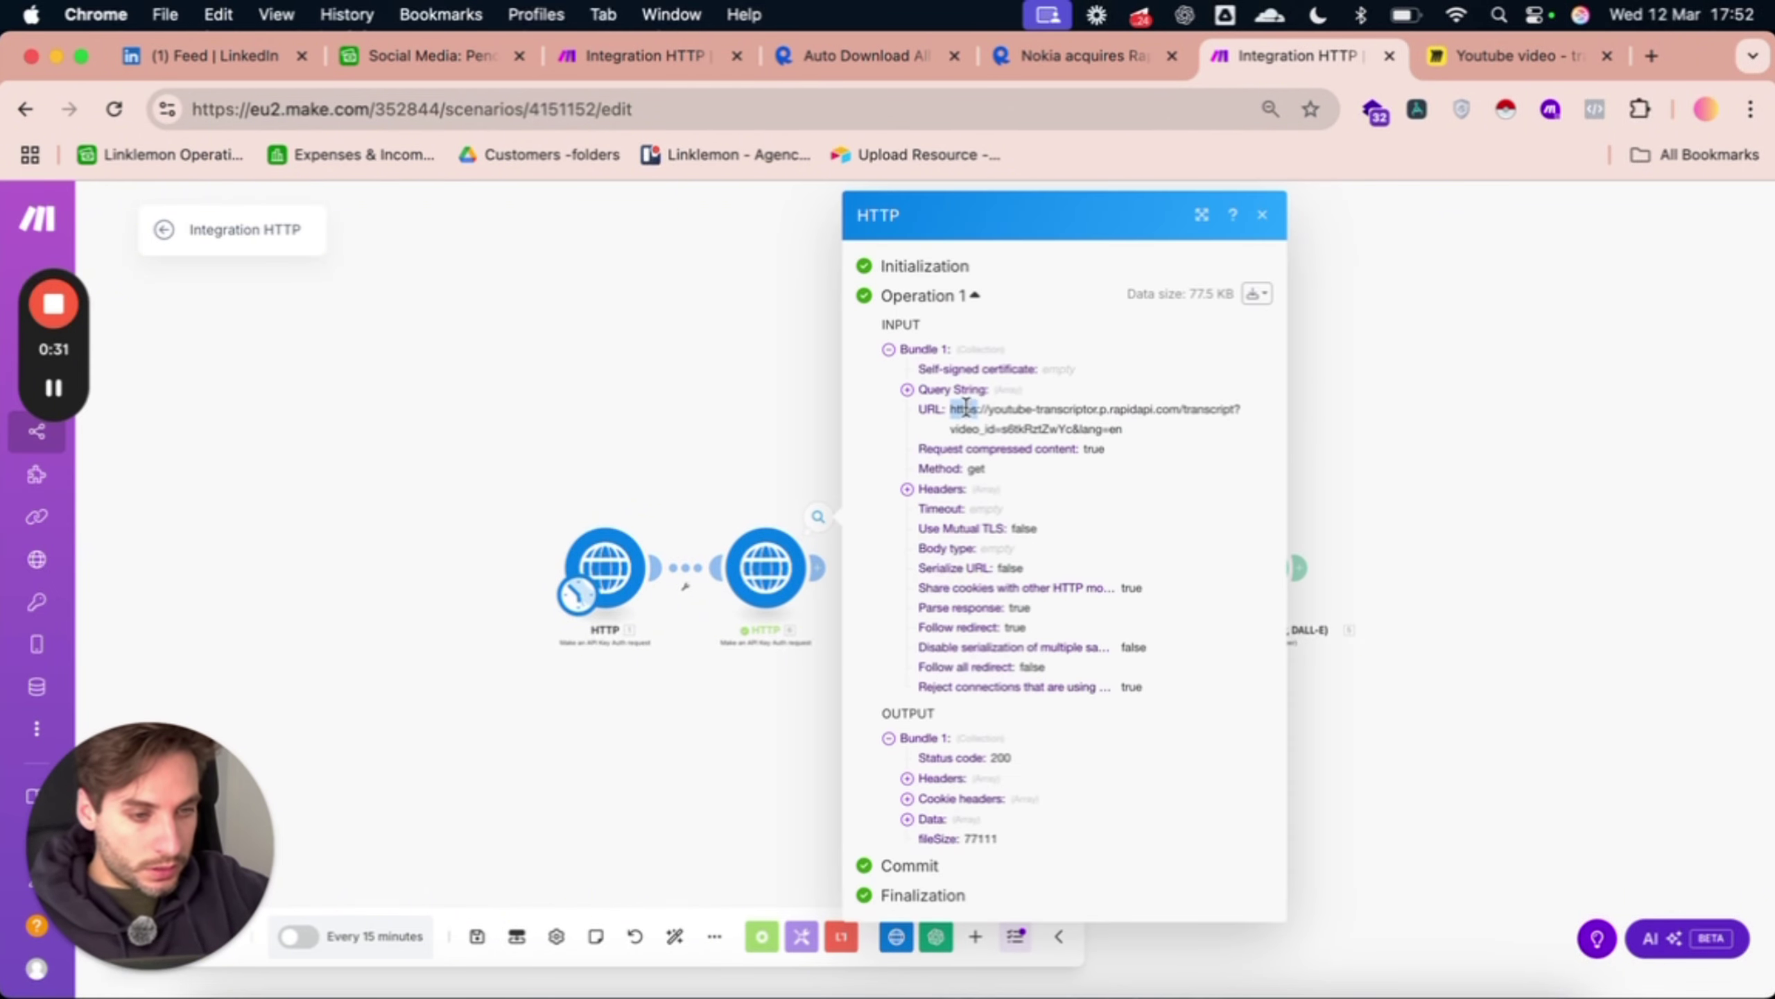
pyautogui.moveTo(966, 408); pyautogui.dragTo(1190, 433)
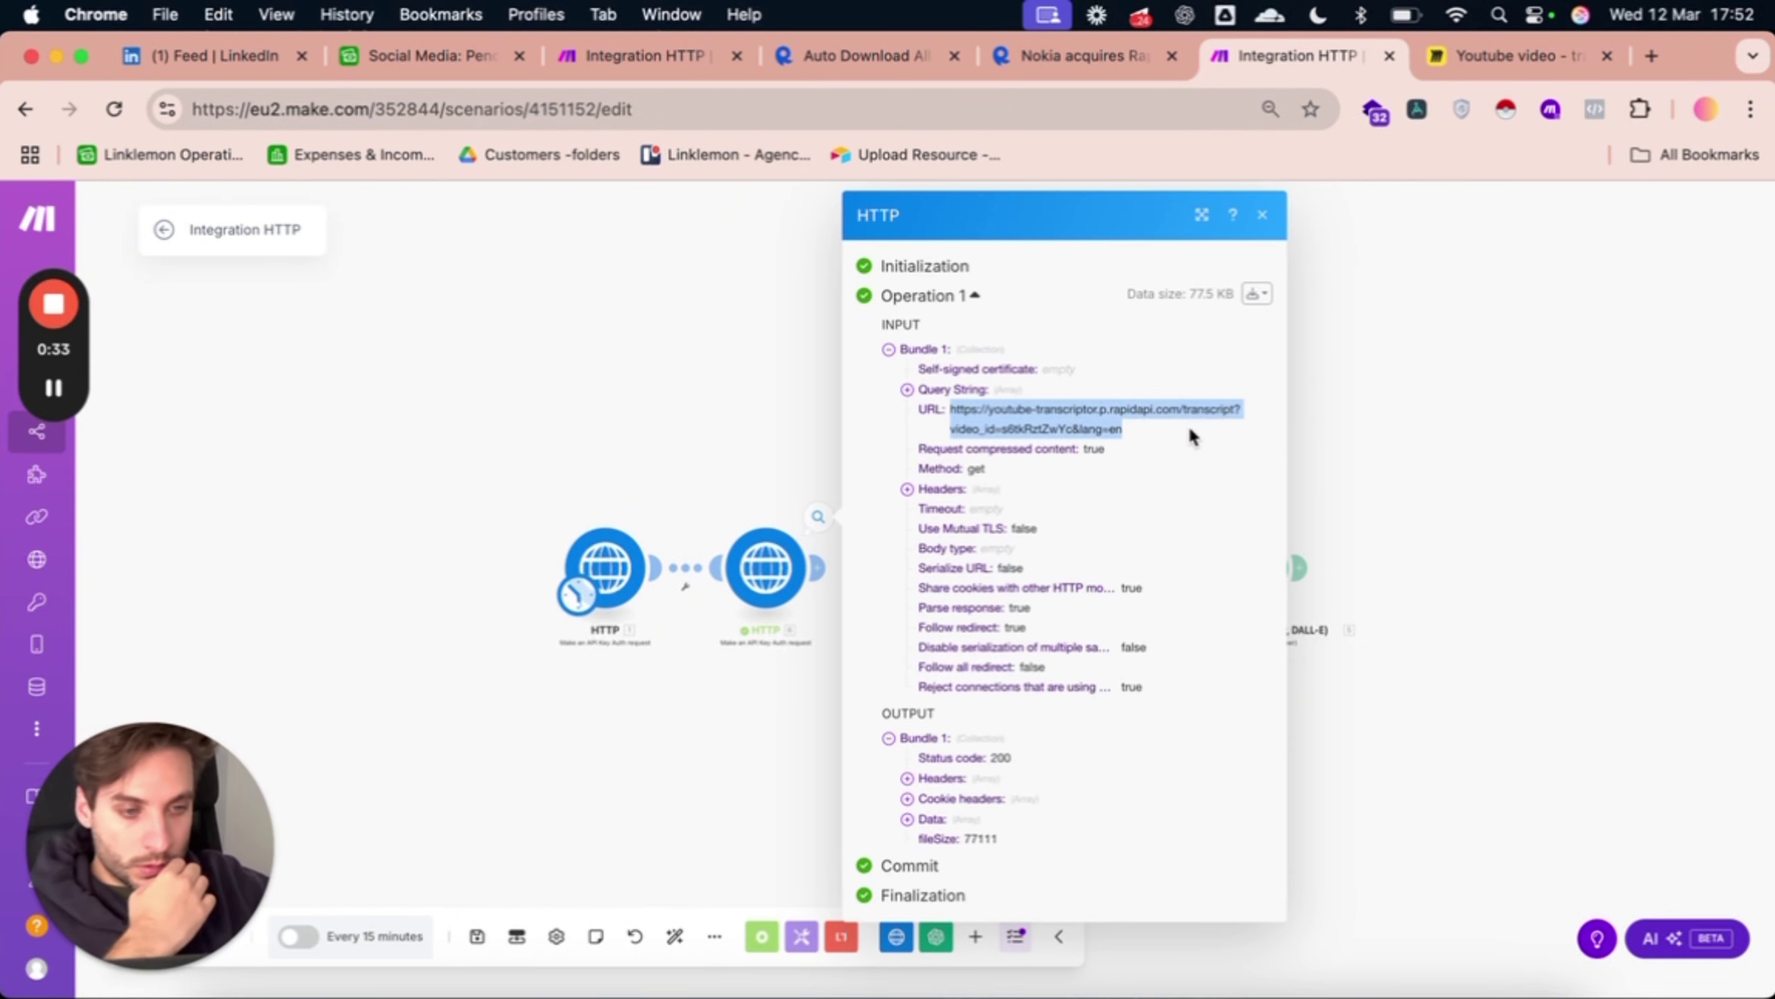
pyautogui.click(908, 818)
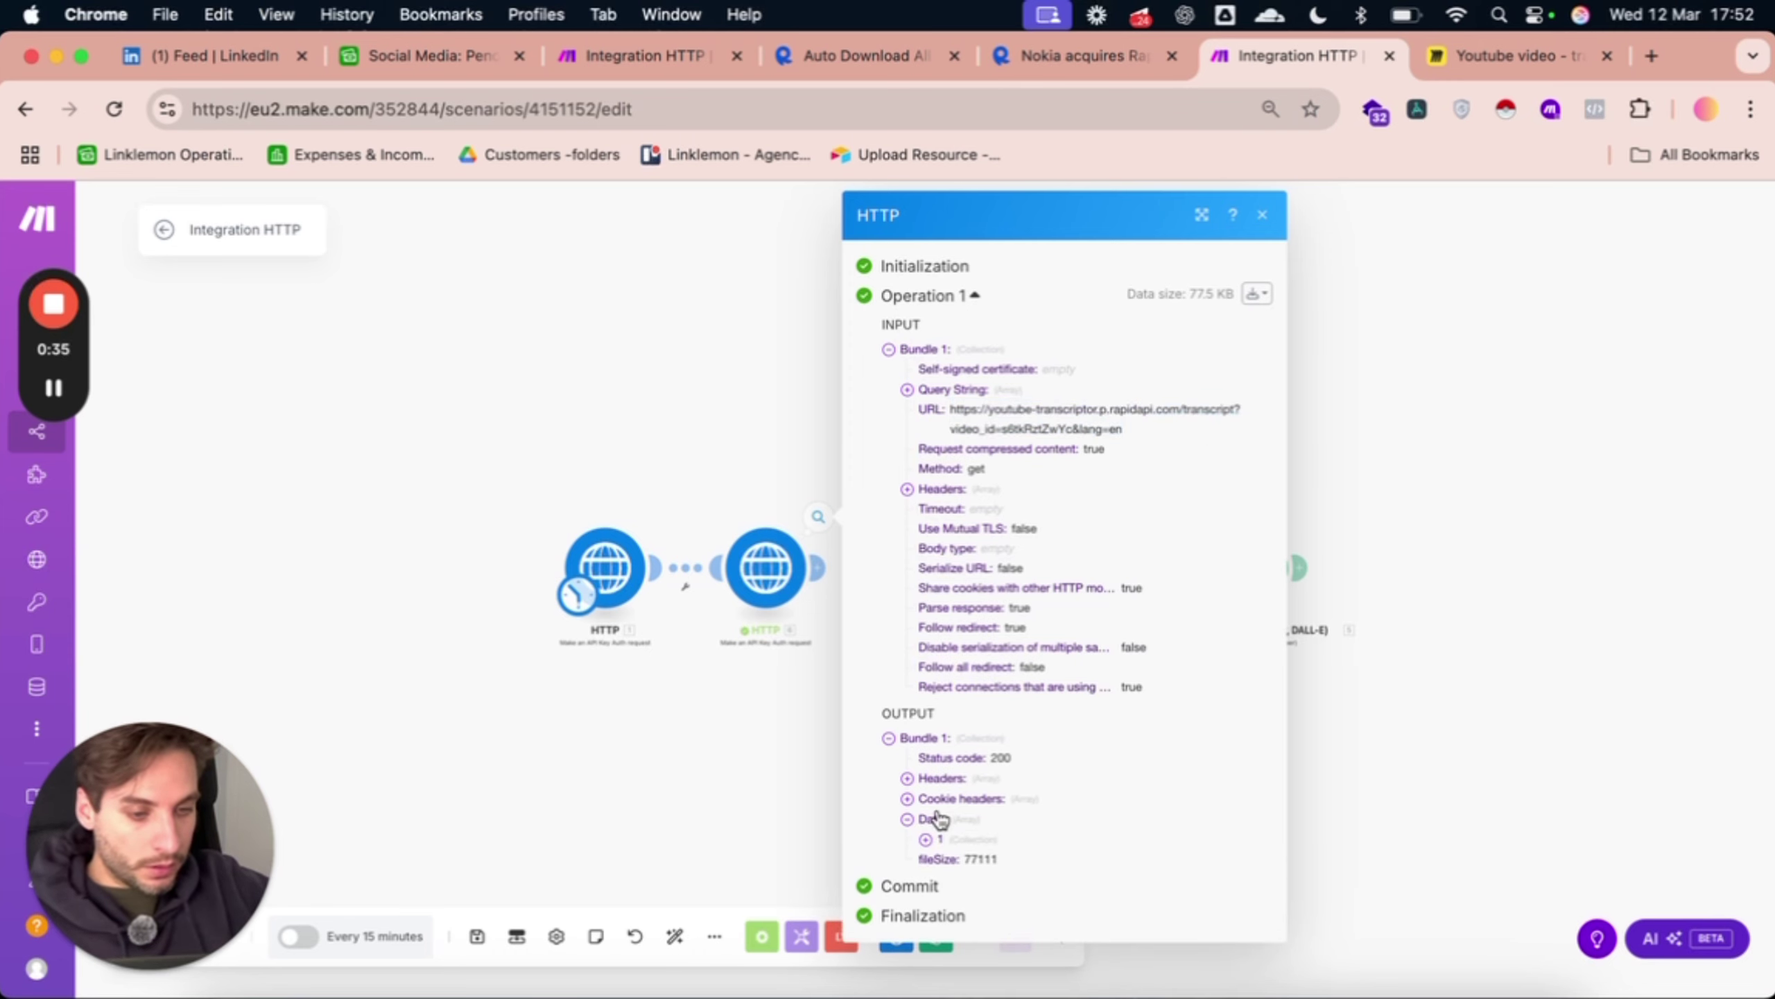
pyautogui.click(930, 839)
pyautogui.scroll(-2, 940, 850)
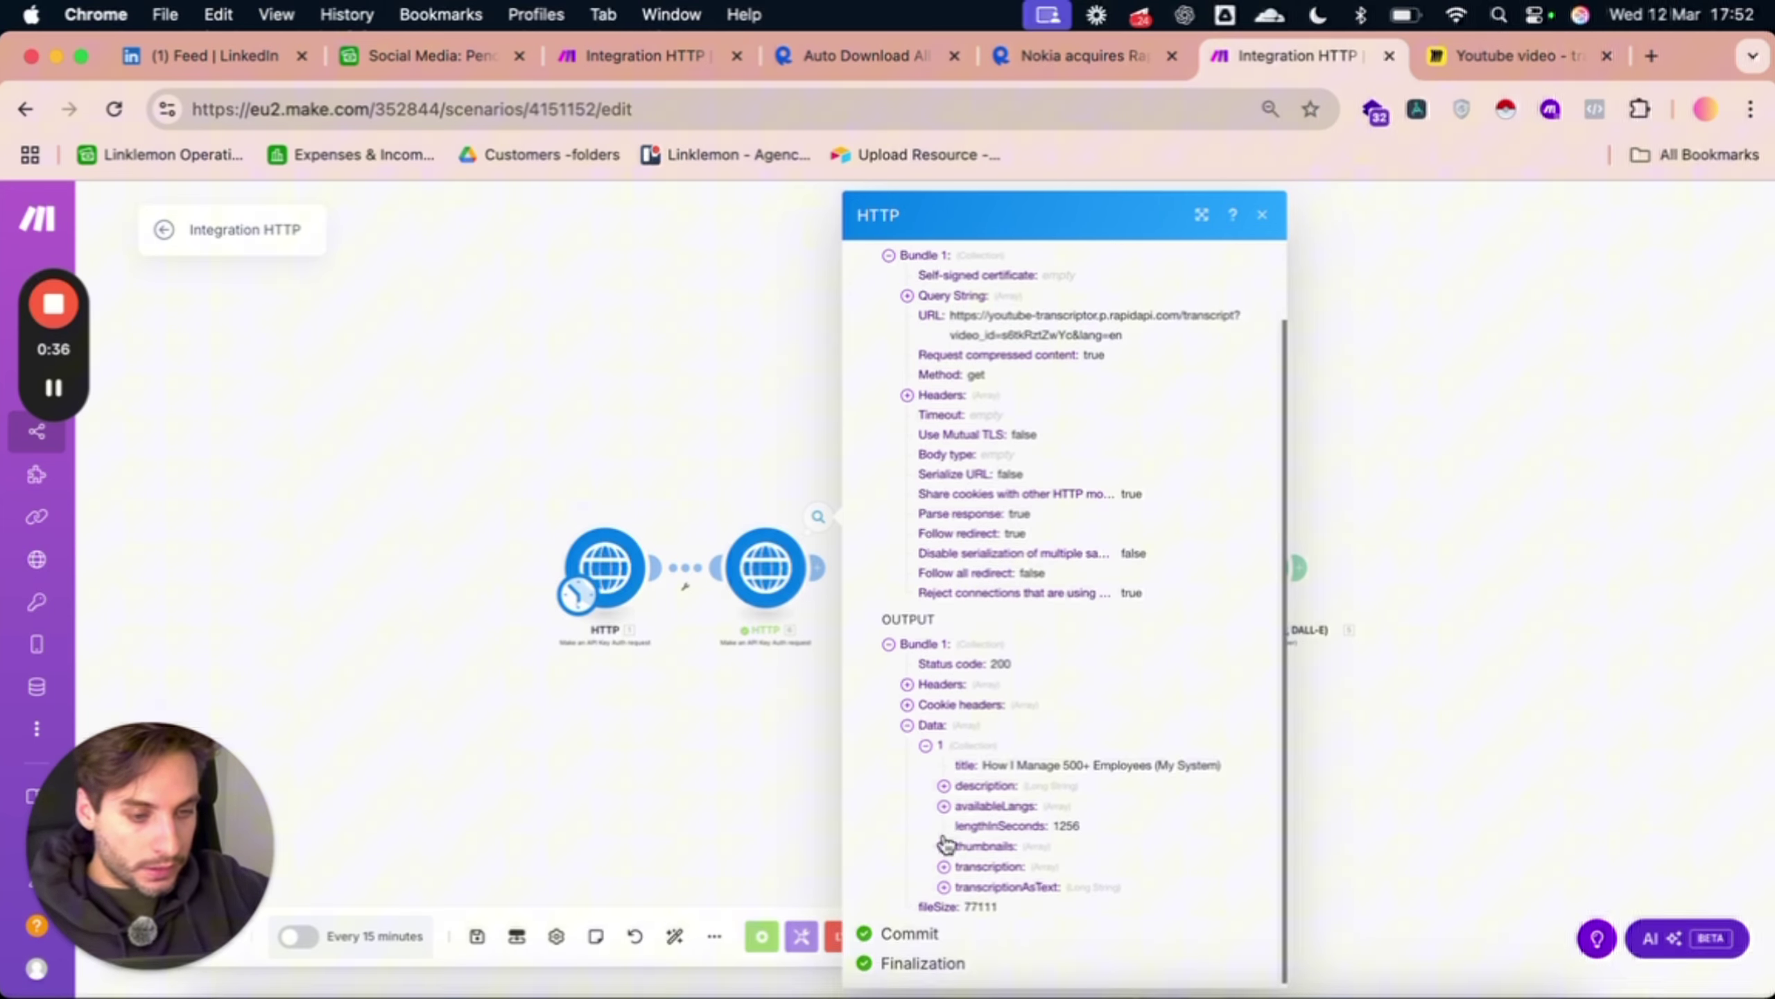
pyautogui.click(983, 868)
pyautogui.click(984, 868)
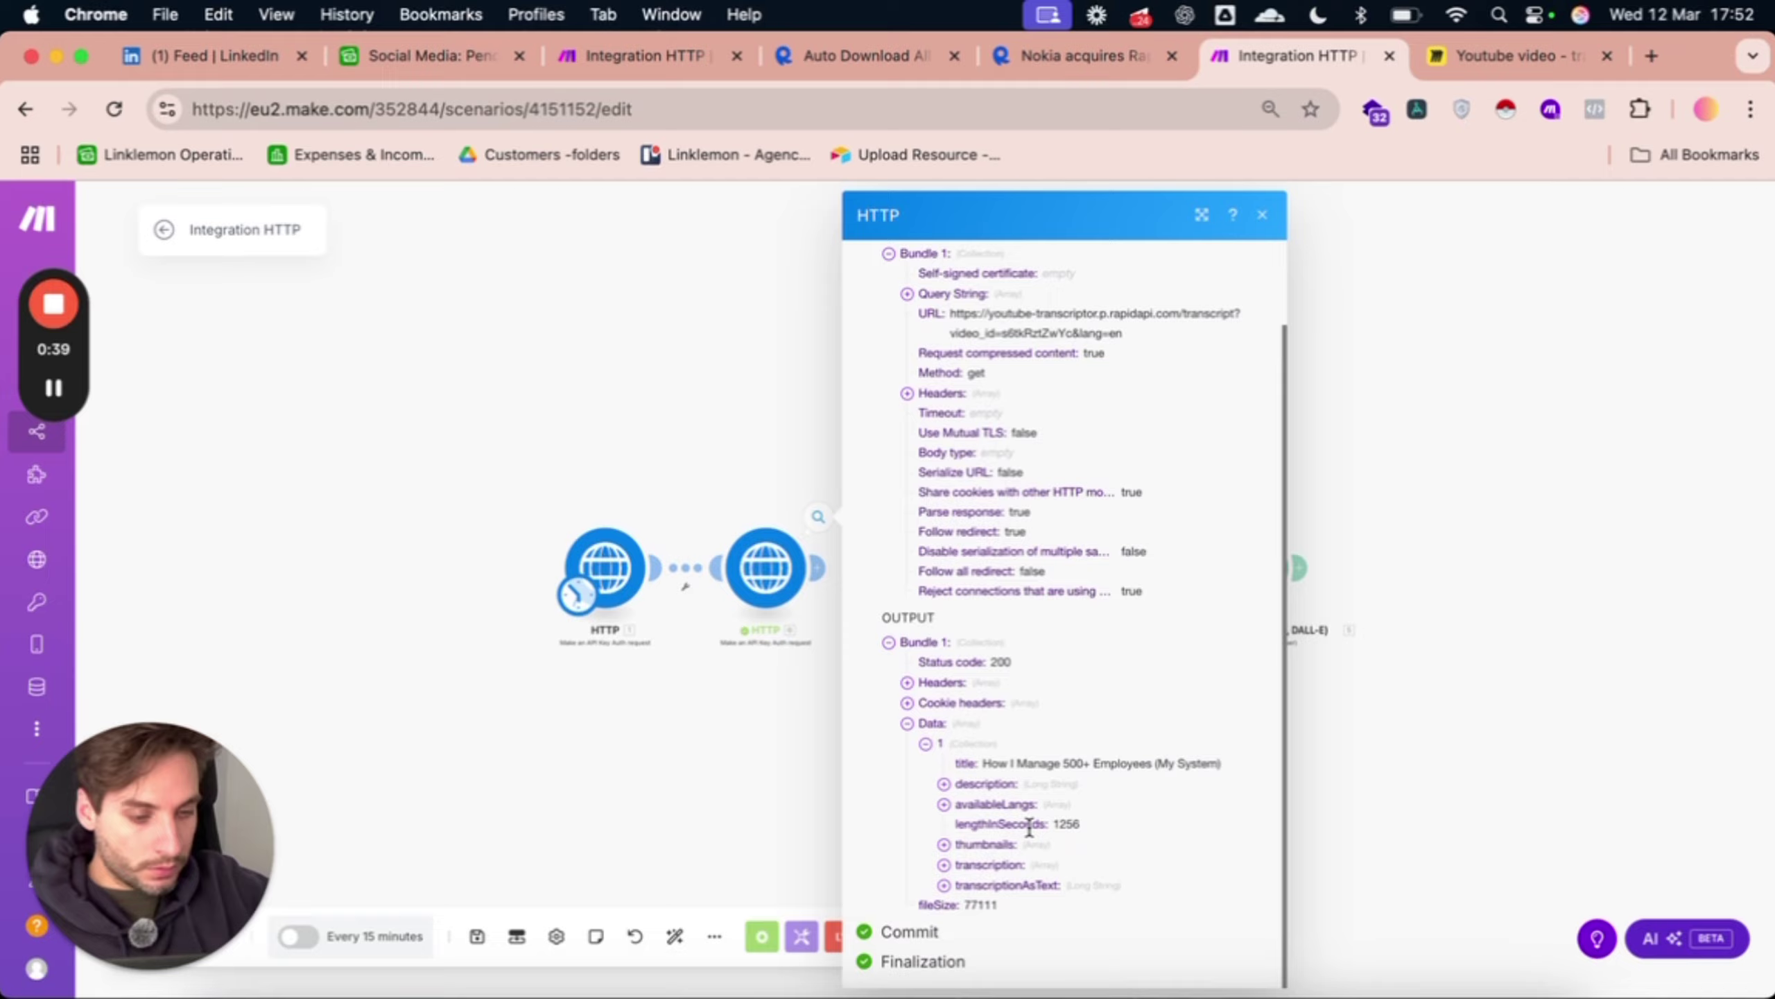
# Expand transcriptionAsText in the second HTTP module's output, go through the full transcript, and close the output.
pyautogui.click(1024, 887)
pyautogui.scroll(-2, 982, 805)
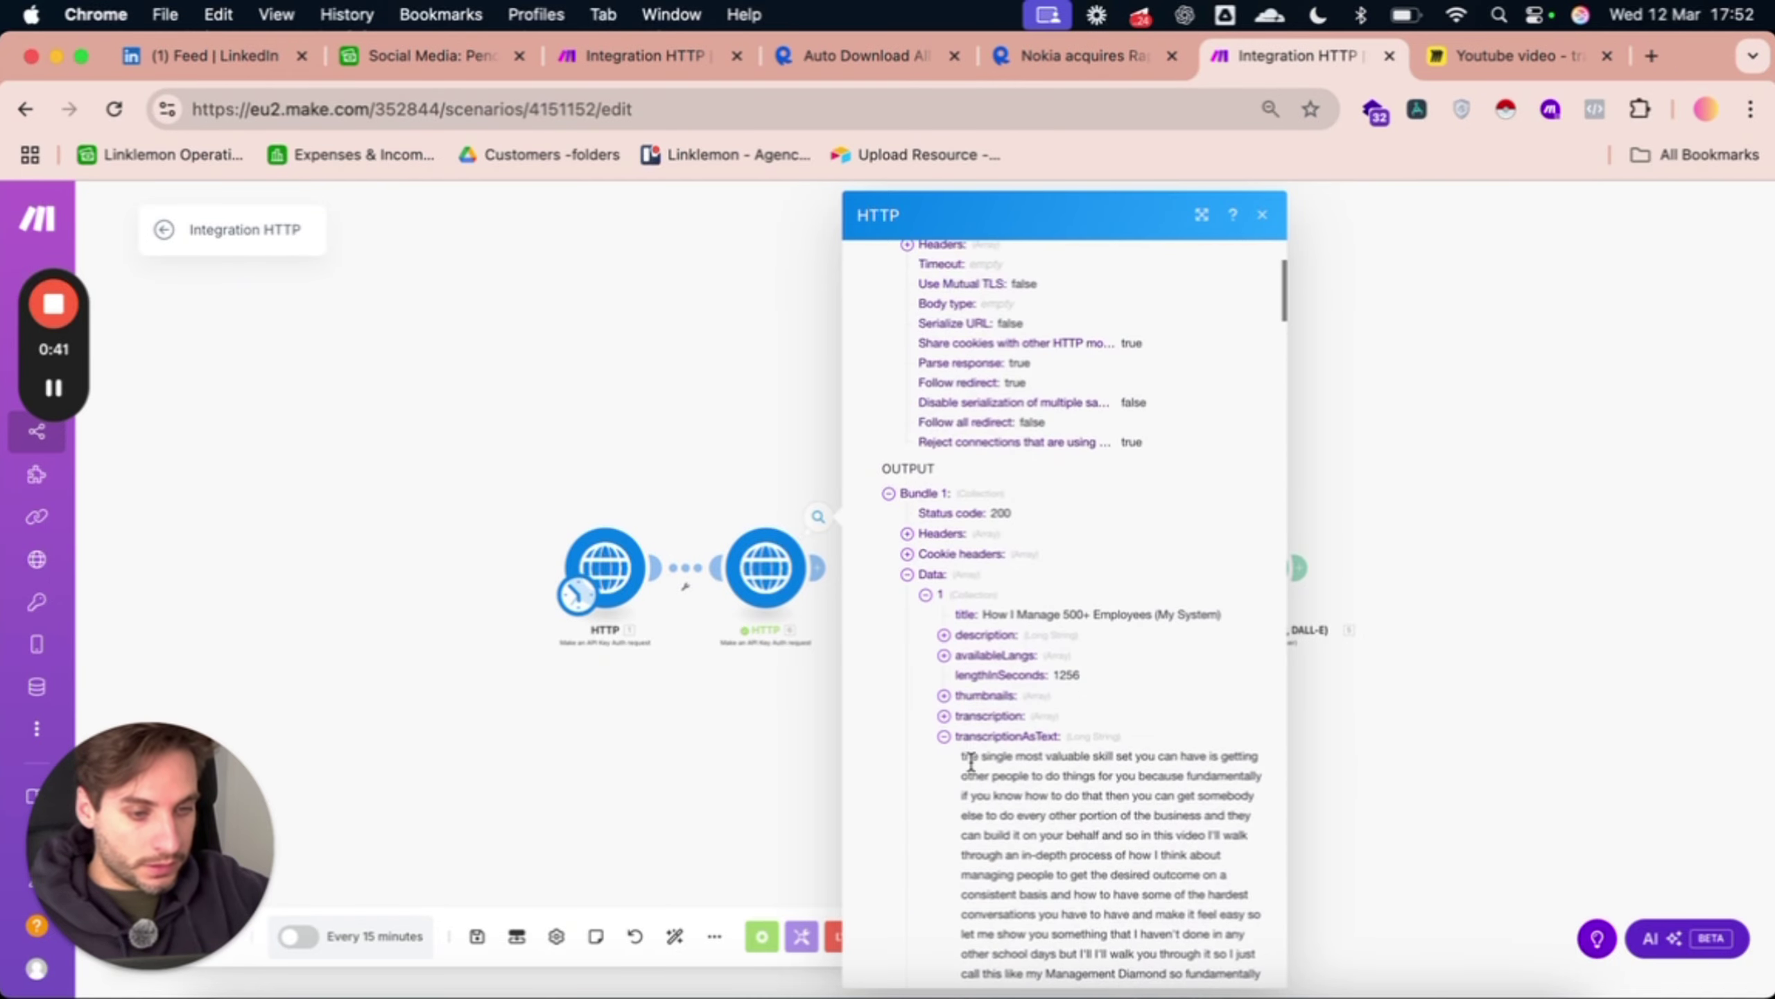
pyautogui.moveTo(971, 757); pyautogui.dragTo(1190, 879)
pyautogui.scroll(-15, 1101, 836)
pyautogui.scroll(-17, 1098, 830)
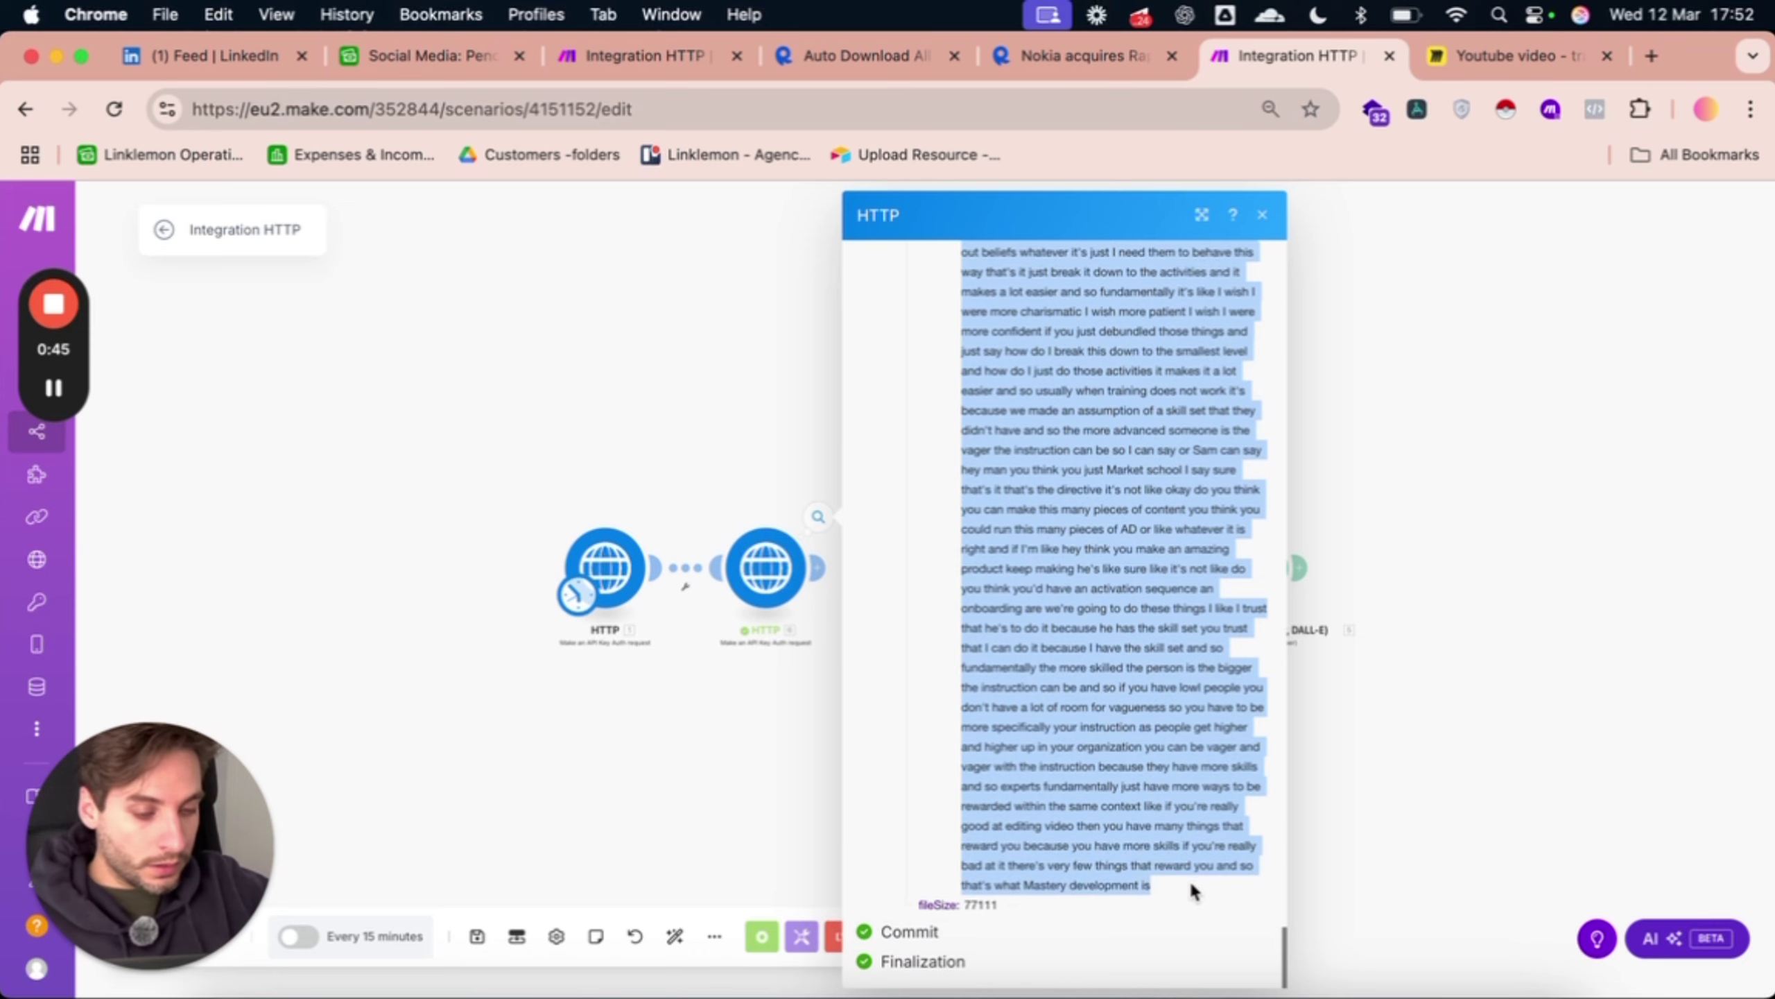
pyautogui.click(1022, 839)
pyautogui.click(504, 852)
# Delete the disconnected Iterator, HTTP Get a file and OpenAI Create a Transcription modules from the scenario.
pyautogui.moveTo(890, 729); pyautogui.dragTo(796, 763)
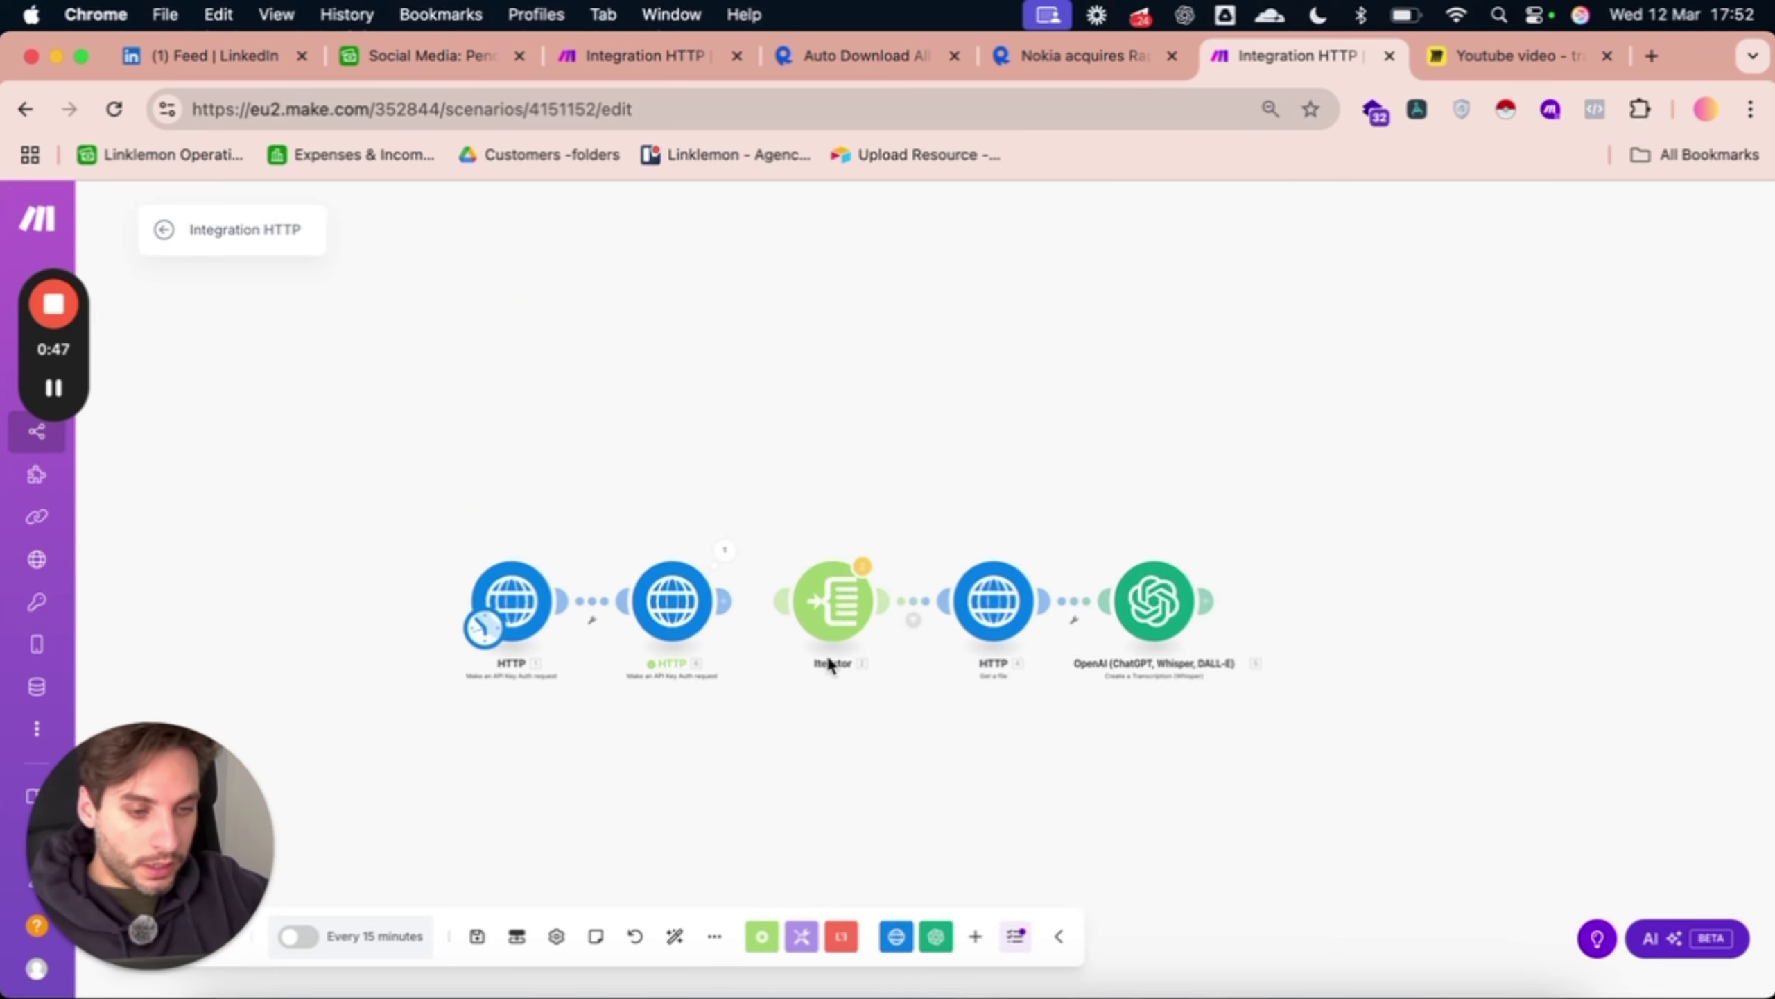
pyautogui.rightClick(832, 633)
pyautogui.click(912, 861)
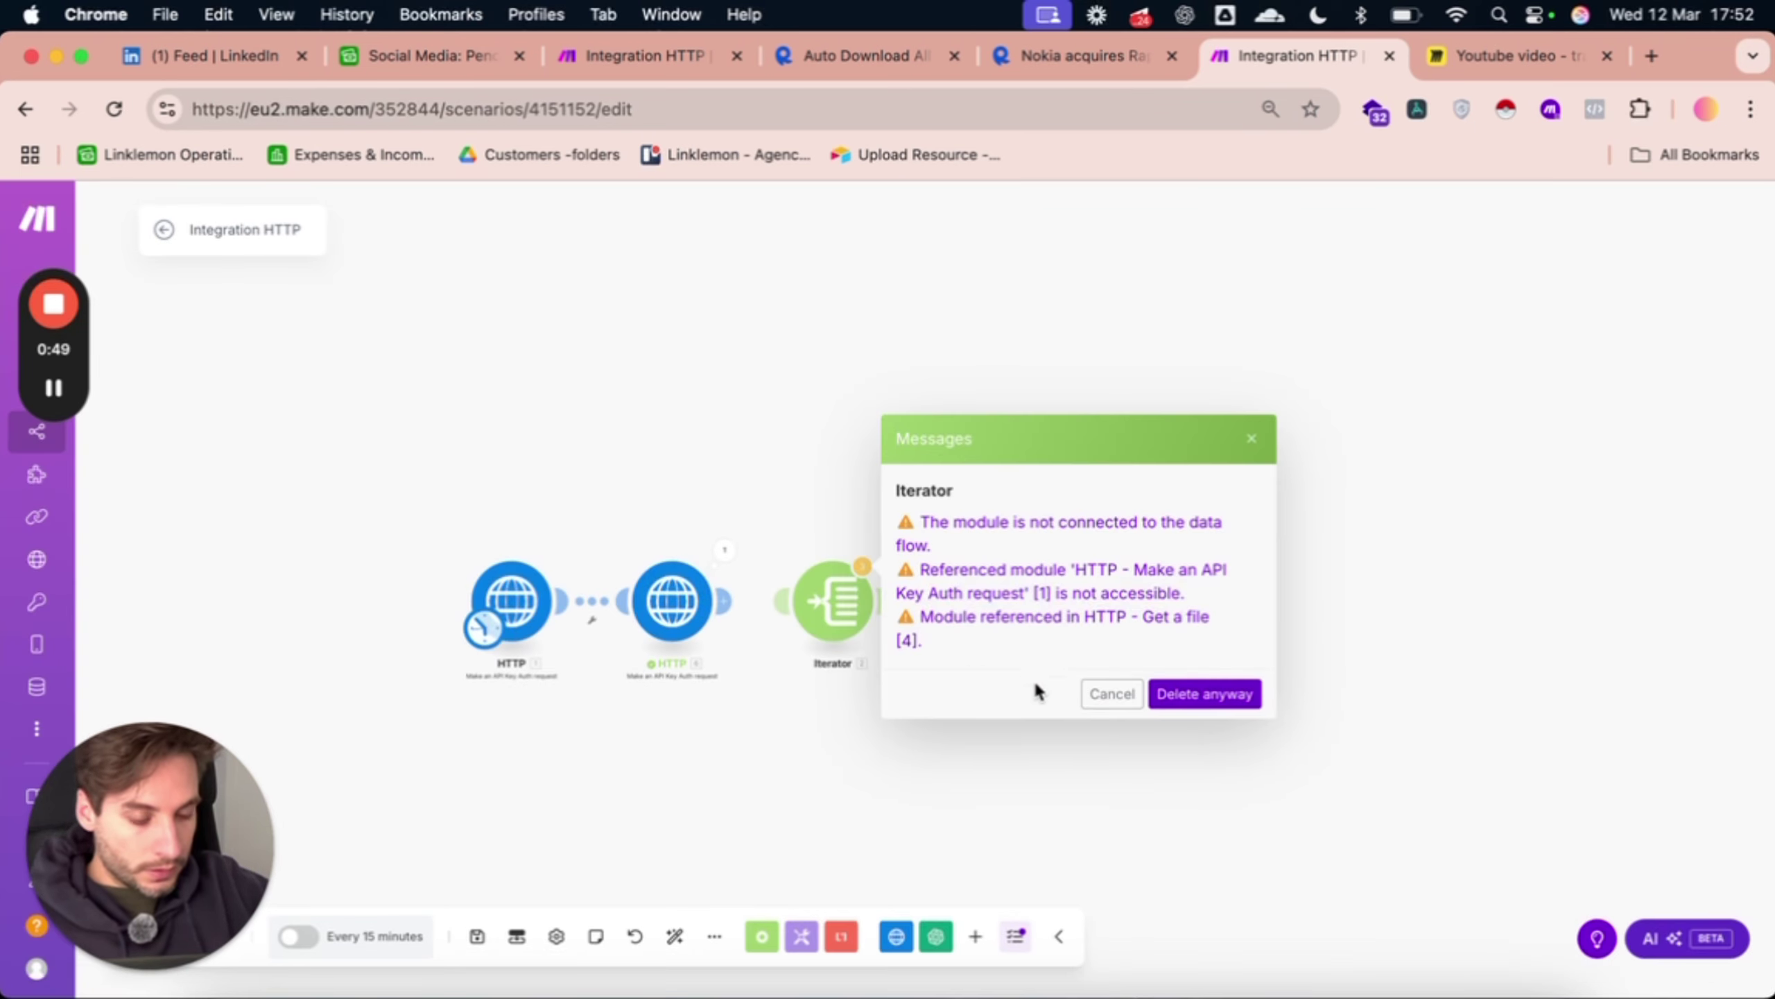
pyautogui.click(1197, 699)
pyautogui.rightClick(996, 597)
pyautogui.click(1073, 826)
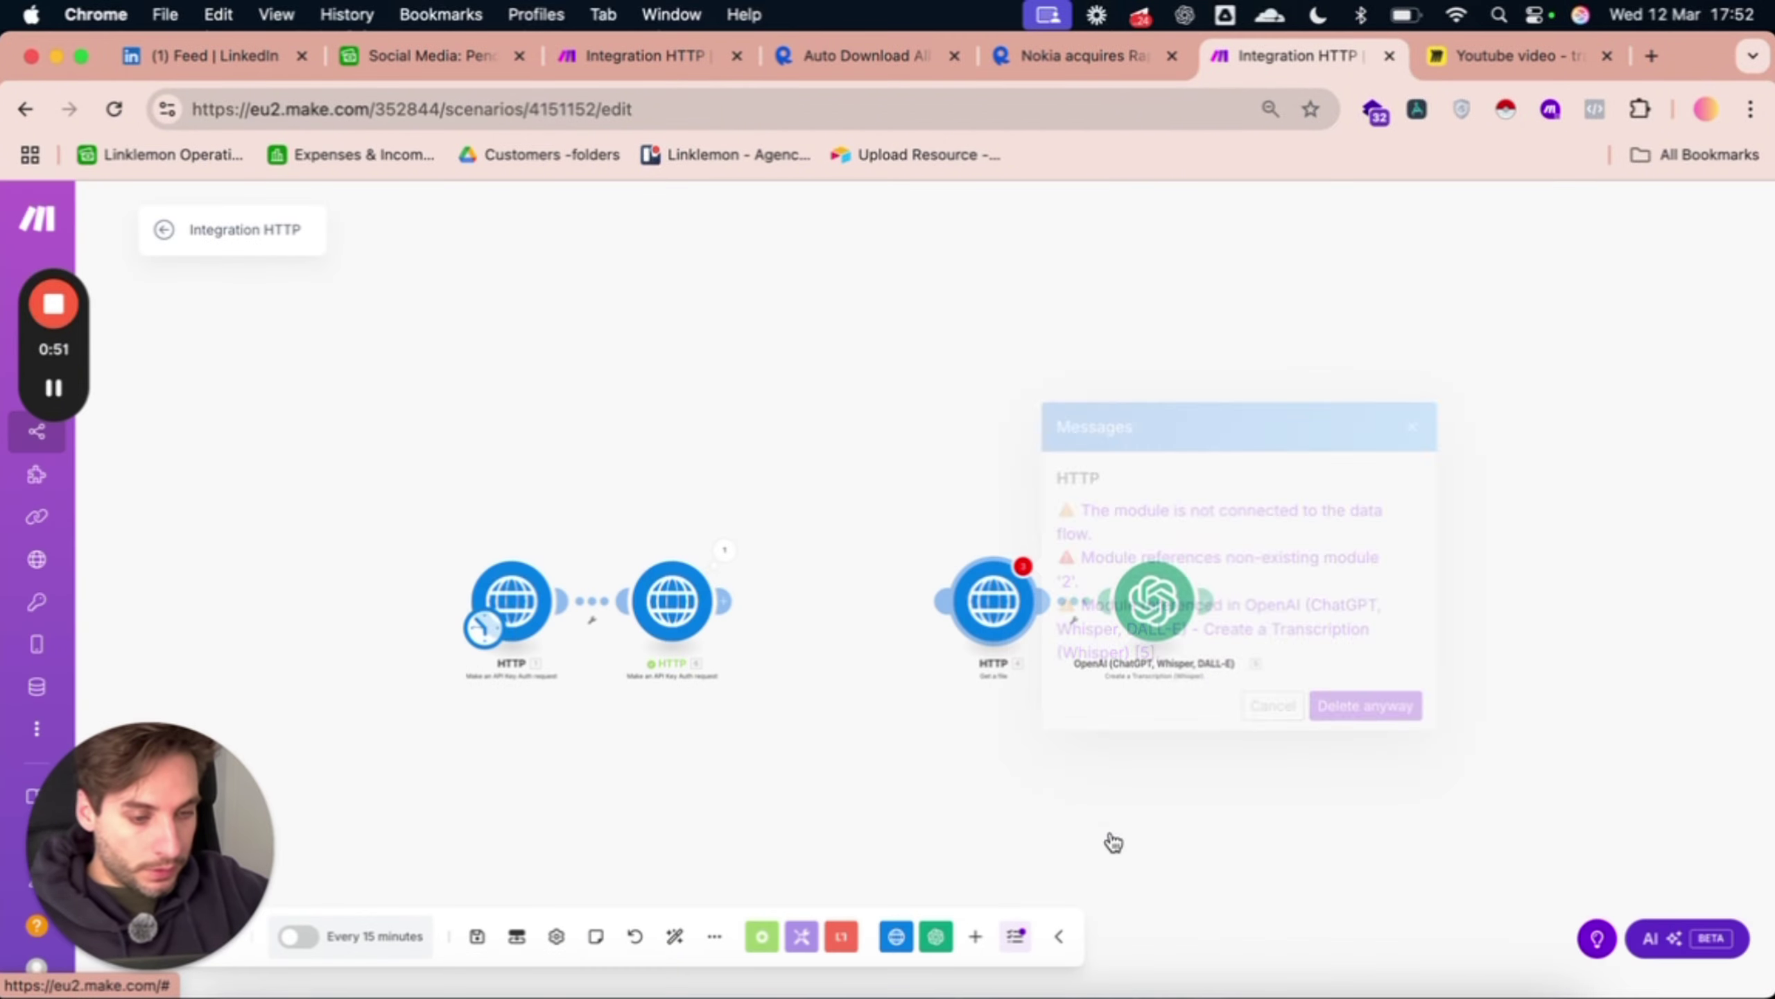
pyautogui.click(1355, 706)
pyautogui.moveTo(1147, 603); pyautogui.dragTo(985, 608)
pyautogui.rightClick(985, 608)
pyautogui.click(1071, 835)
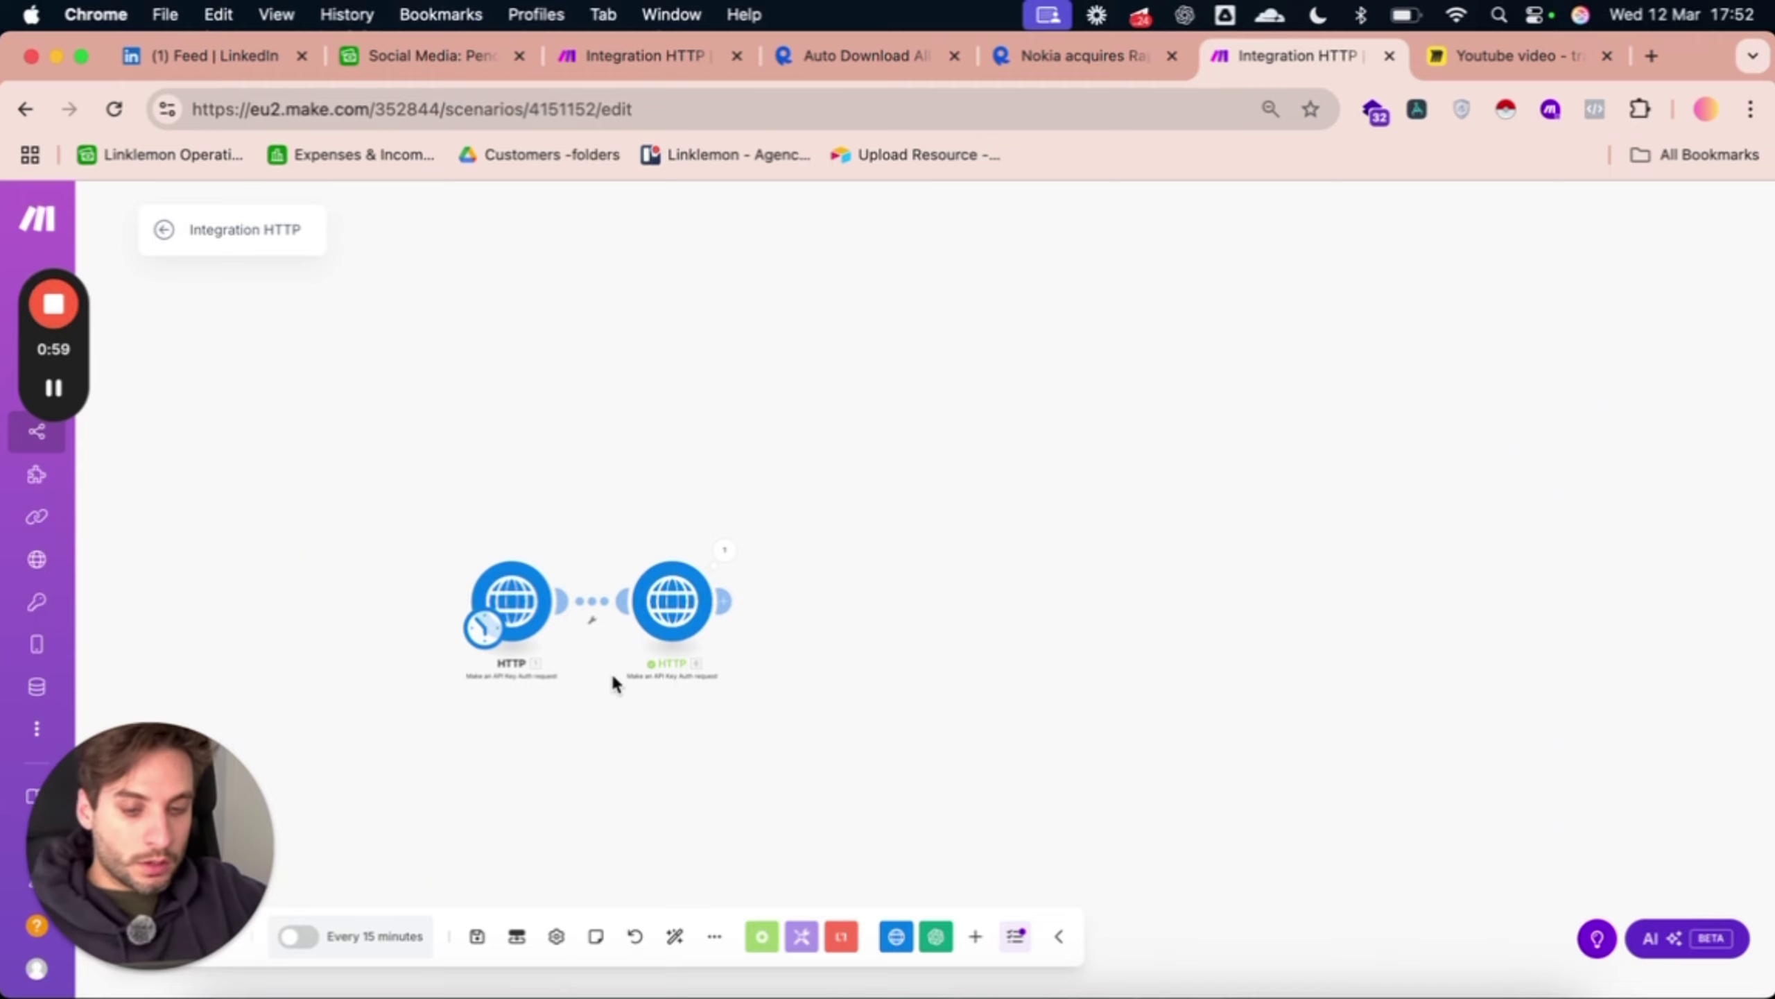
# Add an OpenAI Create a Completion module after the second HTTP module.
pyautogui.click(722, 601)
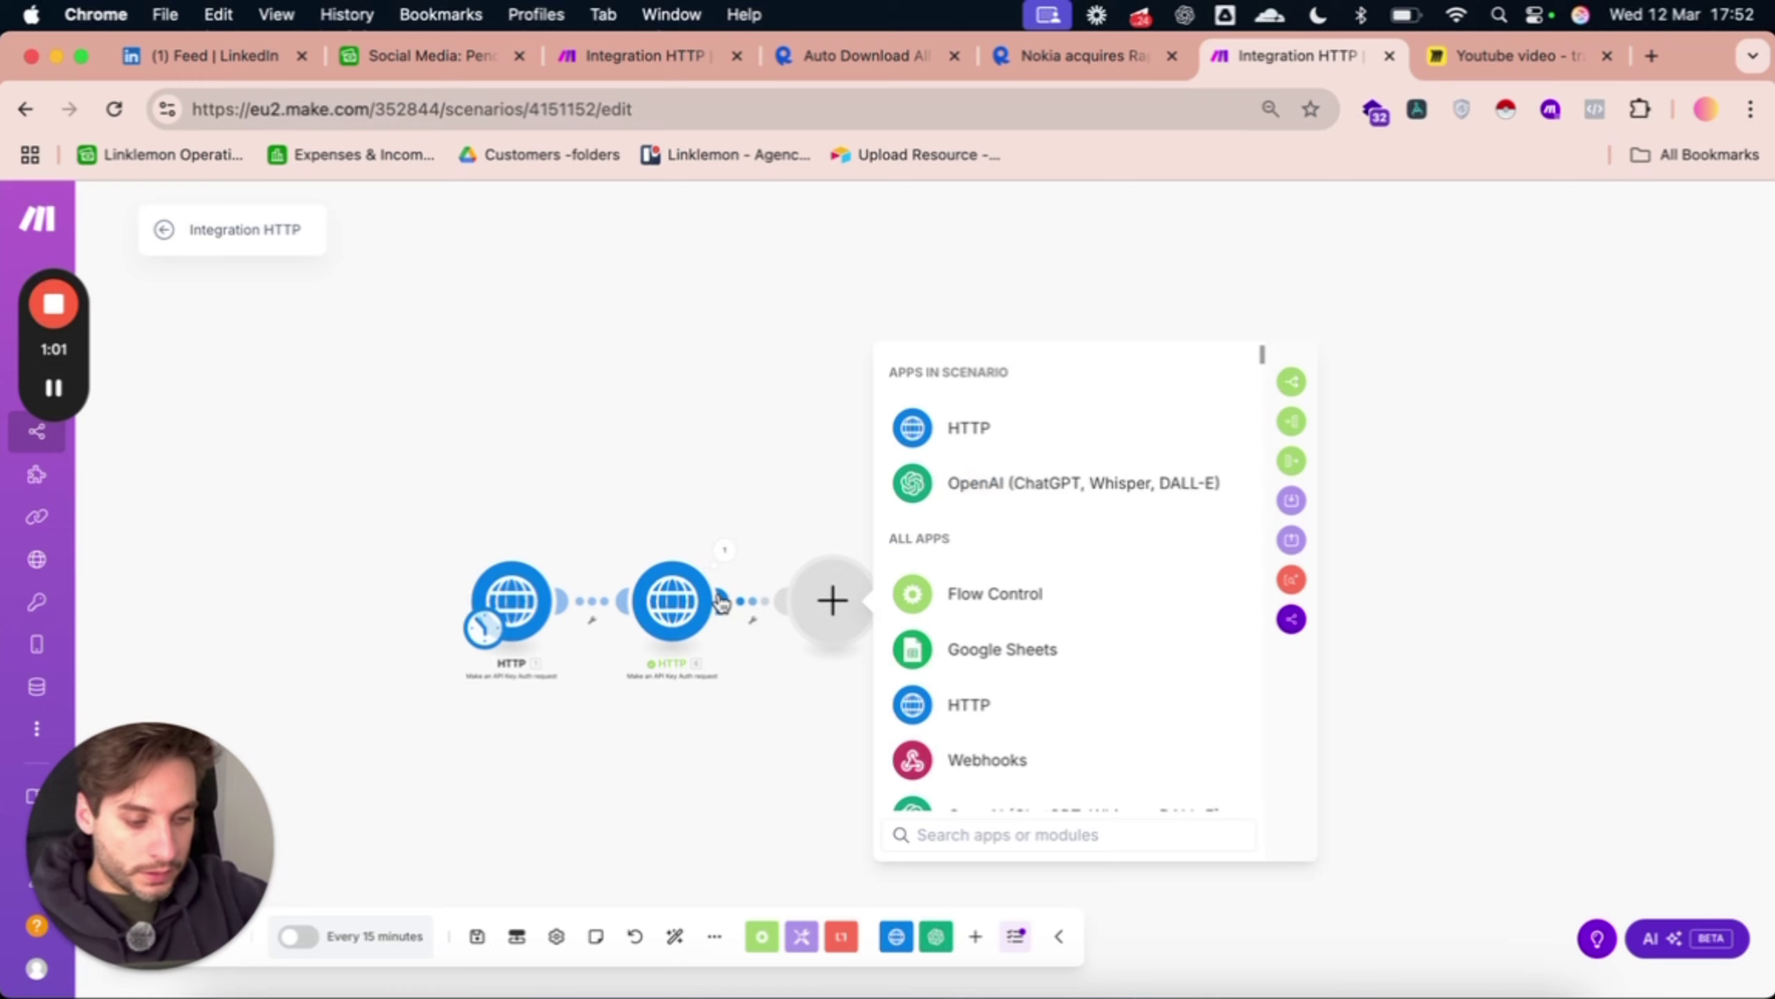
pyautogui.write('openai')
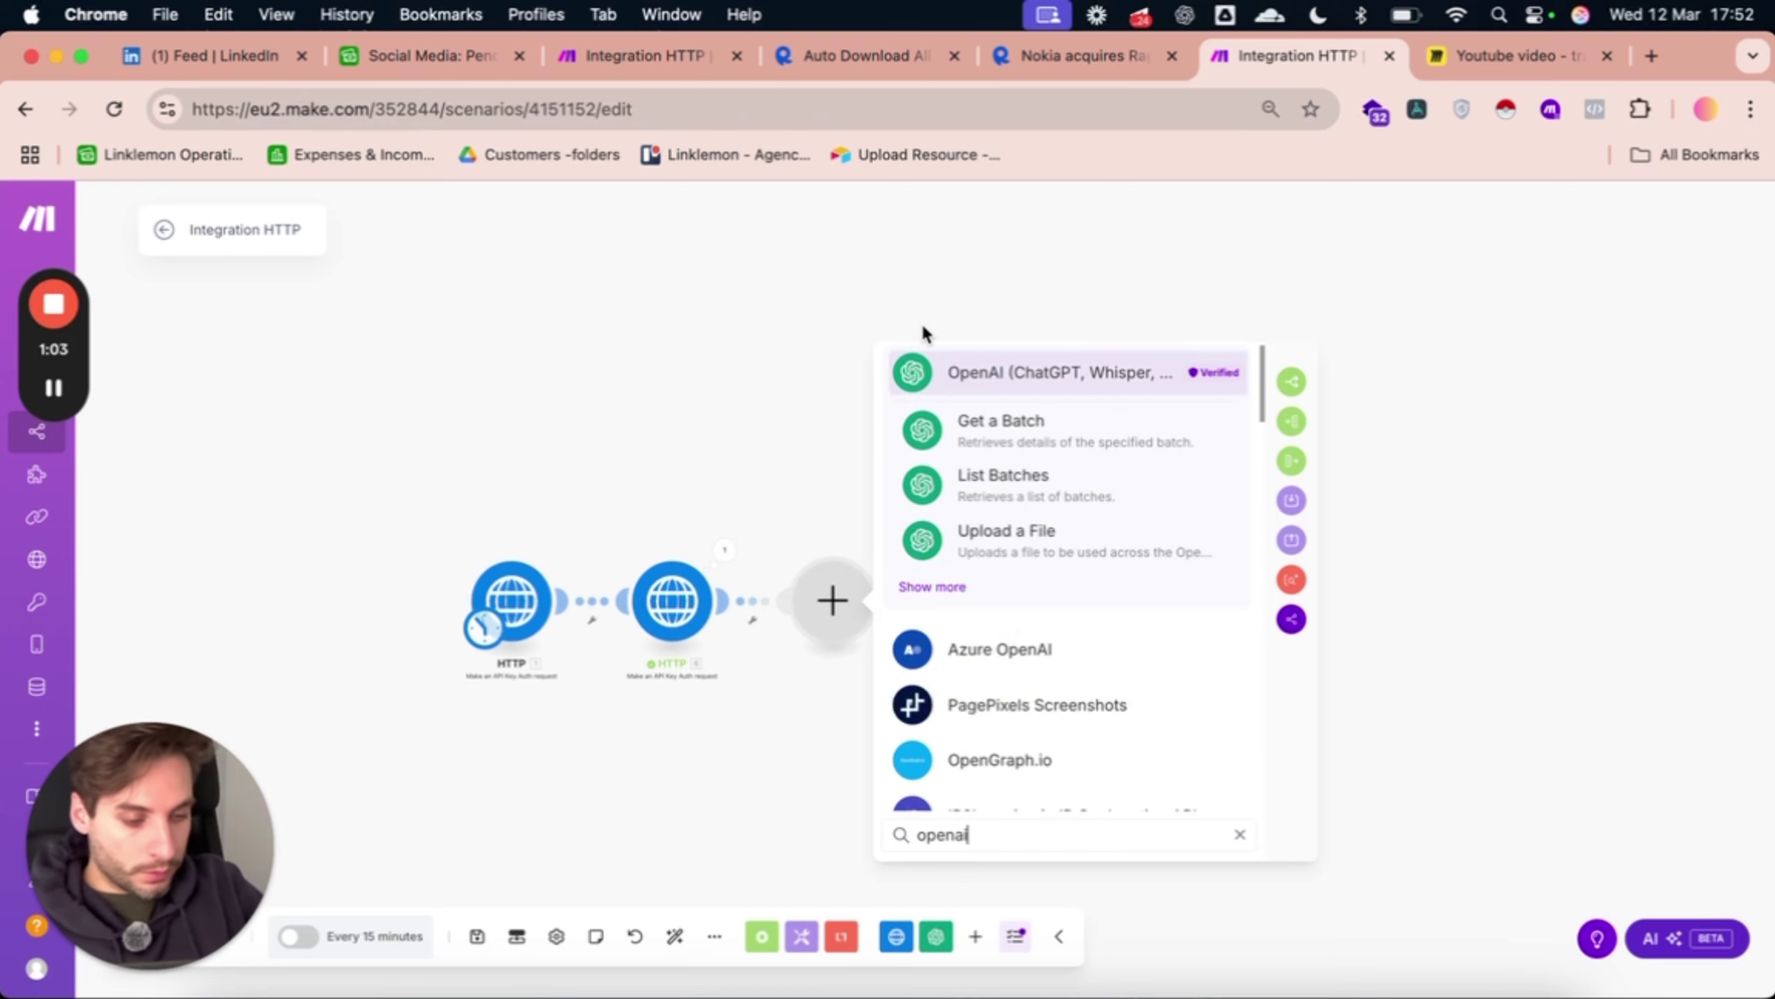
pyautogui.click(937, 586)
pyautogui.click(1039, 580)
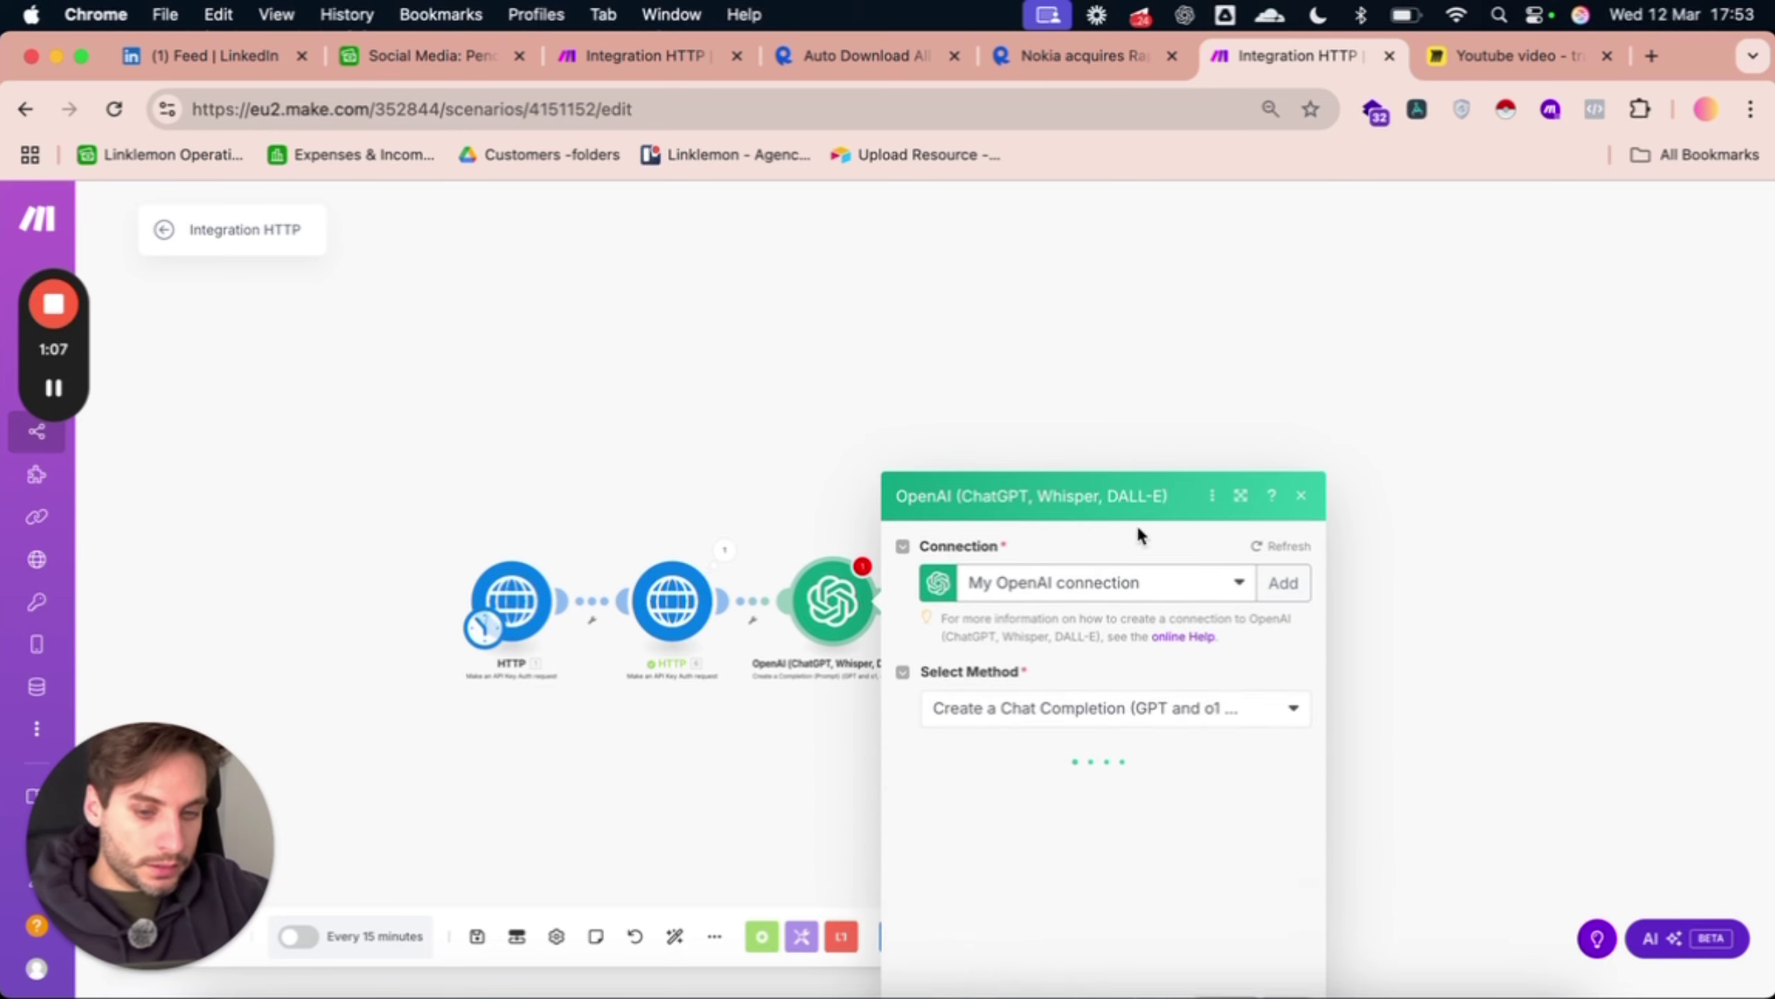
# Set the completion module's connection to New-connection-Linklemon and its method to Create a Chat Completion (GPT and o1 models).
pyautogui.click(1065, 526)
pyautogui.click(1093, 591)
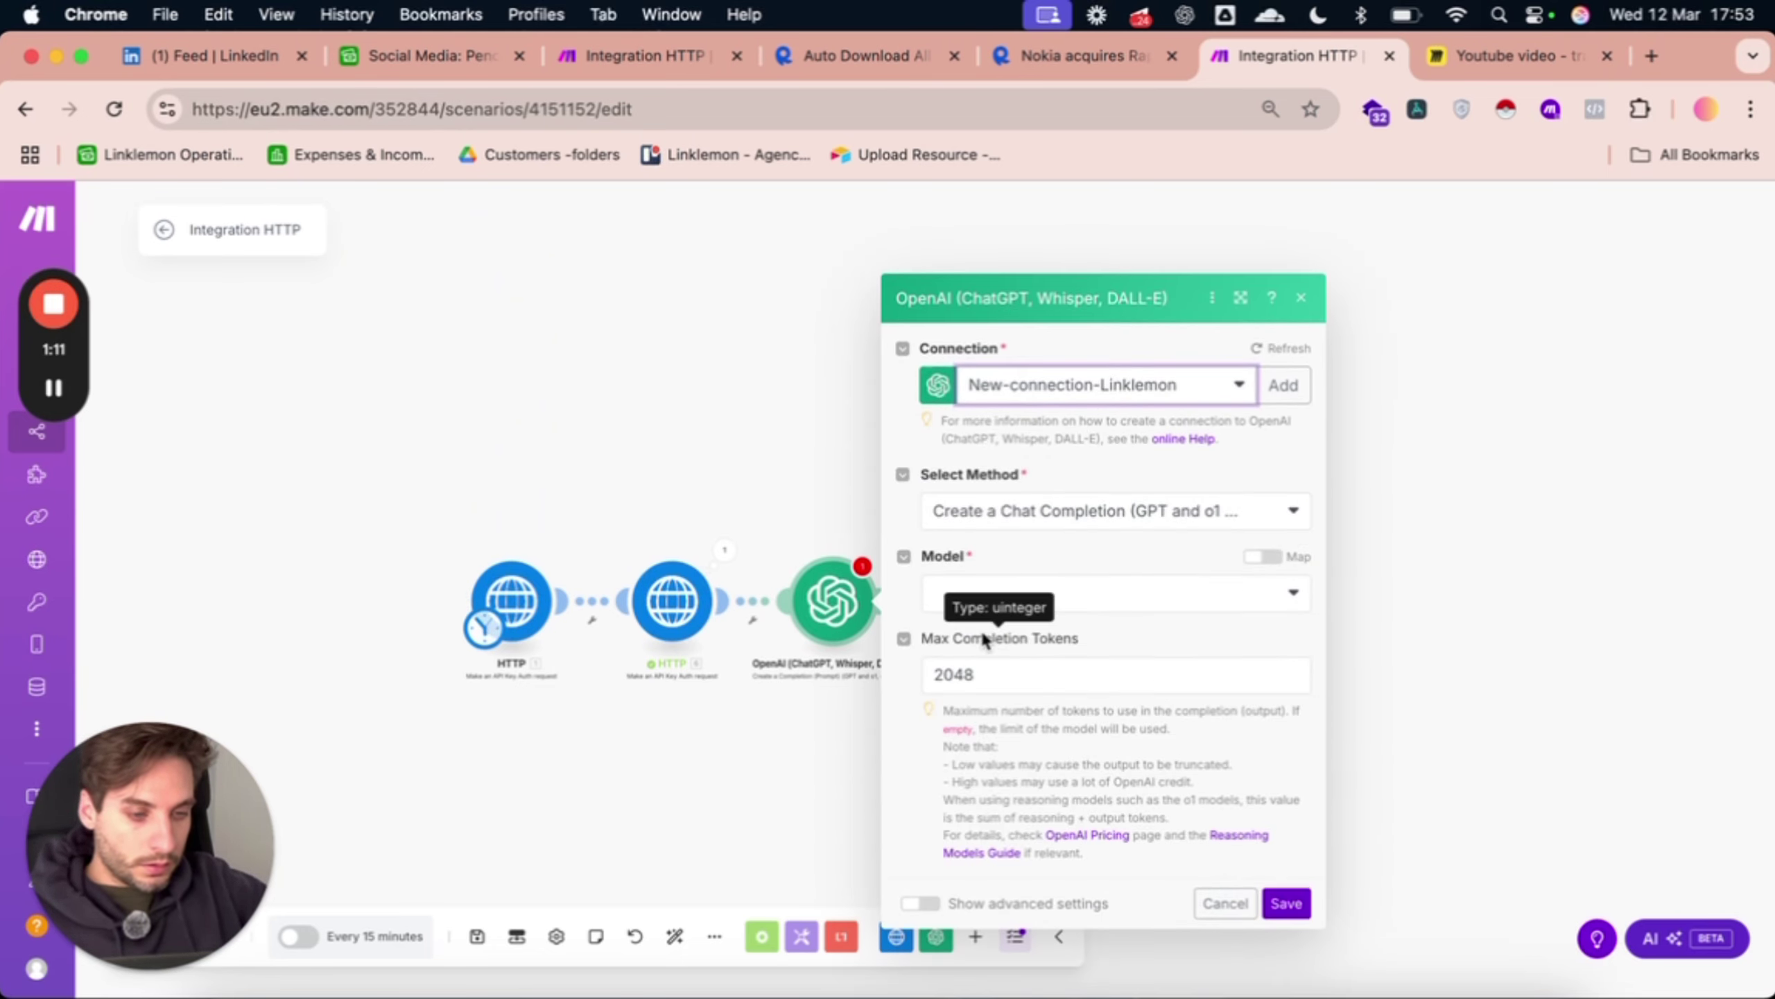
pyautogui.click(1014, 513)
pyautogui.click(1082, 587)
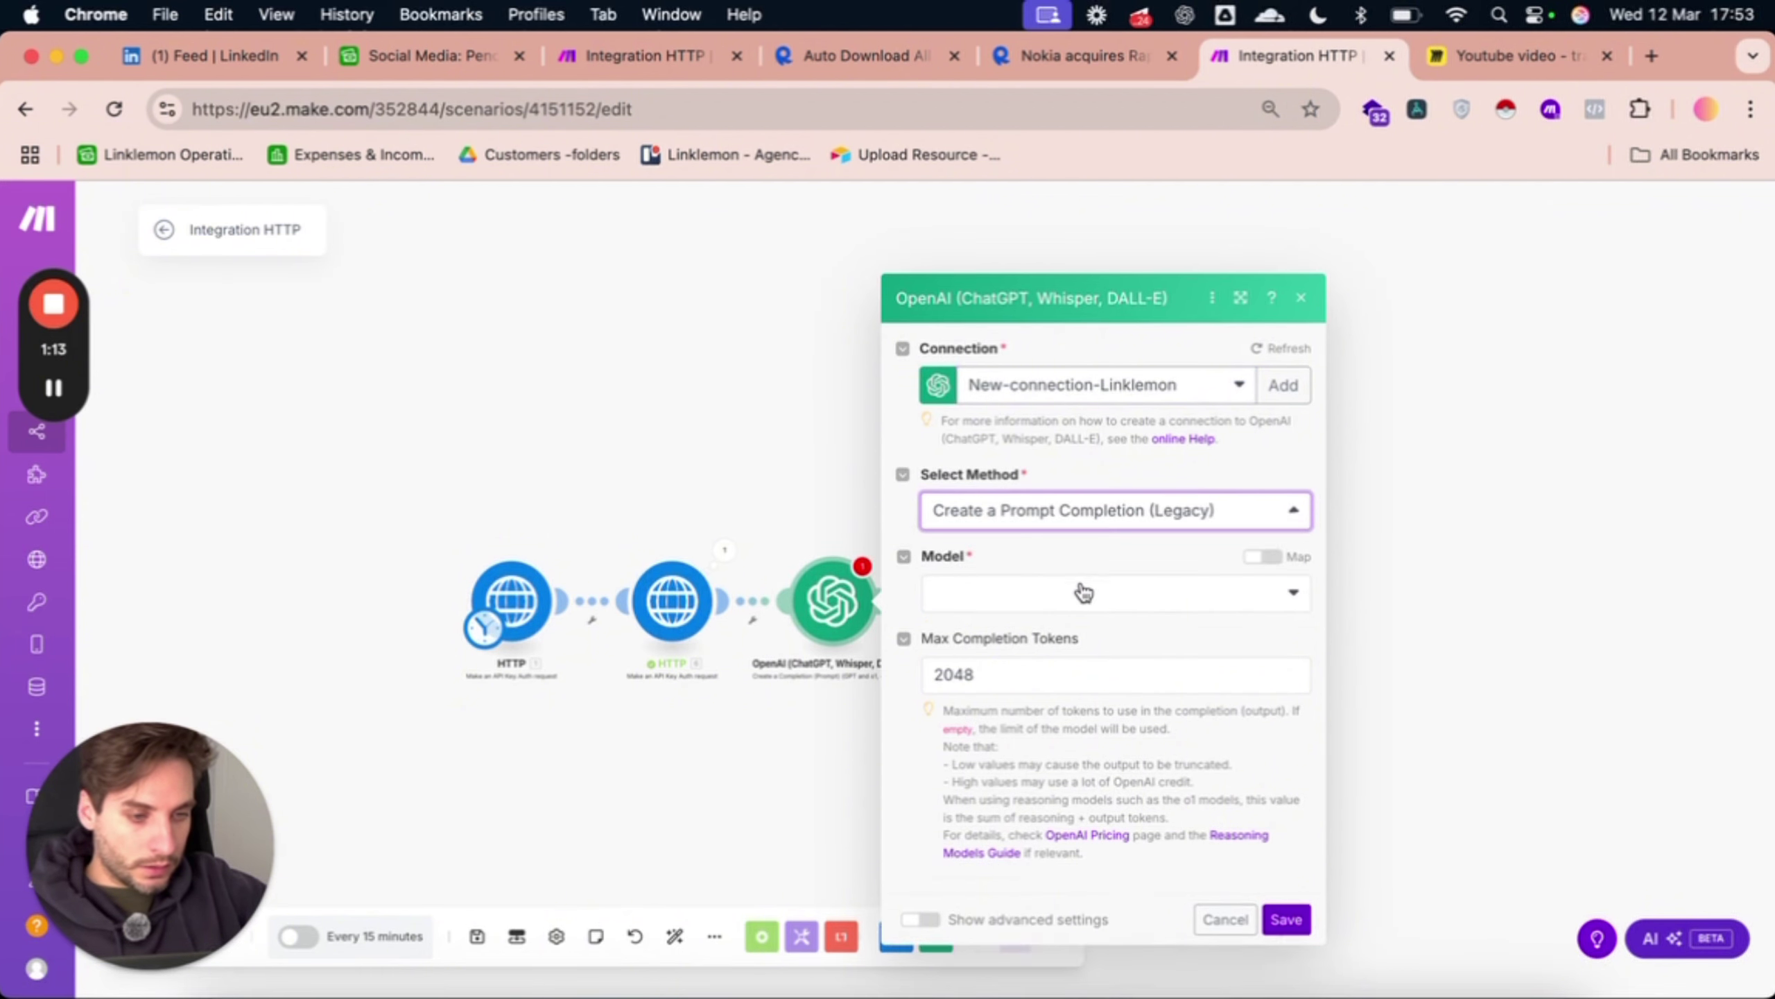
pyautogui.click(1062, 504)
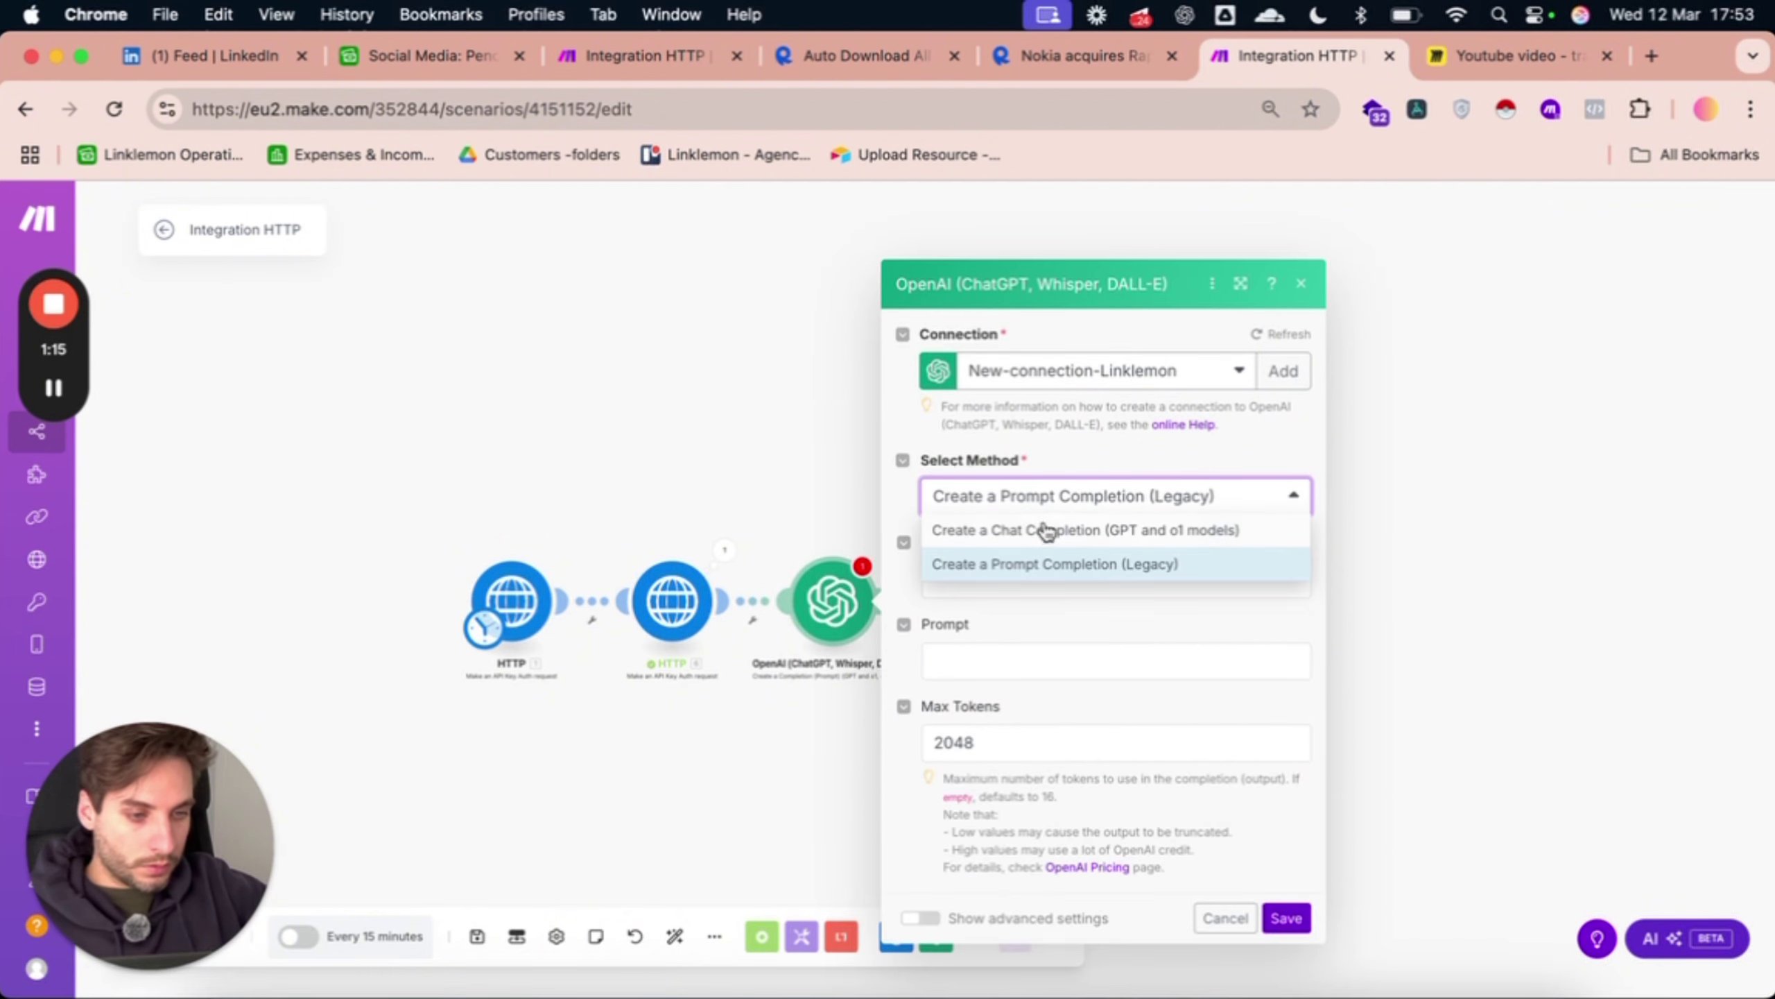
pyautogui.click(1045, 527)
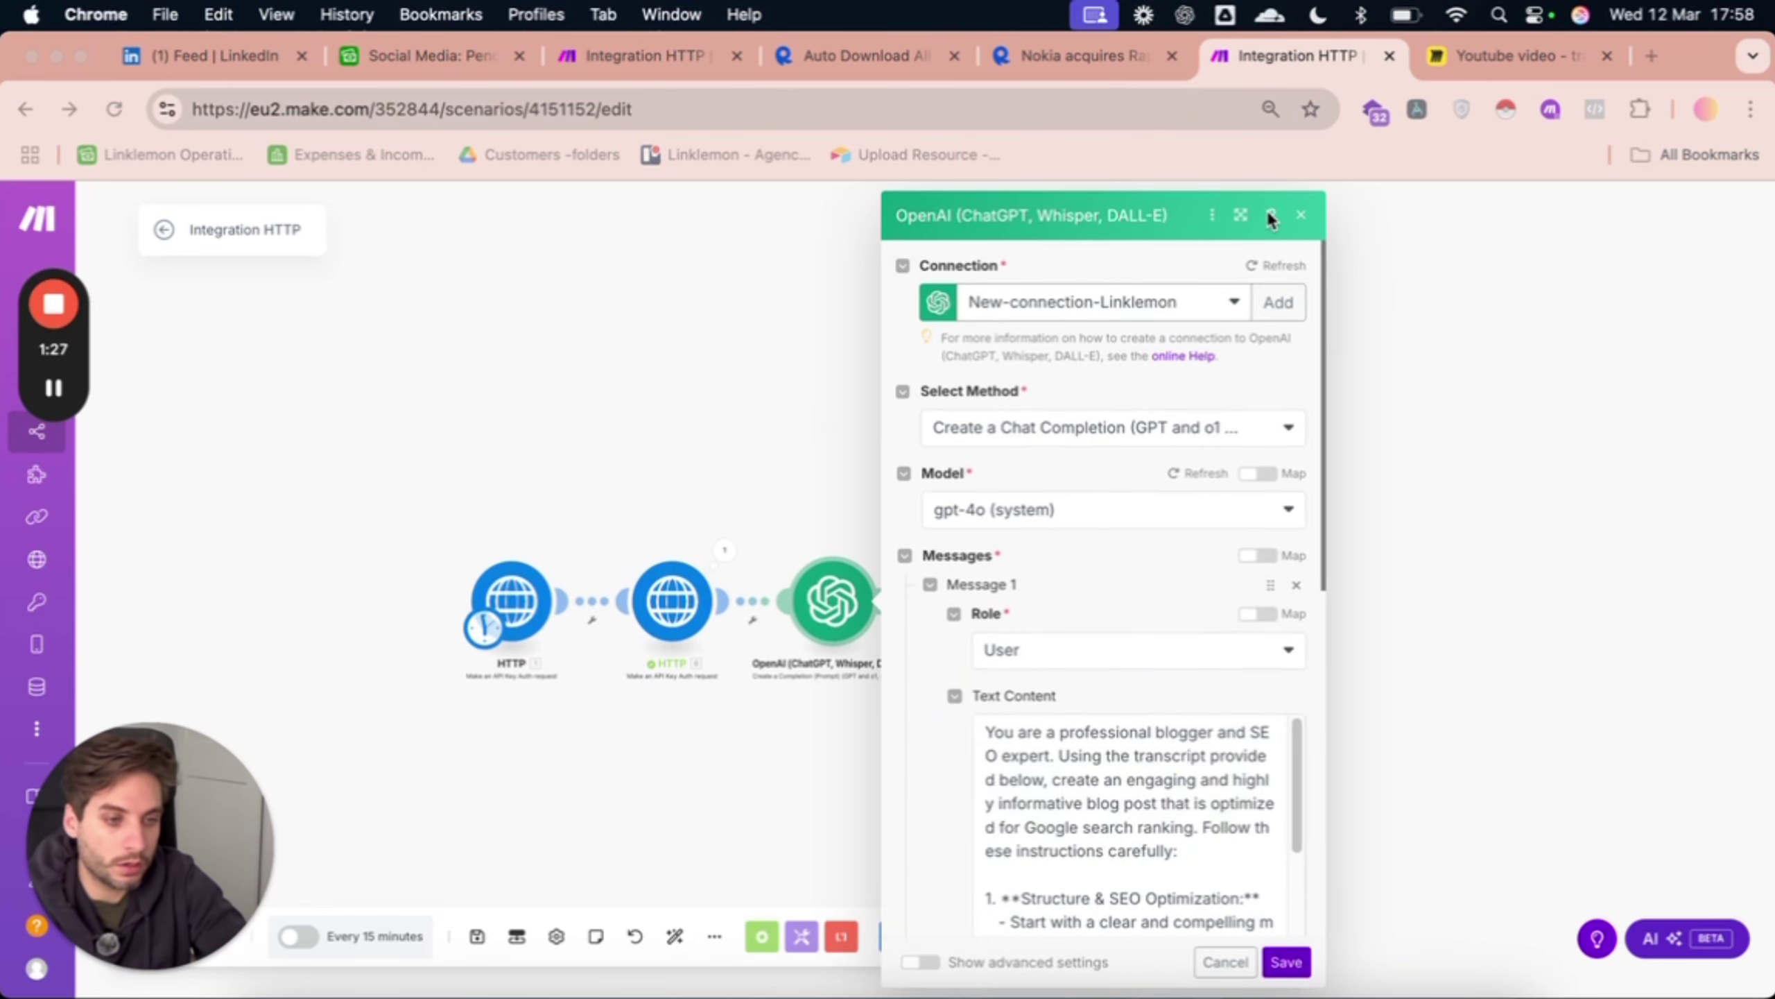
# Enlarge the OpenAI module's settings and examine the blog-writing prompt in Message 1, including its Structure & SEO Optimization section.
pyautogui.click(1242, 215)
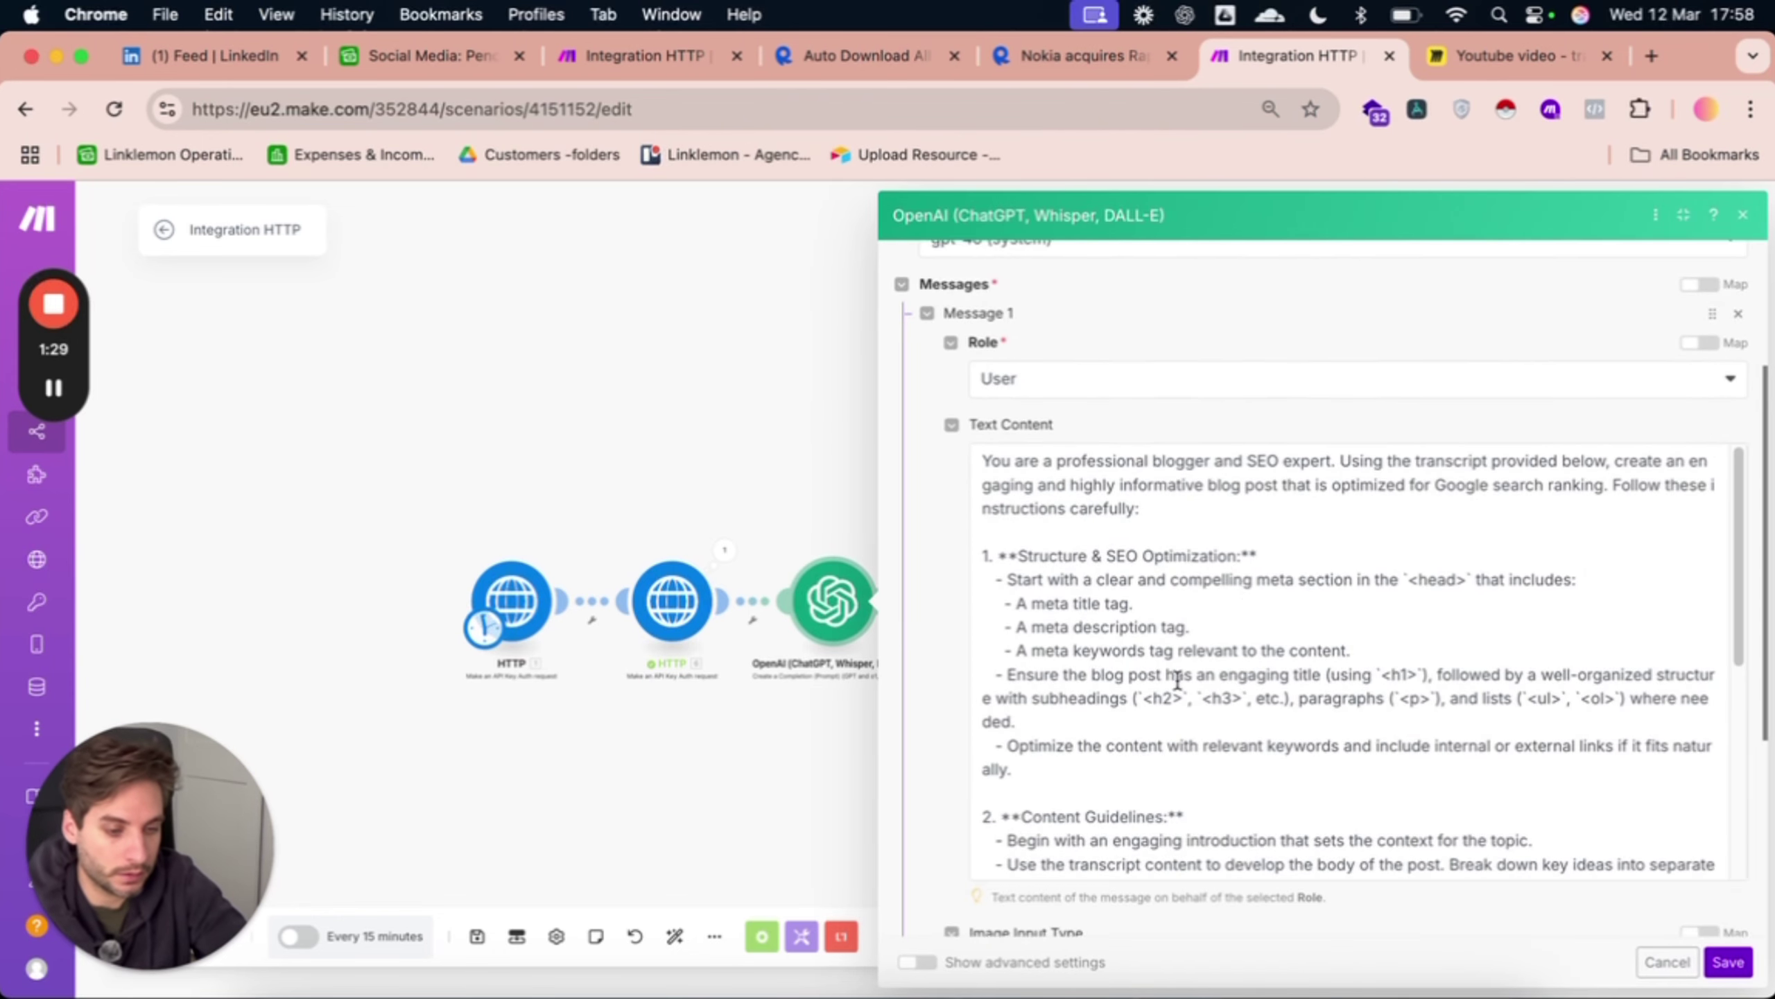
pyautogui.scroll(-1, 1177, 681)
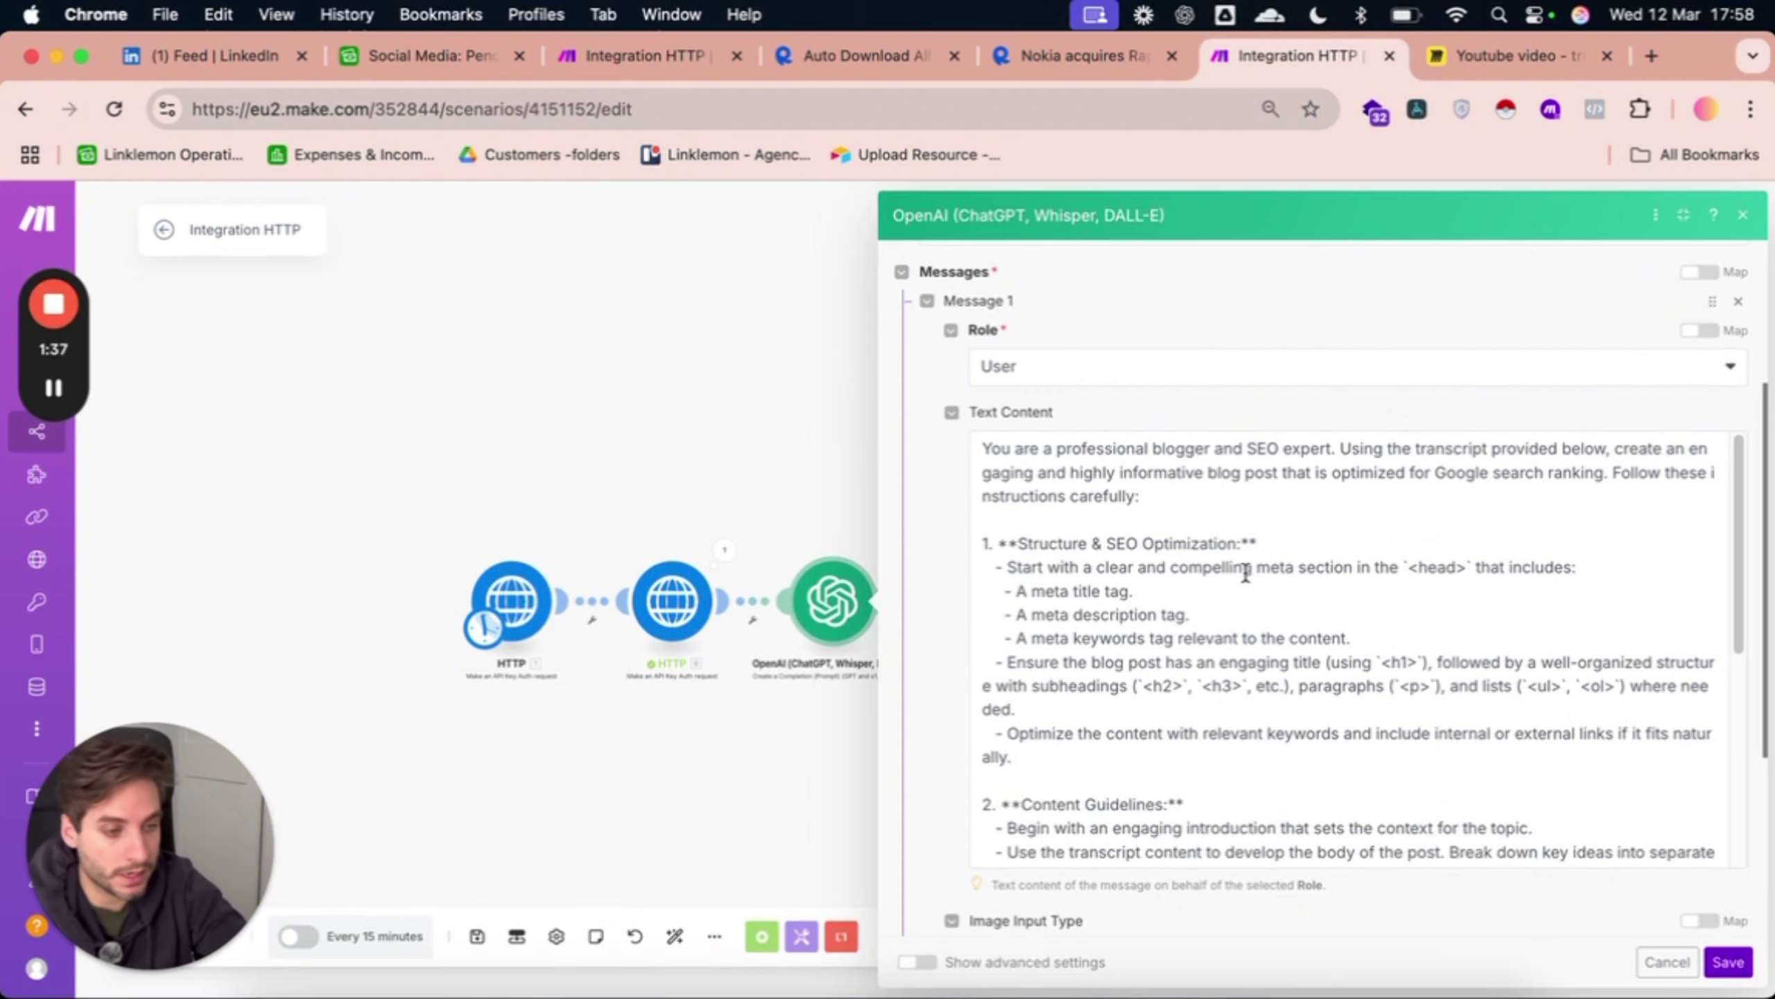
pyautogui.scroll(-1, 1245, 572)
pyautogui.scroll(1, 1251, 558)
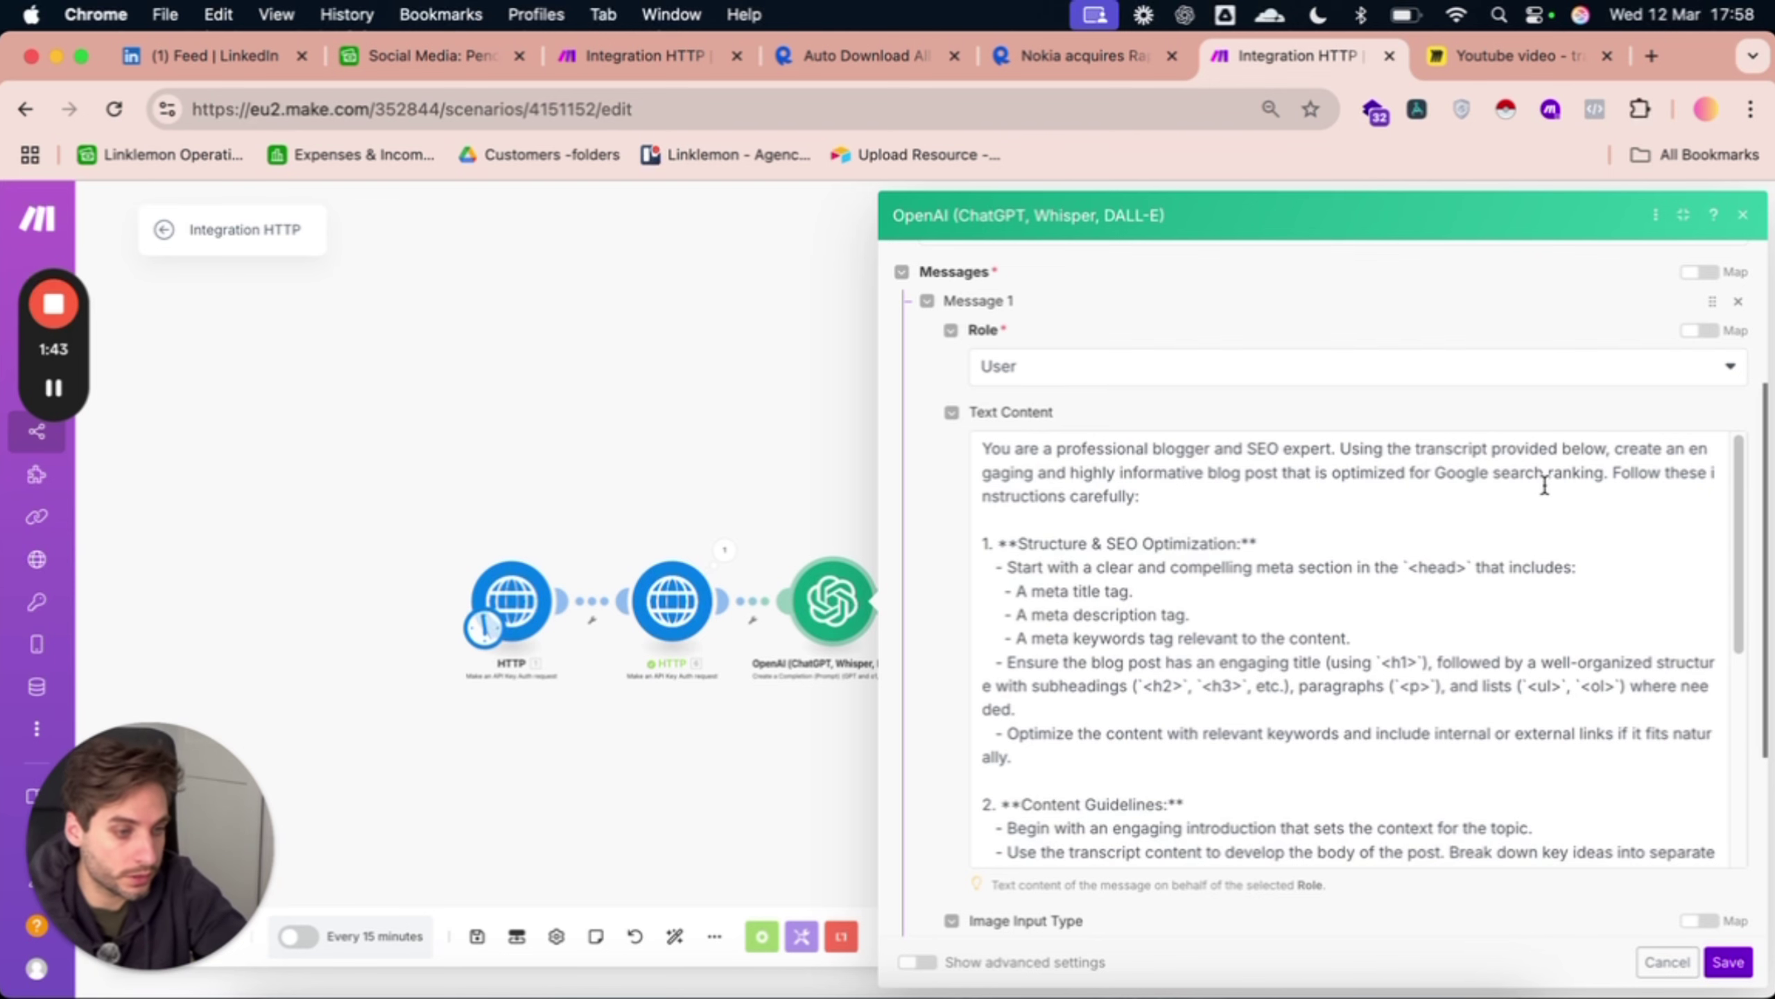
pyautogui.moveTo(1040, 544); pyautogui.dragTo(1178, 622)
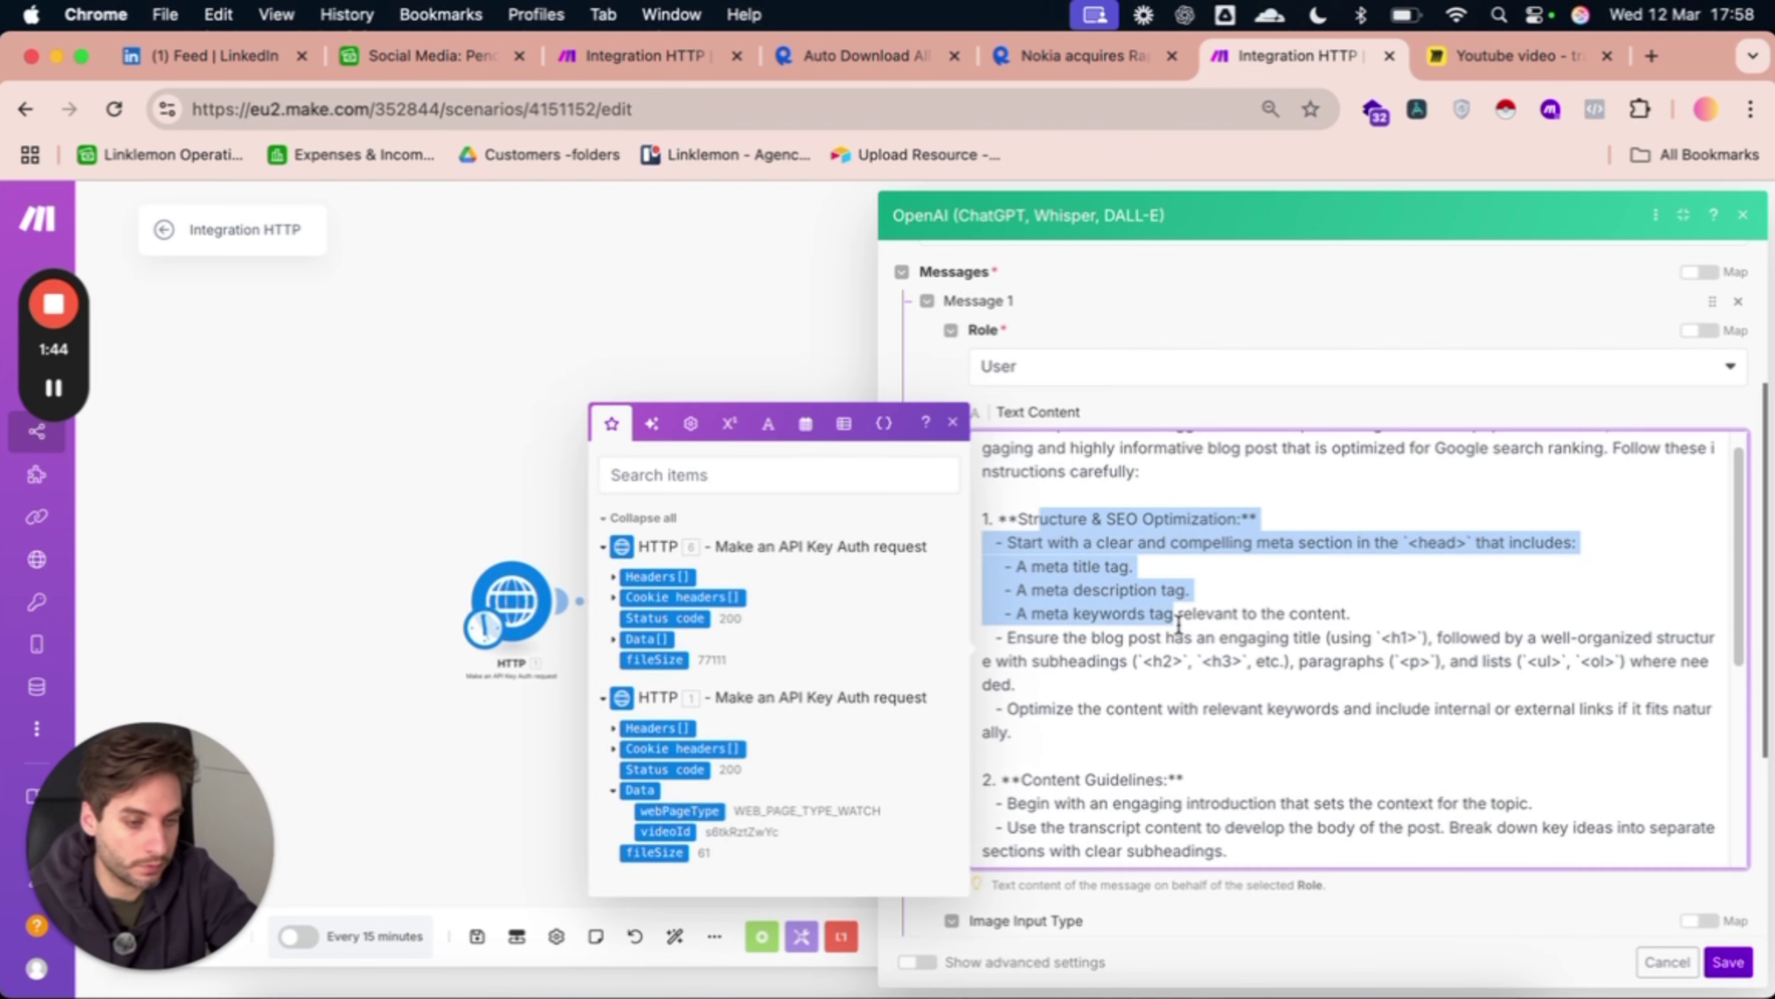
# Examine the Content Guidelines, HTML Formatting and Integration sections of the blog-writing prompt in Message 1.
pyautogui.click(1353, 663)
pyautogui.scroll(-3, 1251, 582)
pyautogui.moveTo(1180, 551); pyautogui.dragTo(1256, 656)
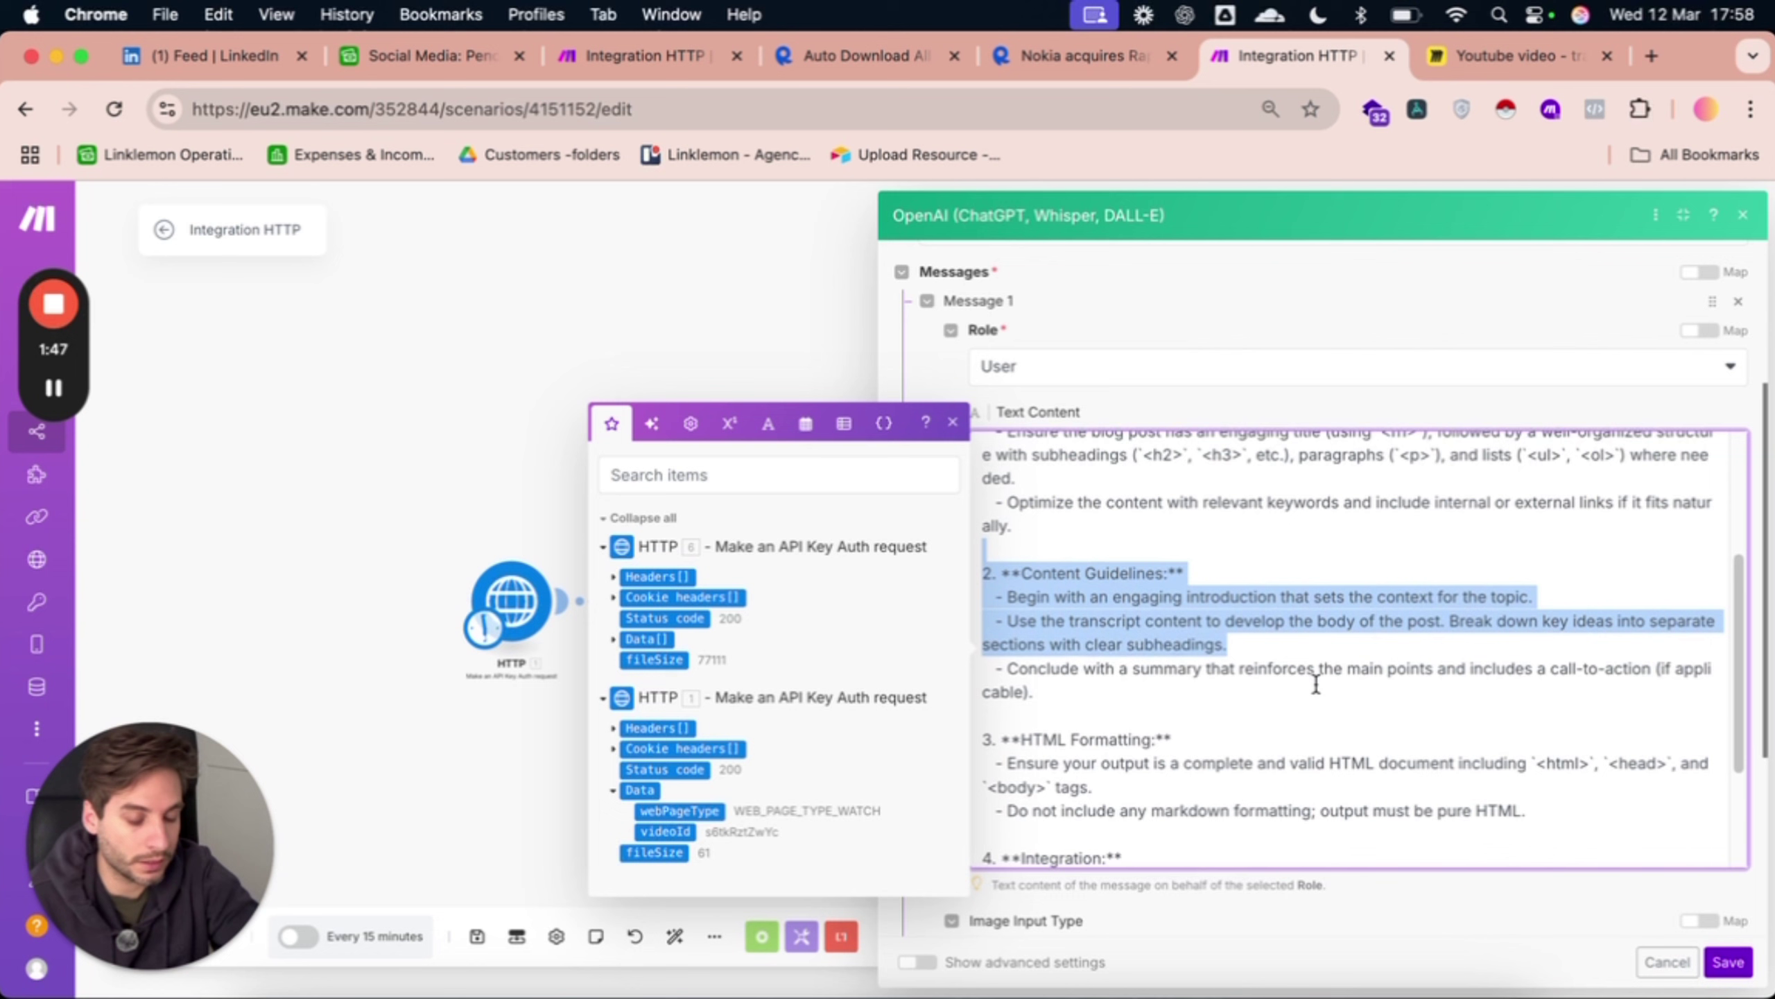
pyautogui.scroll(-1, 1315, 683)
pyautogui.moveTo(1036, 654); pyautogui.dragTo(1364, 772)
pyautogui.scroll(-3, 1278, 662)
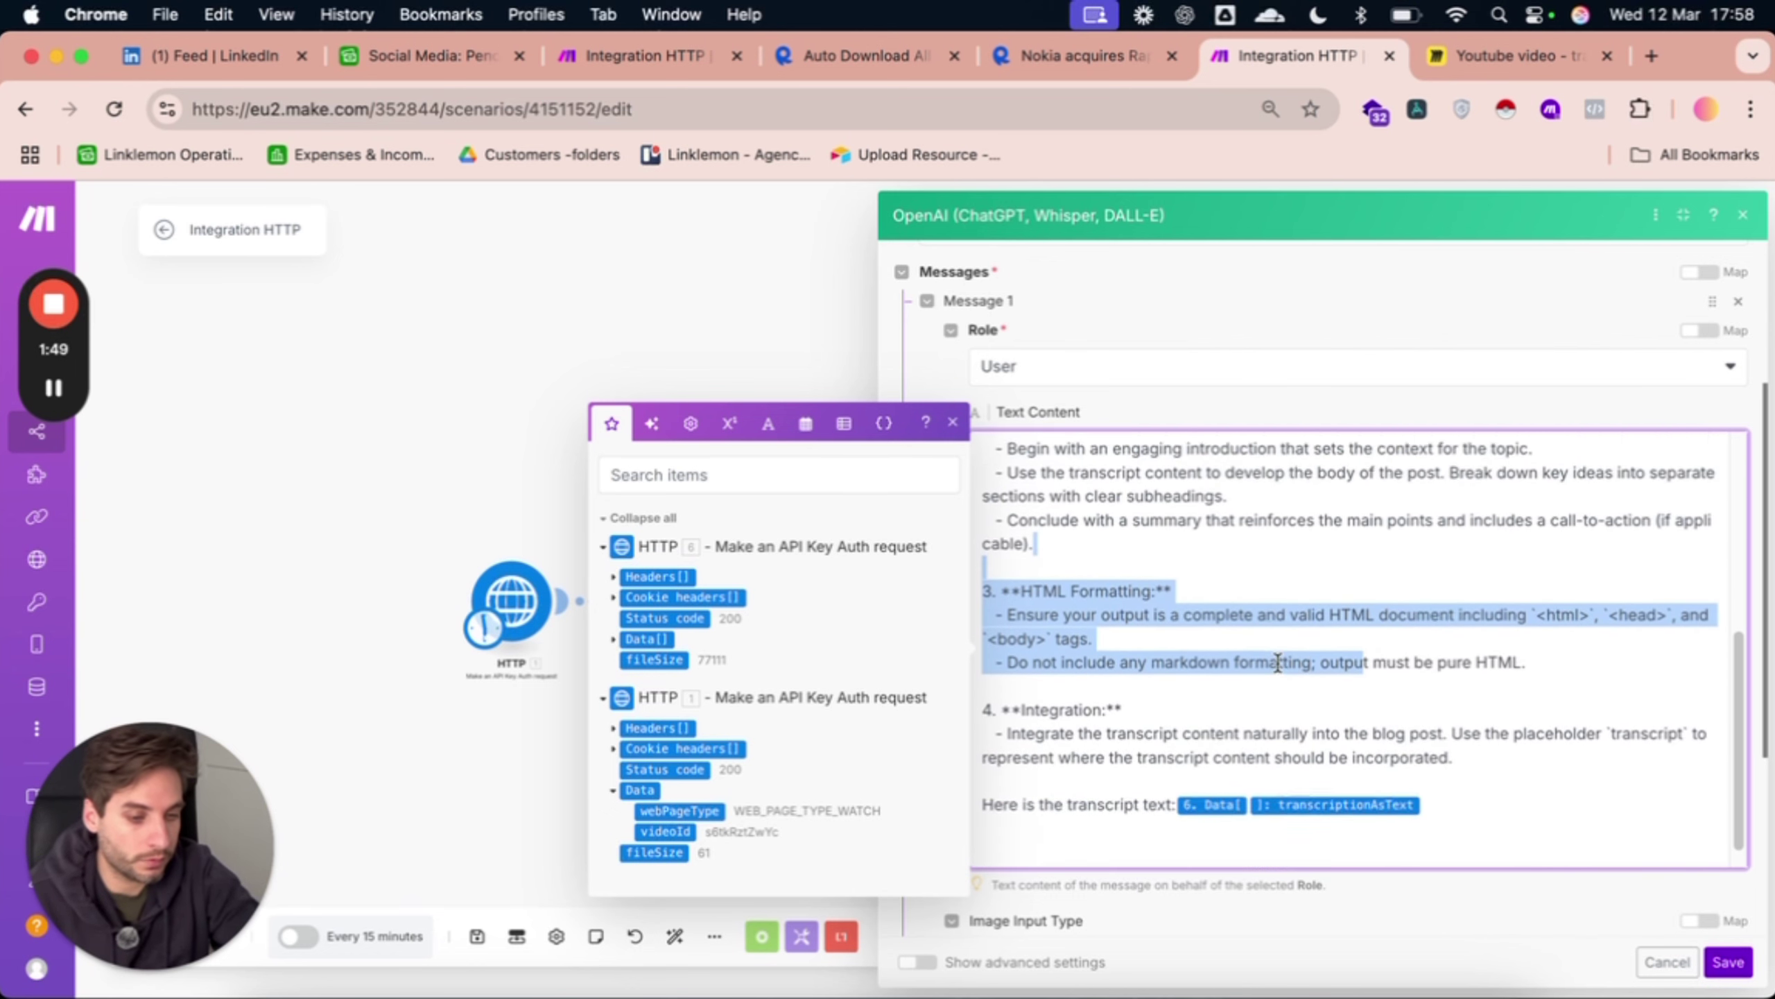
pyautogui.moveTo(1206, 661); pyautogui.dragTo(1410, 721)
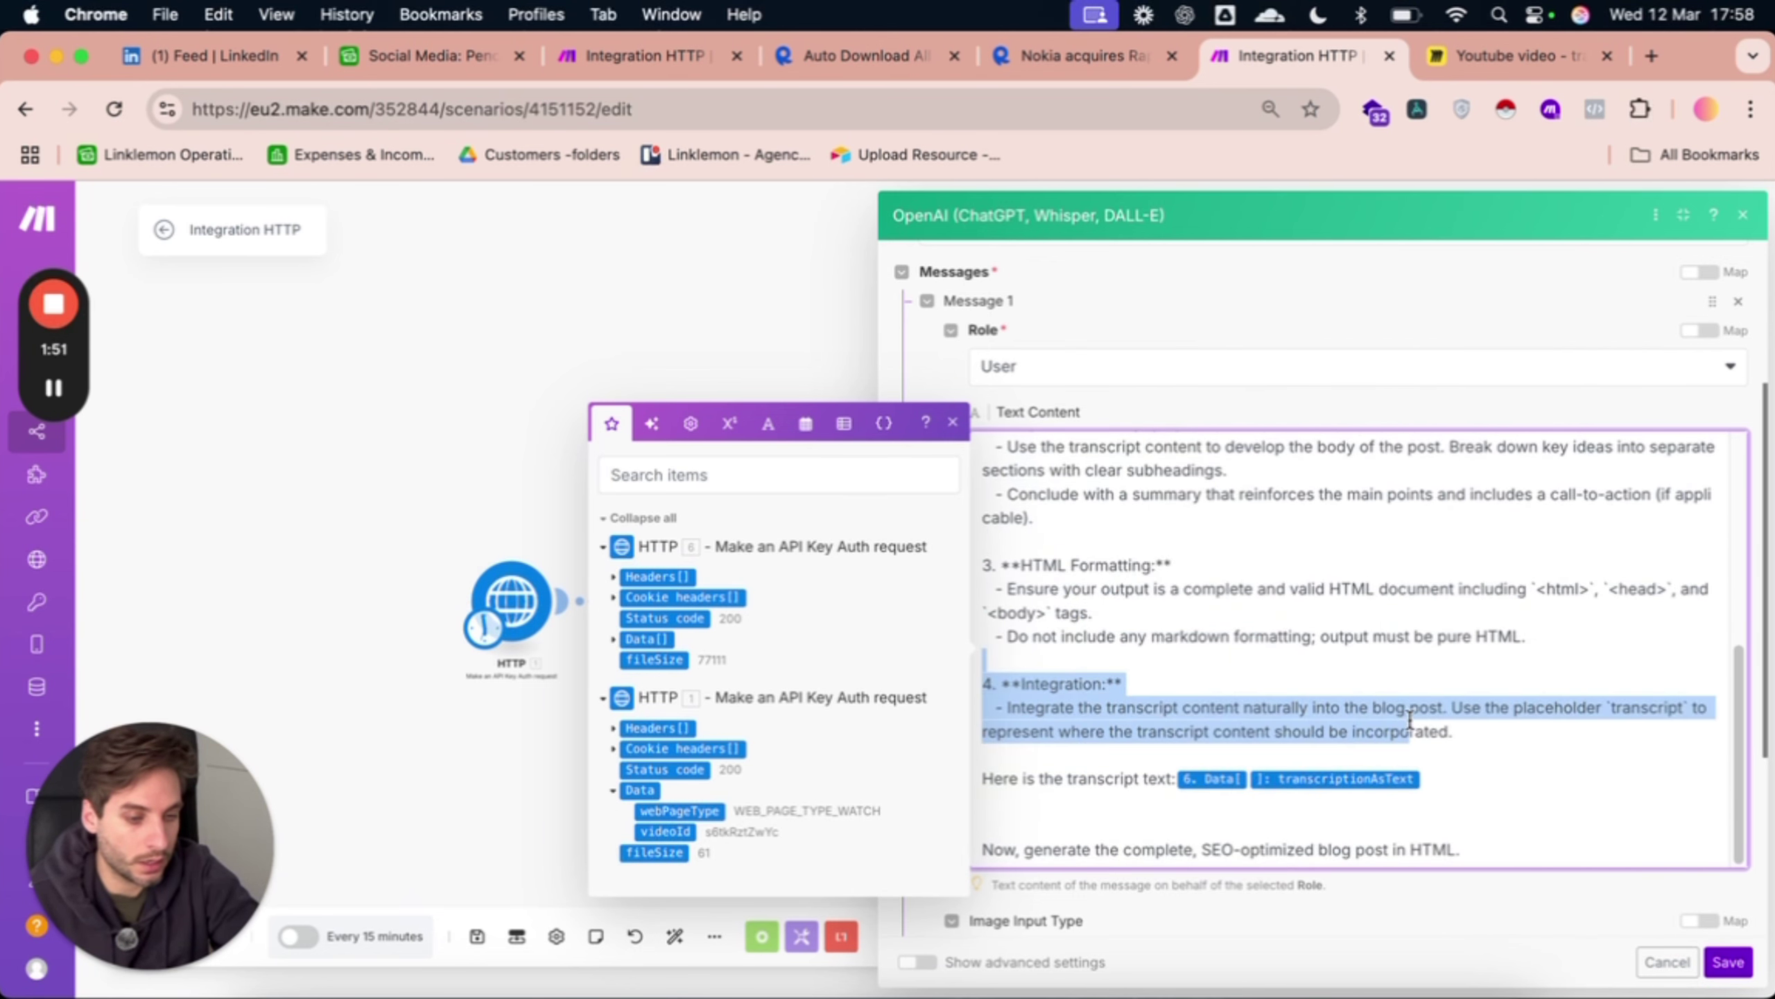
pyautogui.scroll(-2, 1351, 753)
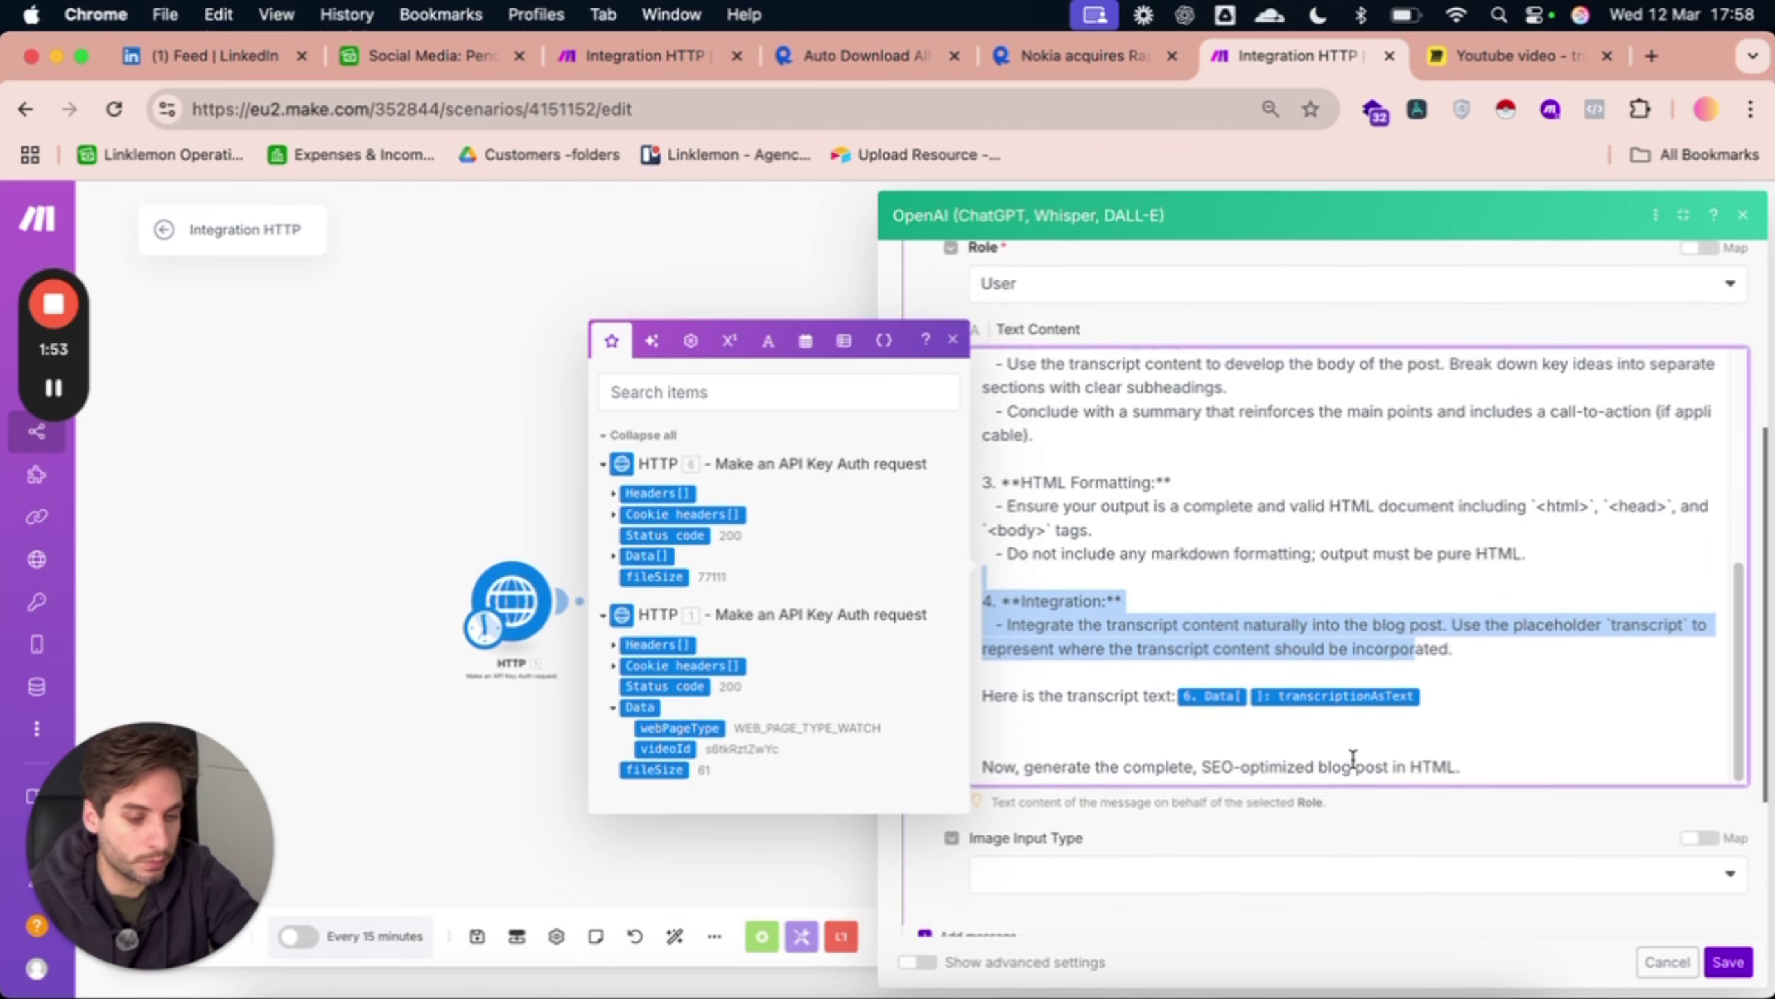
# Check the prompt's mapped transcript line and closing instruction, and save the OpenAI completion module's settings.
pyautogui.moveTo(983, 695); pyautogui.dragTo(1101, 695)
pyautogui.click(1061, 766)
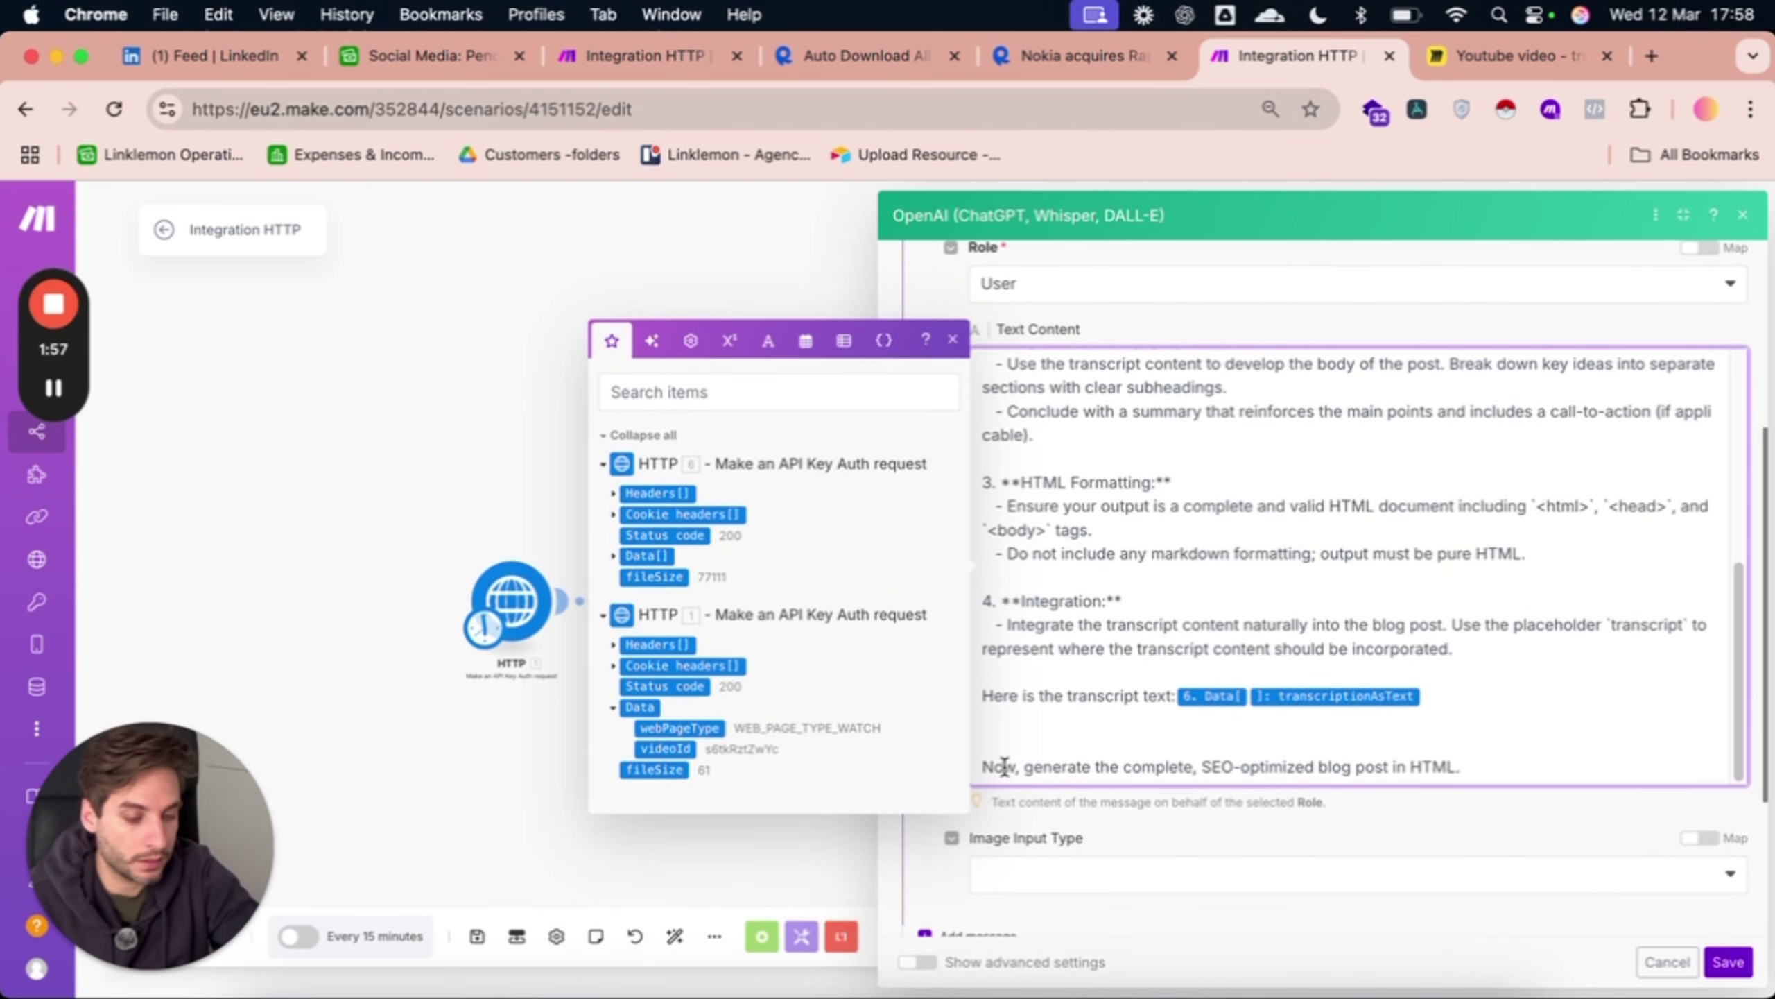
pyautogui.moveTo(983, 766); pyautogui.dragTo(1122, 766)
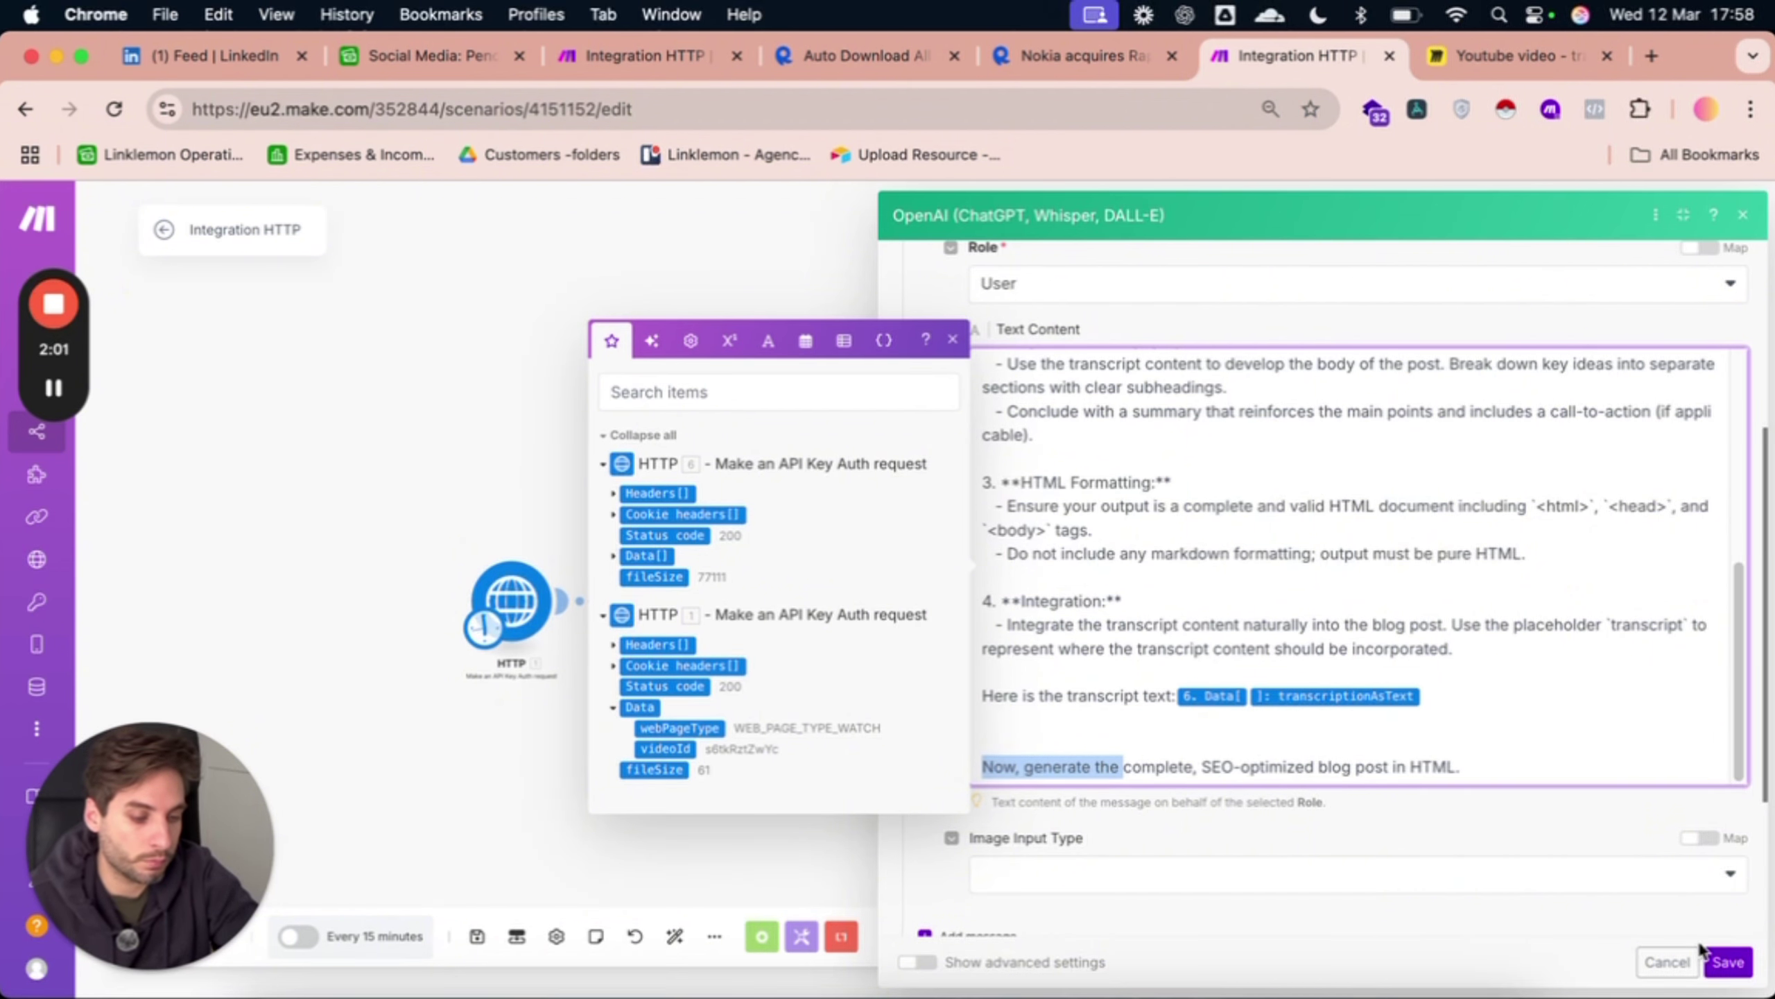
pyautogui.click(1720, 961)
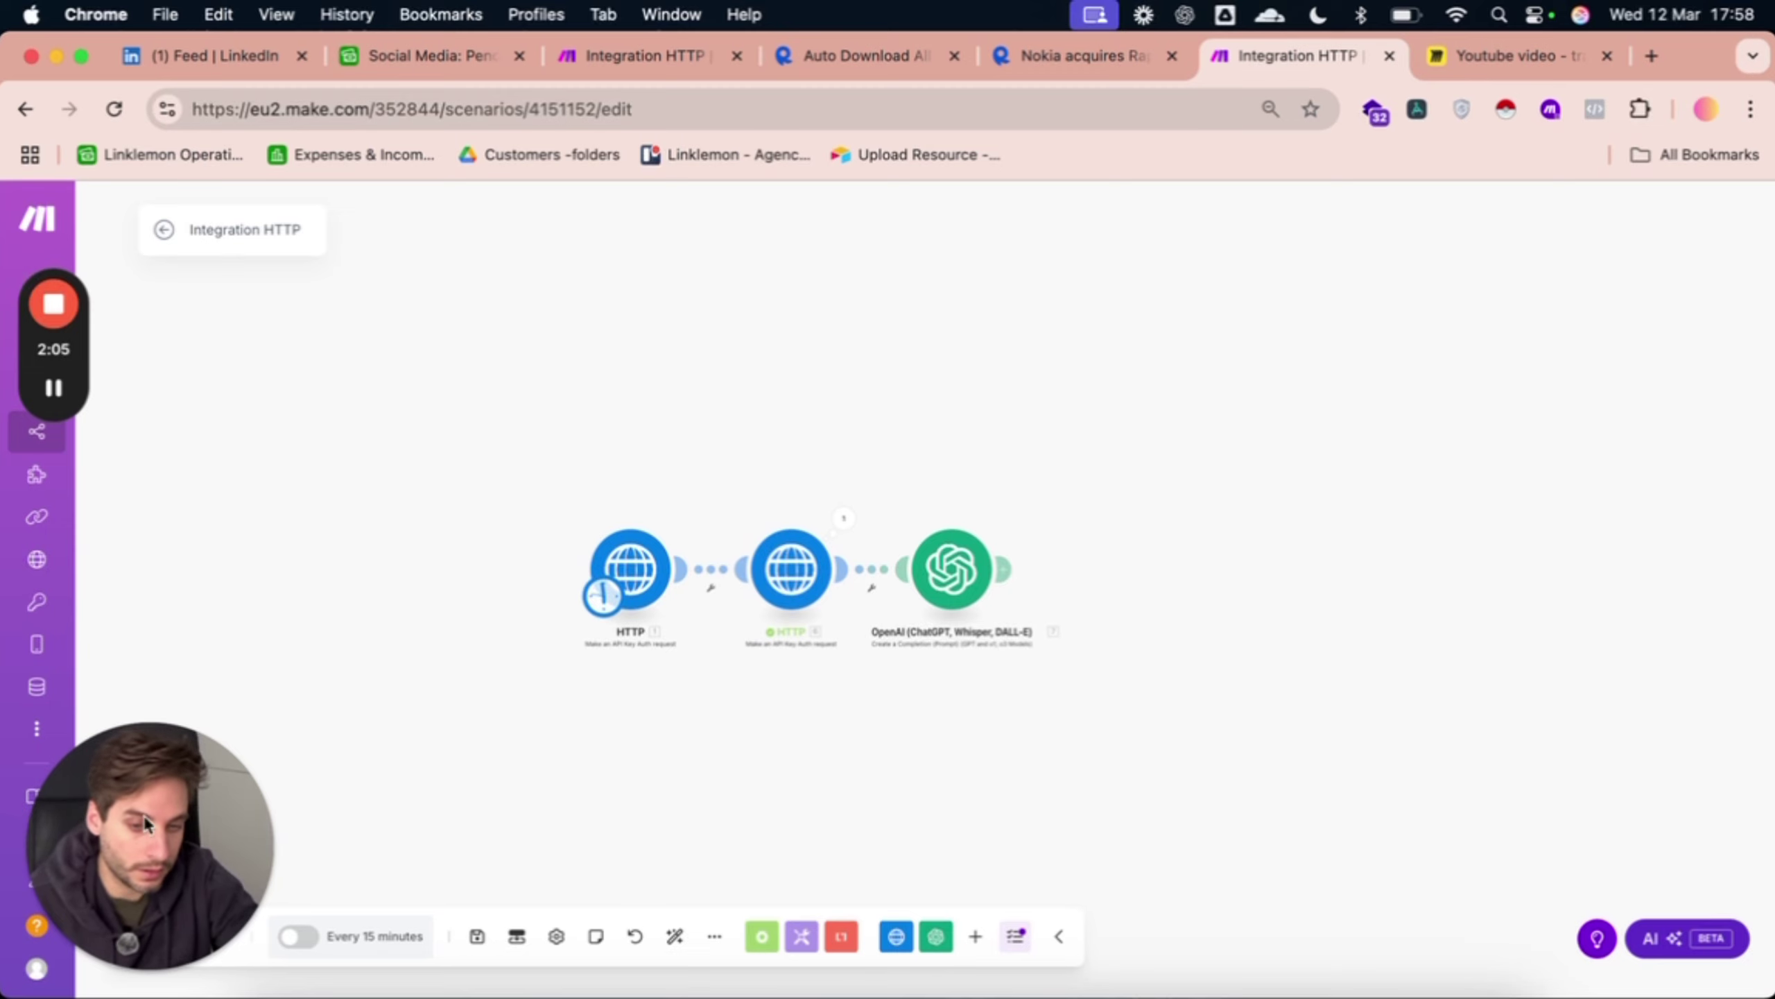
pyautogui.moveTo(144, 815); pyautogui.dragTo(1360, 430)
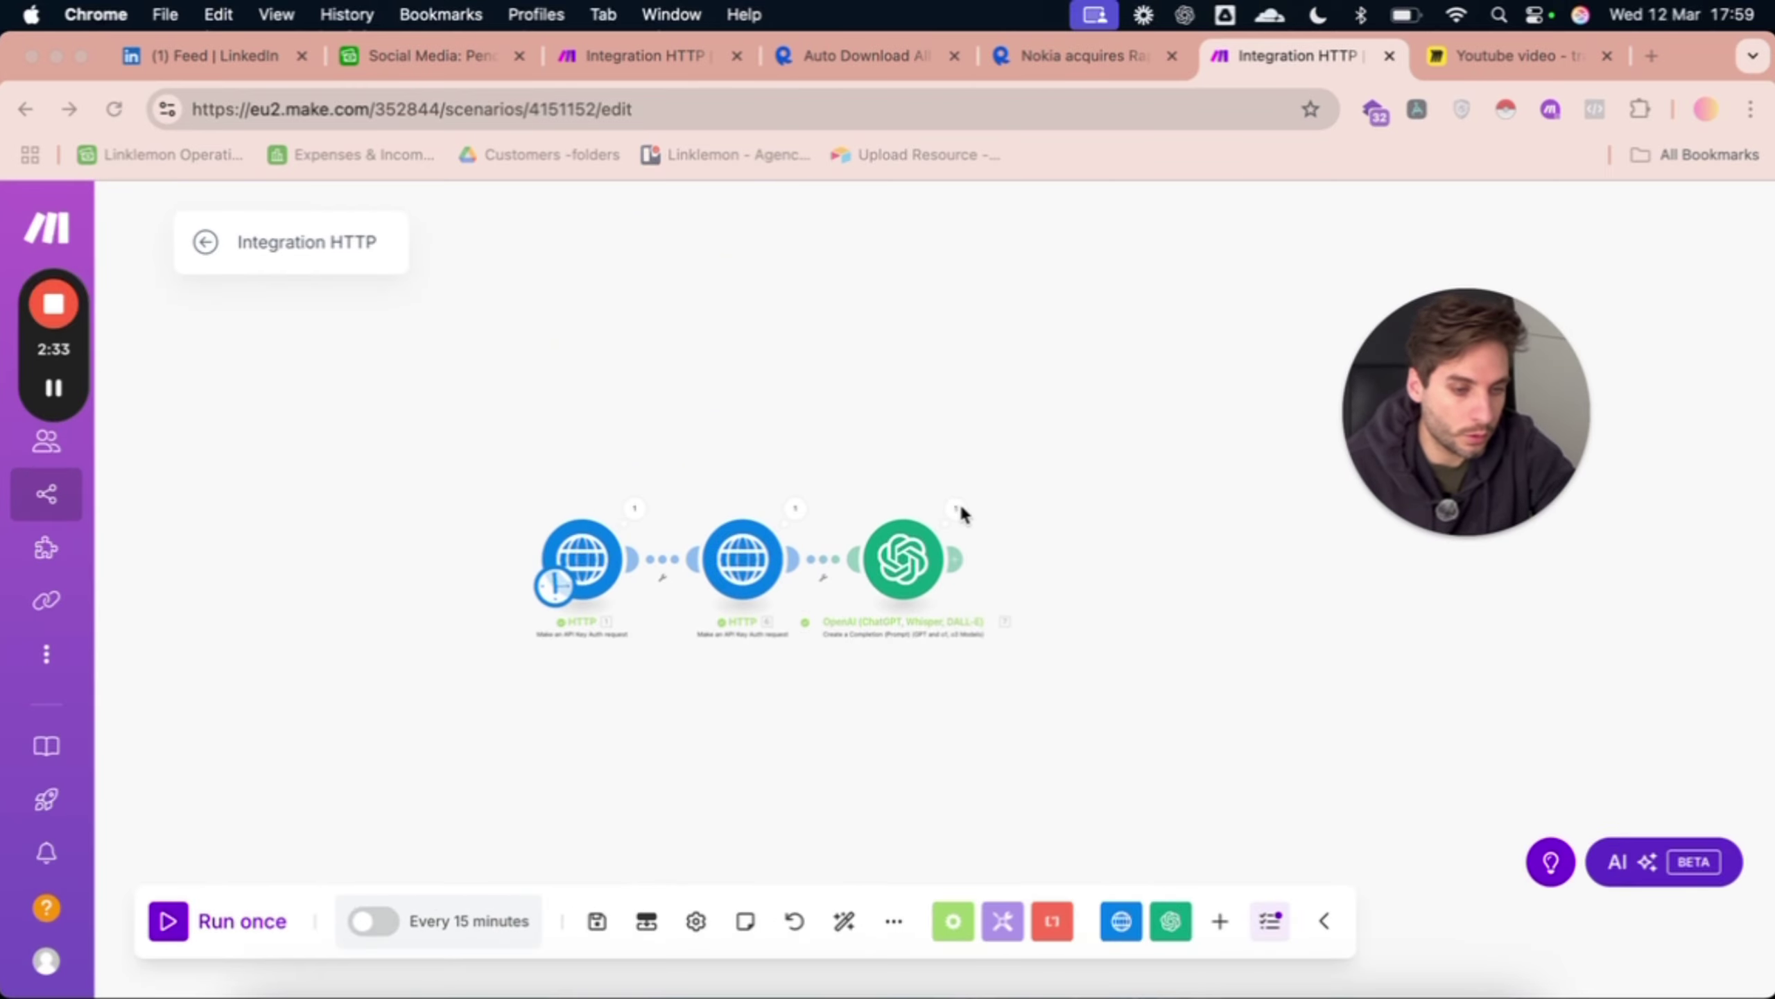
# Open the OpenAI module's run output and examine the HTML blog post in its Result.
pyautogui.click(957, 508)
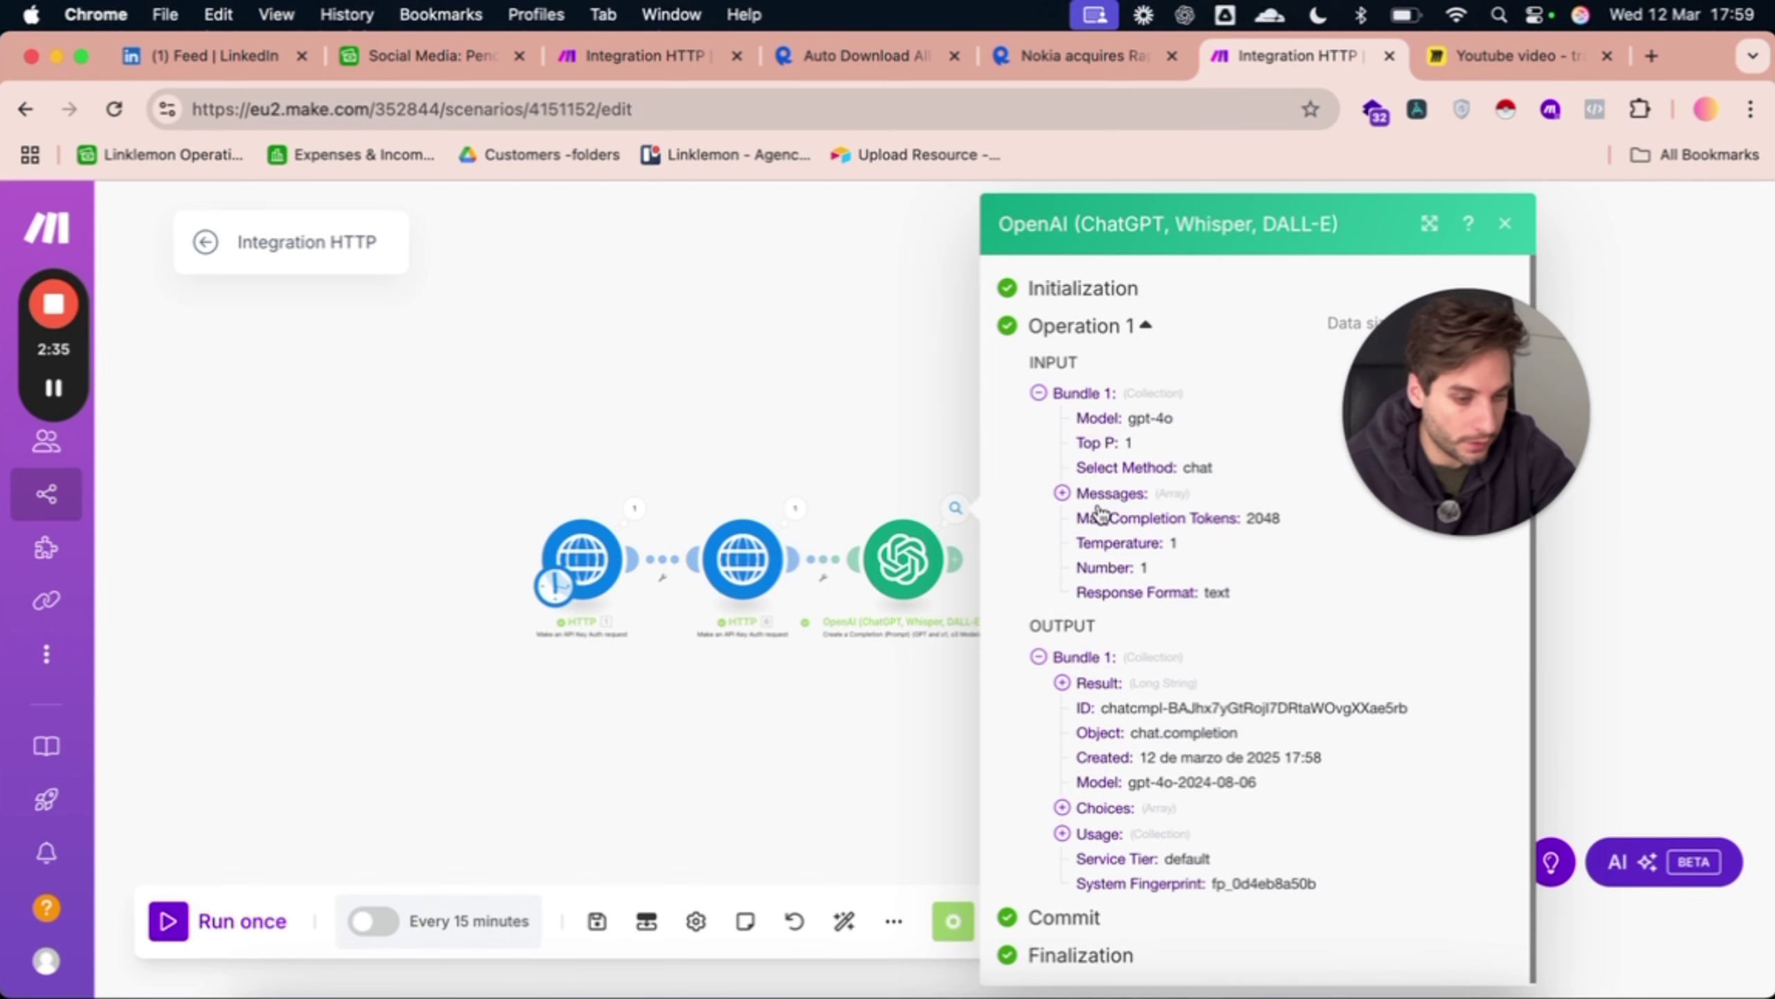
pyautogui.click(1090, 682)
pyautogui.scroll(-3, 1188, 570)
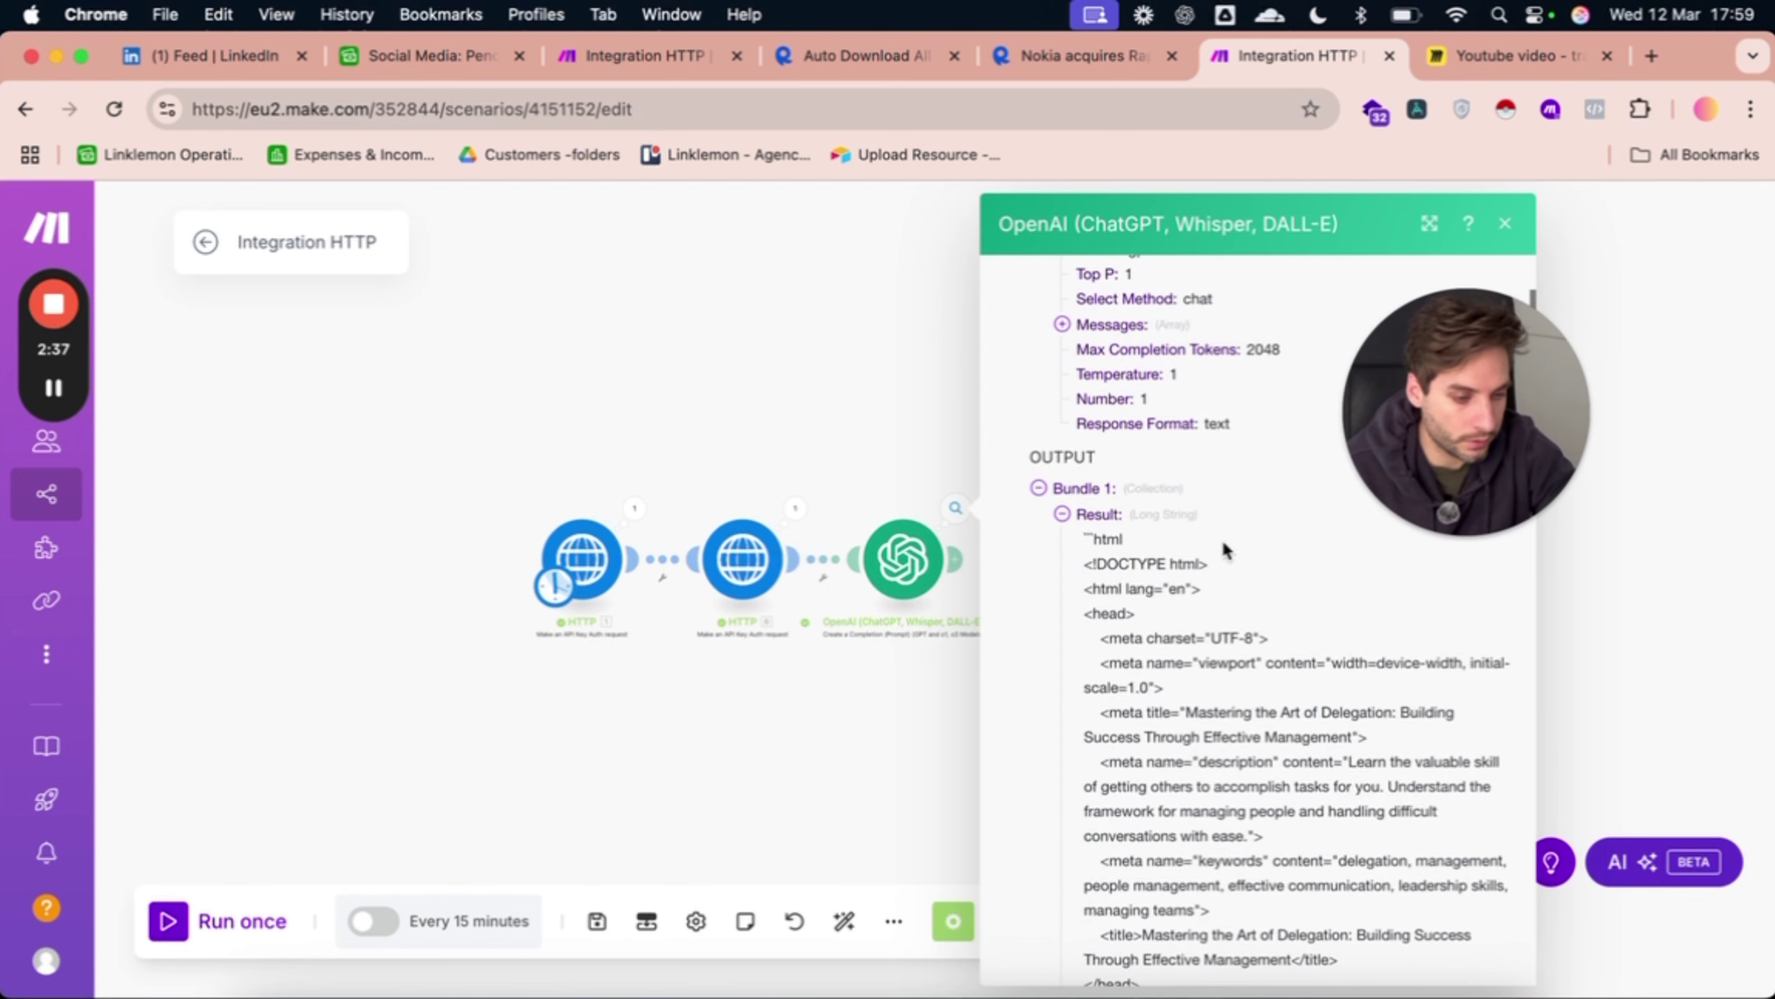
pyautogui.scroll(-1, 1181, 614)
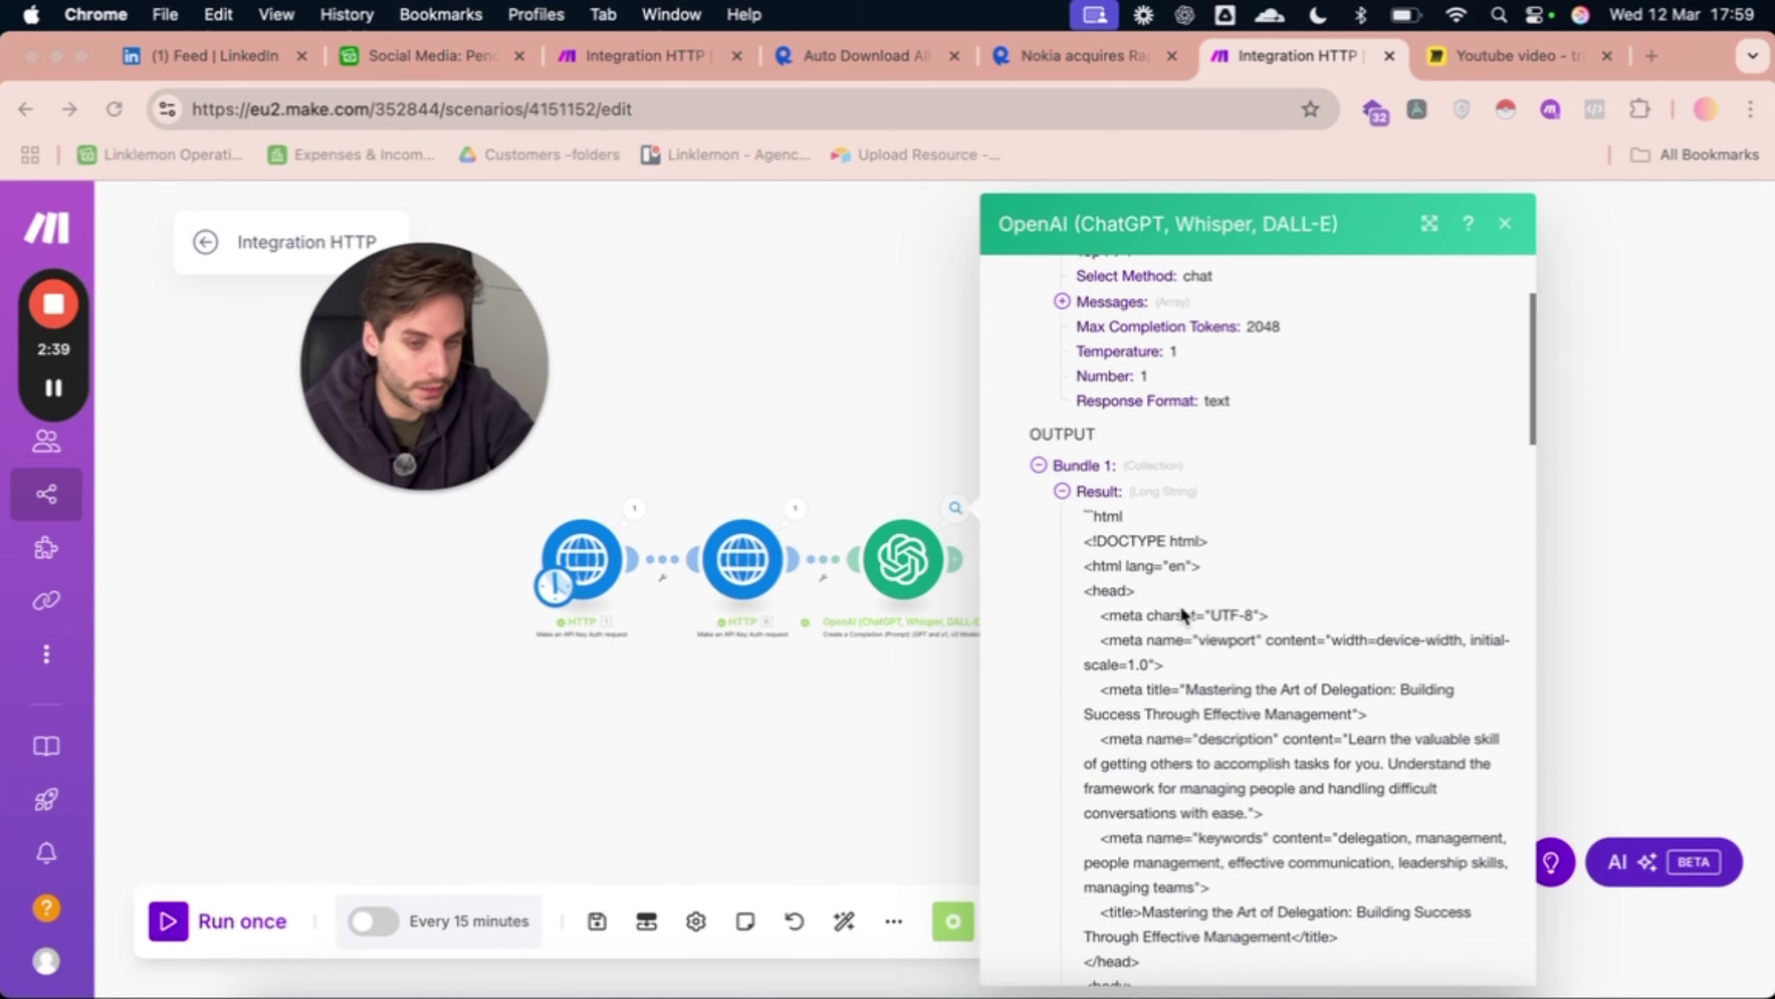
pyautogui.scroll(-1, 1181, 613)
pyautogui.moveTo(1080, 488); pyautogui.dragTo(1226, 554)
pyautogui.scroll(-20, 1227, 554)
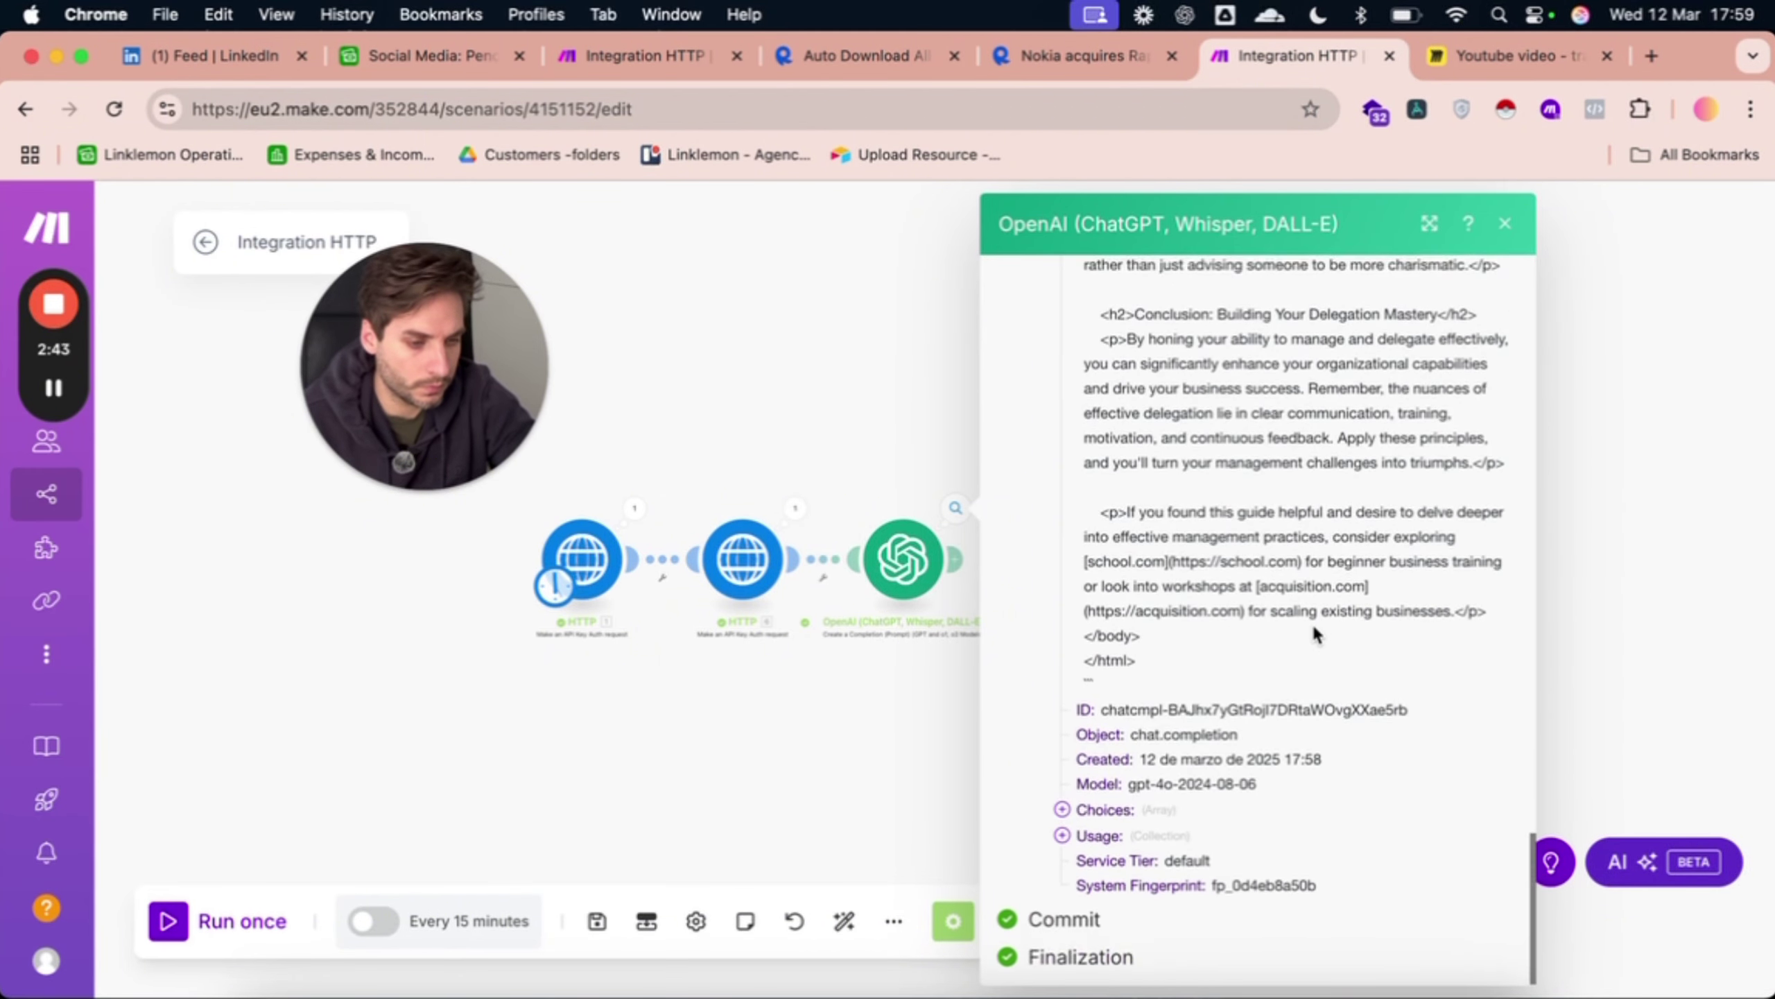
# Select the generated HTML code in the OpenAI module's Result output, from its end back to its beginning.
pyautogui.scroll(1, 1314, 632)
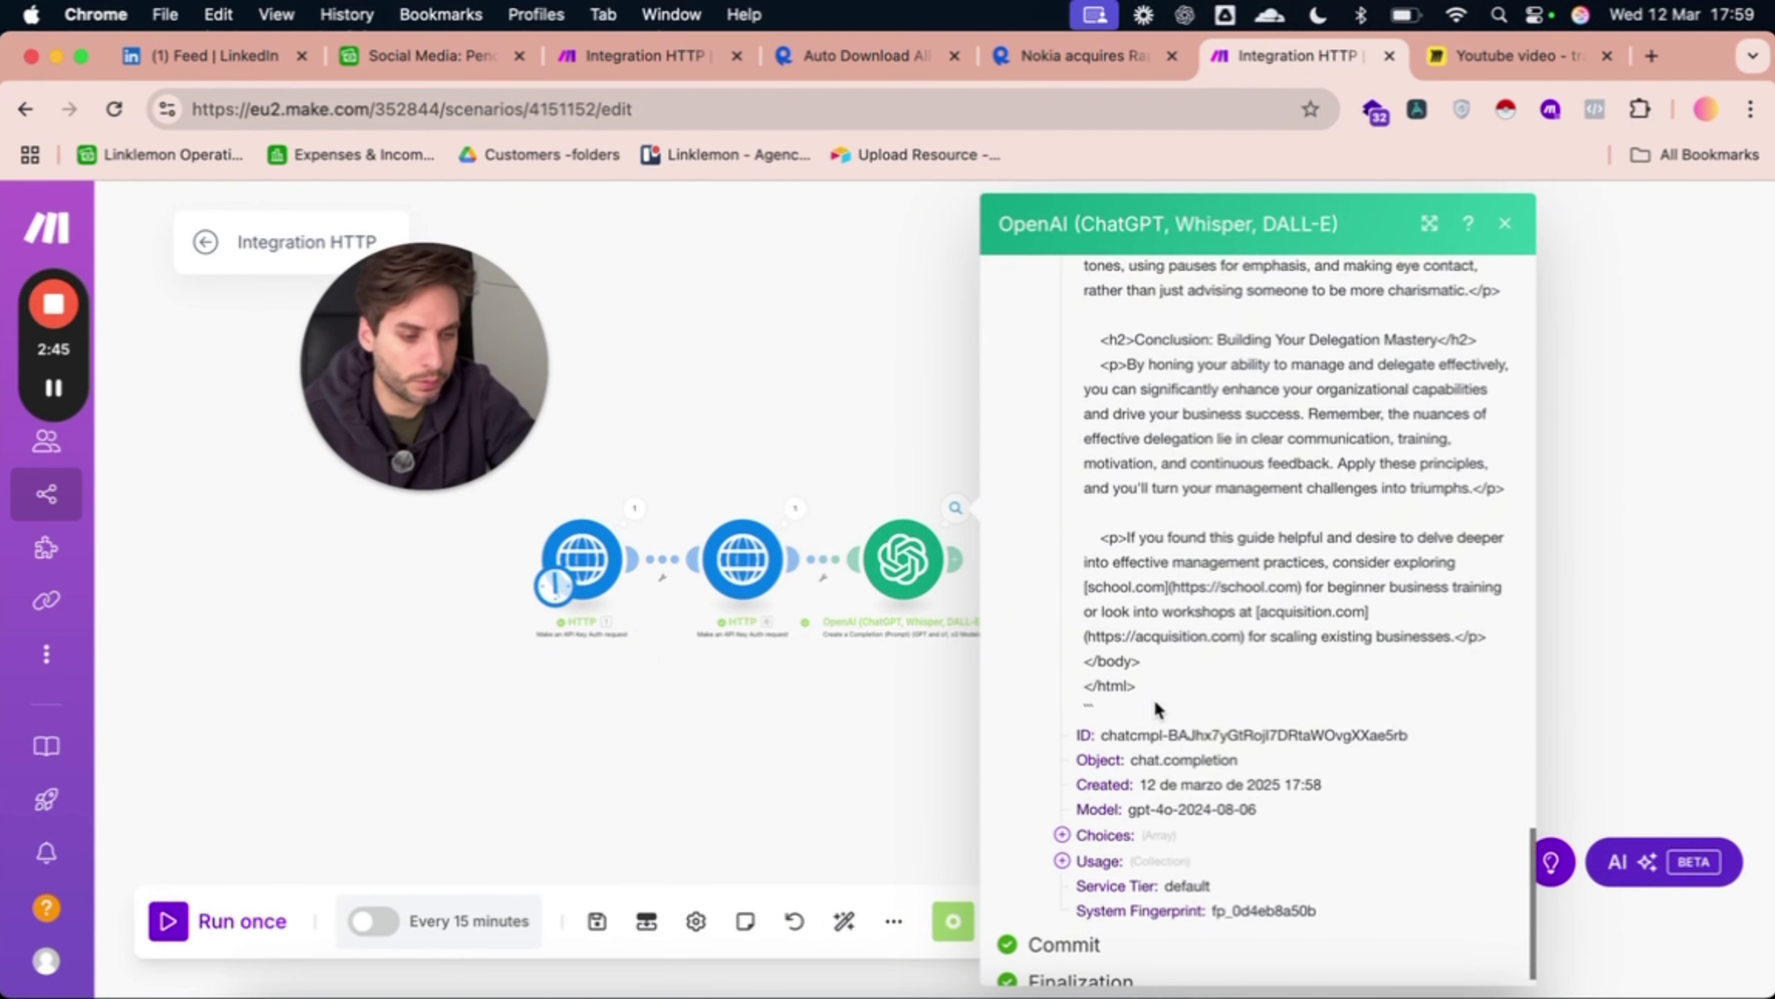
pyautogui.scroll(6, 1138, 622)
pyautogui.moveTo(1165, 685); pyautogui.dragTo(1080, 725)
pyautogui.scroll(20, 1139, 615)
pyautogui.scroll(15, 1136, 572)
# In VS Code, maximize the window and serve blog.html live to preview it in the browser.
pyautogui.moveTo(21, 392)
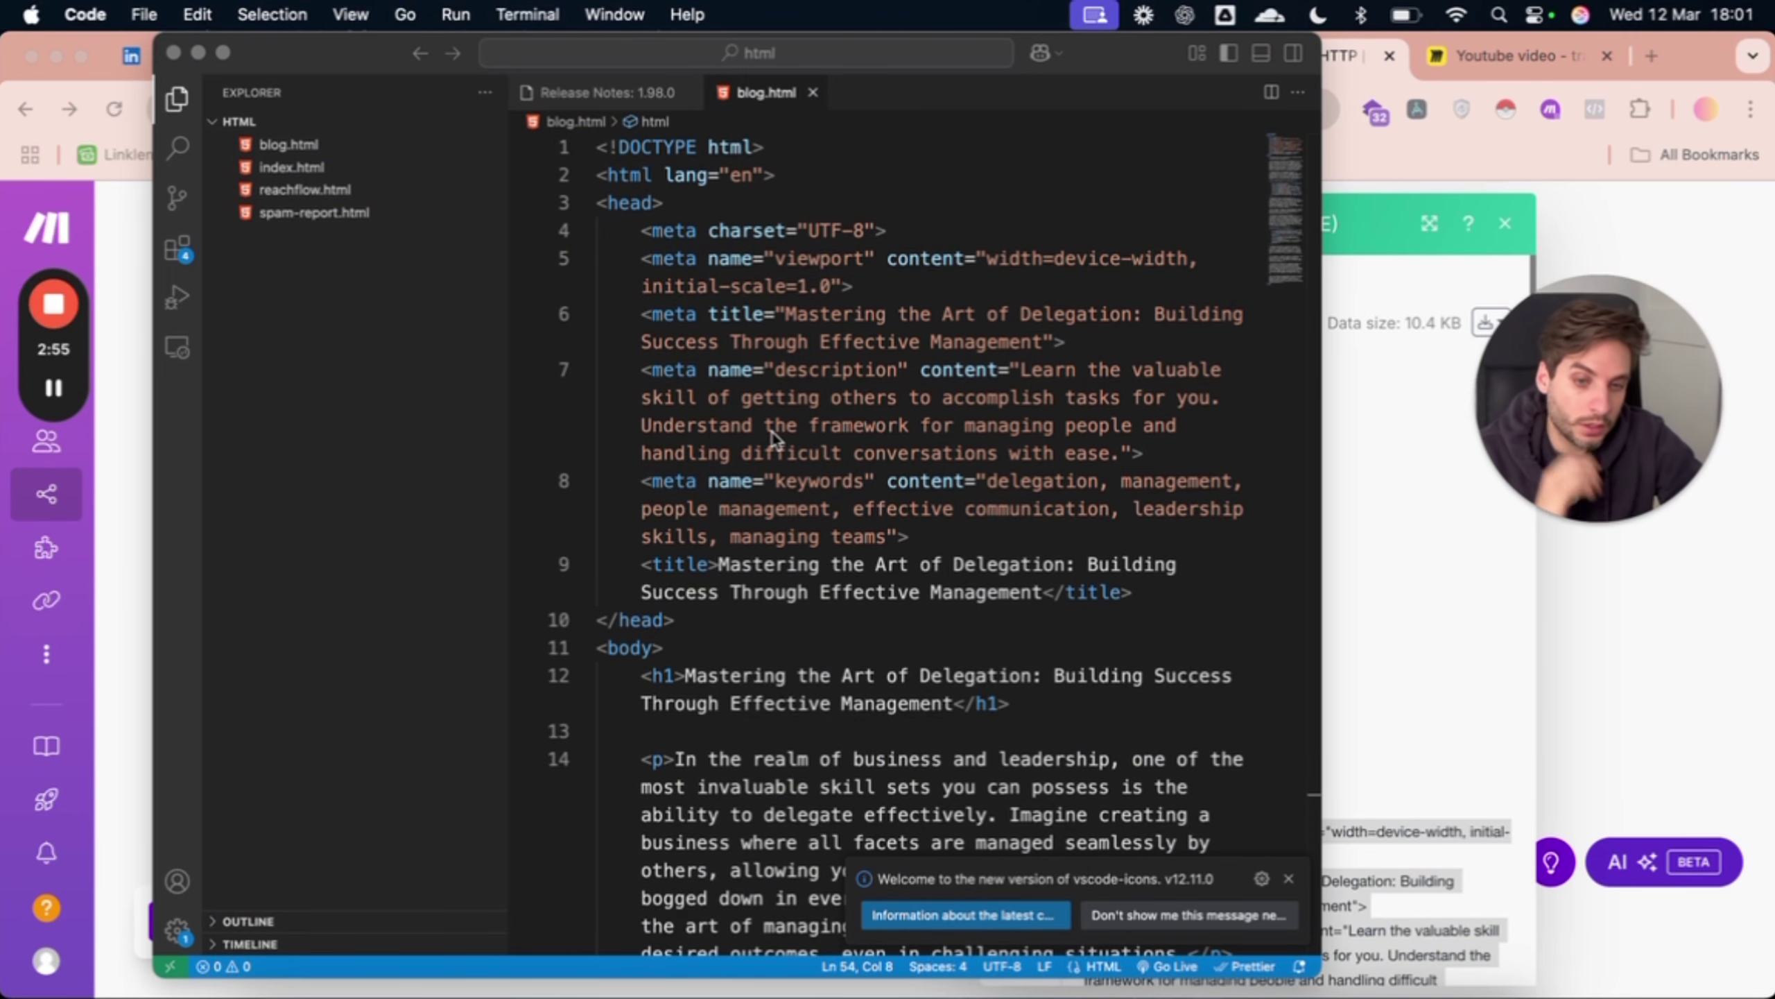
pyautogui.click(1107, 77)
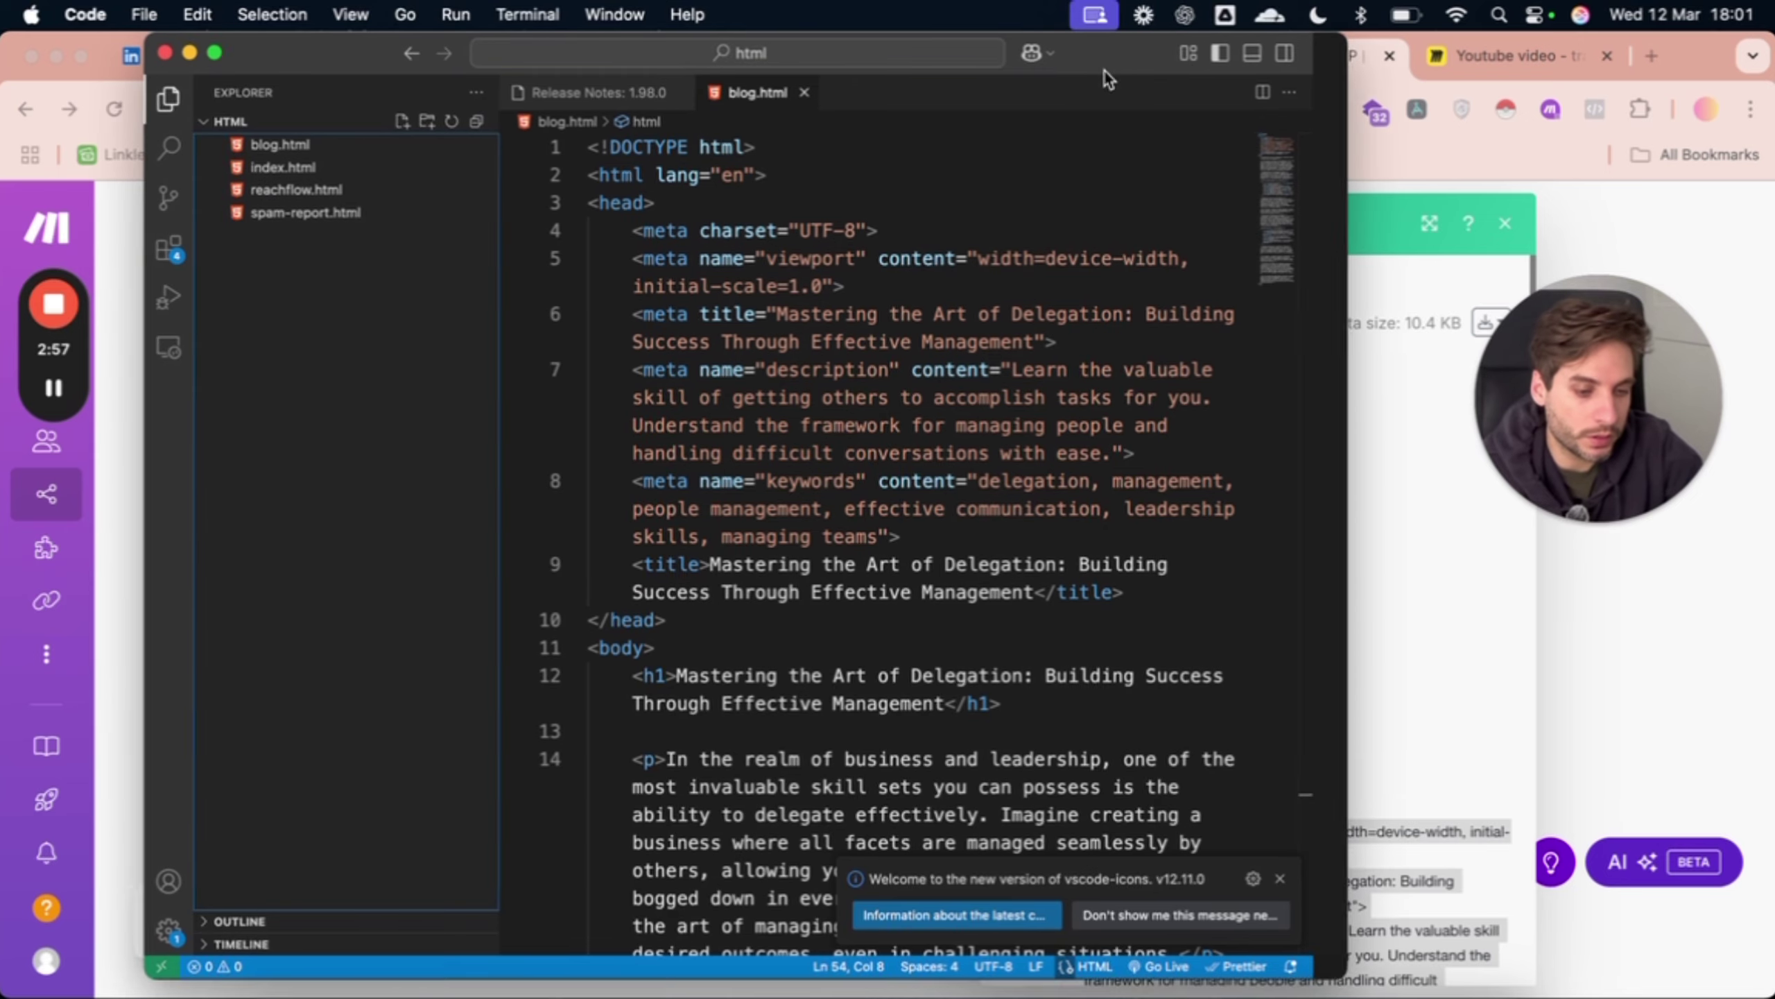
pyautogui.doubleClick(1107, 77)
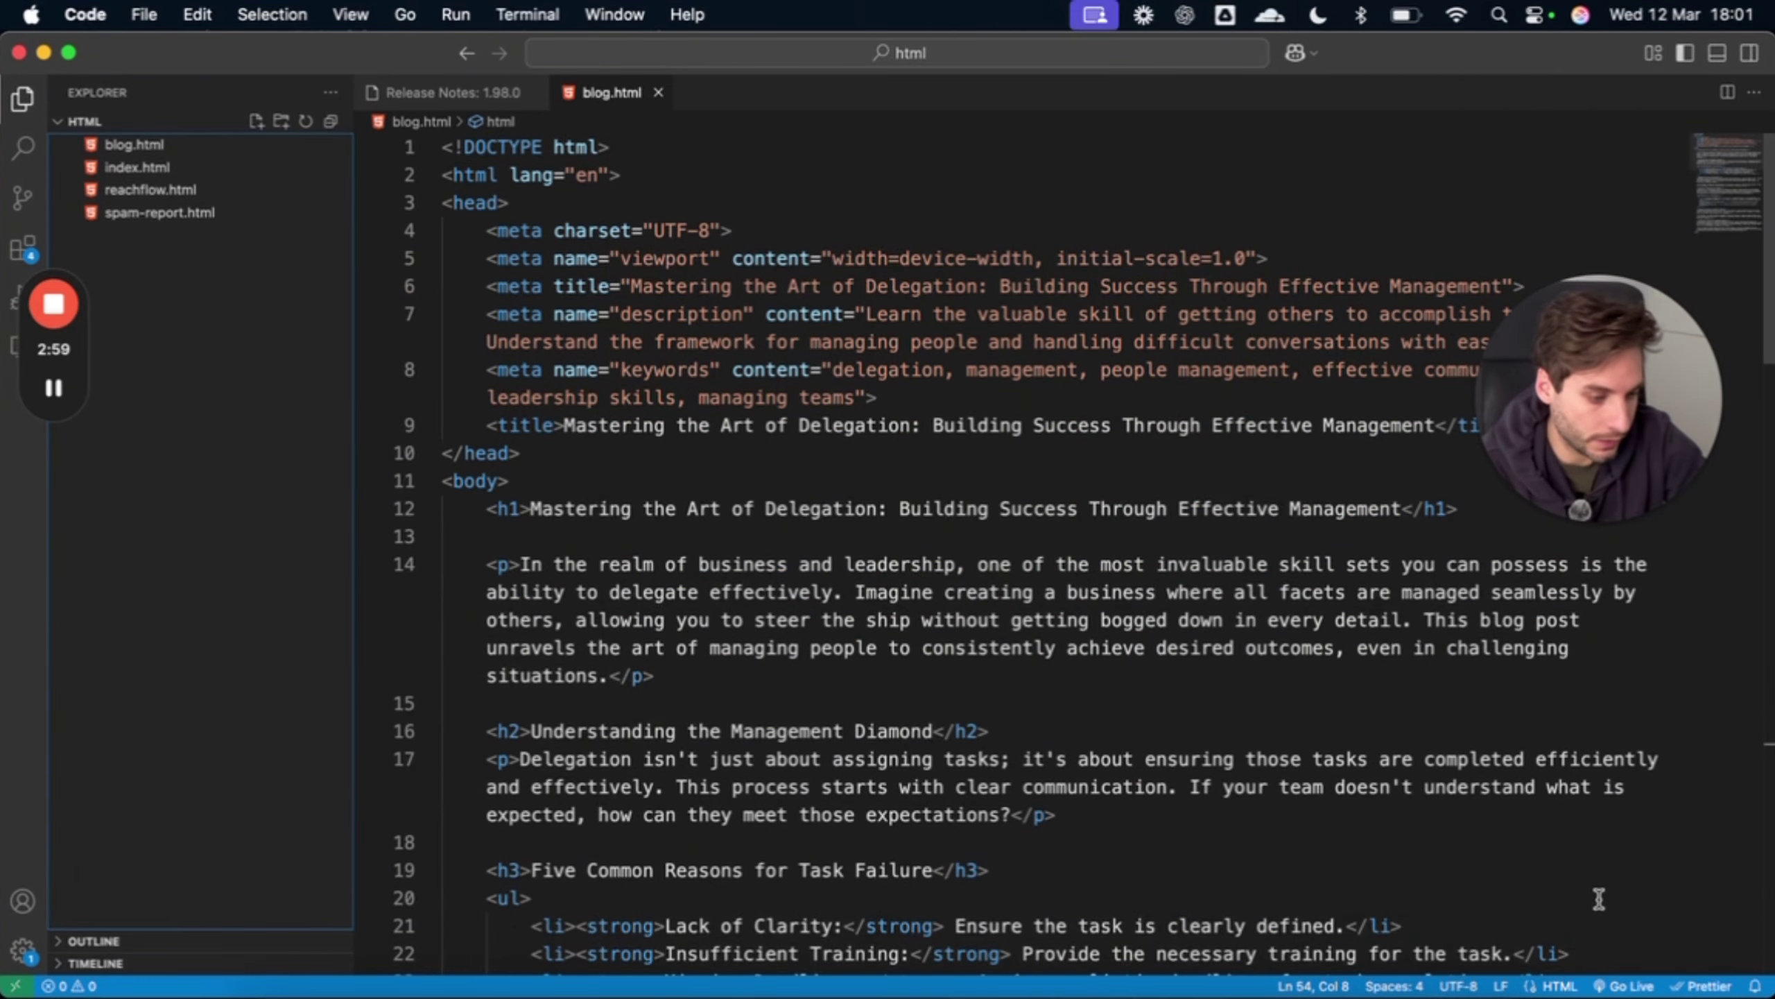
pyautogui.click(1625, 986)
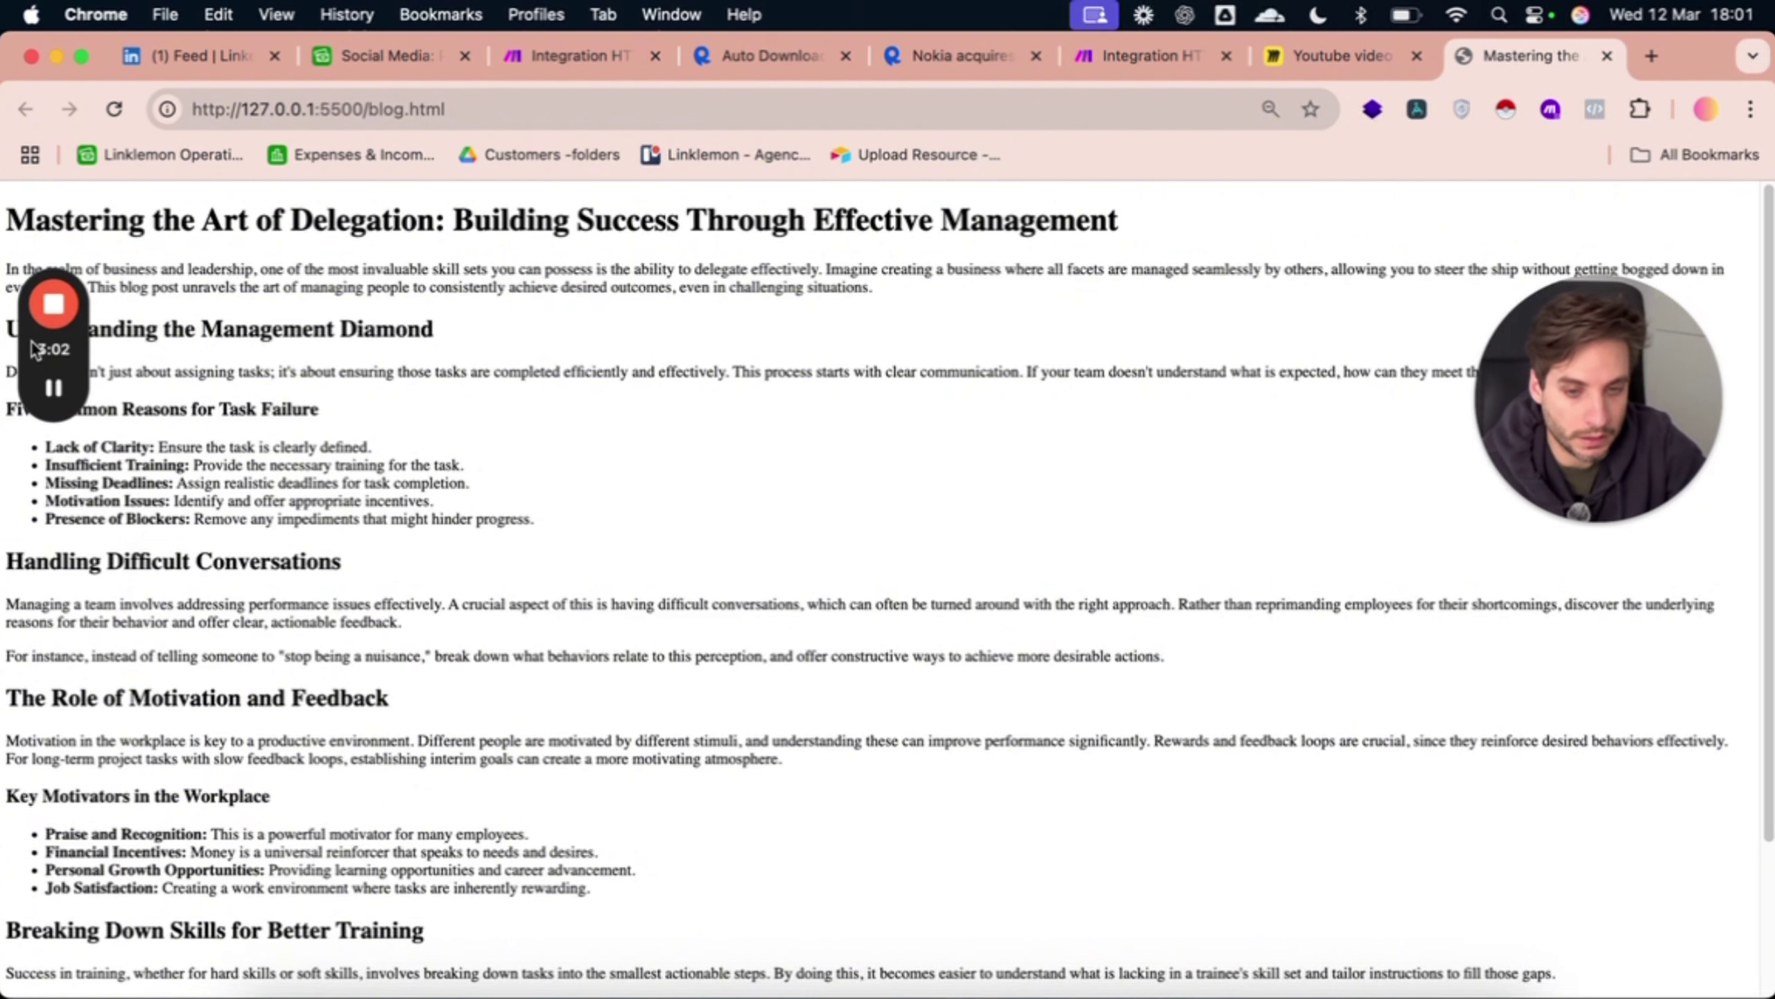
pyautogui.moveTo(35, 347); pyautogui.dragTo(1615, 861)
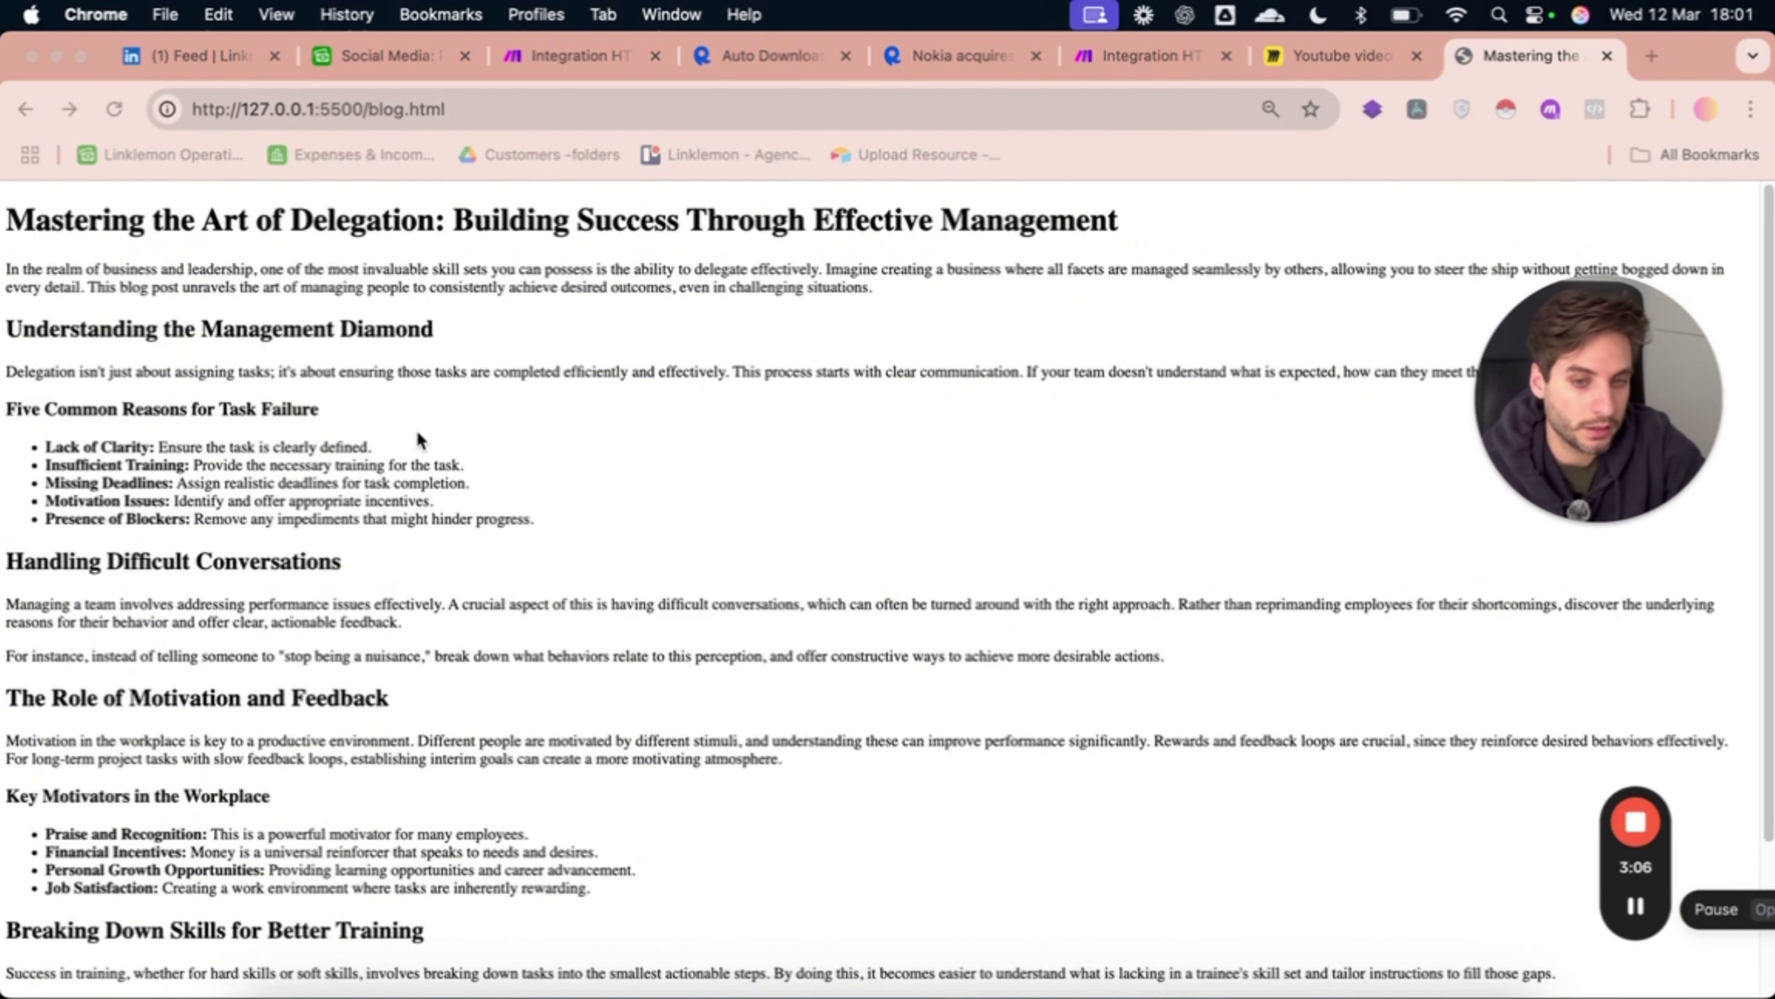
# Examine the rendered blog post's title, introduction and section headings.
pyautogui.doubleClick(120, 208)
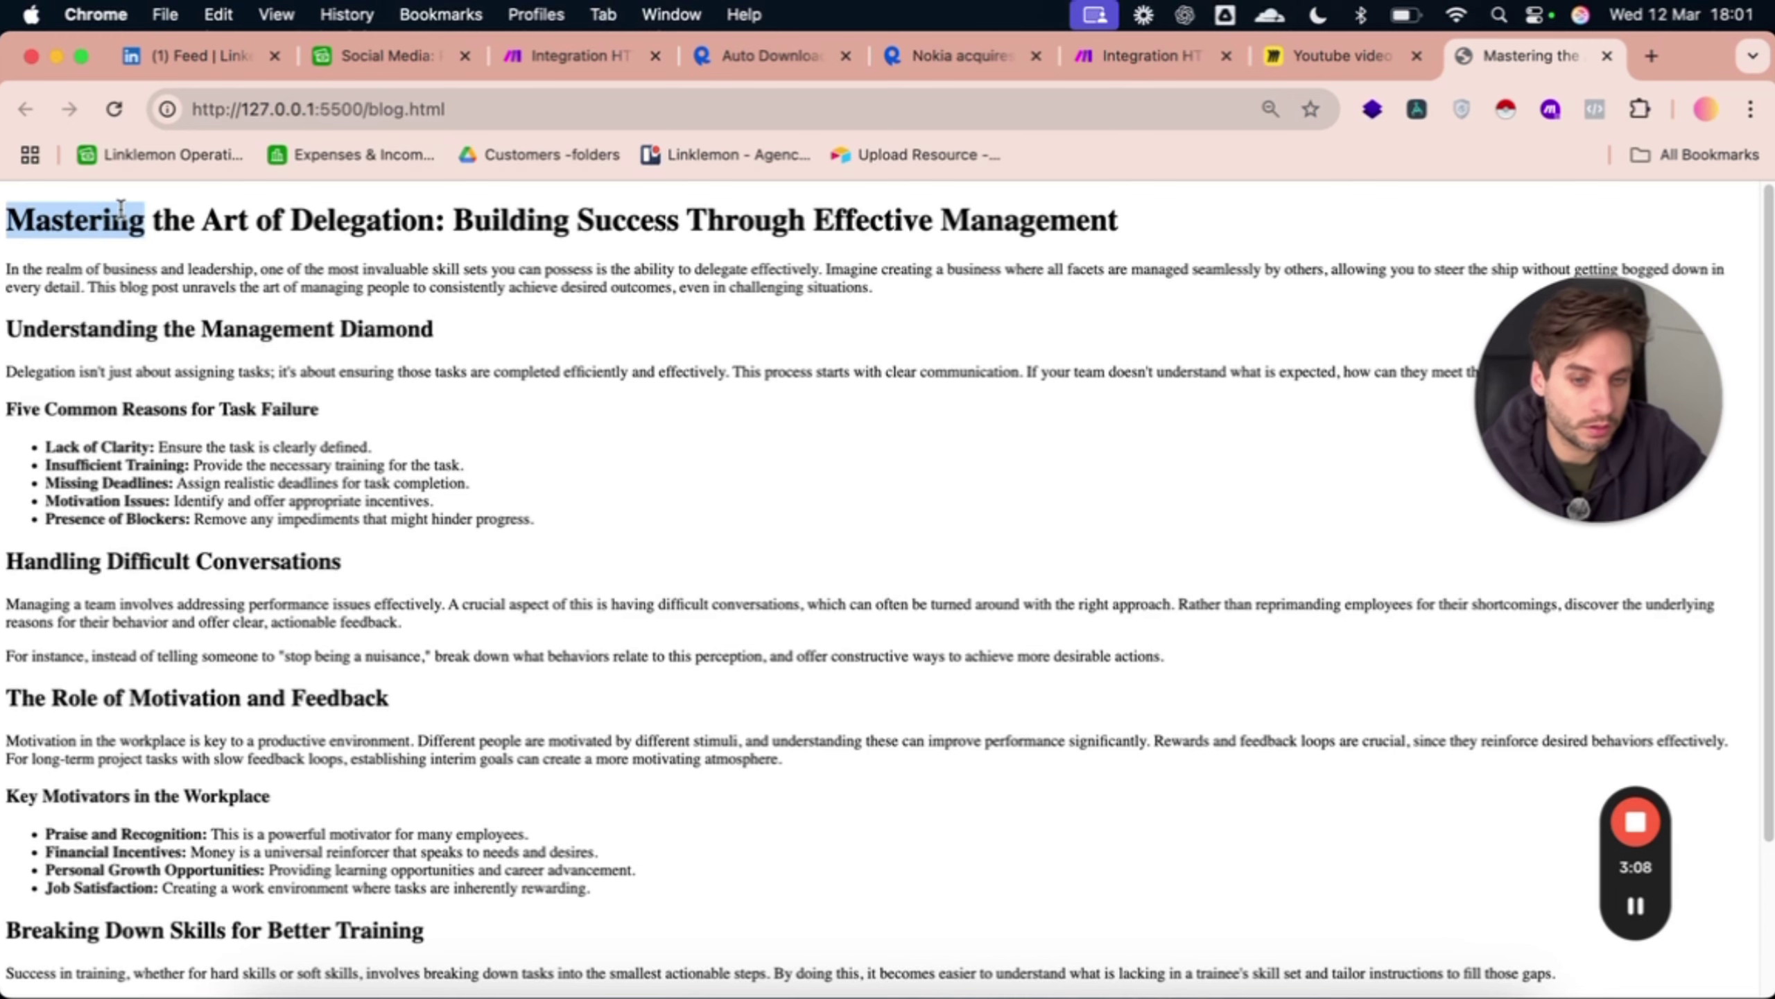
pyautogui.moveTo(501, 227); pyautogui.dragTo(570, 255)
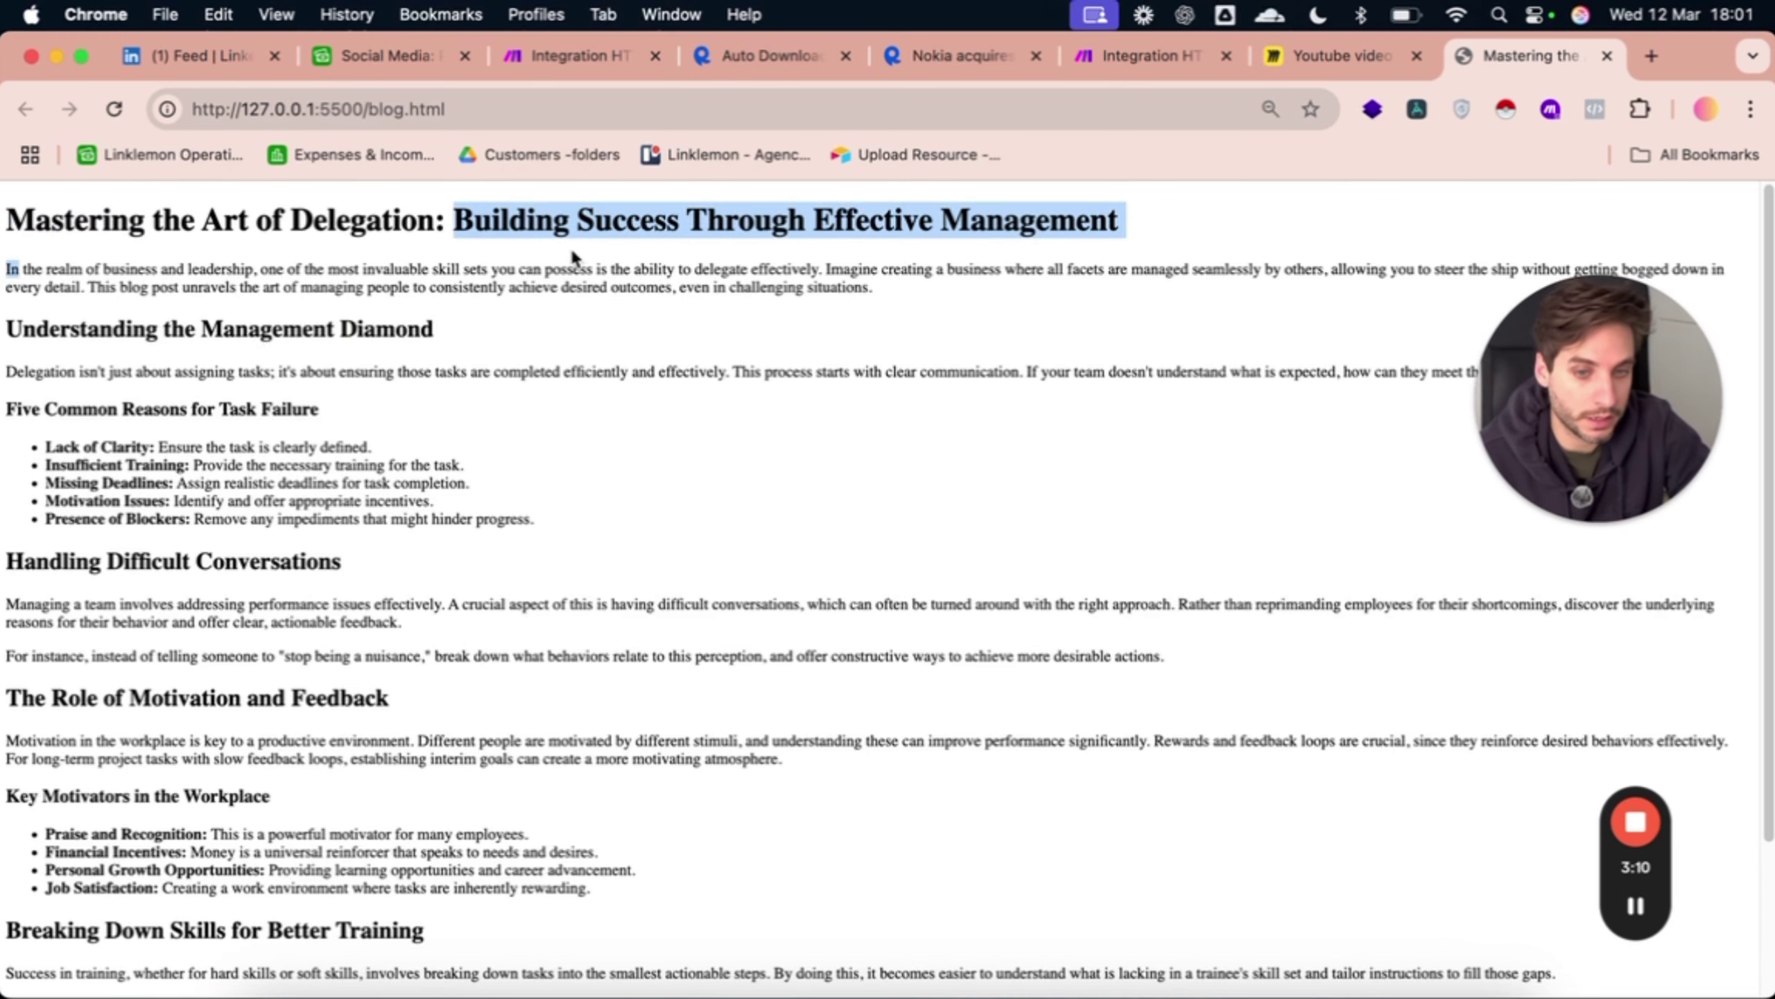
pyautogui.moveTo(7, 268); pyautogui.dragTo(1191, 268)
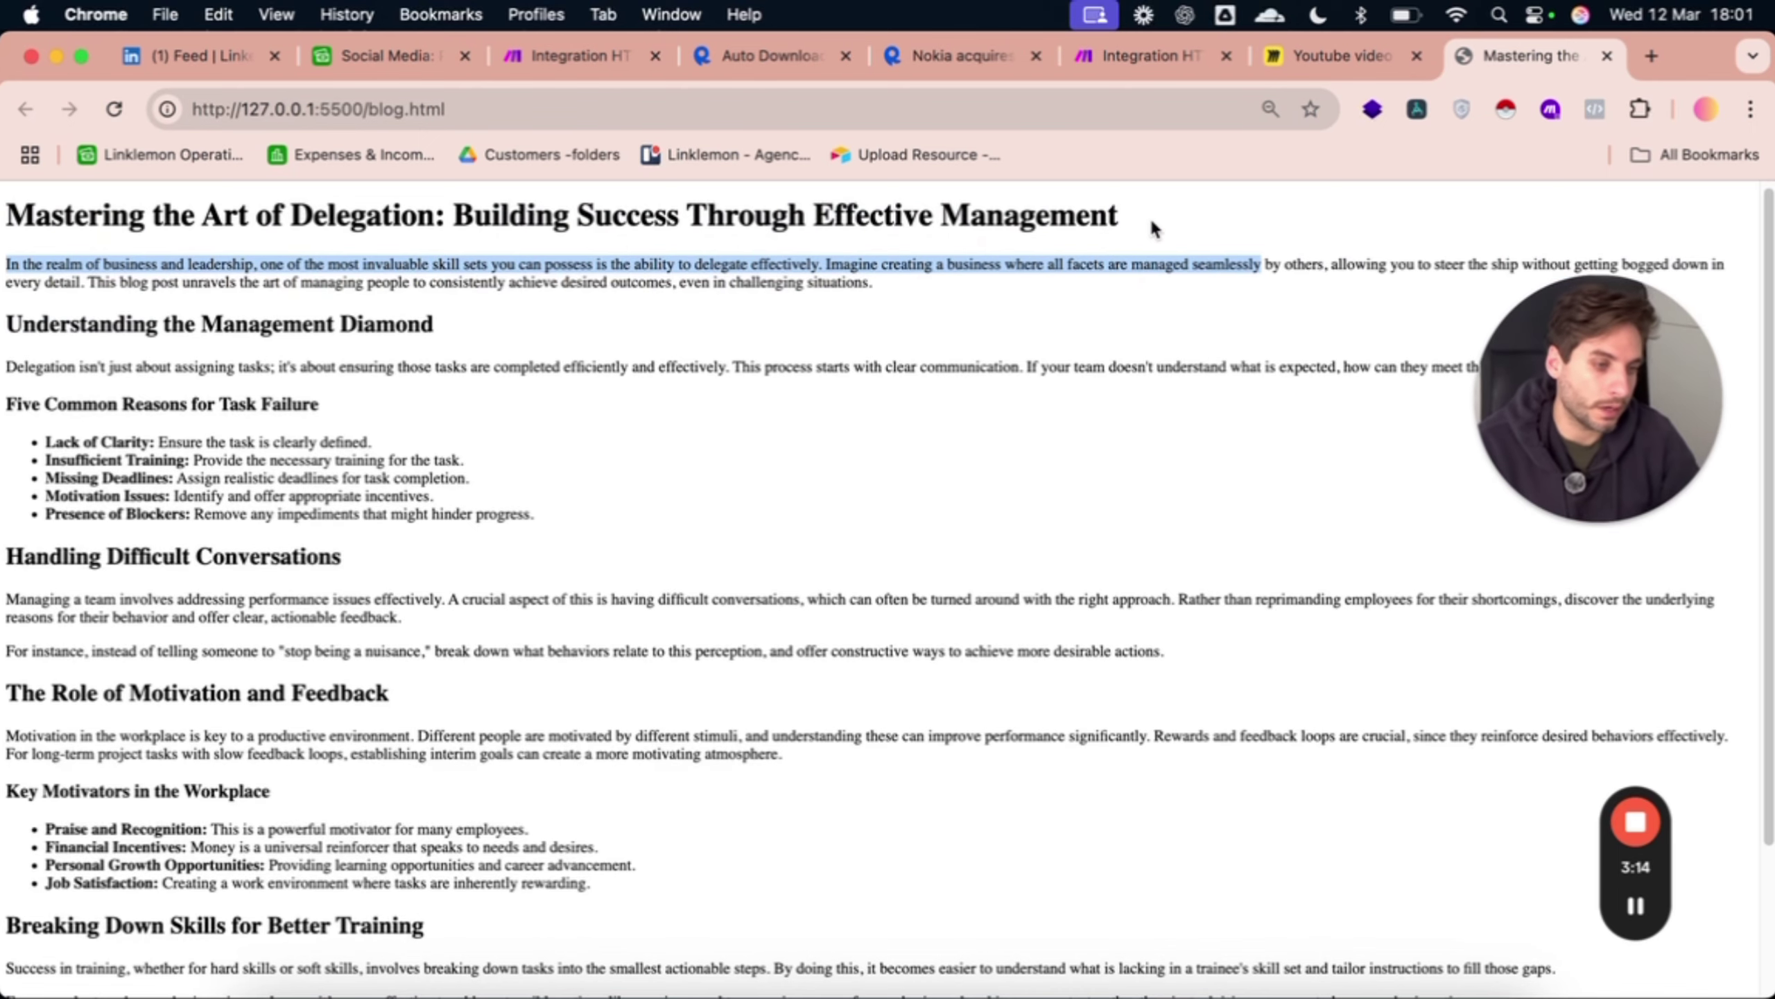
pyautogui.scroll(-5, 648, 395)
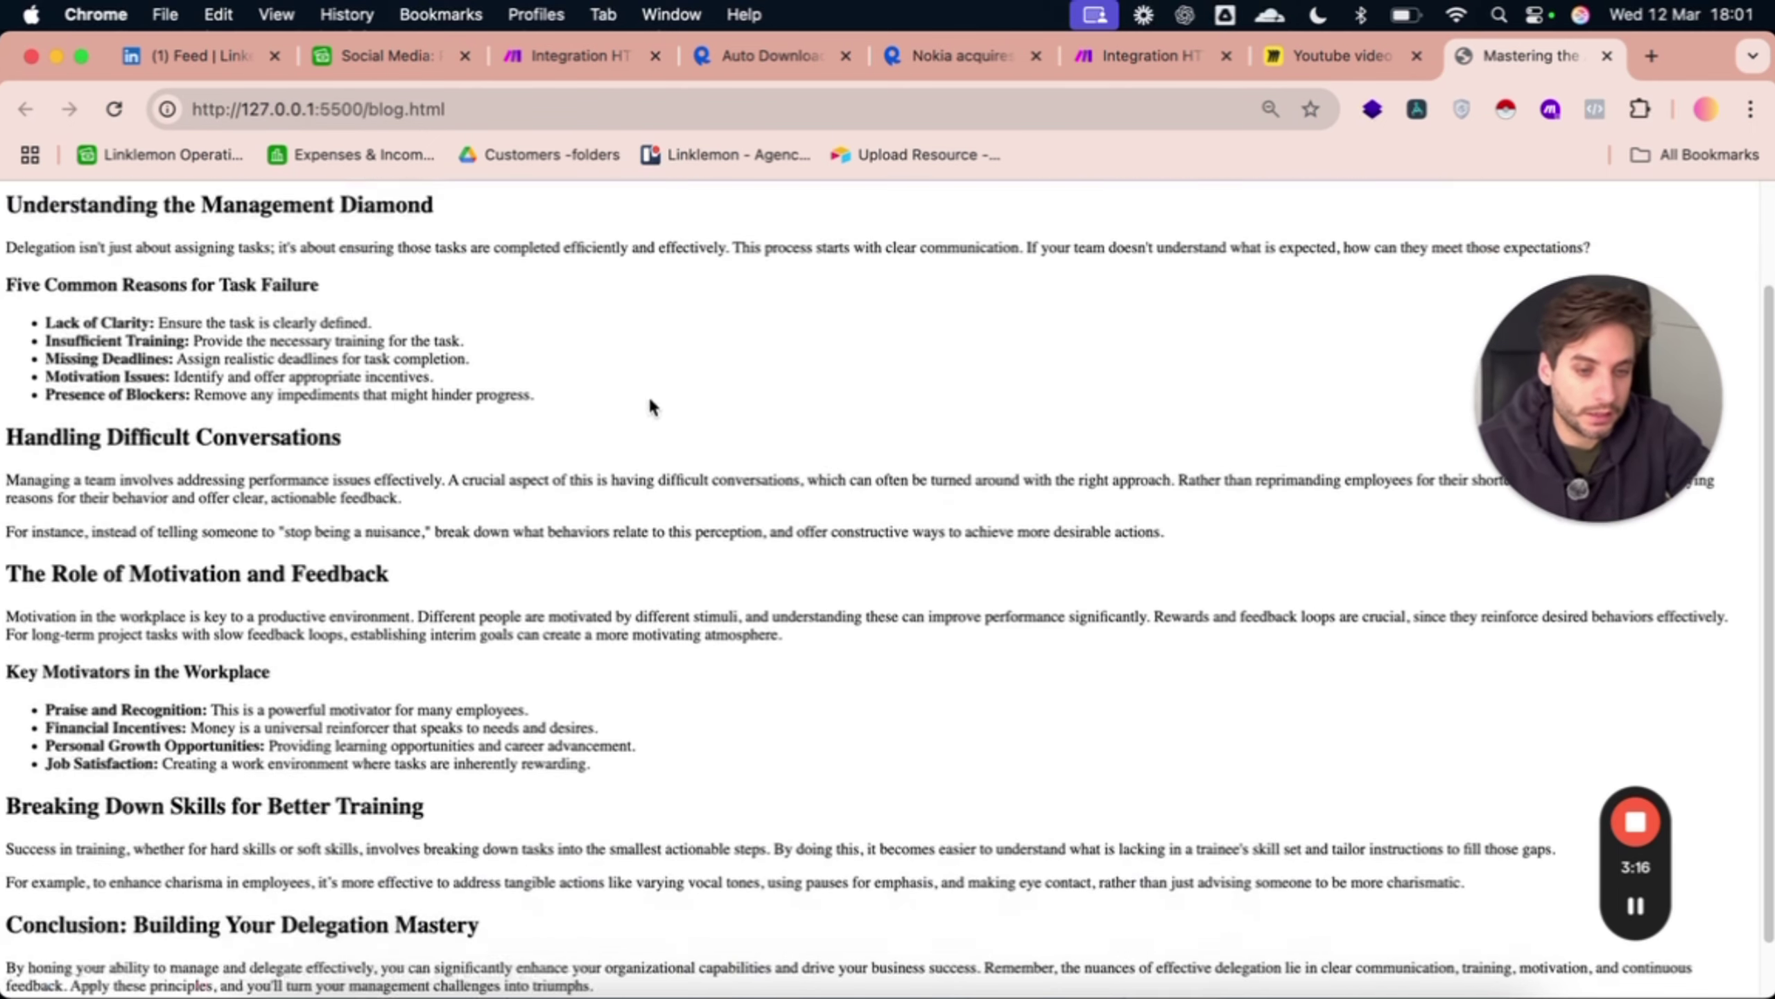
pyautogui.scroll(5, 628, 727)
pyautogui.moveTo(754, 903); pyautogui.dragTo(360, 437)
pyautogui.doubleClick(155, 409)
pyautogui.moveTo(29, 400)
pyautogui.mouseDown()
pyautogui.moveTo(113, 403)
pyautogui.moveTo(33, 406)
pyautogui.mouseUp()
pyautogui.click(98, 322)
pyautogui.doubleClick(97, 324)
pyautogui.doubleClick(97, 221)
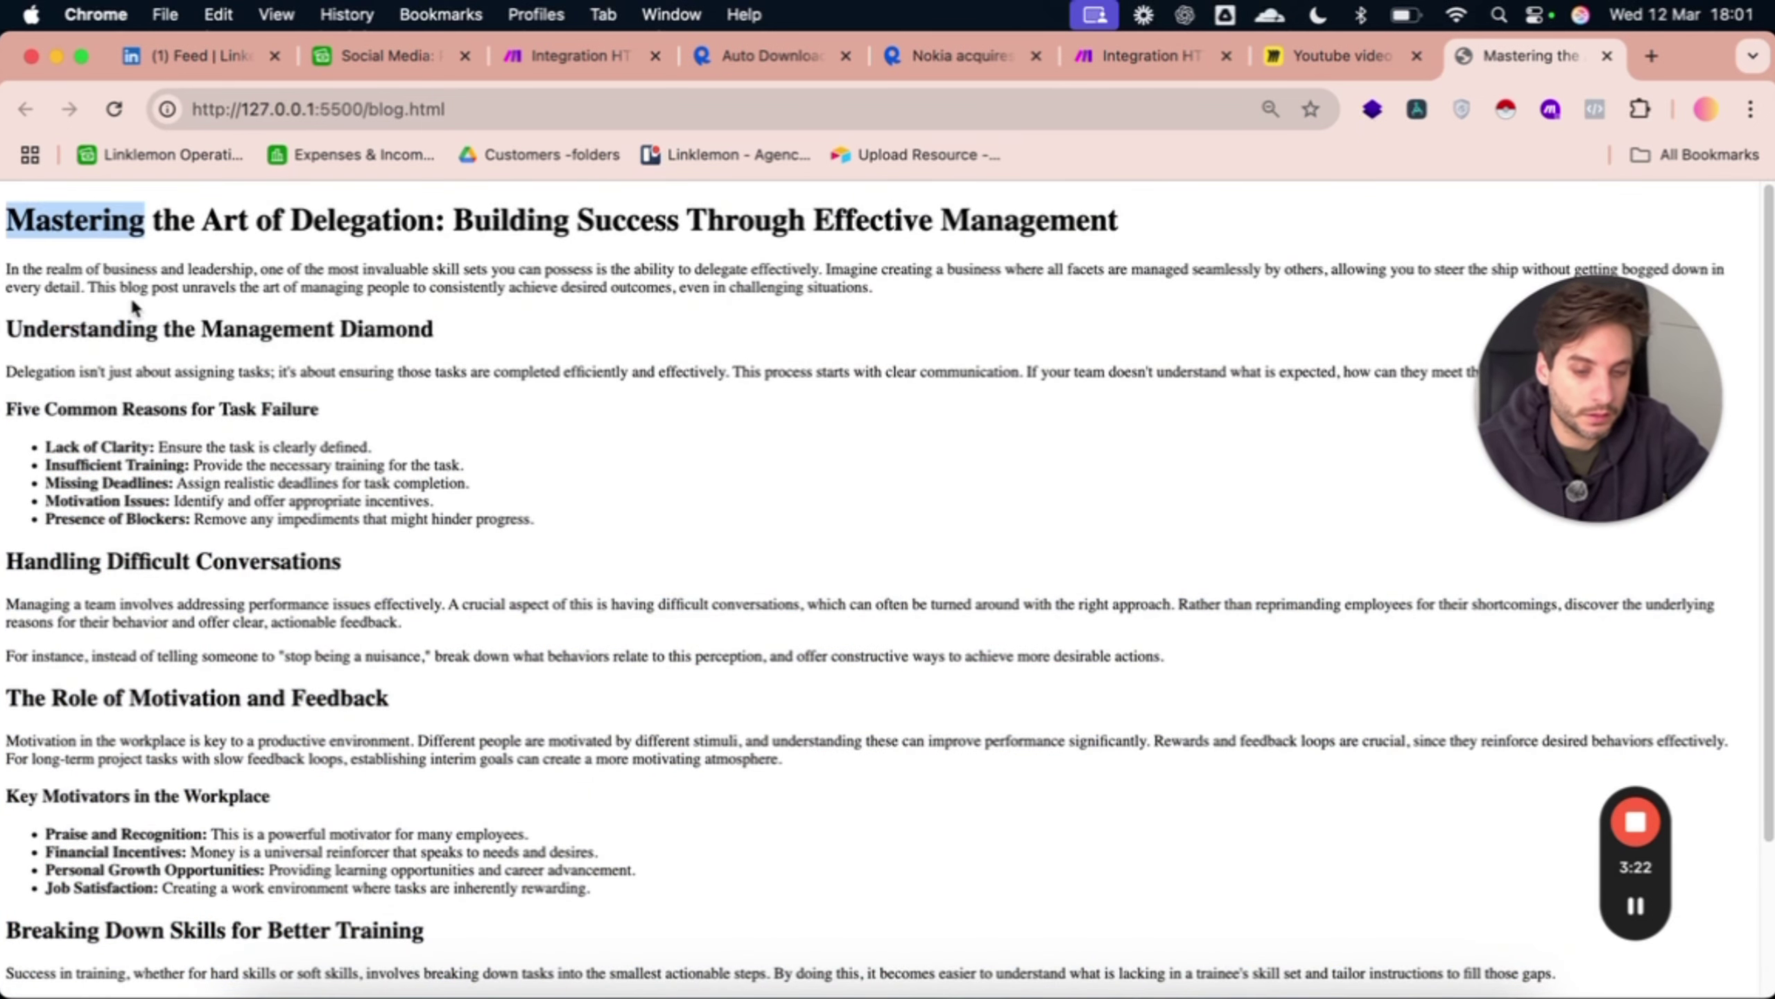
# Examine the rendered post's task-failure bullet list and its remaining sections through the conclusion.
pyautogui.doubleClick(54, 323)
pyautogui.moveTo(46, 446); pyautogui.dragTo(587, 528)
pyautogui.scroll(-3, 585, 519)
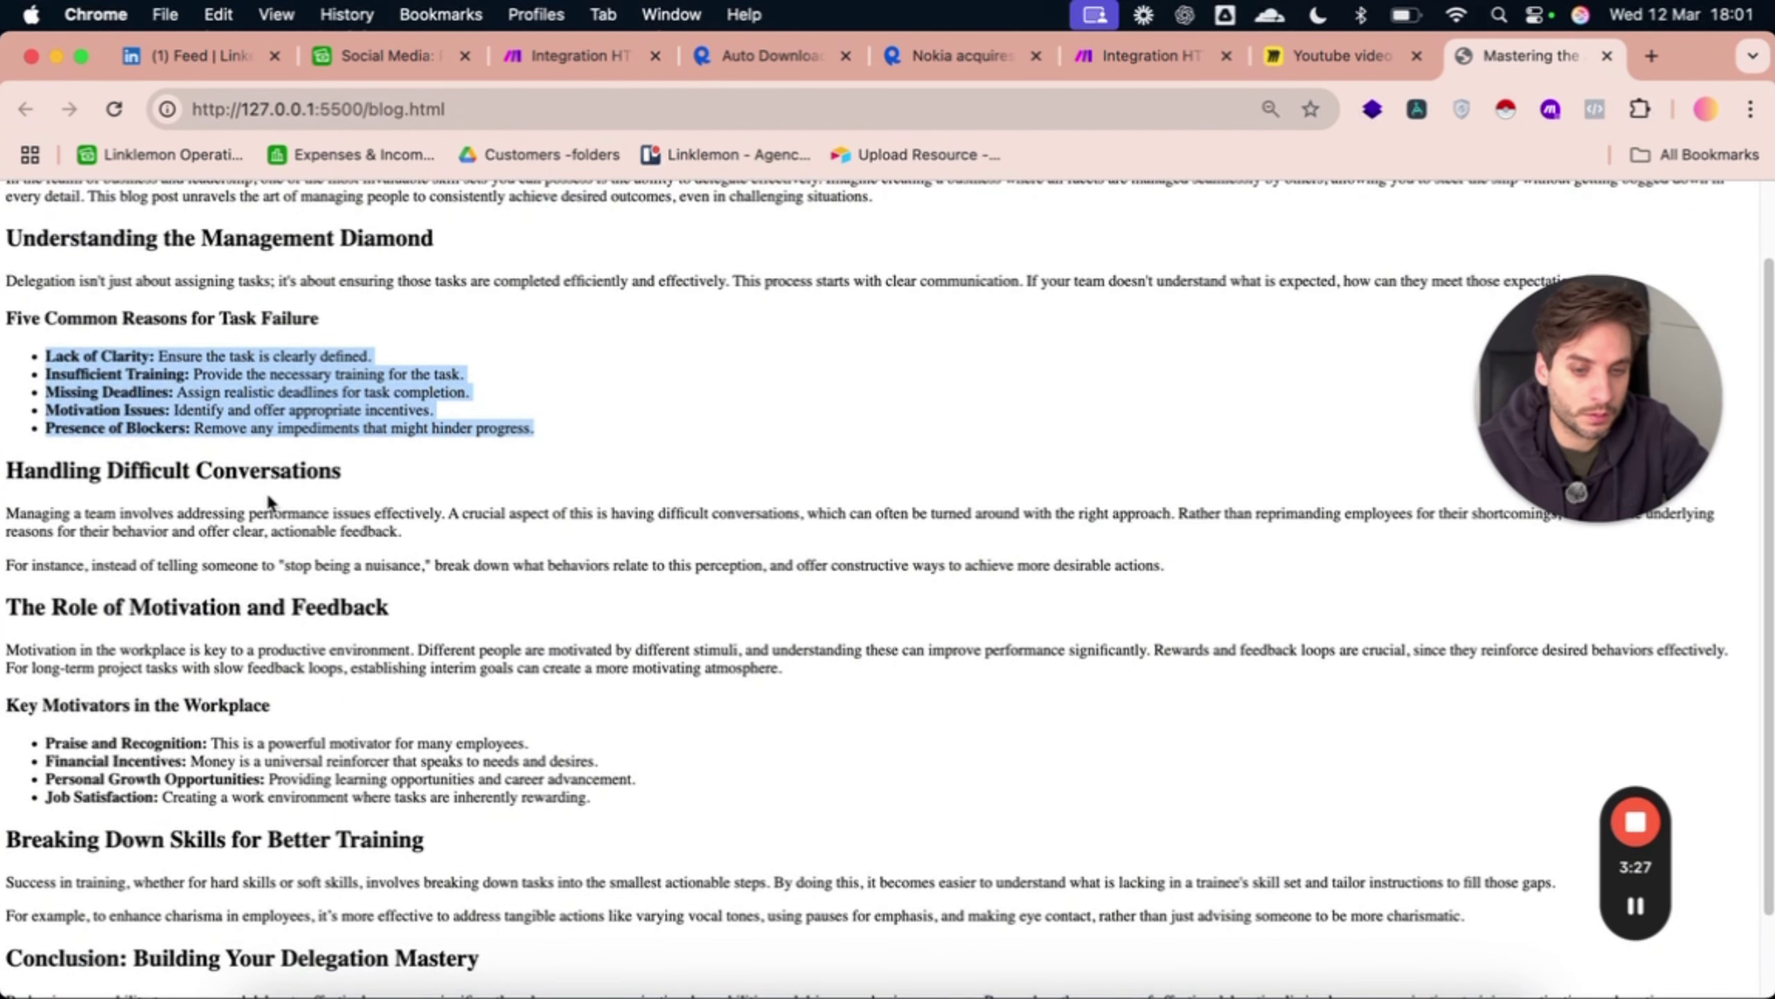
pyautogui.scroll(-3, 273, 504)
pyautogui.moveTo(1050, 904); pyautogui.dragTo(812, 584)
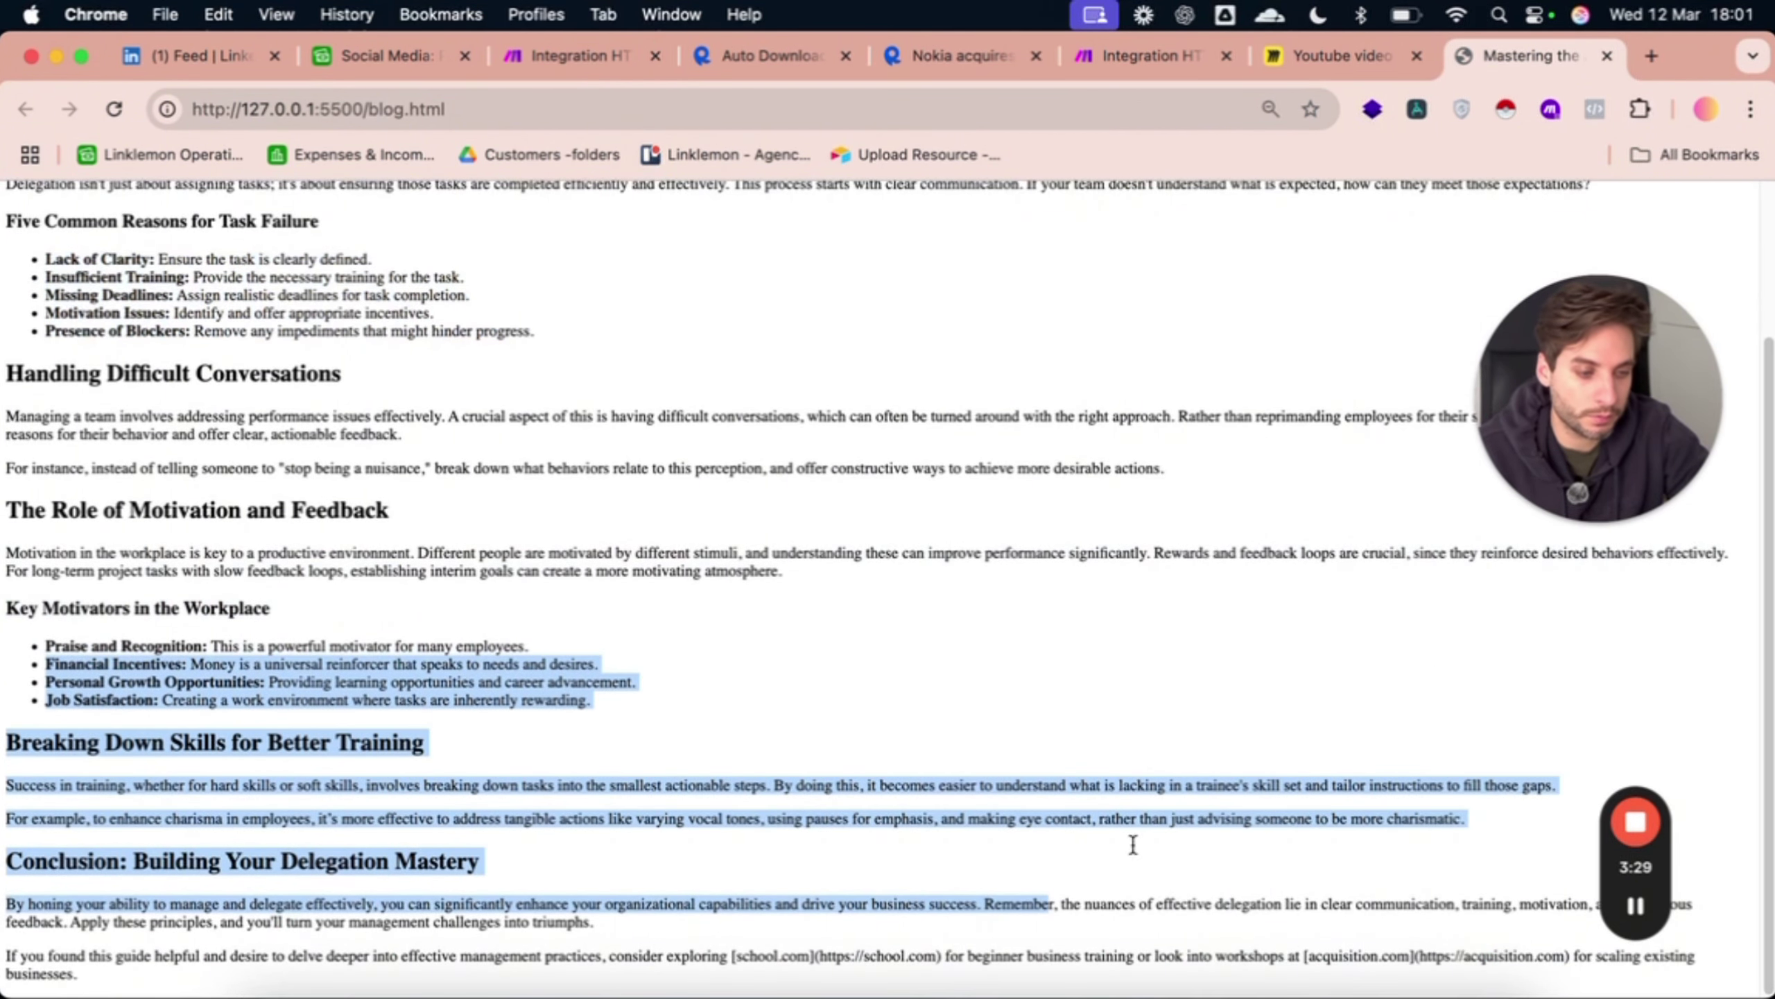
pyautogui.moveTo(701, 888); pyautogui.dragTo(789, 554)
pyautogui.scroll(4, 726, 556)
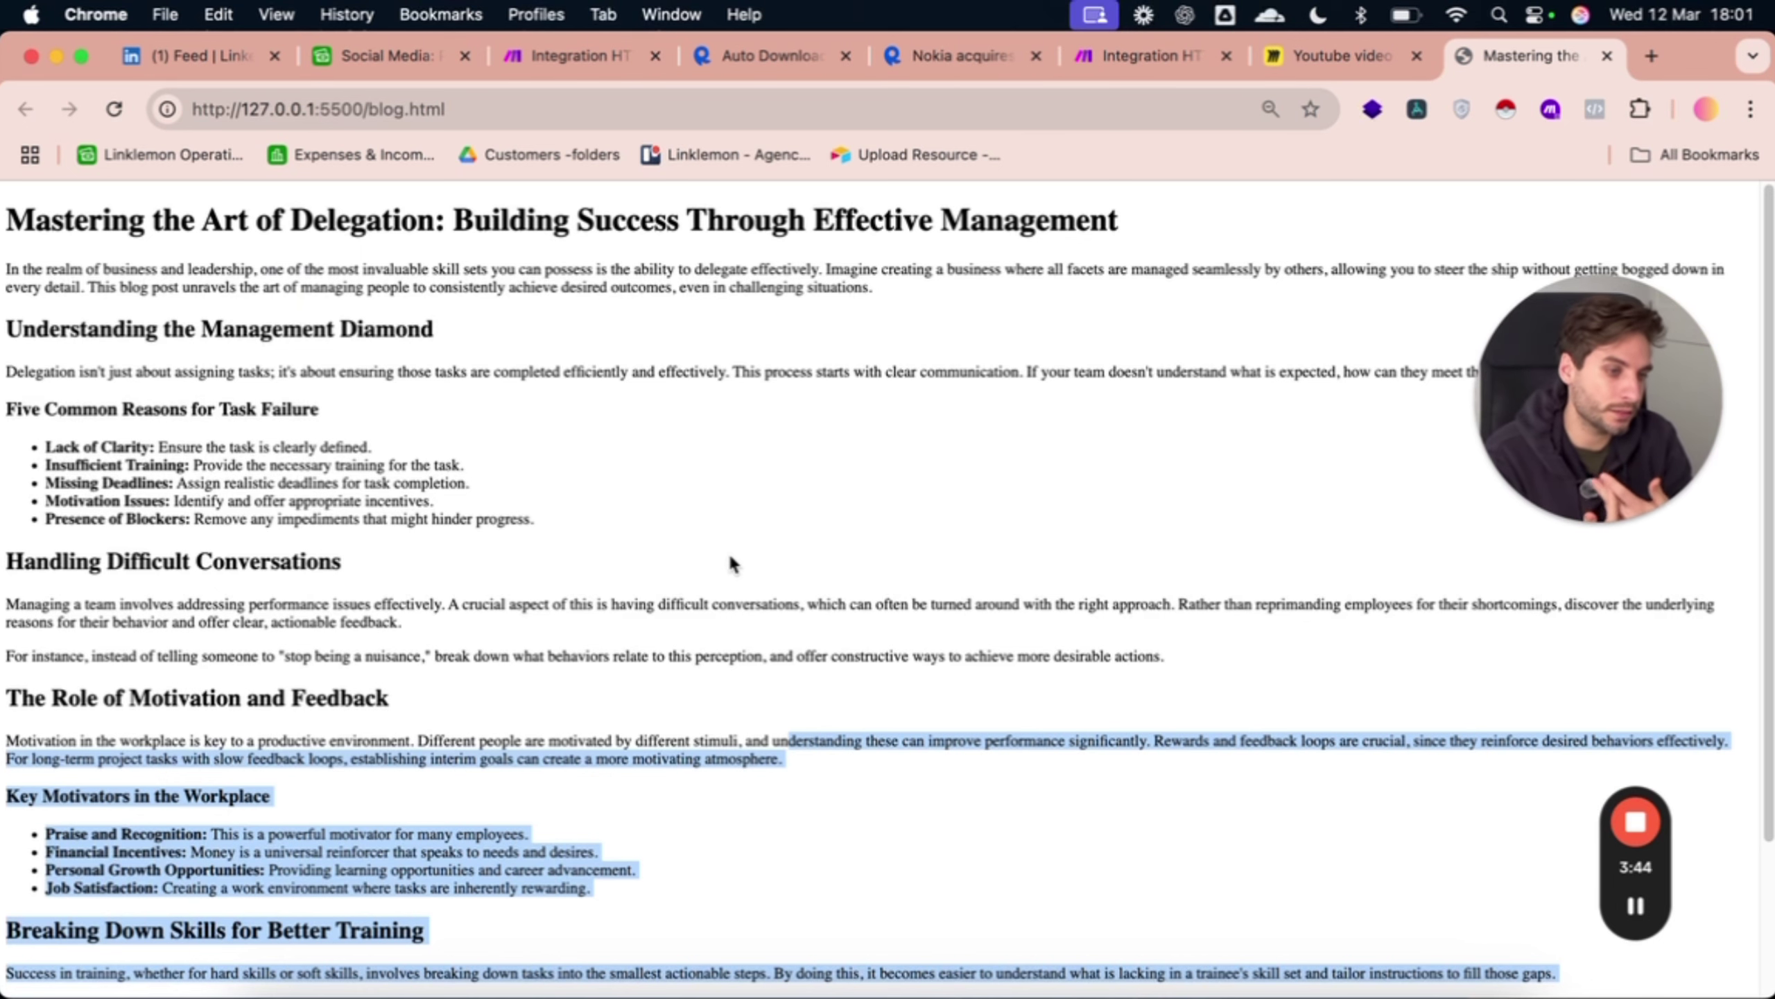
# Return to the Integration HTTP scenario in Make and close the OpenAI module's run output.
pyautogui.click(1142, 63)
pyautogui.click(1505, 223)
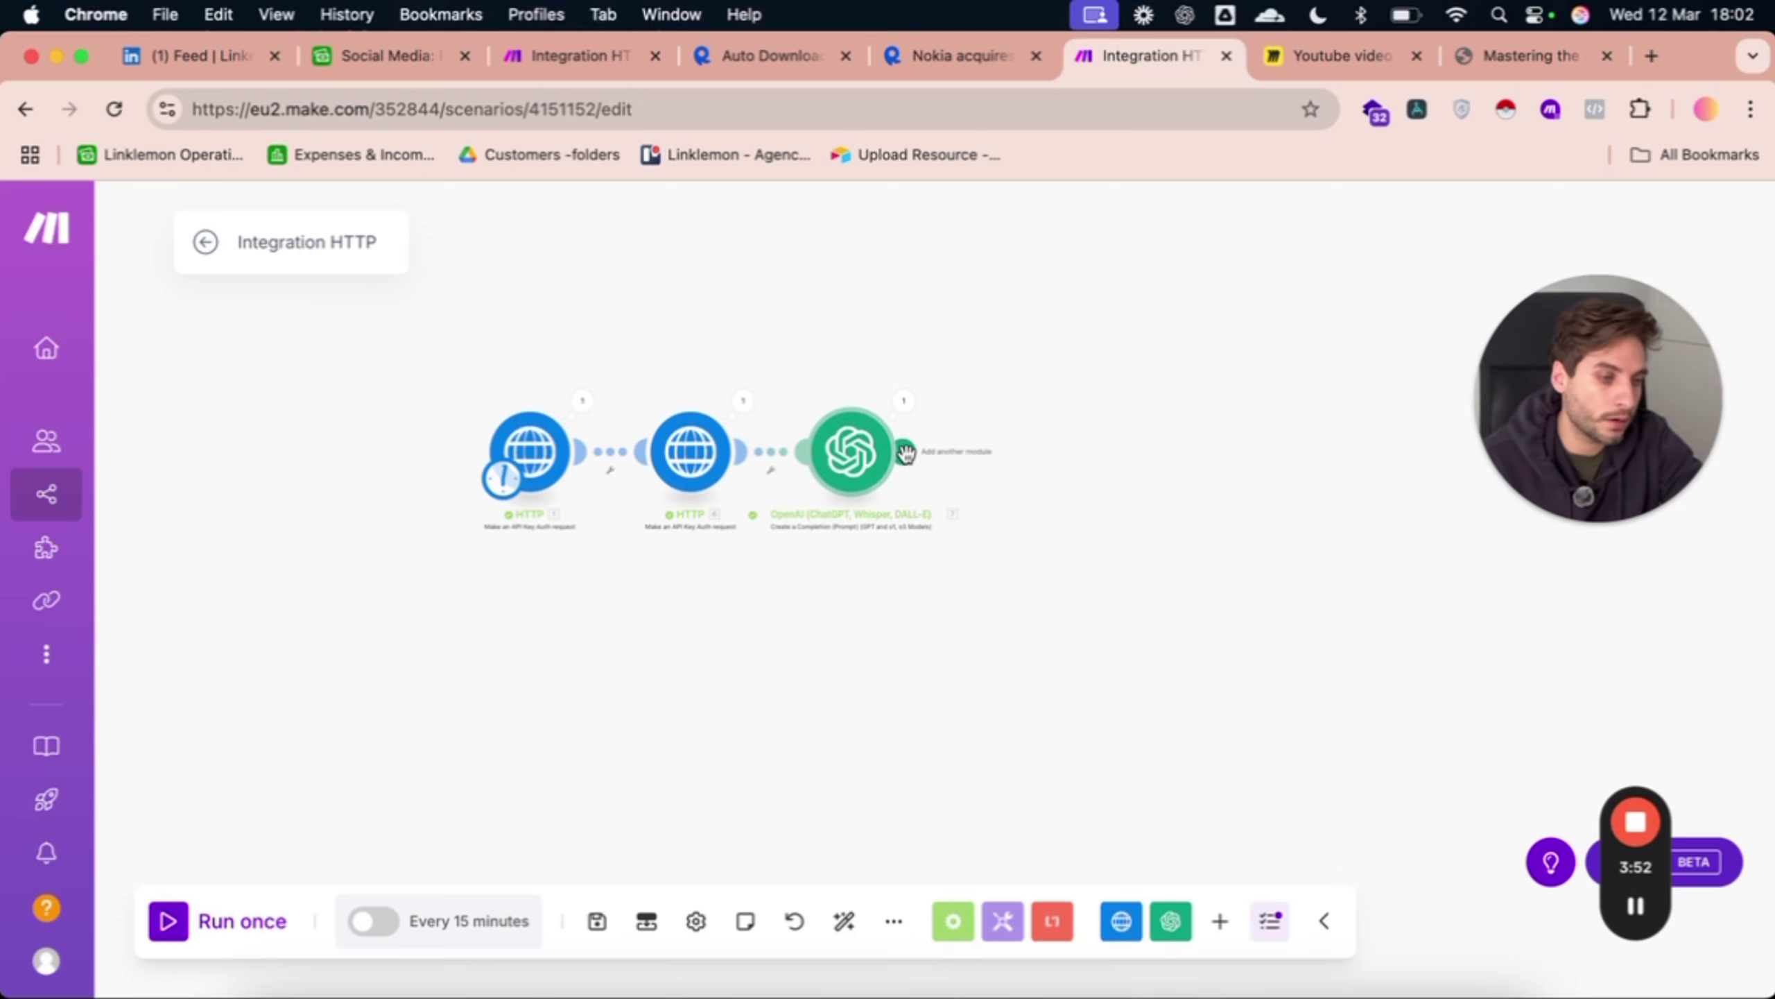
# Add a WordPress Create a Post module after the OpenAI module.
pyautogui.click(906, 452)
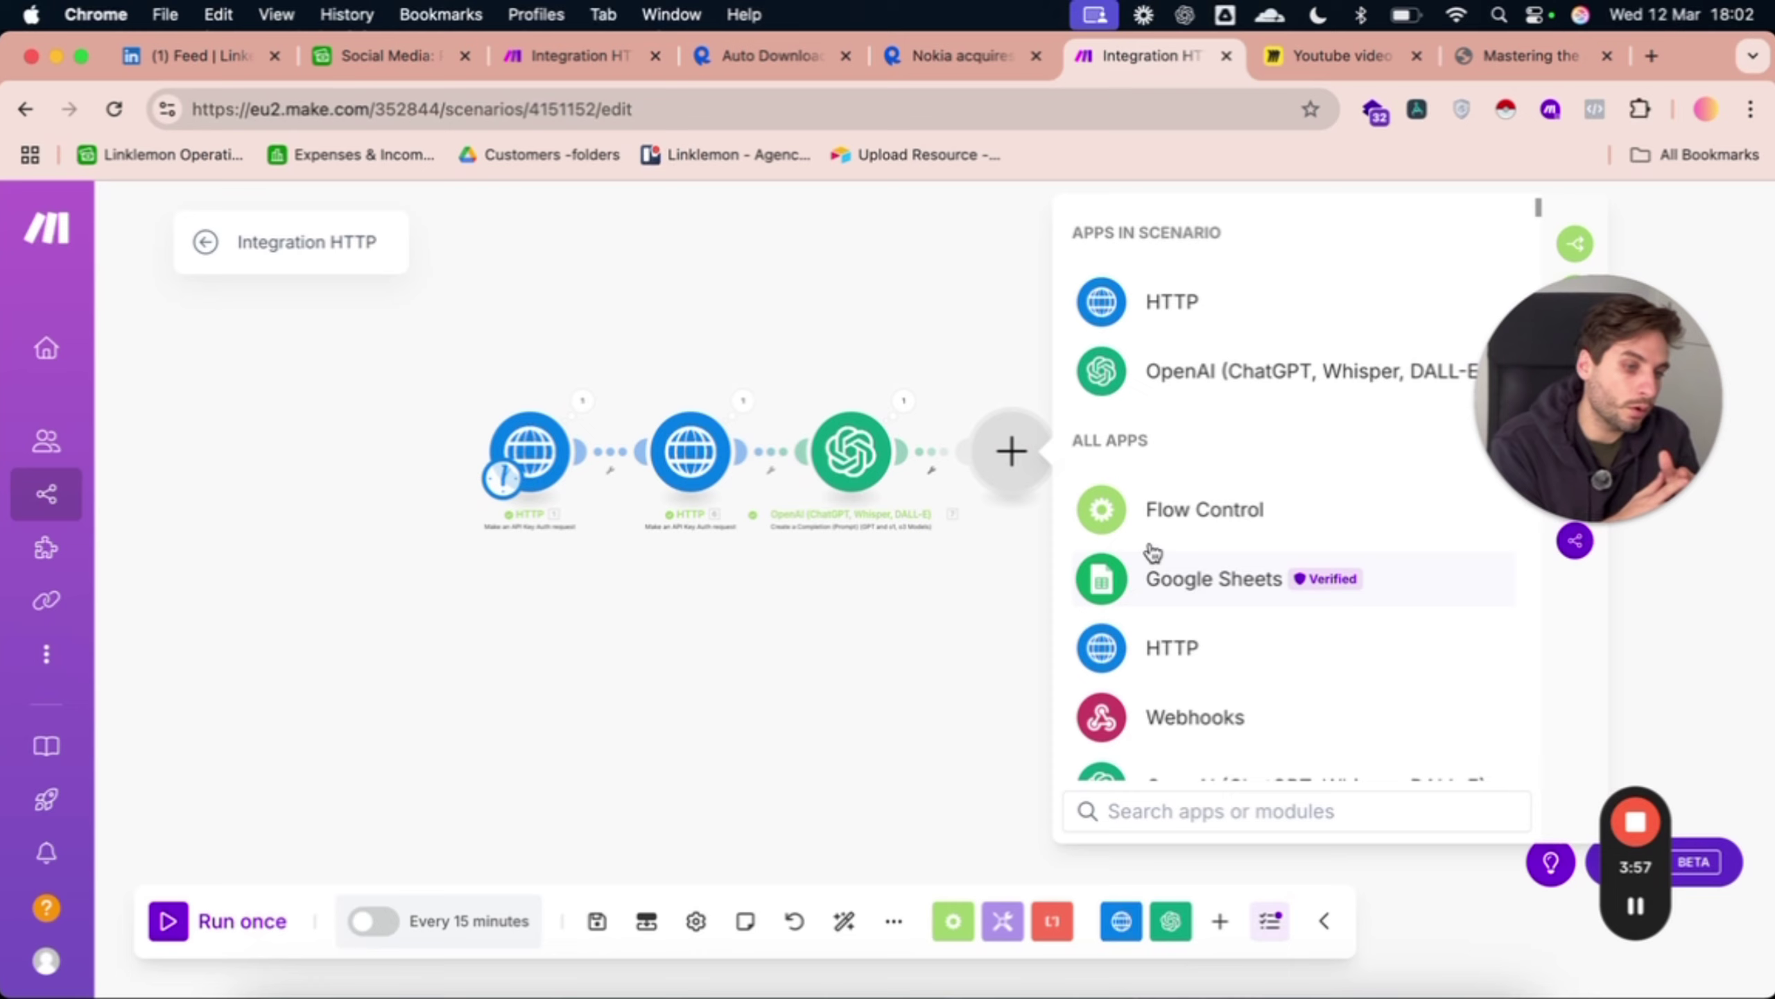
pyautogui.write('word')
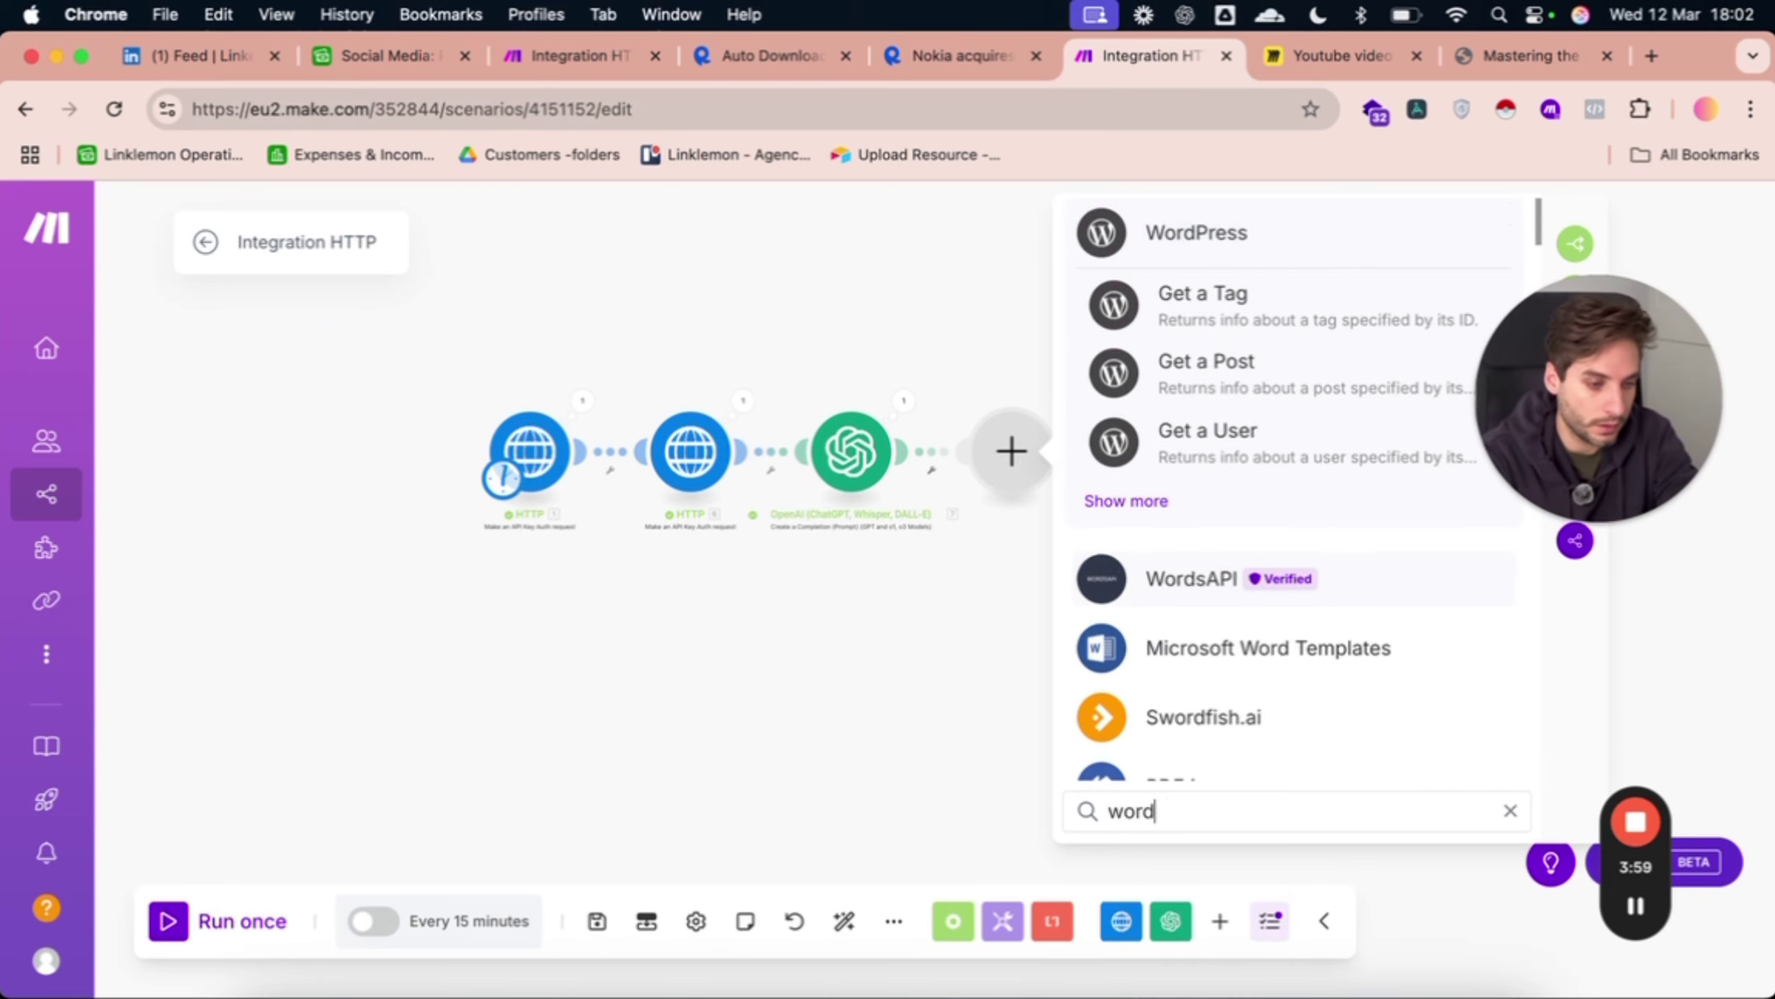
pyautogui.write('press')
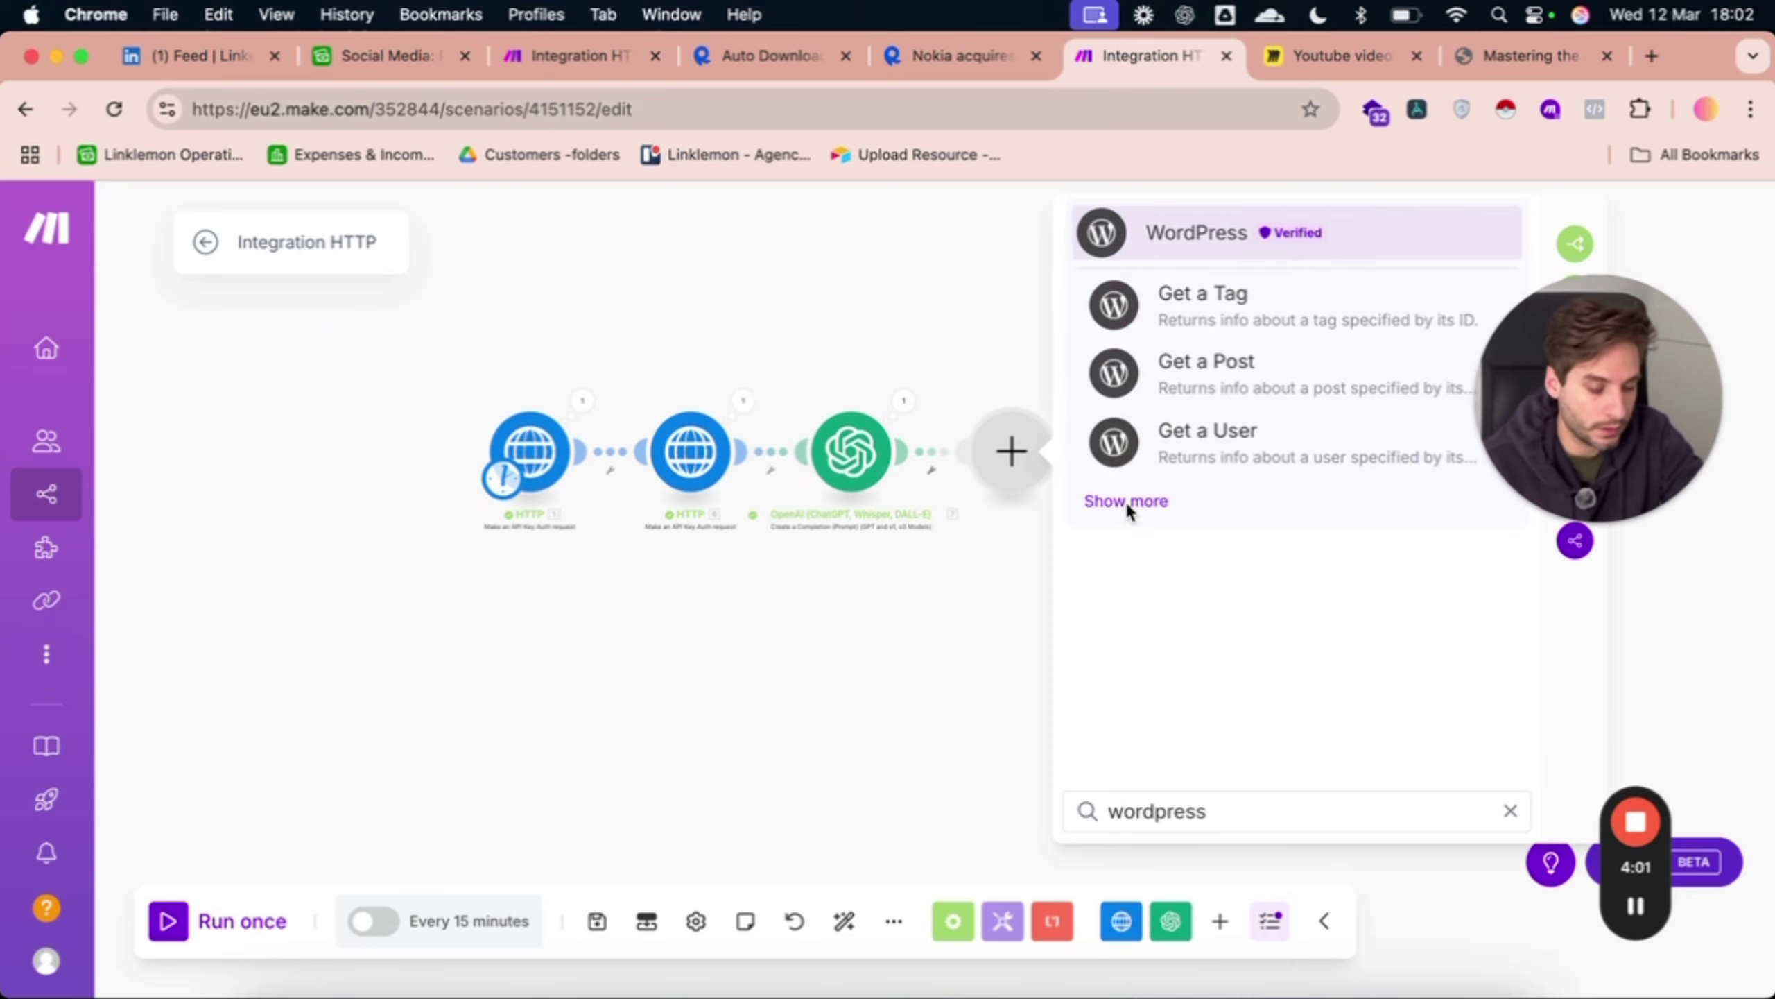
pyautogui.click(1124, 500)
pyautogui.scroll(-10, 1220, 570)
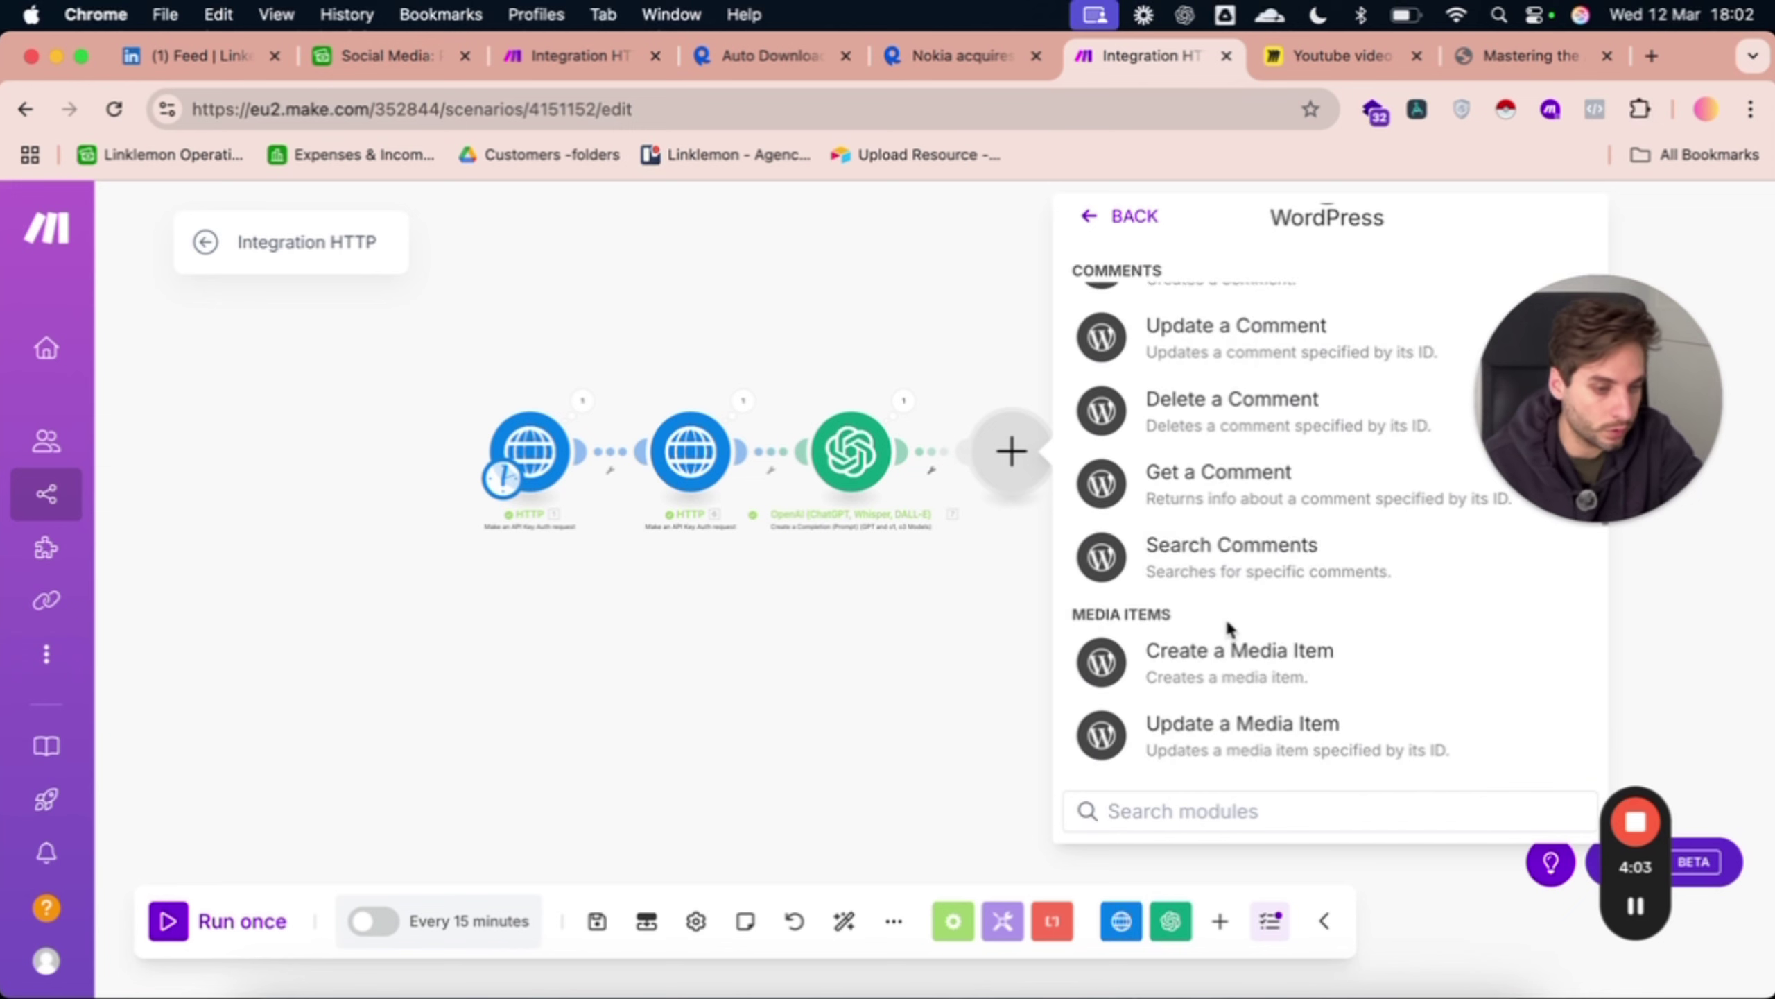
pyautogui.write('post')
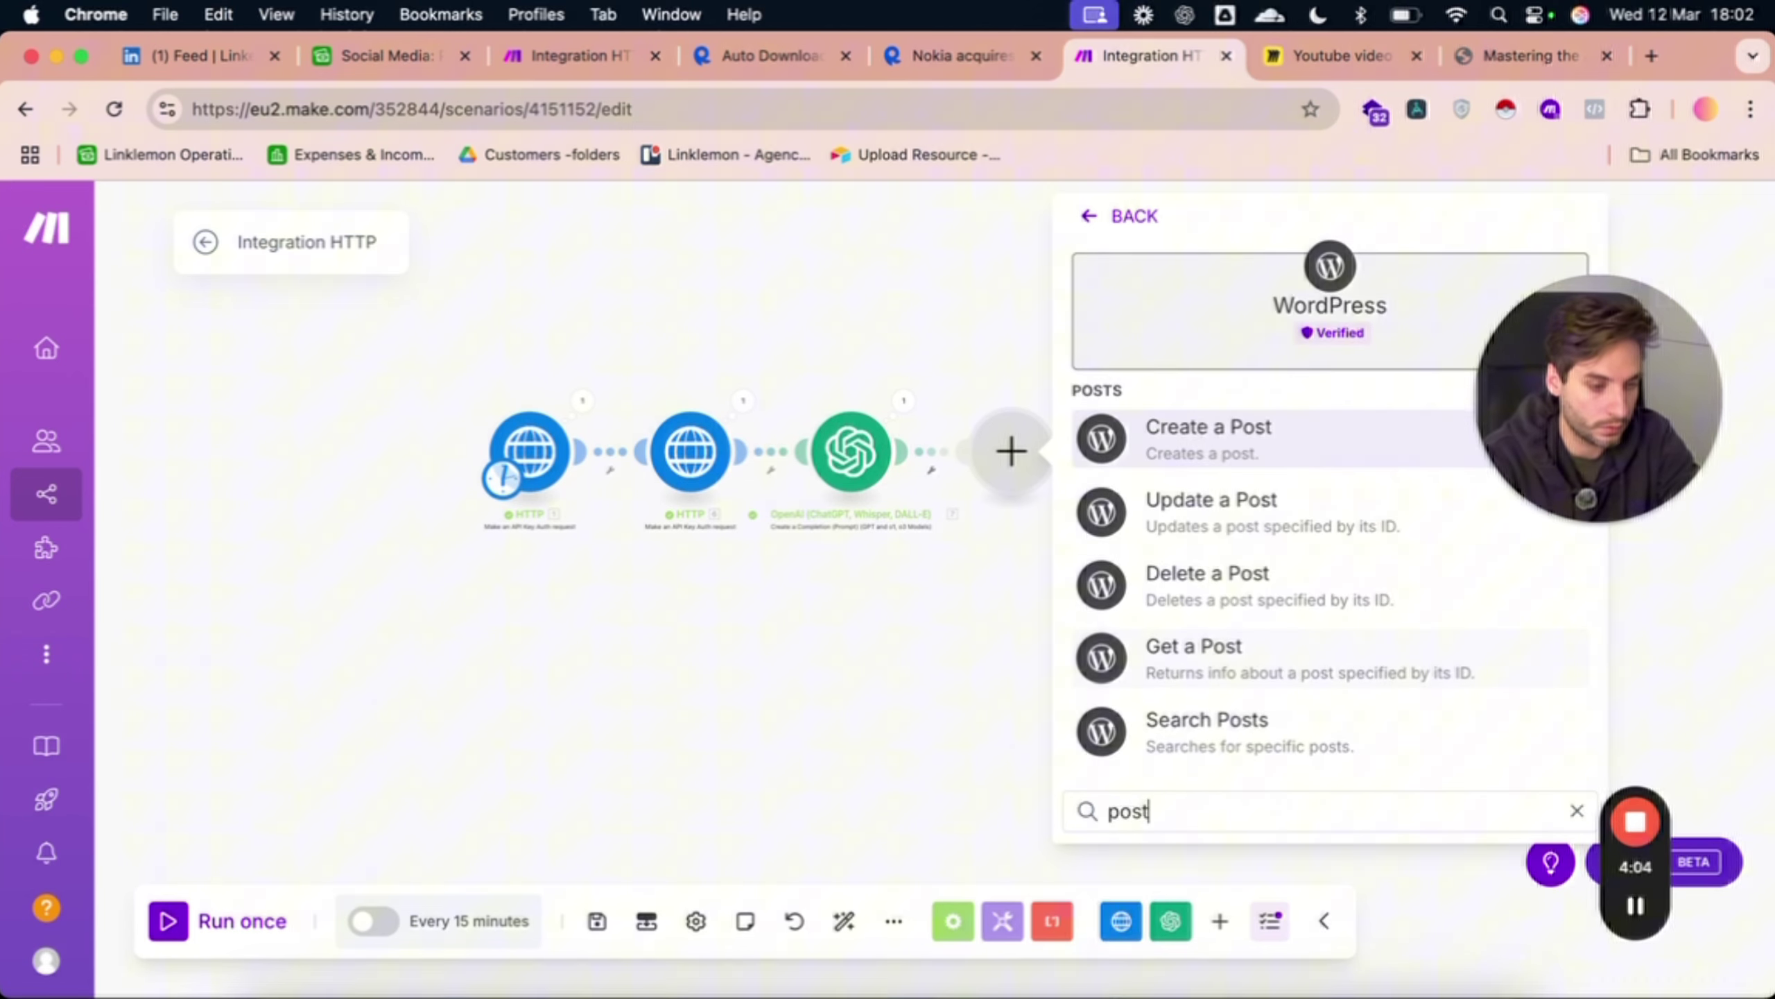
pyautogui.click(1276, 458)
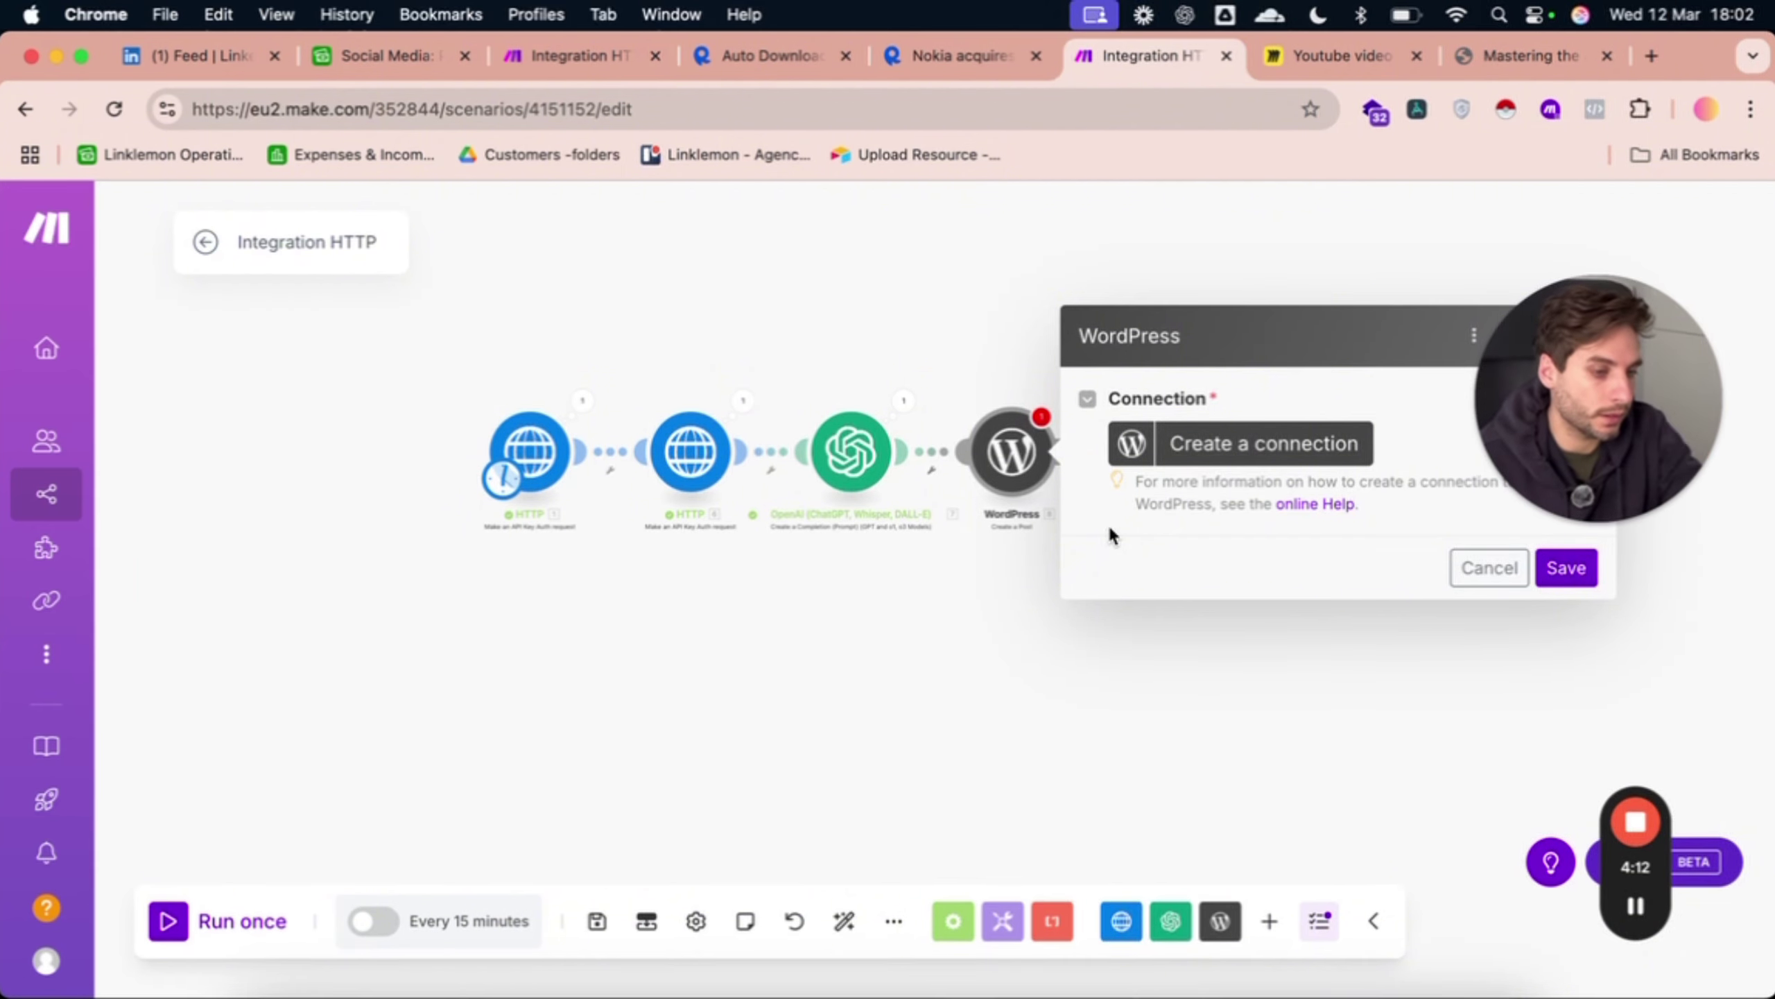
# Cancel the WordPress connection setup and delete the WordPress module from the scenario.
pyautogui.click(1489, 567)
pyautogui.rightClick(1013, 453)
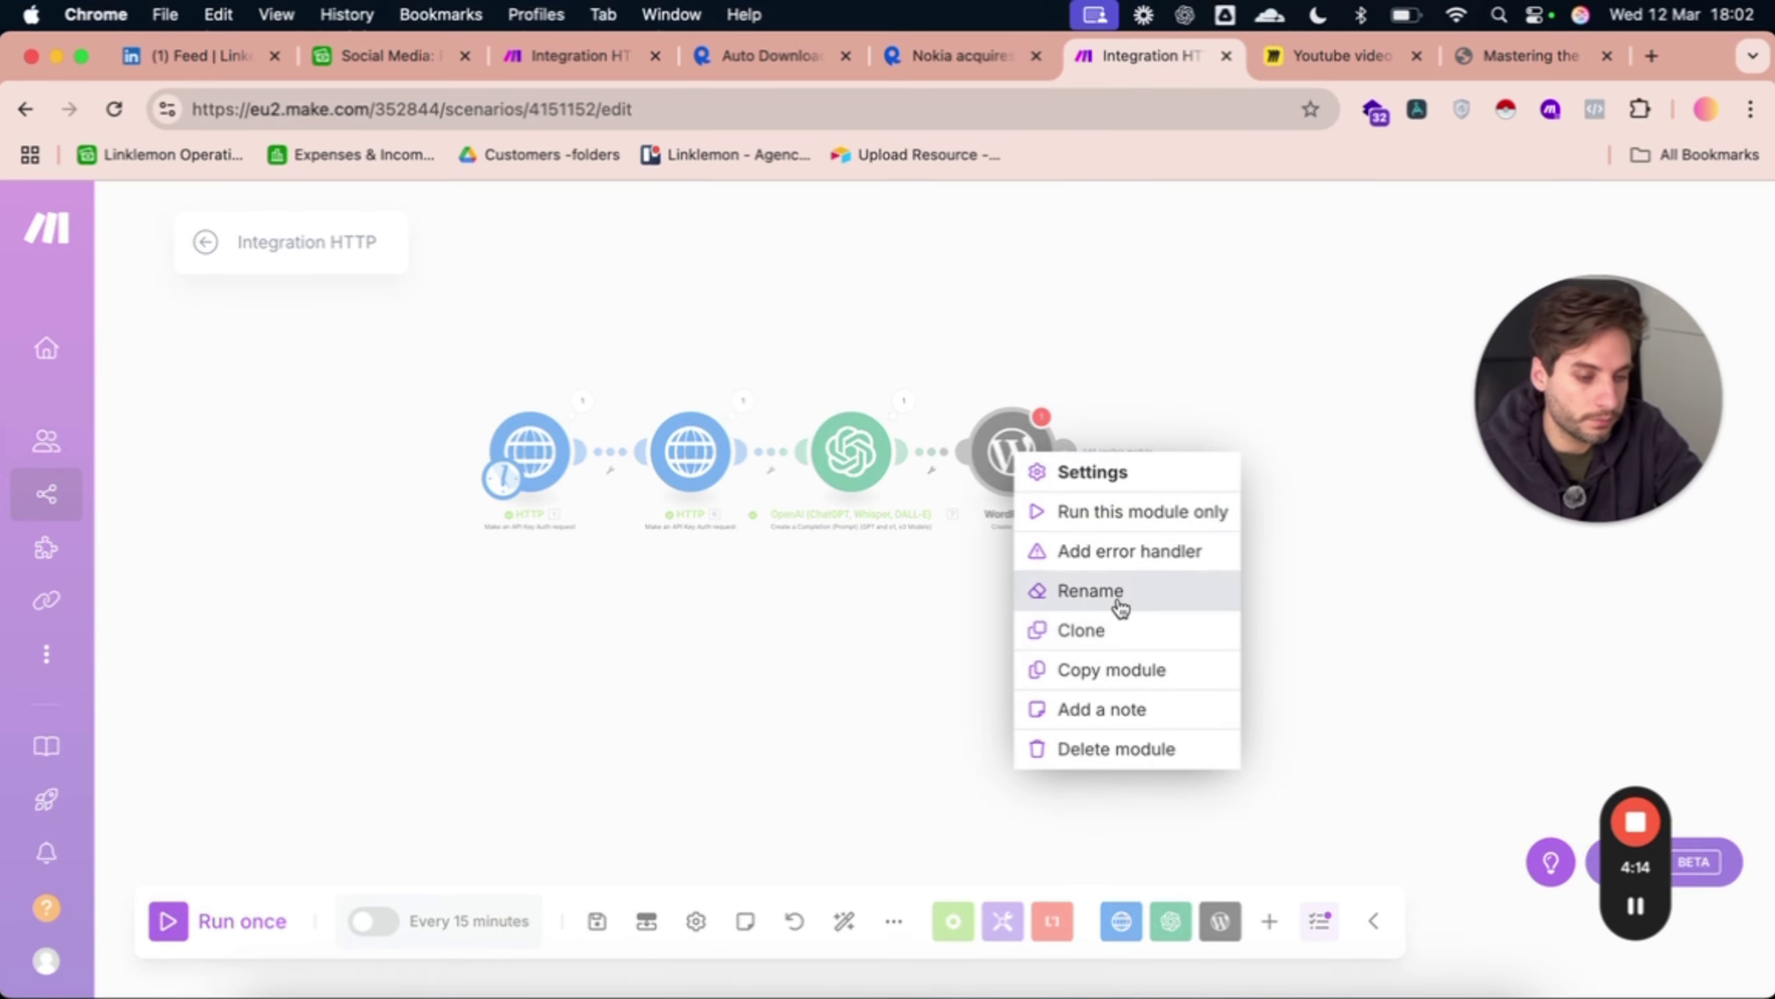
pyautogui.click(1116, 748)
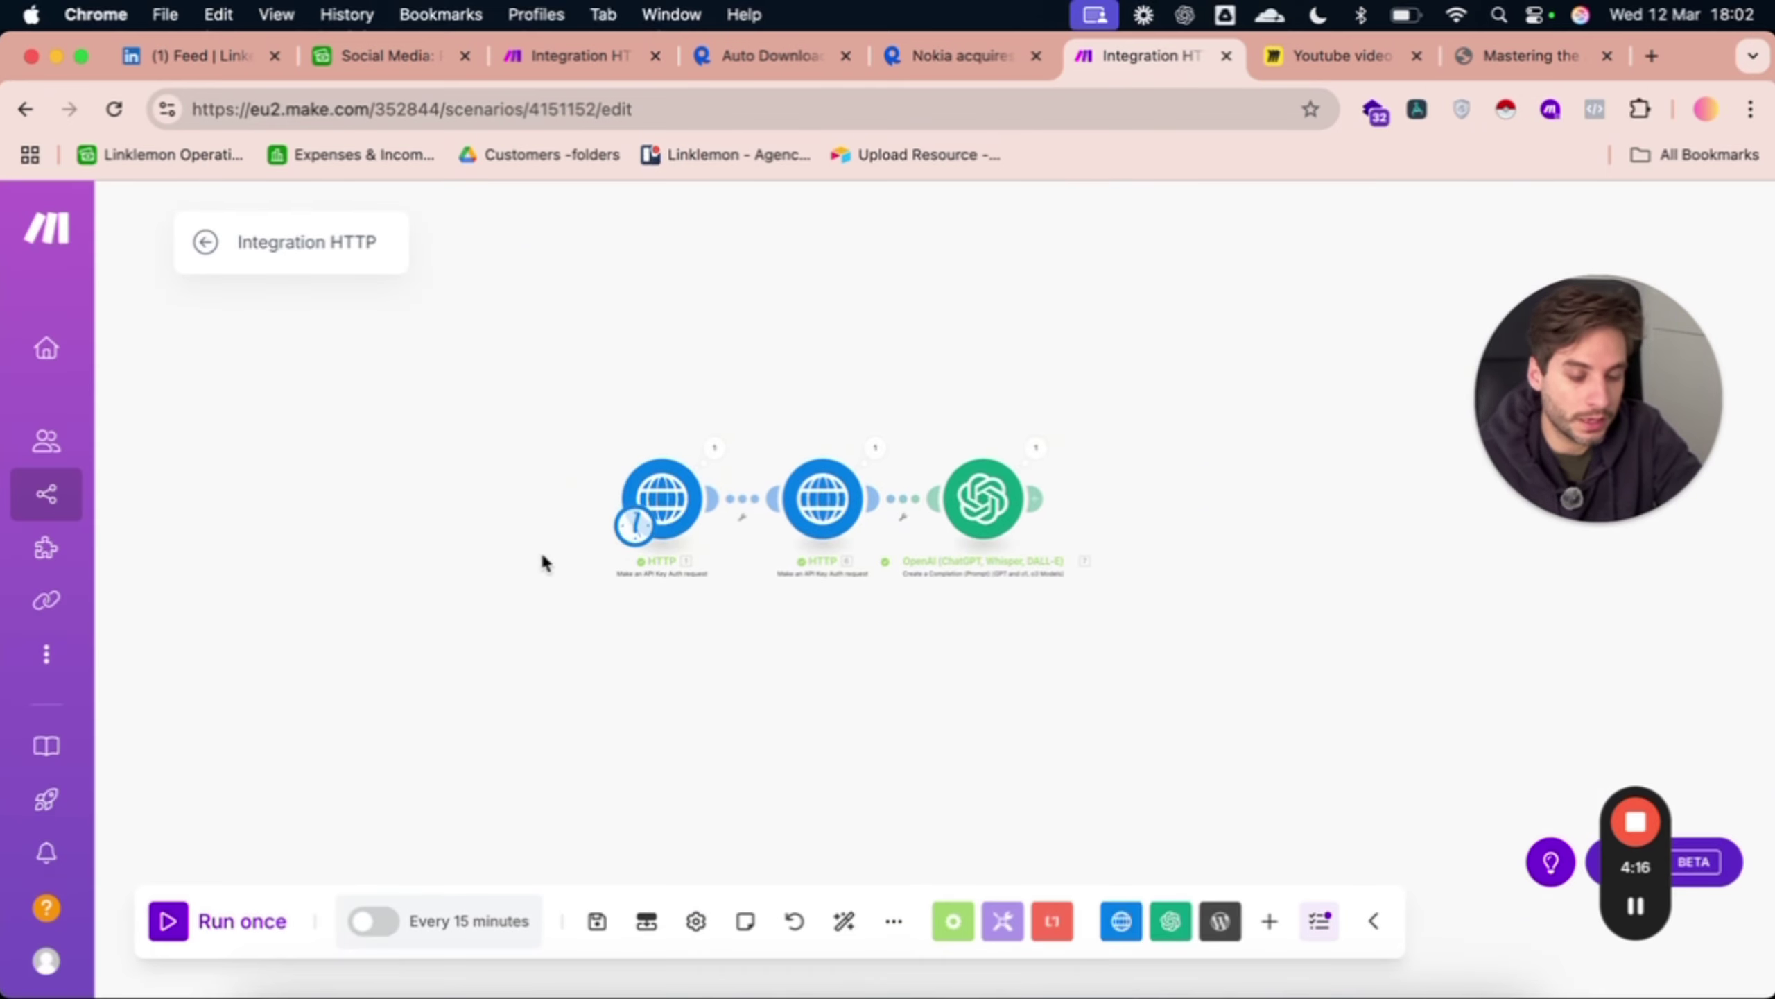